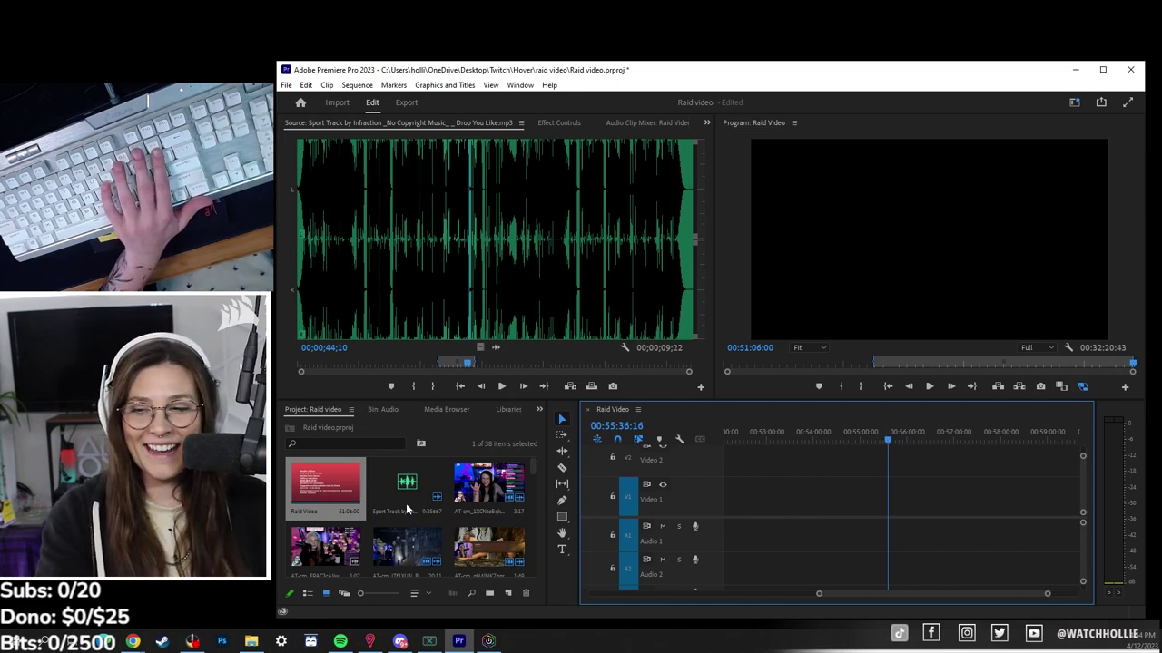
Open the arm-flexing webcam clip AT-cm_1XCNto… for source preview, scrub through it and set its In point at 00:00:15:01
left_click(493, 499)
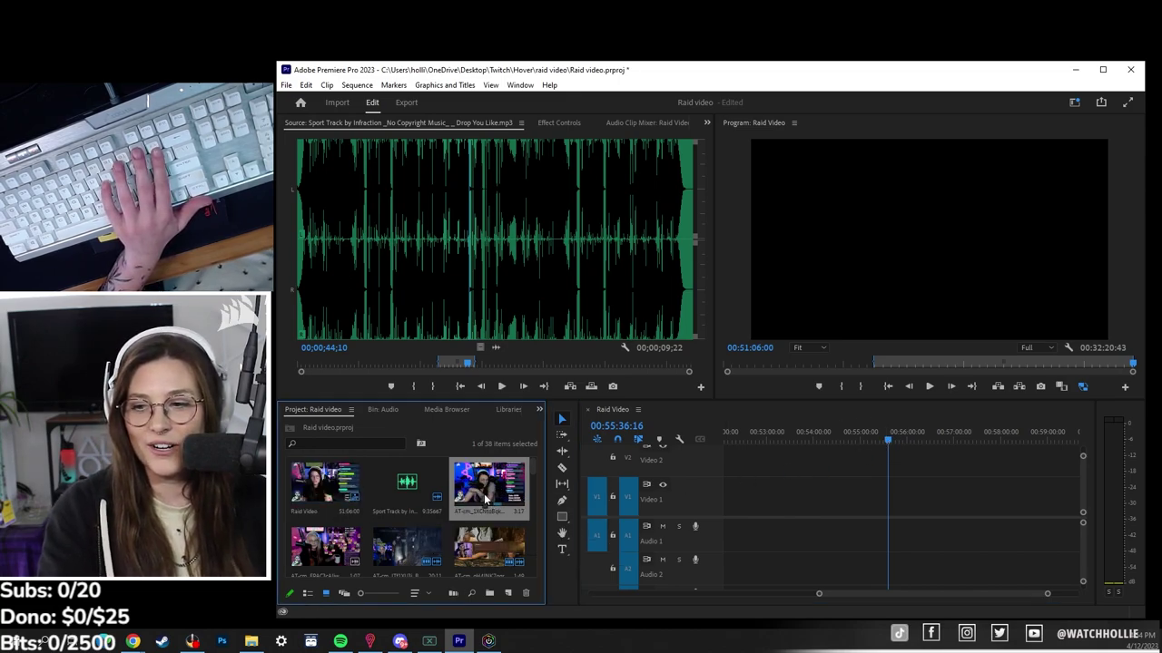
double_click(488, 490)
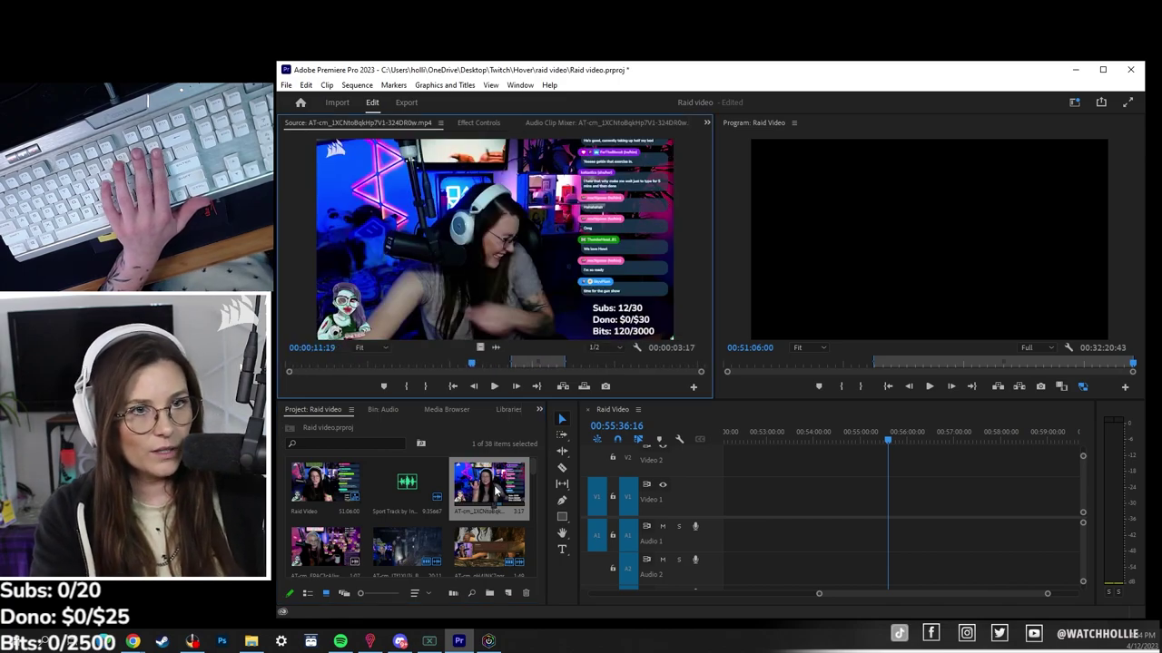
left_click(389, 365)
left_click_drag(388, 364, 558, 362)
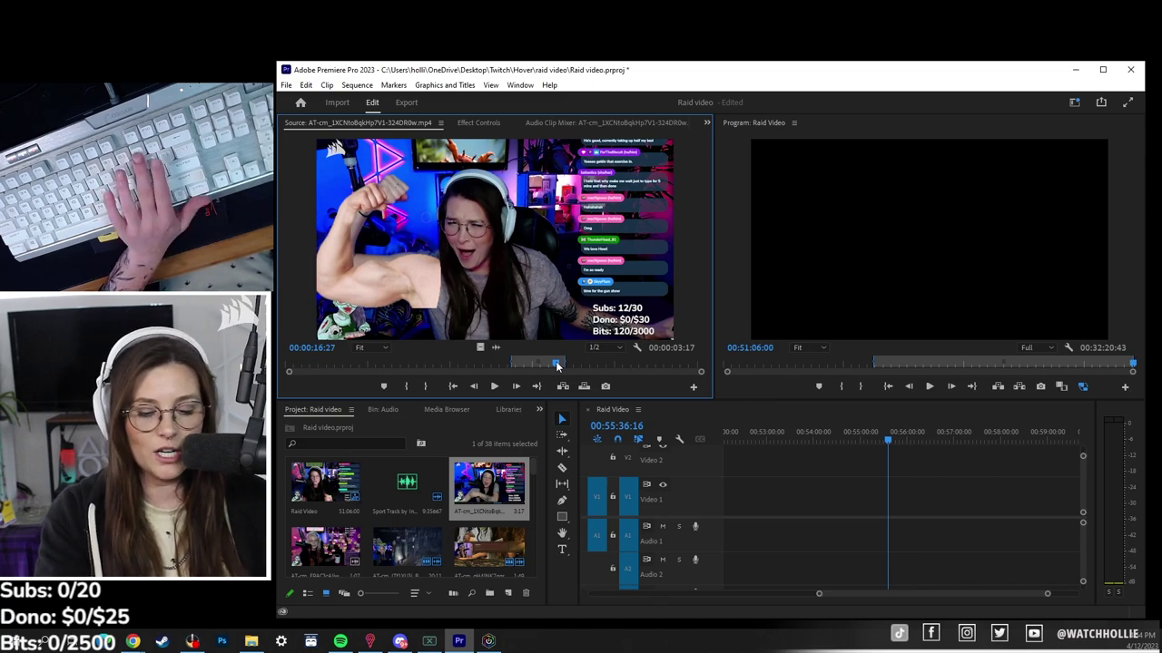
left_click(534, 368)
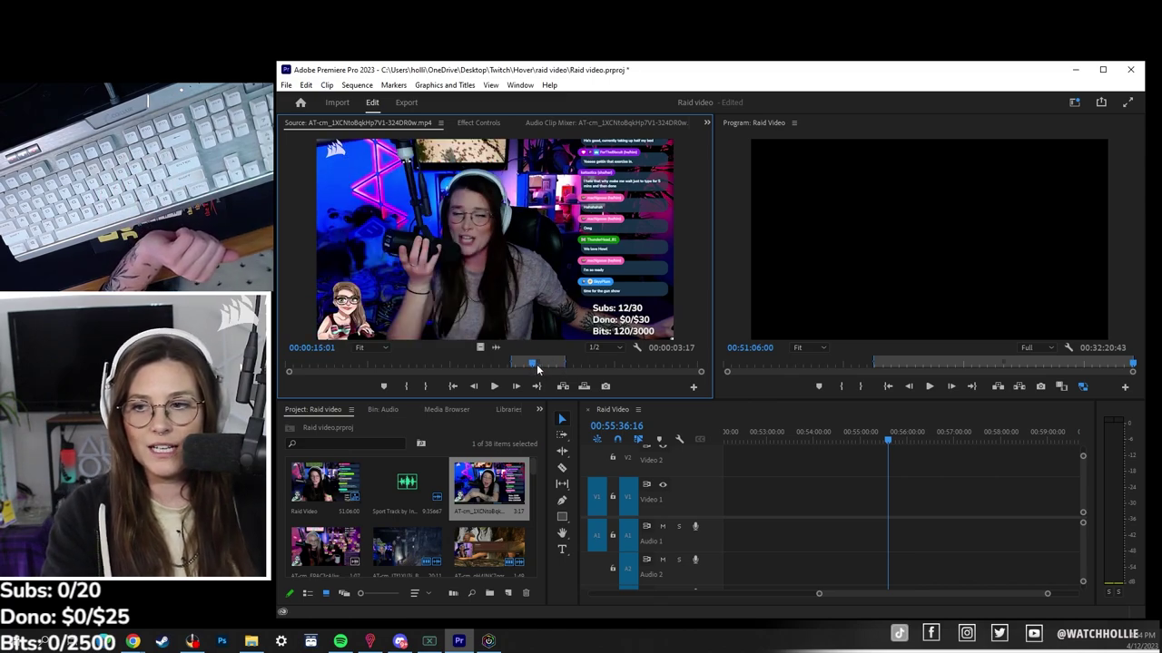
key("i")
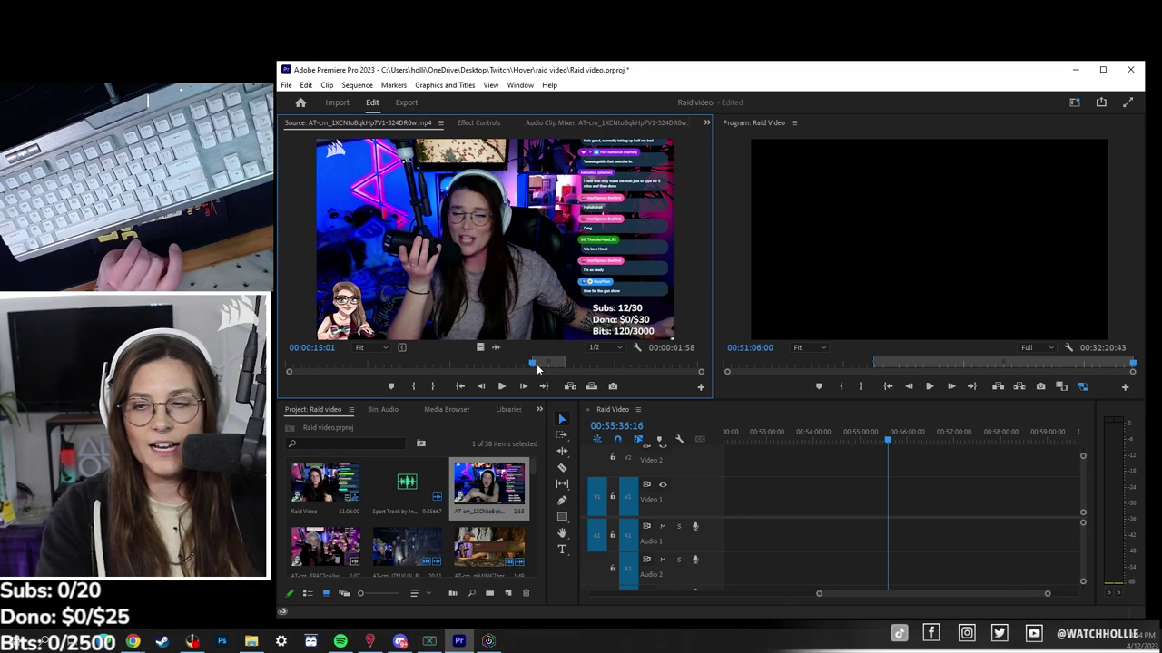
Play the arm-flexing source clip from the In point and set its Out point at 00:00:17:53
key("space")
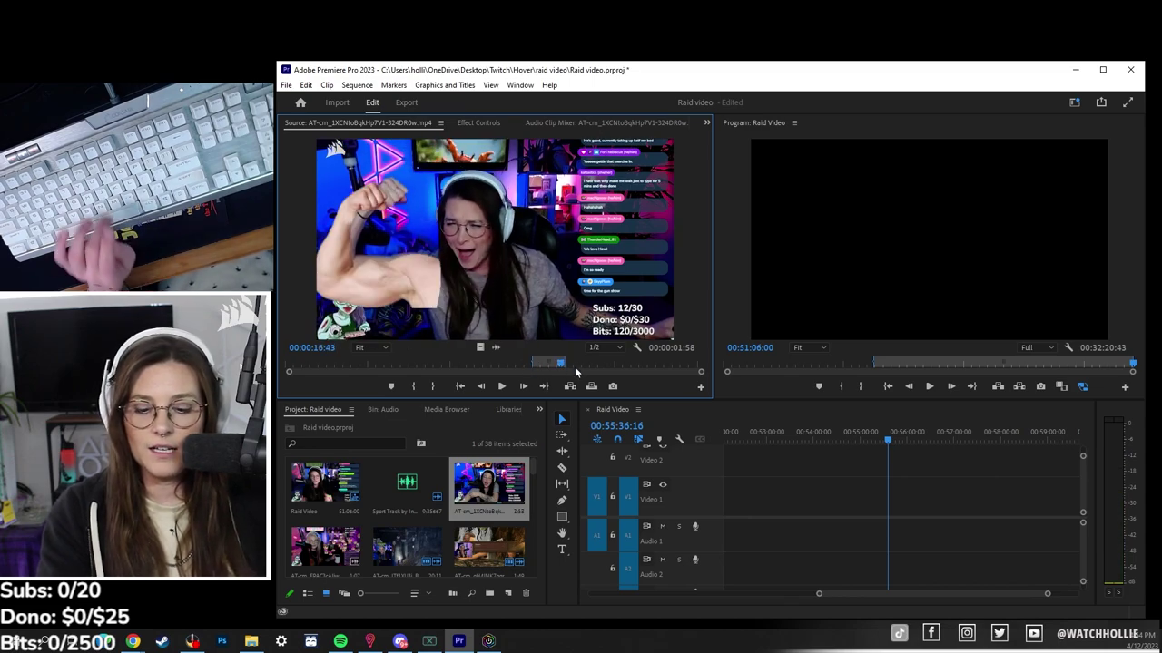
mouse_move(564, 363)
left_mouse_down()
mouse_move(625, 365)
mouse_move(580, 365)
left_mouse_up()
left_click(580, 364)
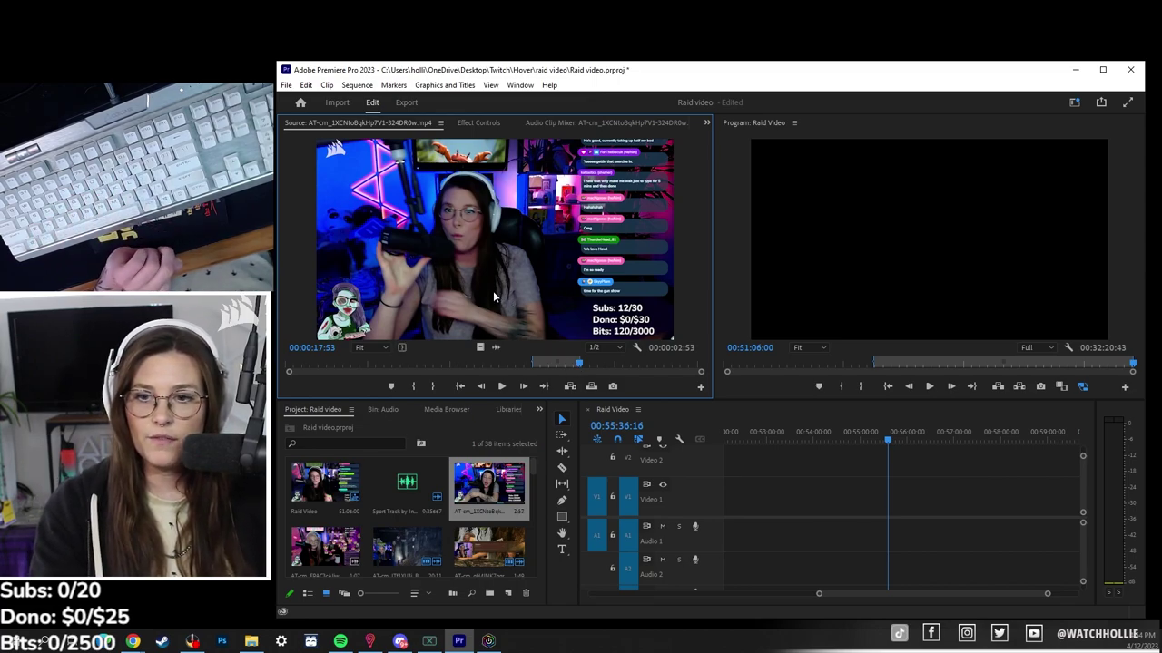
Place the marked arm-flexing clip on Video 1 and Audio 1 so that it ends at 00:55:36:16
left_click_drag(493, 292, 890, 531)
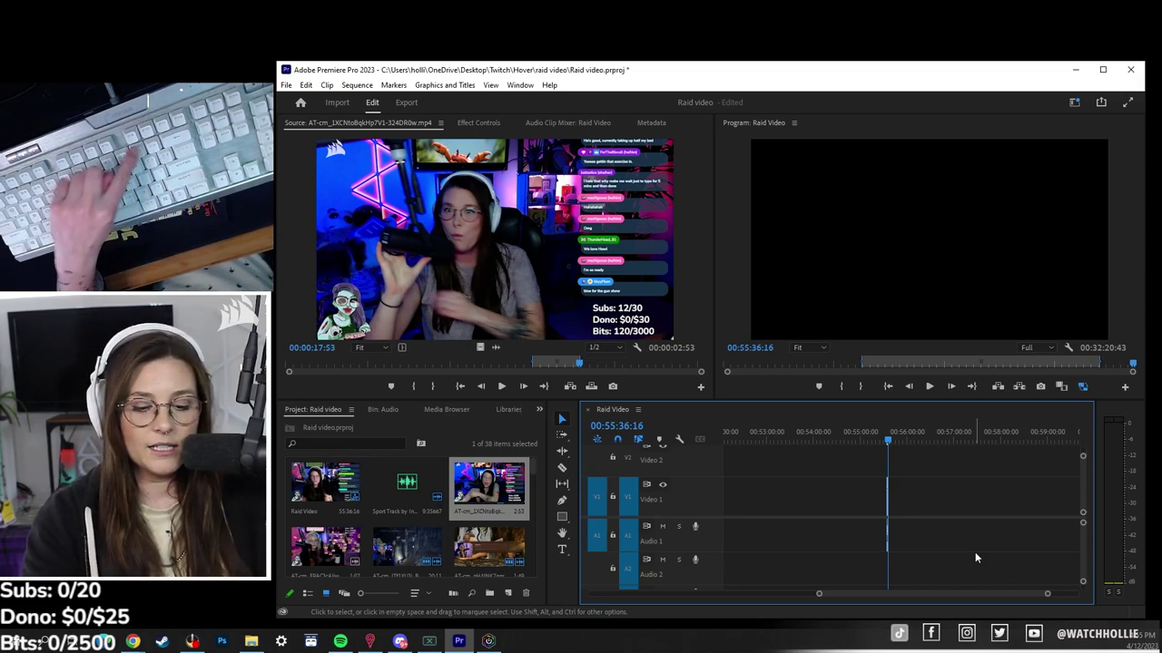
scroll(975, 552, "up", 8)
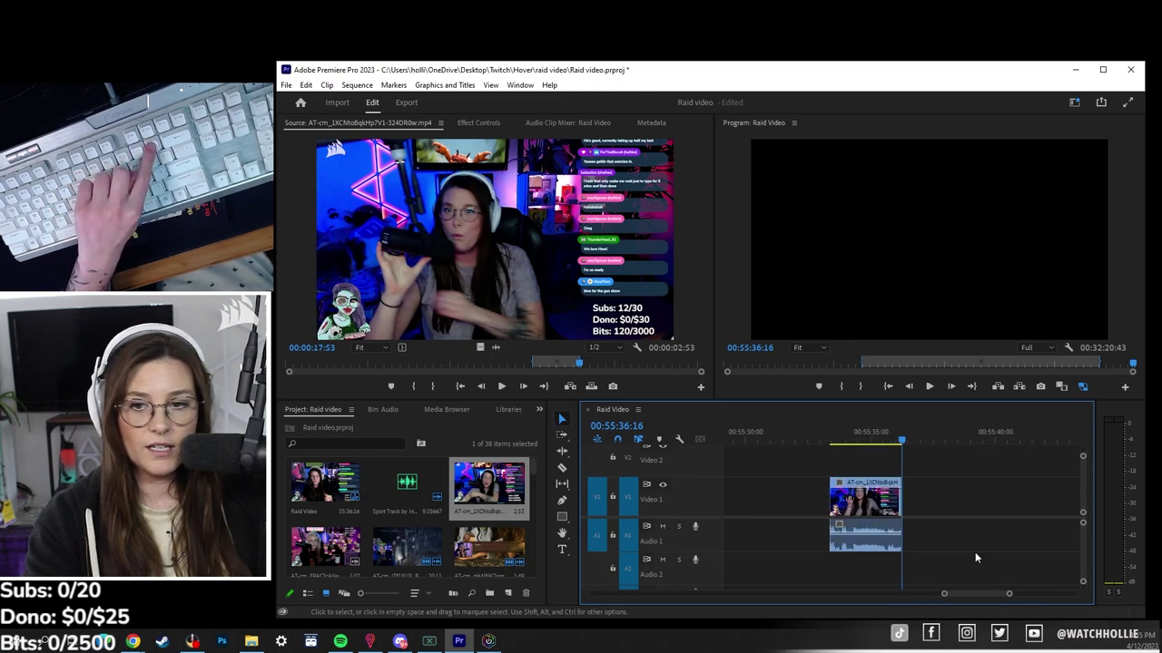
mouse_move(944, 594)
left_mouse_down()
mouse_move(840, 595)
mouse_move(950, 594)
left_mouse_up()
scroll(946, 596, "down", 4)
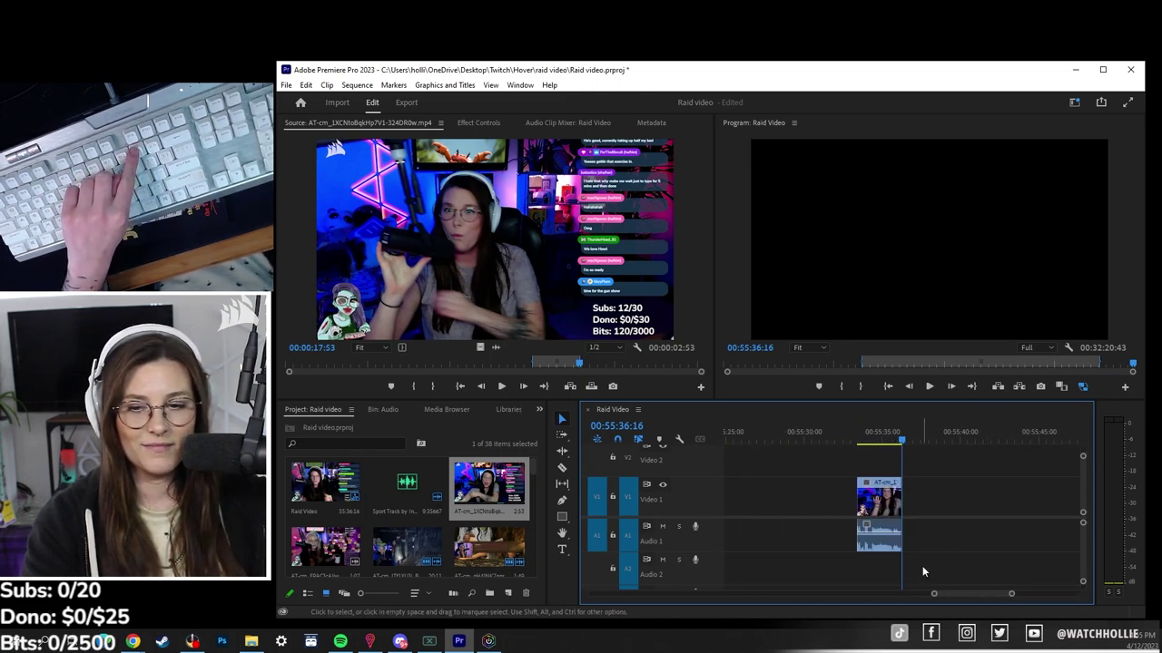
Preview the placed clip at 00:55:34:42 and shift it slightly earlier on the timeline
left_click_drag(885, 438, 879, 439)
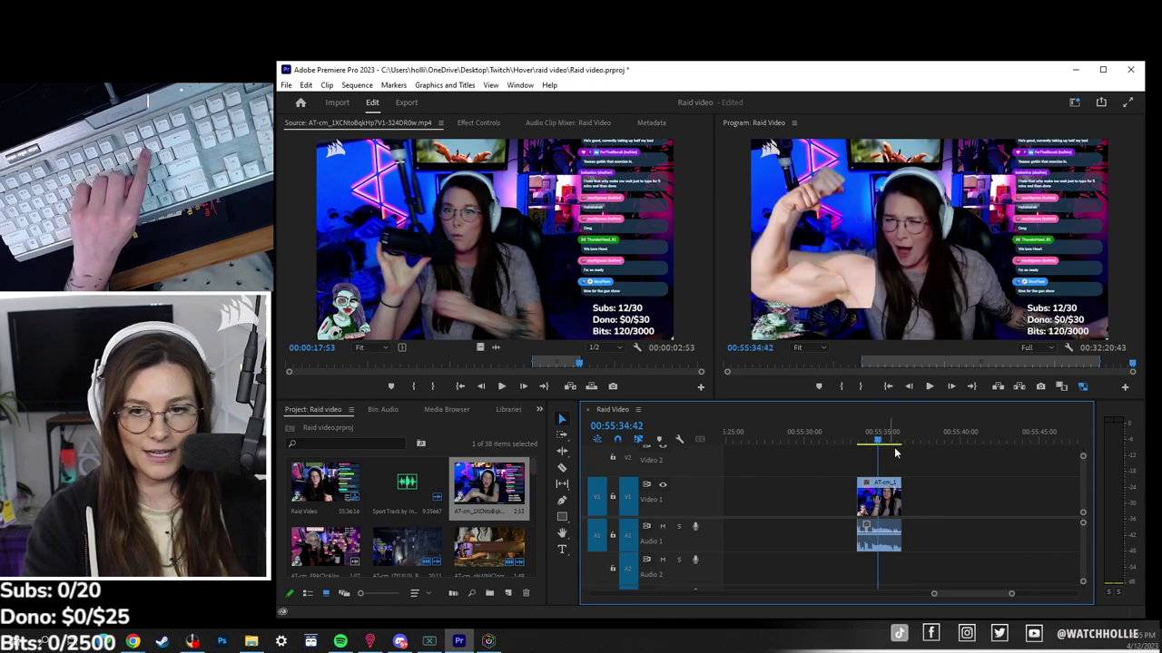
key("=")
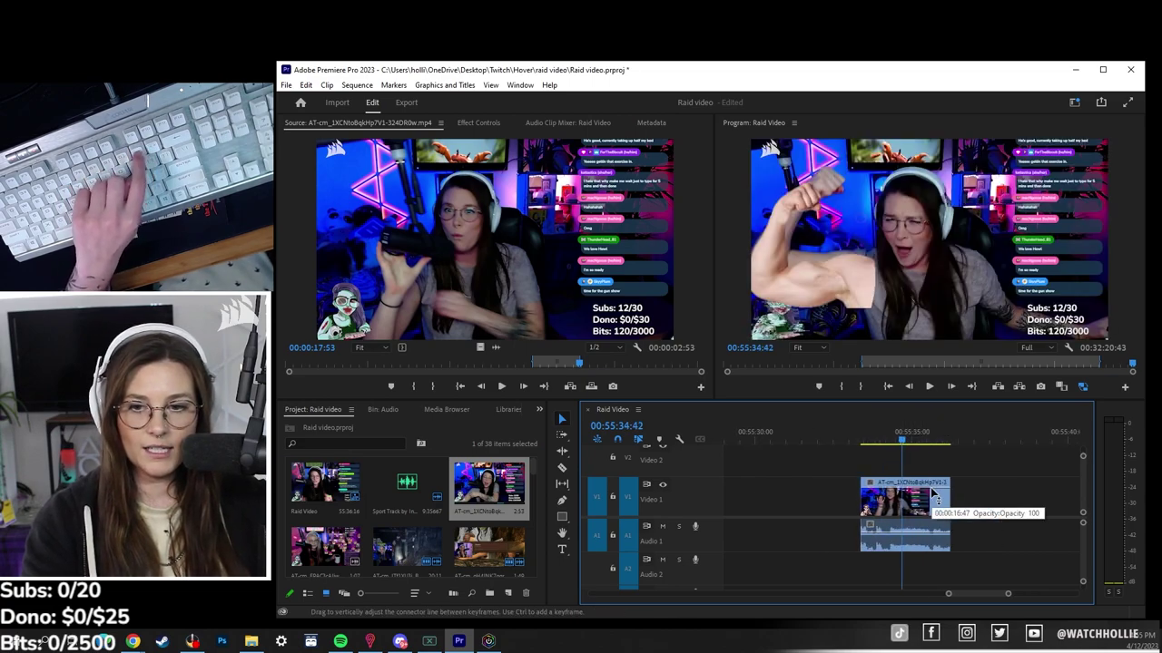
key("equal")
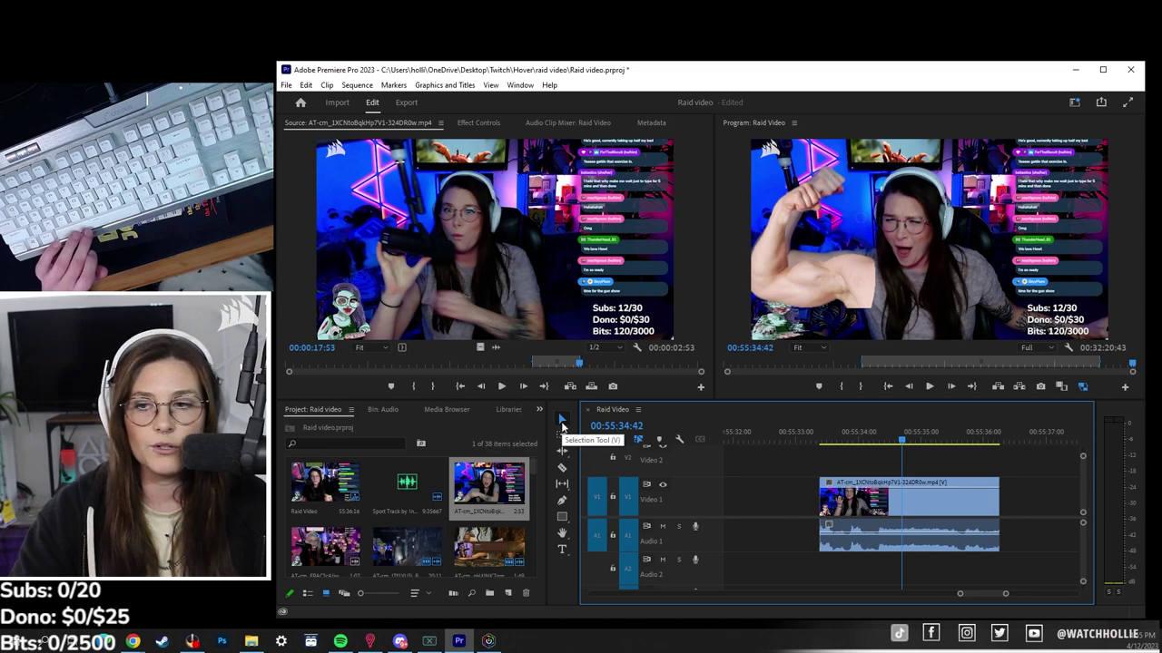
left_click_drag(908, 508, 901, 508)
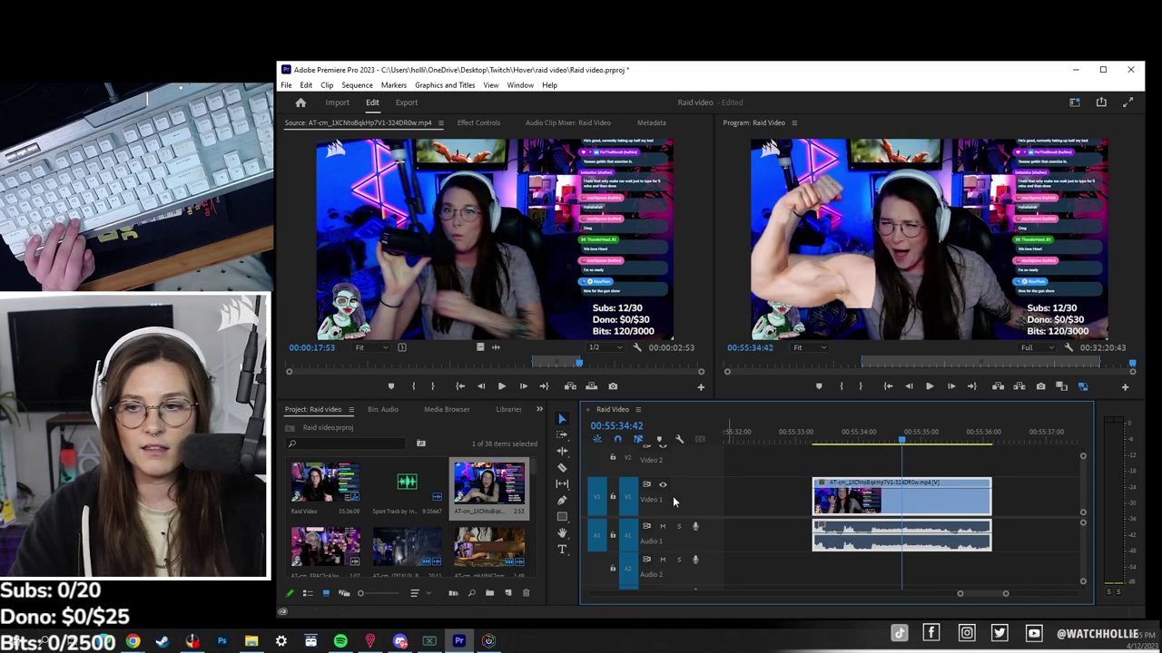
Split the arm-flexing clip with the Razor tool before and after the flexing moment, then return to the Selection tool
left_click(563, 469)
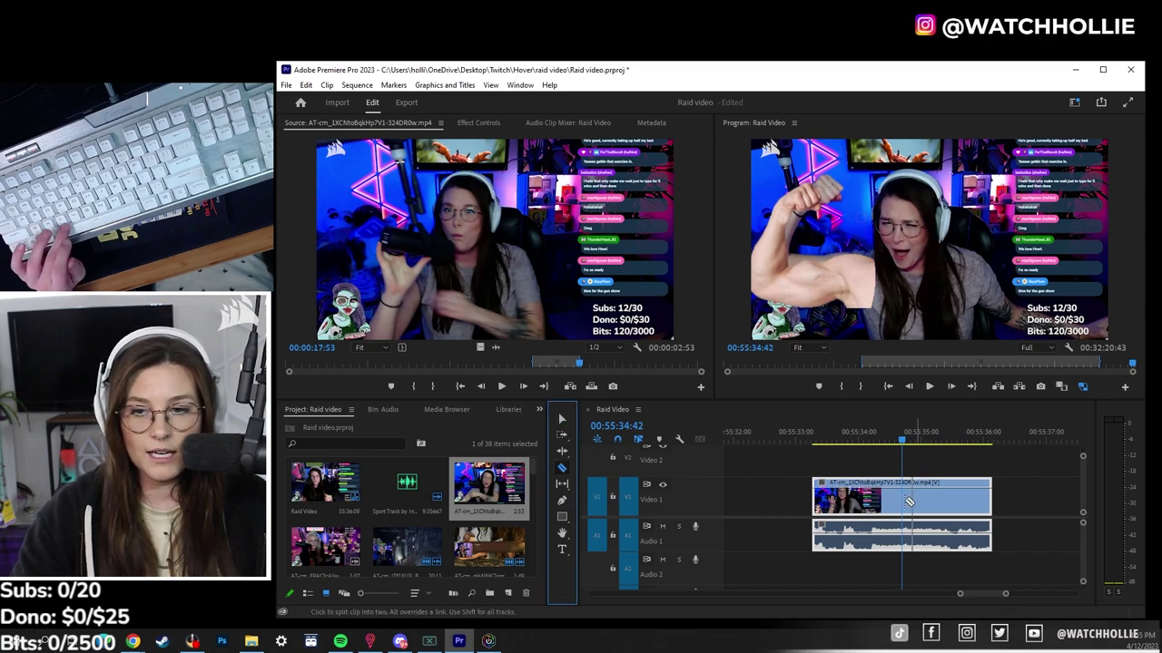
left_click(858, 508)
left_click(942, 504)
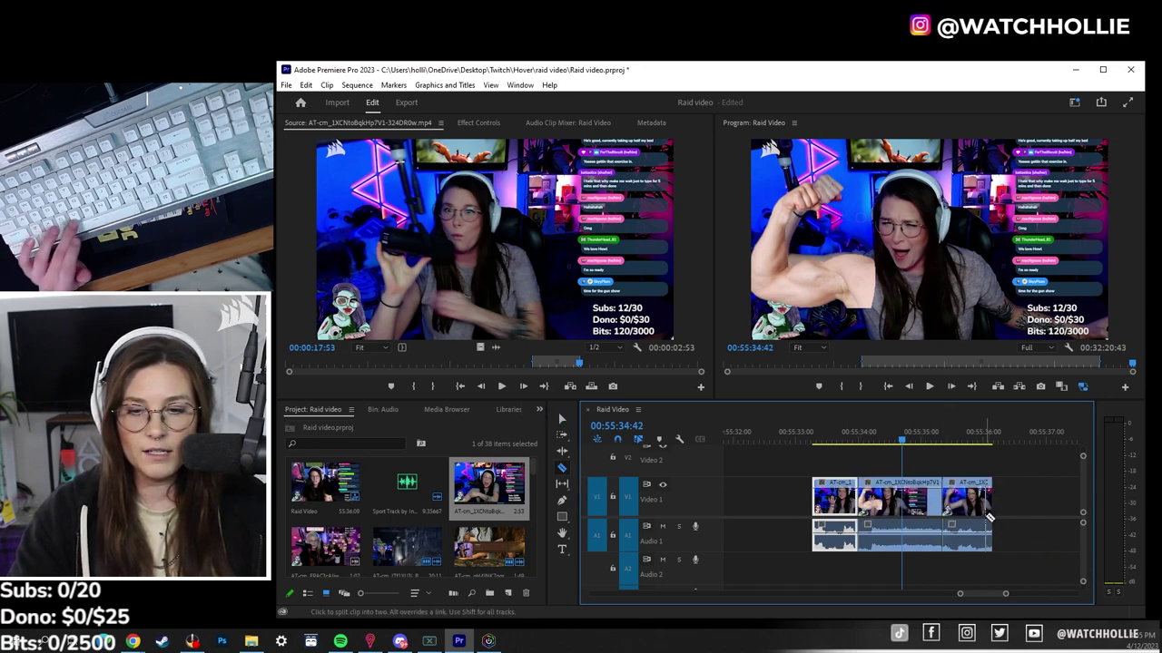
key("v")
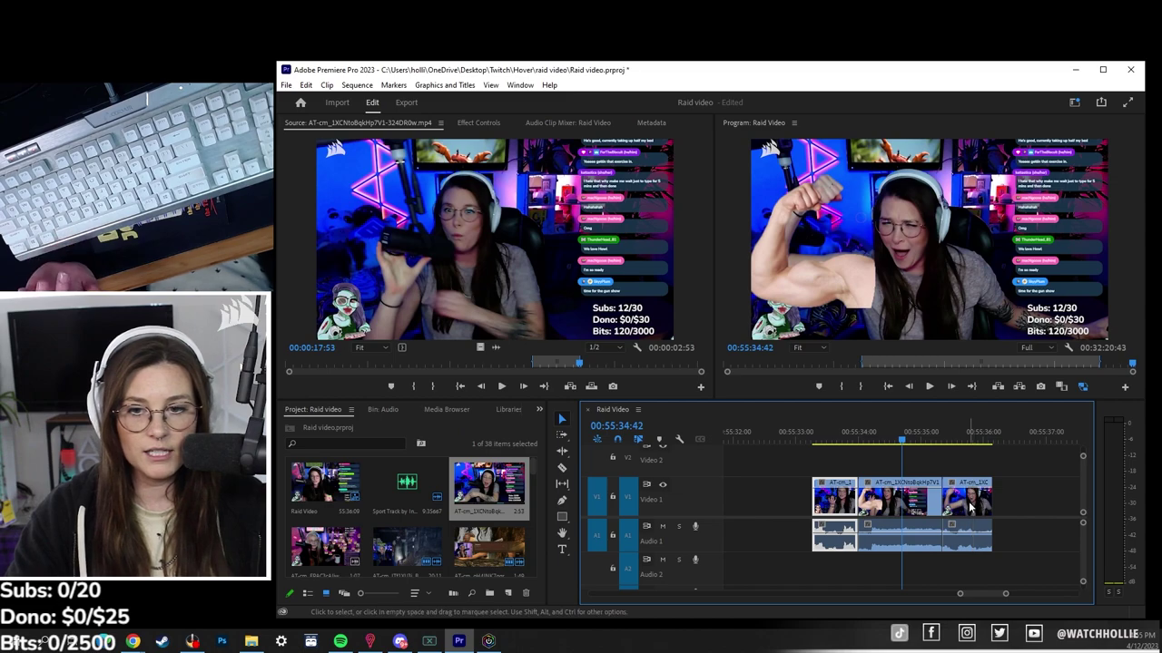
Delete the last and first pieces of the split clip and trim both edges of the remaining piece slightly inward
left_click(961, 505)
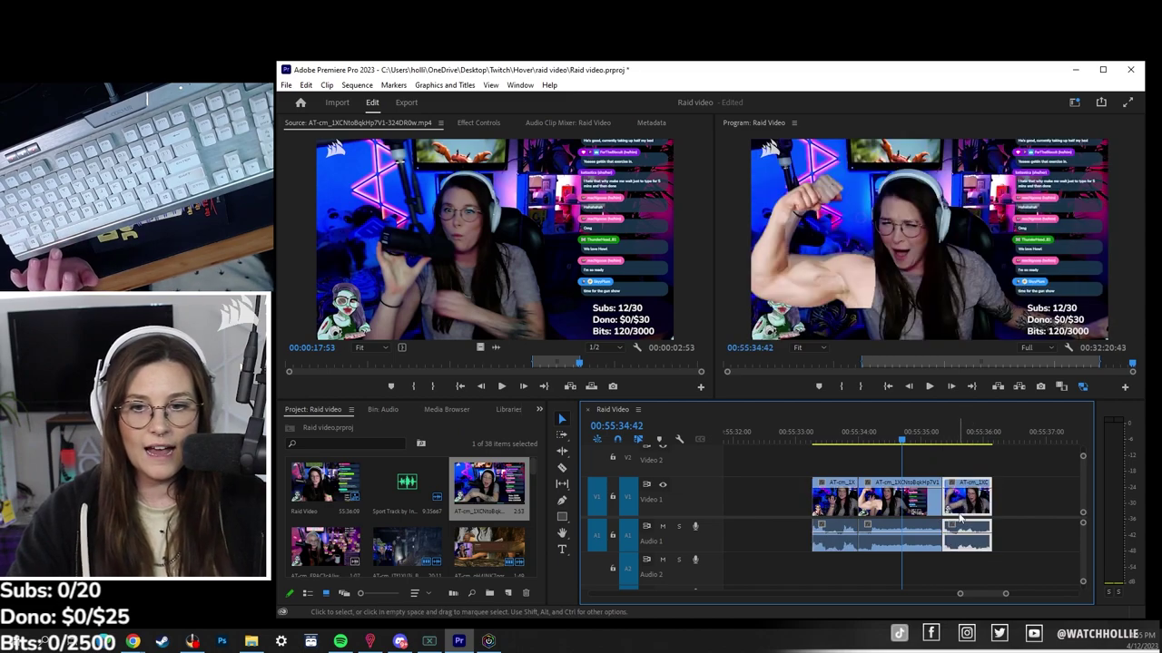
key("Delete")
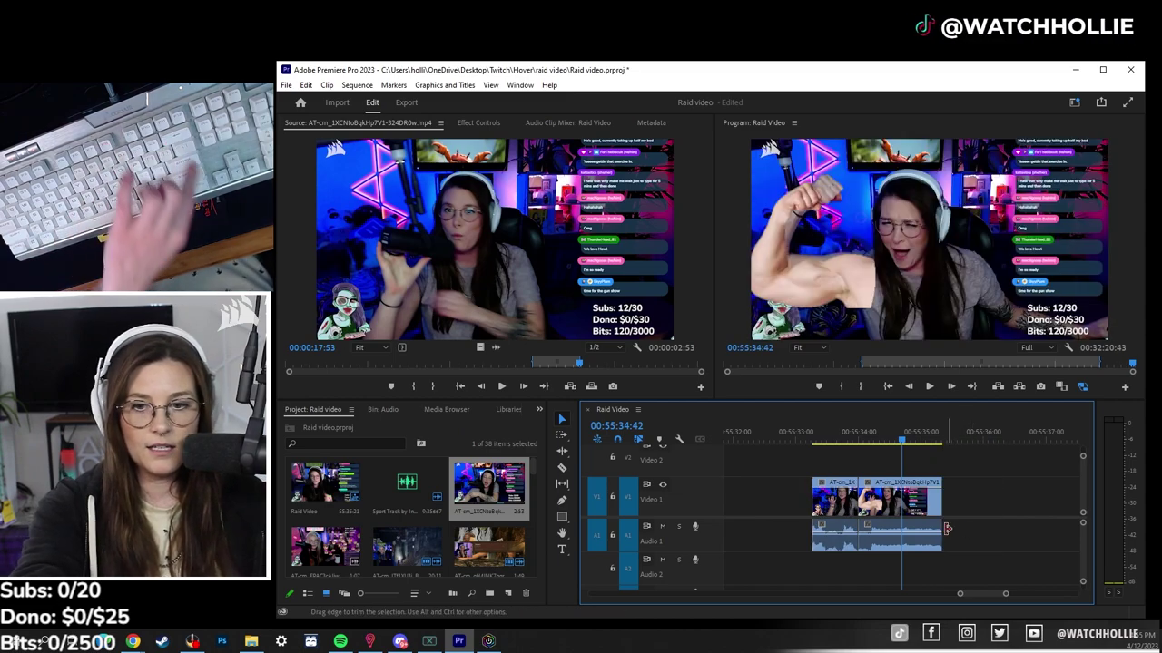
left_click(840, 514)
key("Delete")
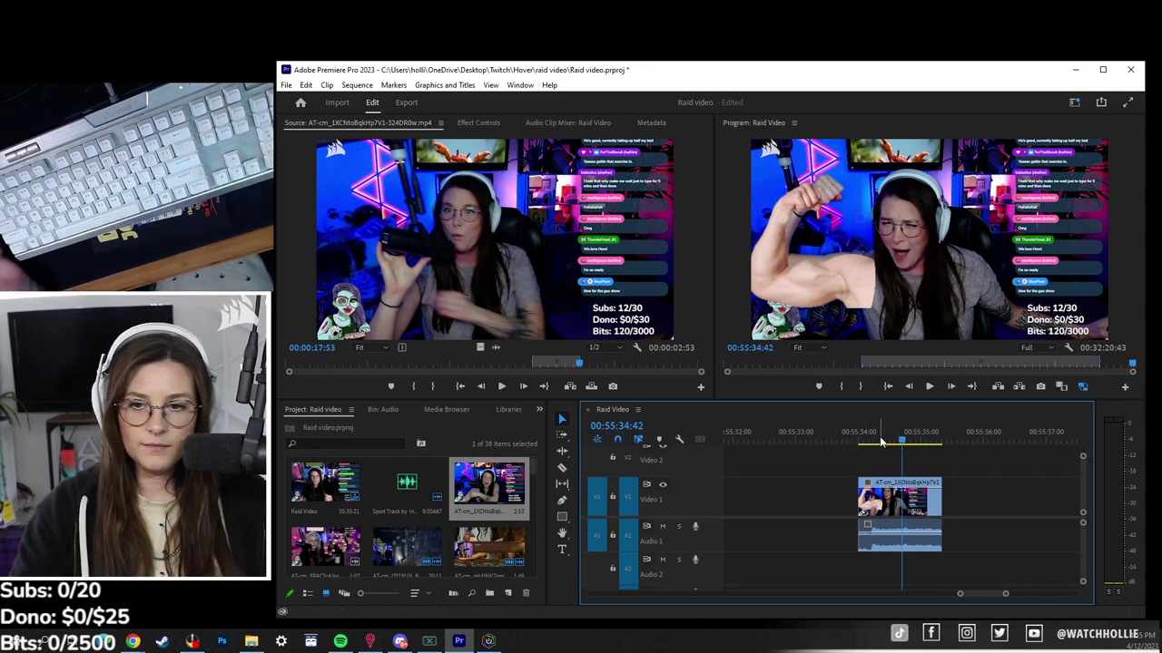
left_click_drag(859, 506, 861, 506)
left_click_drag(936, 505, 934, 506)
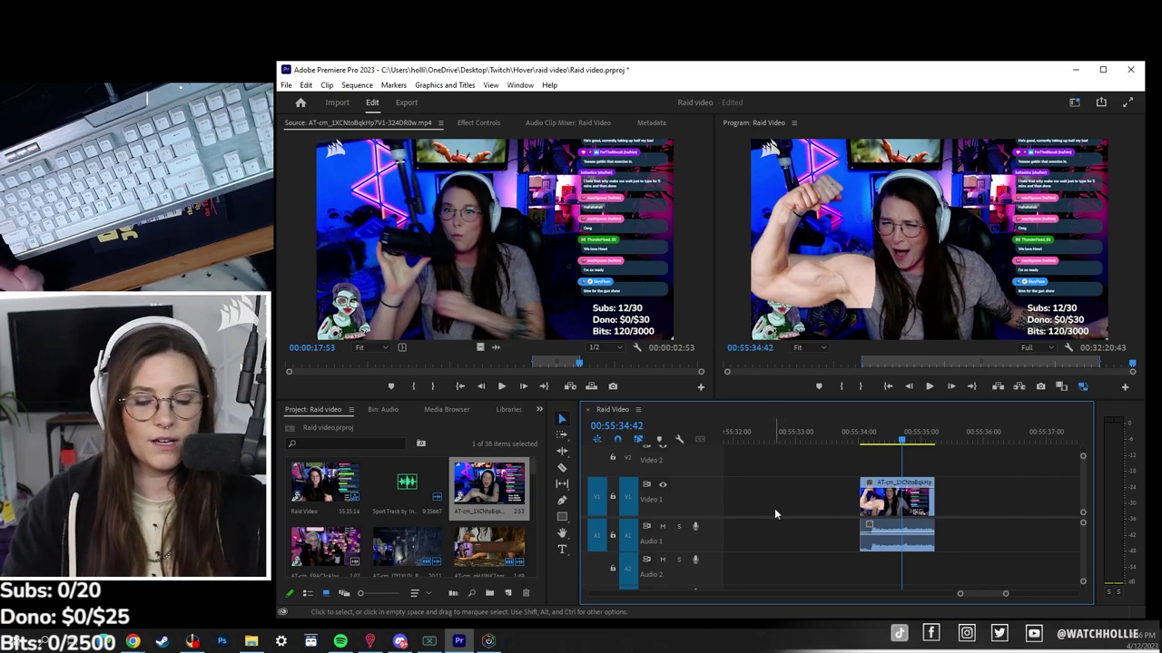
Open the coffee-mug clip AT-cm_EPAC3cA… for source preview and mark it from 00:00:00:45 to 00:00:01:21
double_click(333, 551)
mouse_move(360, 363)
left_mouse_down()
mouse_move(336, 363)
mouse_move(403, 365)
mouse_move(347, 366)
left_mouse_up()
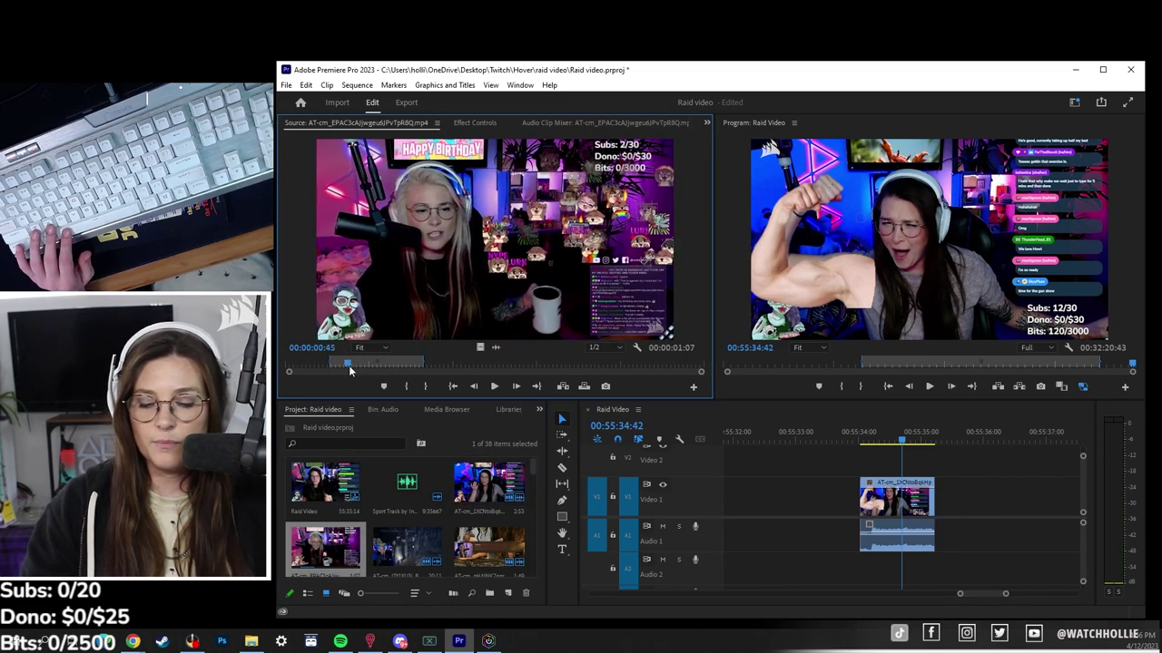
key("i")
left_click(400, 366)
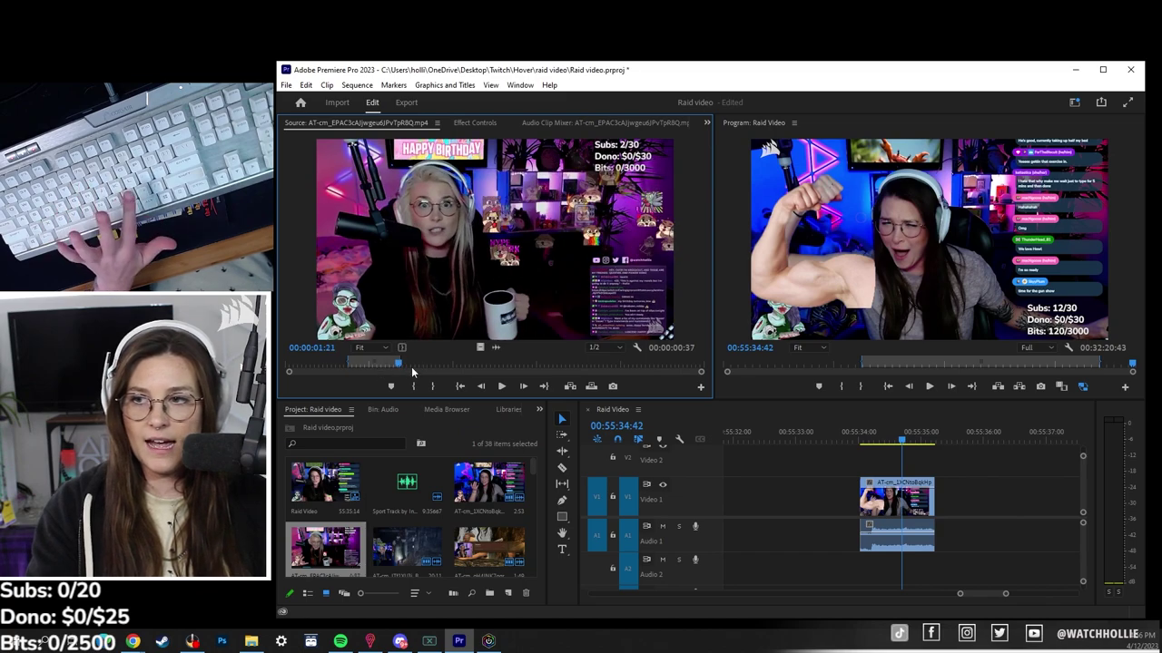
Place the marked coffee-mug clip directly after the arm-flexing clip on Video 1 and Audio 1
left_click_drag(488, 332, 942, 517)
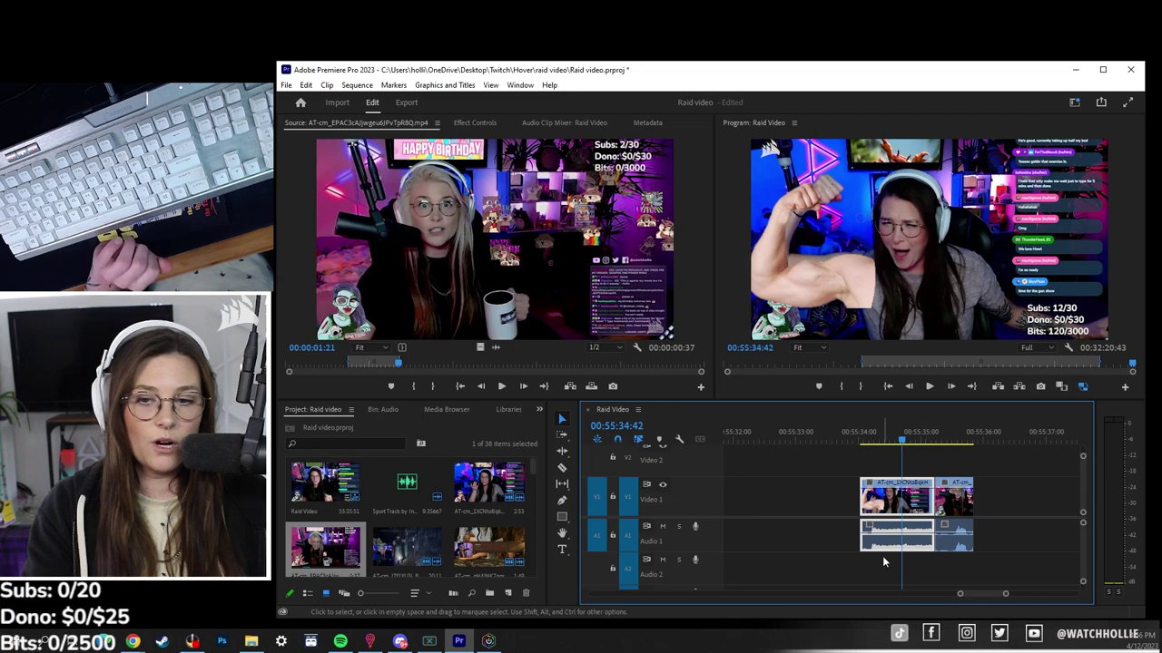
left_click(959, 544)
left_click(908, 504)
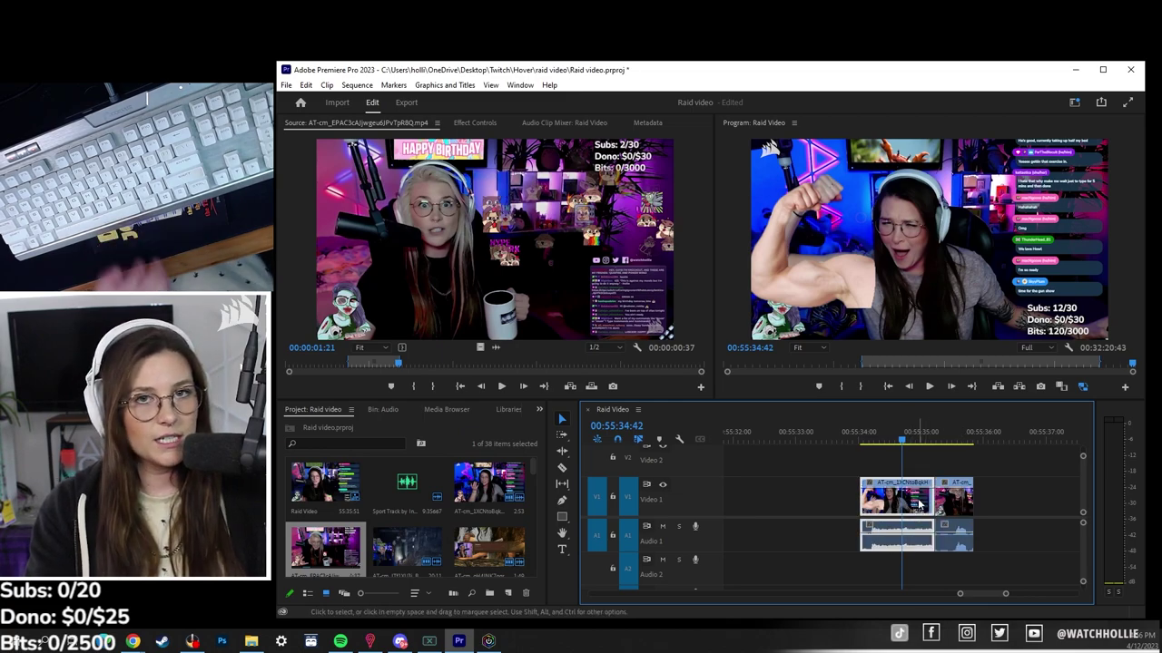
Open the Sport Track music file for source preview and listen to a short passage starting around 42 seconds
left_click(399, 504)
double_click(400, 506)
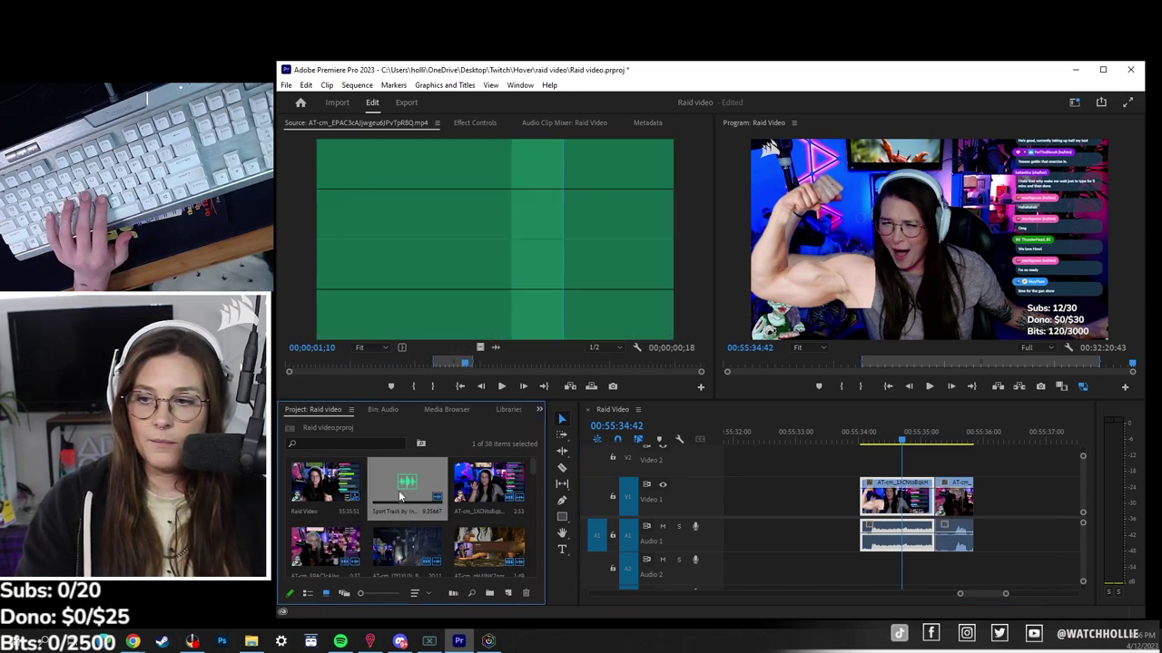
left_click_drag(470, 321, 459, 322)
key("space")
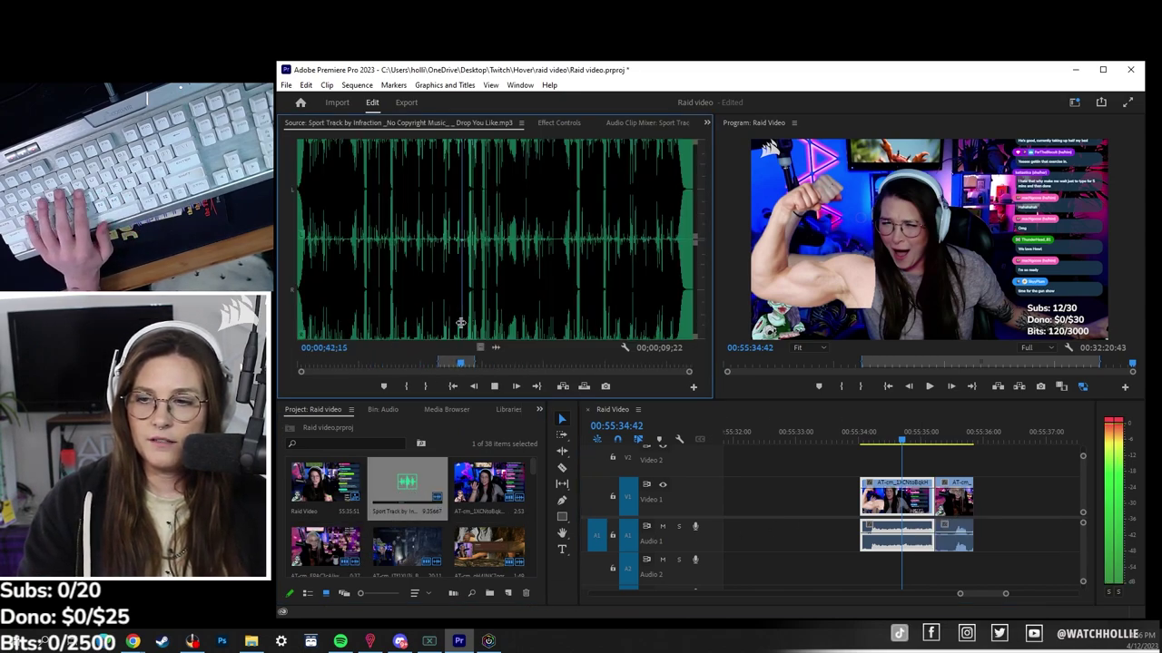
key("space")
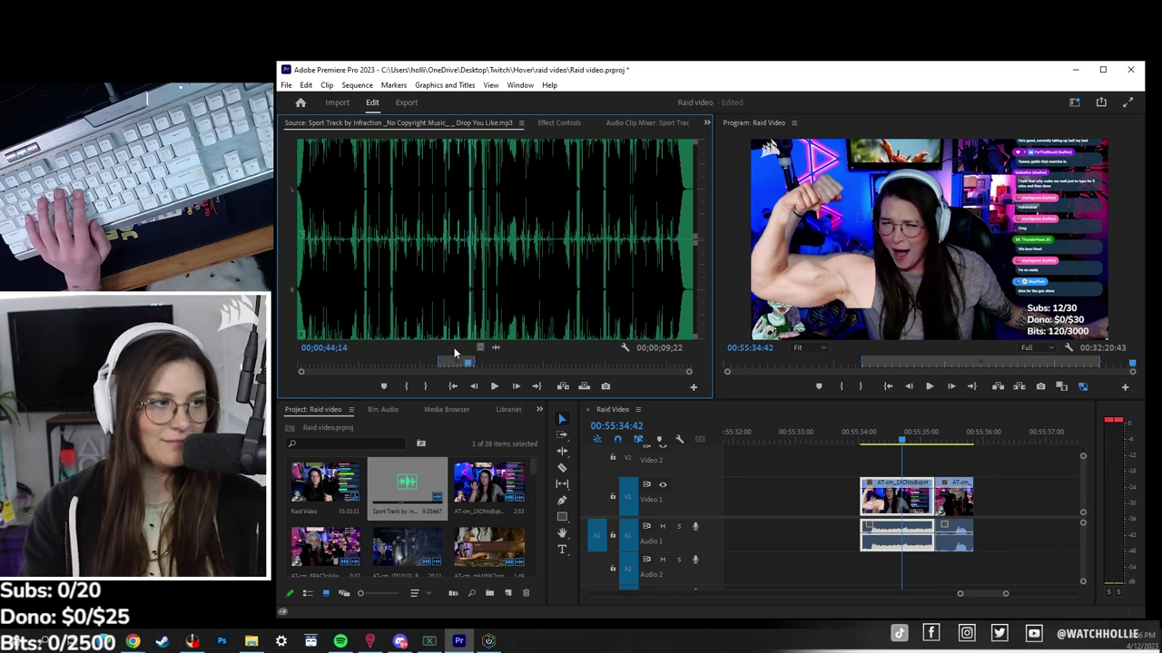
Mark a 00;00;02;06 section of the music ending at 00;00;39;28 and place it on Audio 2 beneath the two clips
left_click(453, 364)
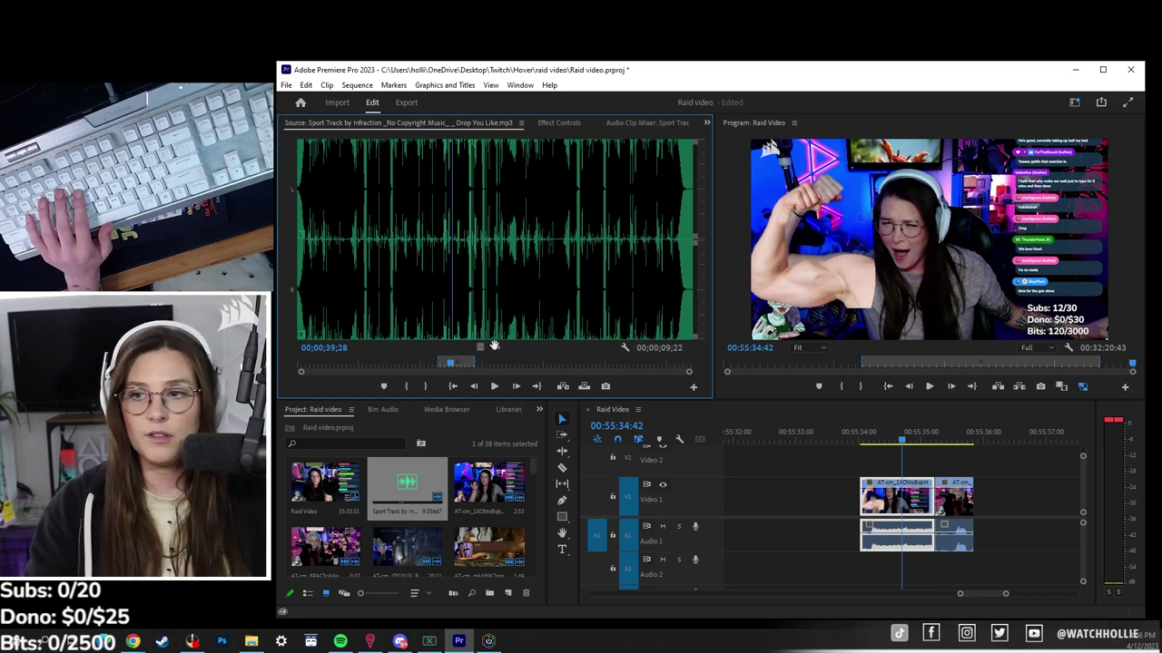
left_click_drag(572, 366, 520, 295)
left_click_drag(472, 368, 447, 366)
left_click_drag(803, 473, 912, 569)
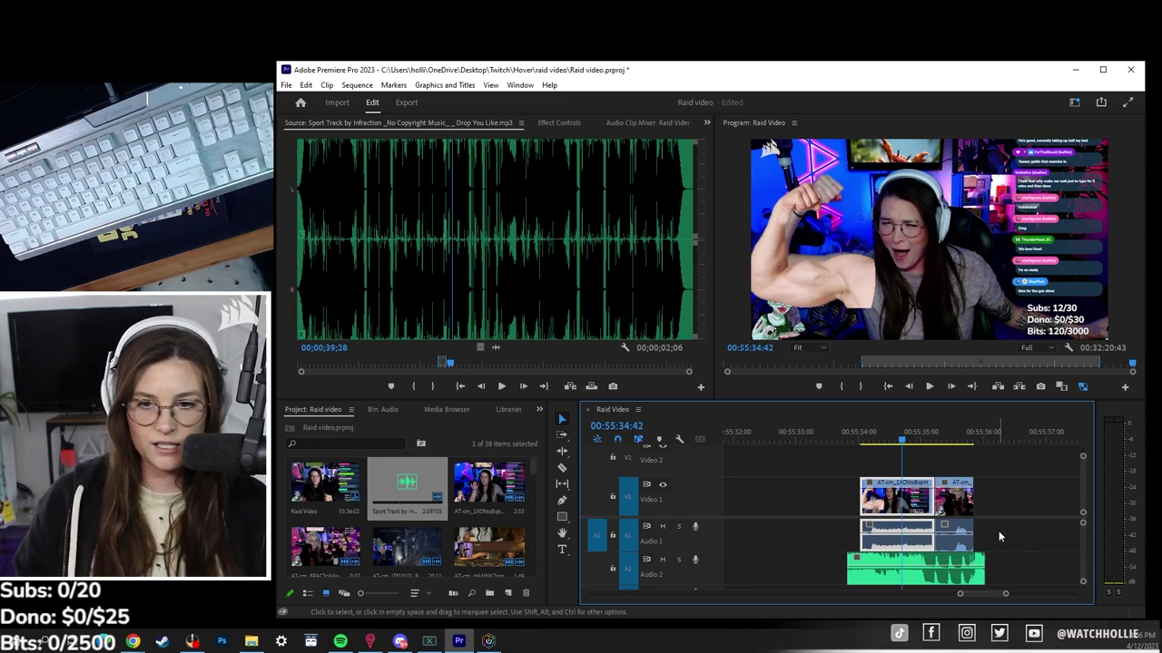
Scrub over the clips and set the timeline playhead to 00:55:33:46, just before the music clip
left_click_drag(918, 439, 900, 441)
left_click(822, 441)
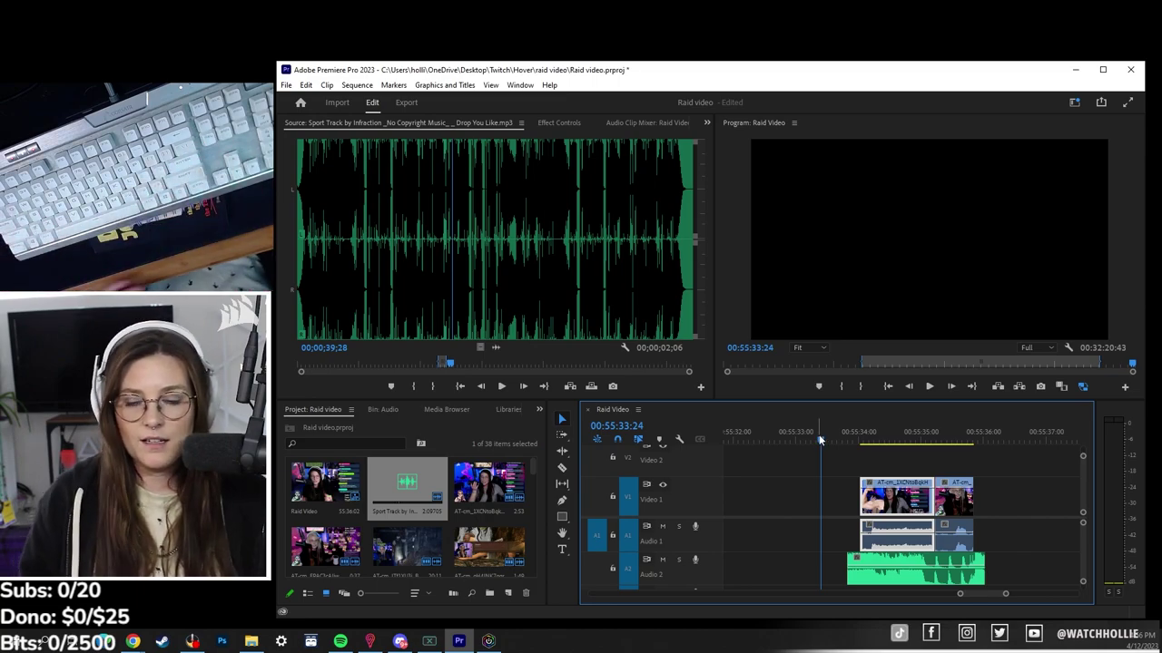
left_click_drag(857, 440, 844, 443)
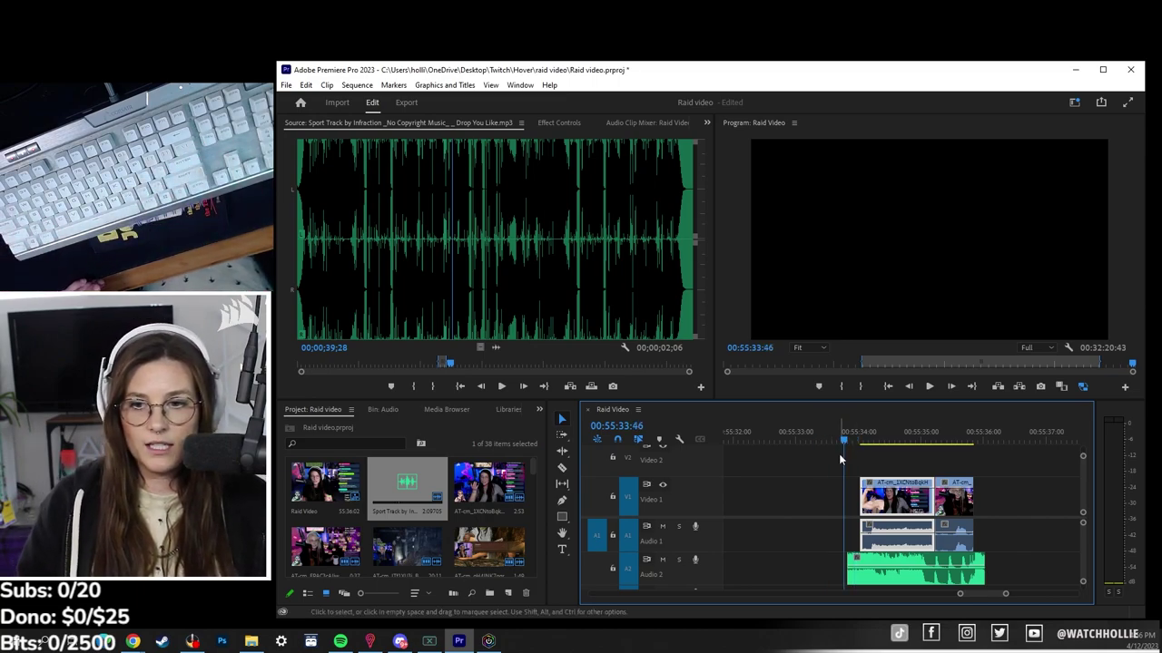
Mute the Audio 1 and Audio 2 tracks and scrub into the arm-flexing clip to 00:55:34:11
left_click(894, 560)
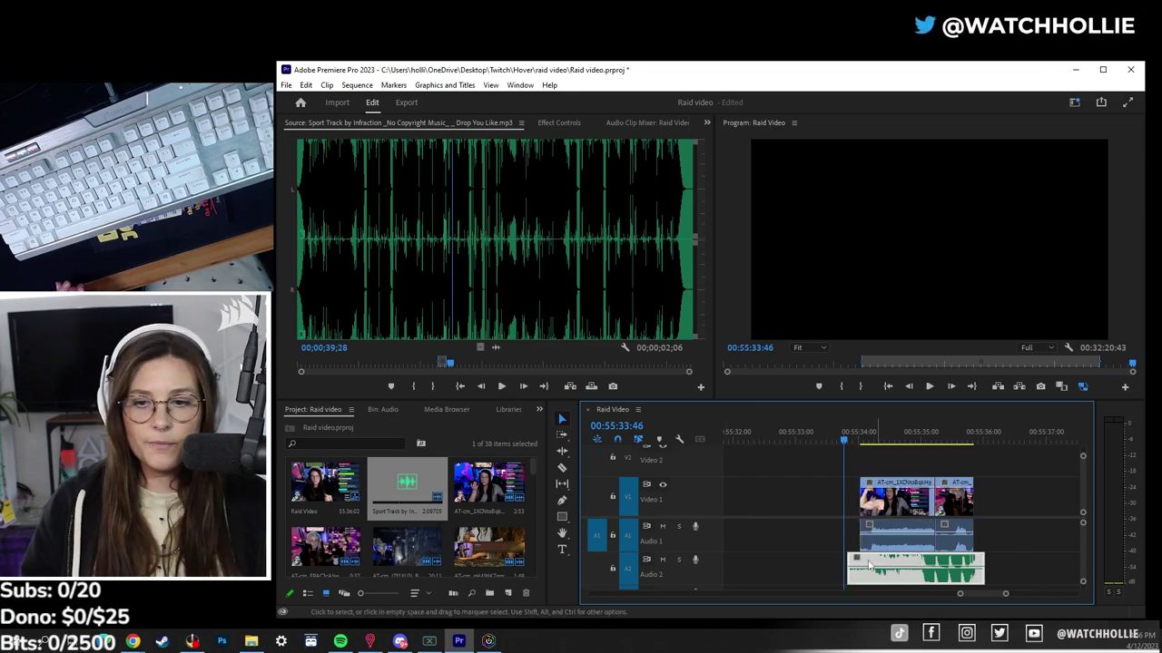
left_click(663, 561)
left_click(663, 529)
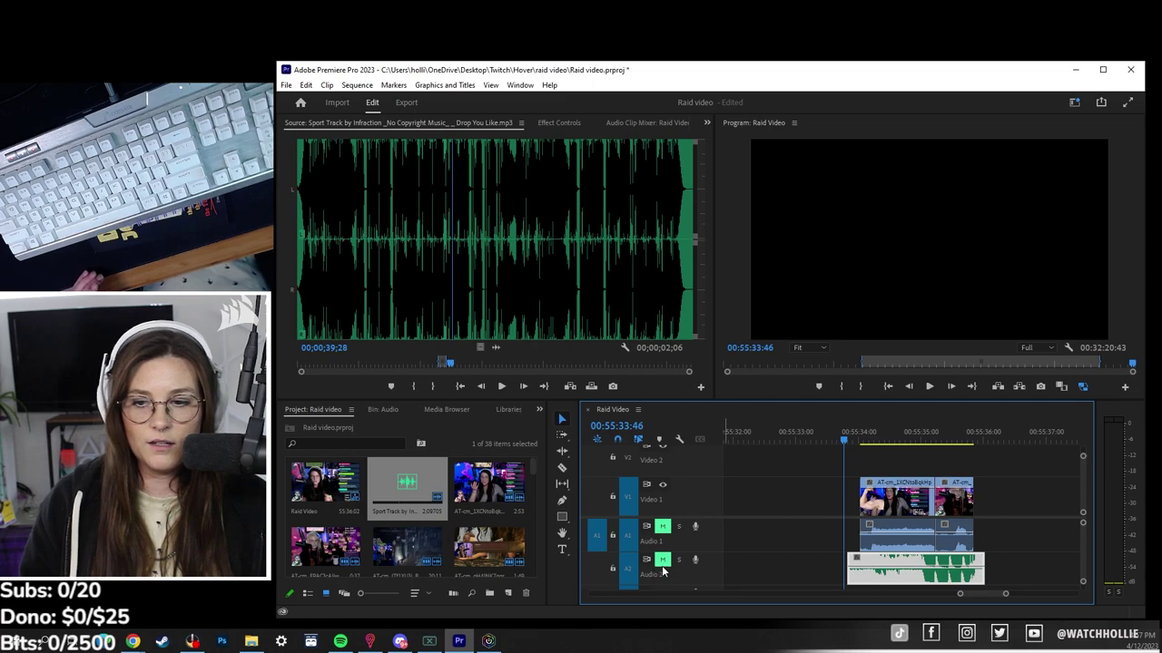
mouse_move(855, 440)
left_mouse_down()
mouse_move(942, 440)
mouse_move(870, 441)
left_mouse_up()
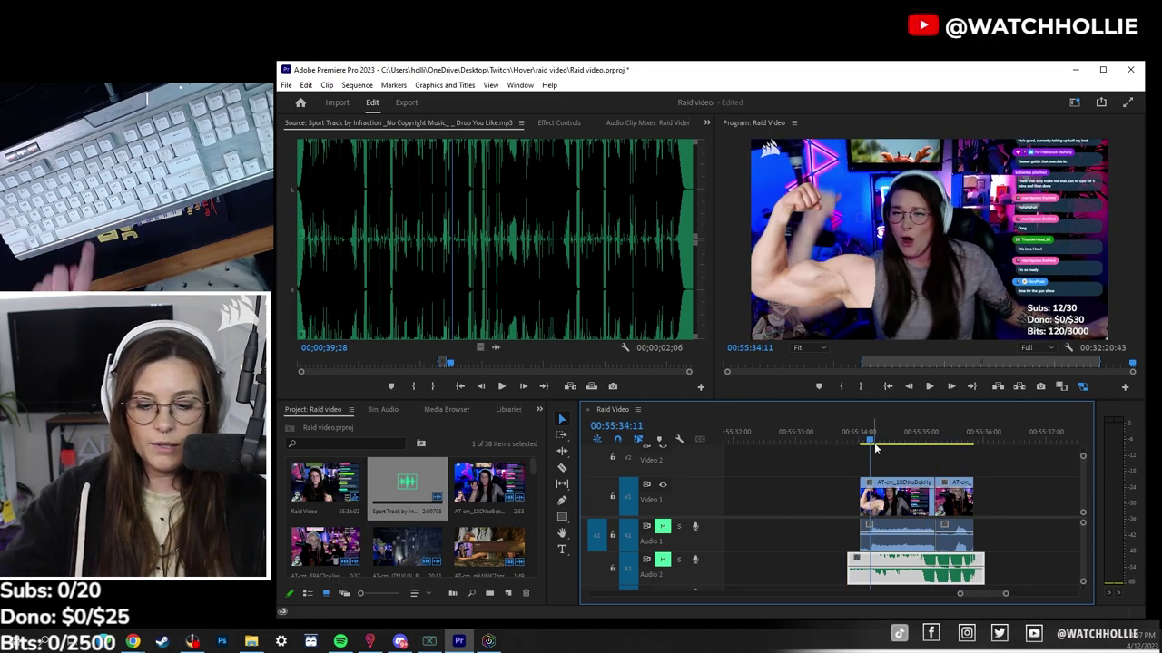
Play through the two clips, examine them on the timeline against the music, and set the playhead to 00:55:34:35
key("space")
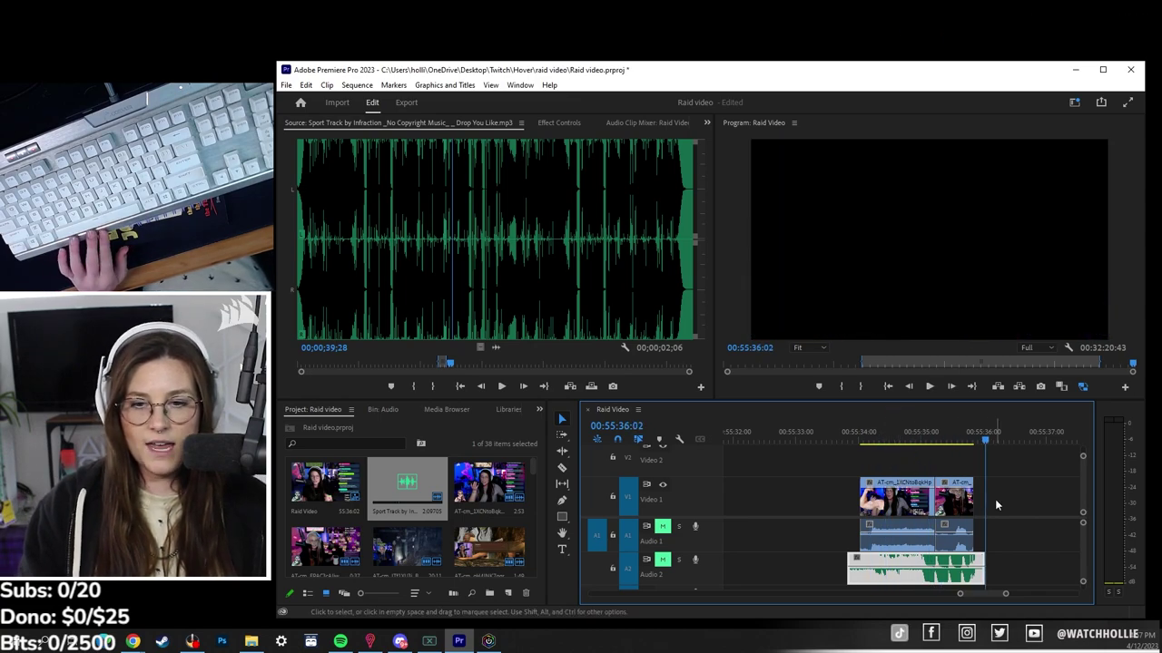
key("minus")
key("minus")
key("minus")
key("minus")
key("minus")
key("minus")
key("minus")
key("minus")
key("minus")
key("equal")
key("equal")
key("equal")
key("equal")
key("equal")
key("equal")
key("equal")
key("equal")
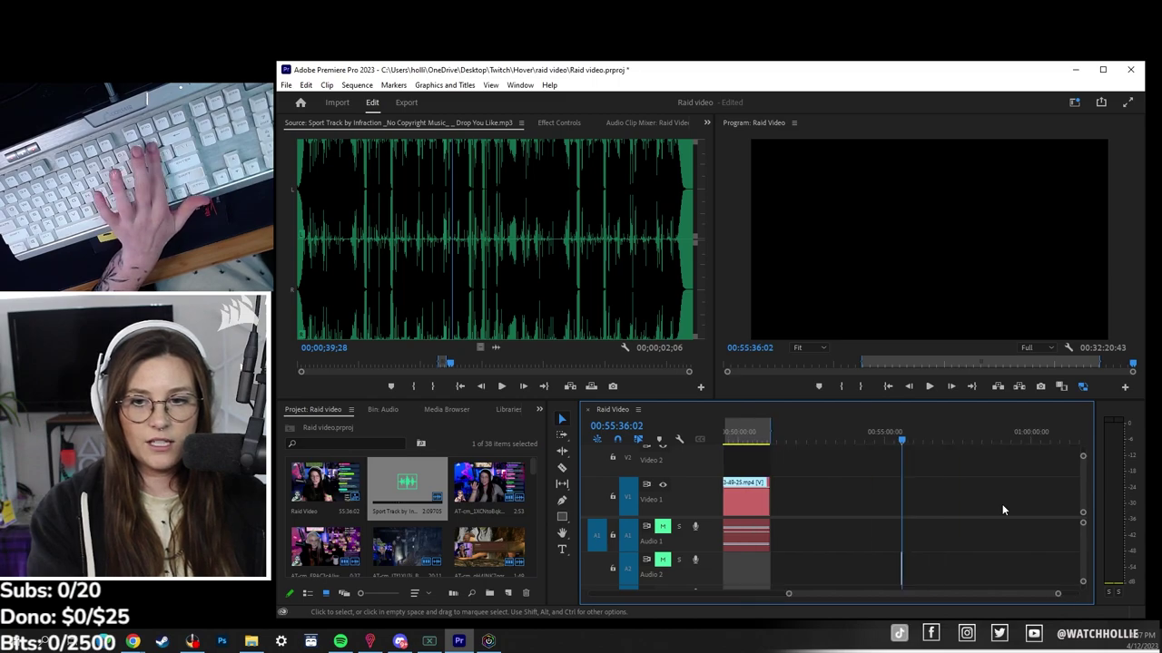
key("equal")
key("equal")
key("equal")
key("minus")
key("minus")
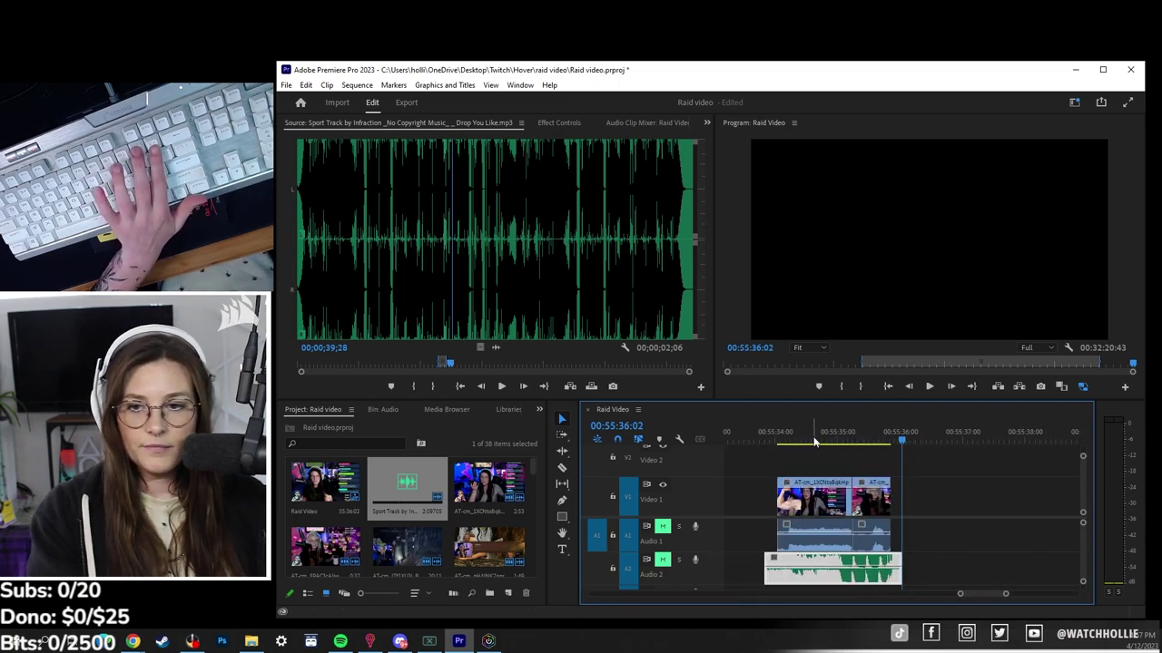
left_click(811, 439)
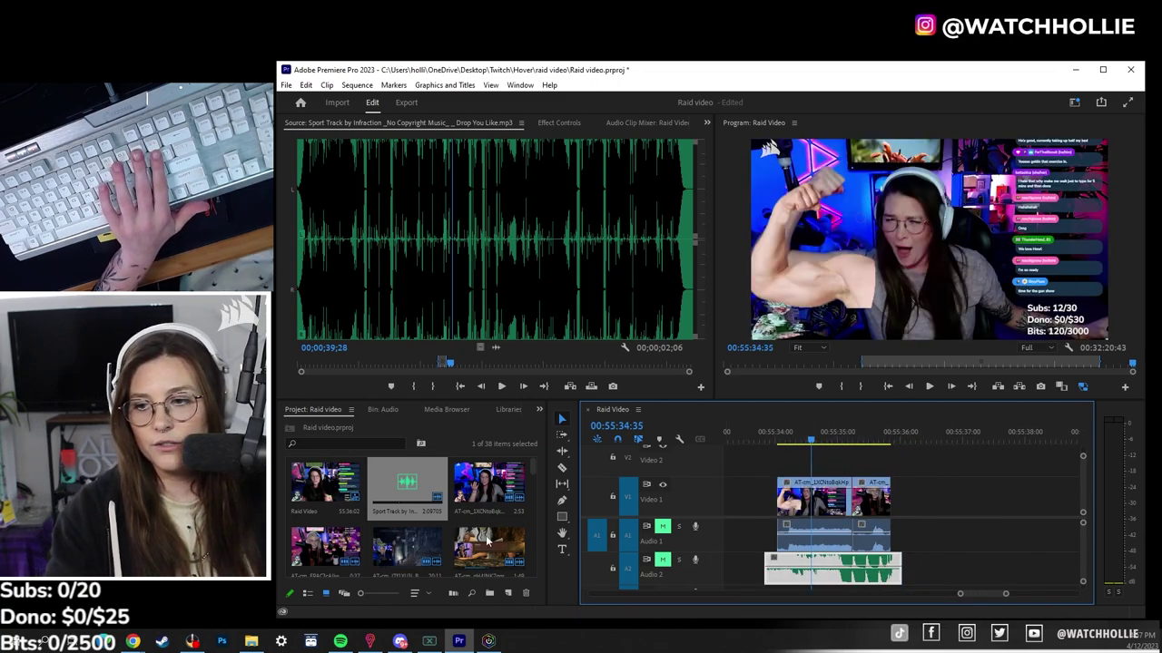
scroll(488, 540, "down", 2)
double_click(488, 546)
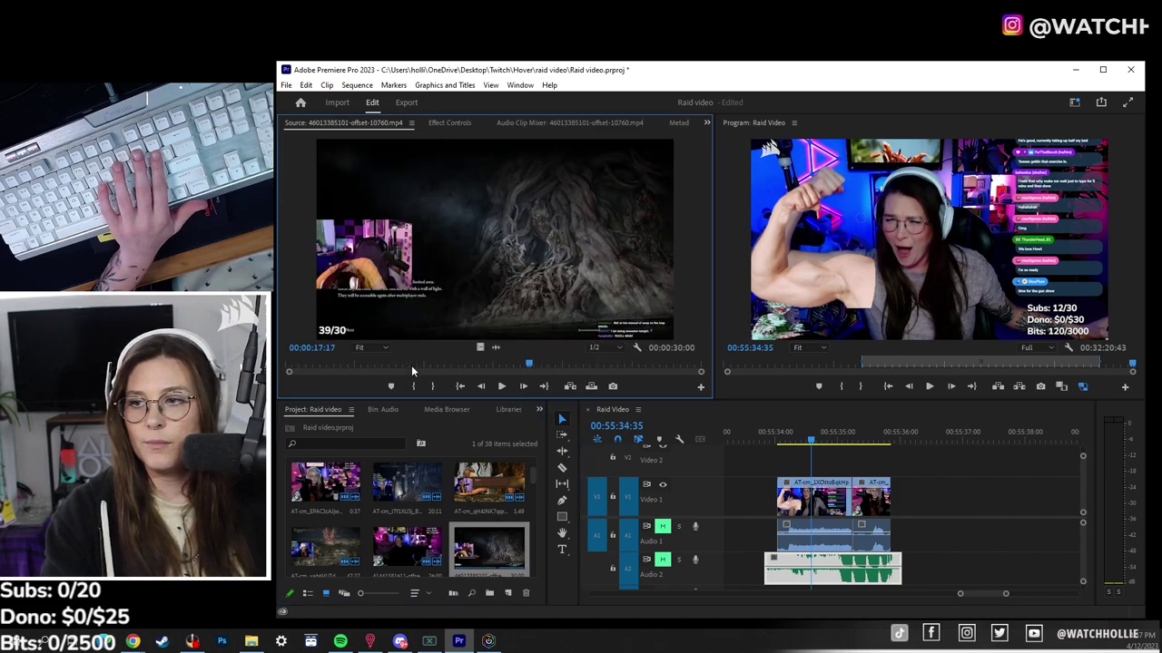
left_click(418, 364)
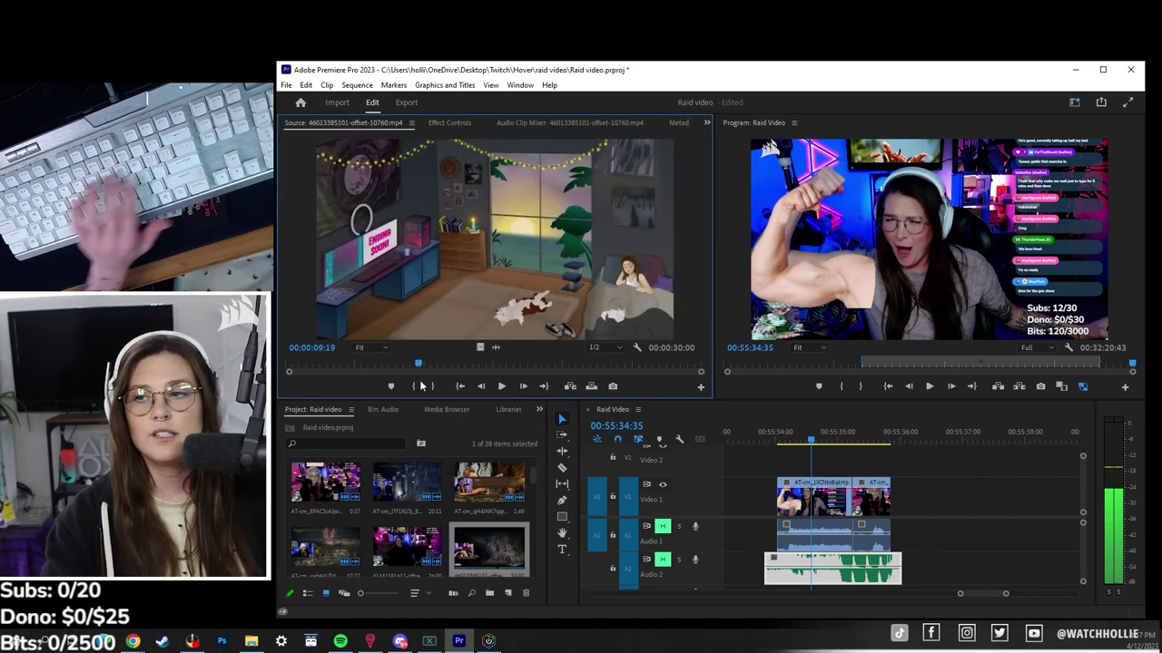
left_click_drag(421, 370, 318, 366)
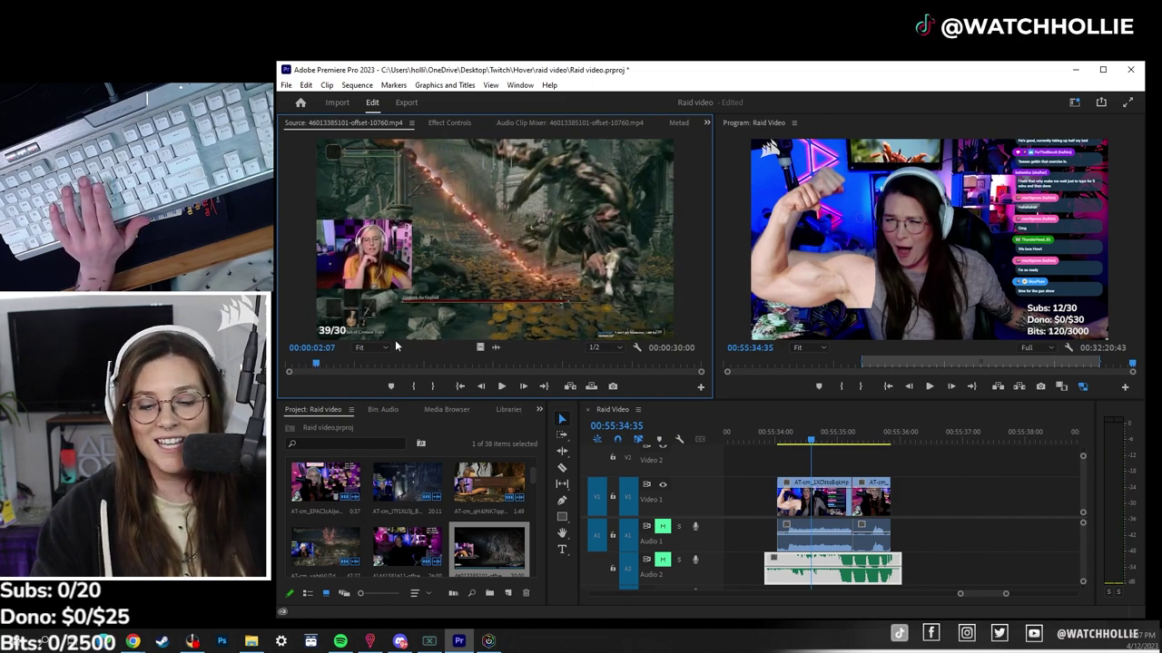
key("space")
key("space")
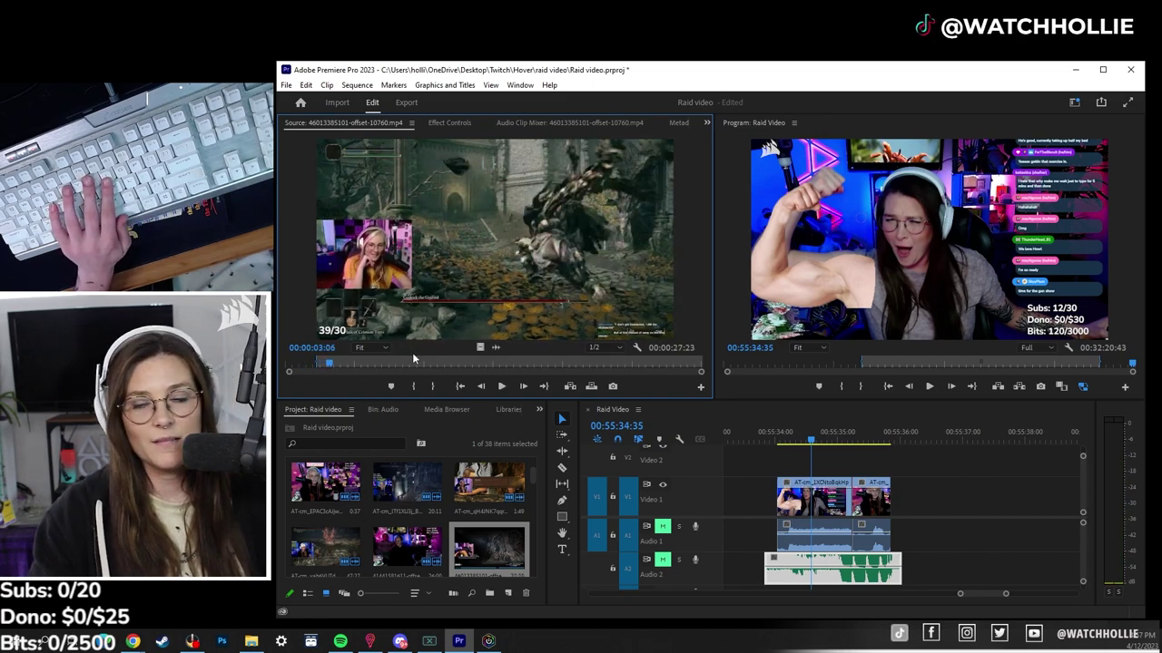
left_click(335, 365)
key("o")
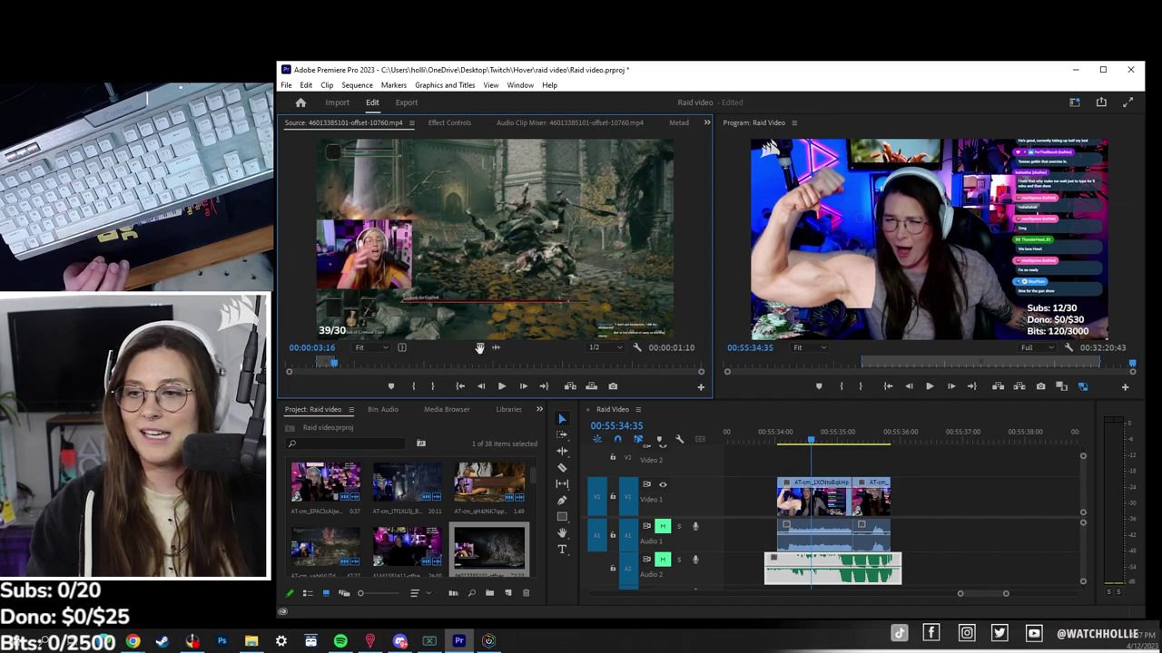
Place the marked gameplay section after the two clips on Video 1 and trim the music to match the start and end of the clips
left_click_drag(919, 456, 893, 499)
left_click_drag(896, 570, 973, 570)
left_click_drag(759, 576, 777, 576)
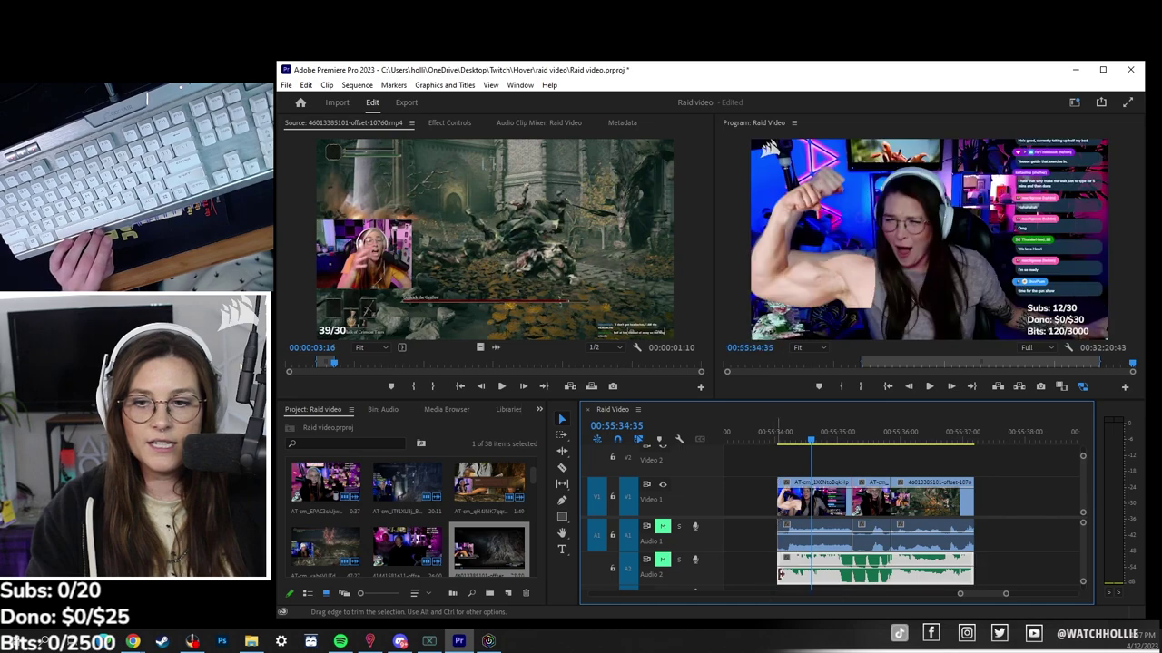
left_click(992, 528)
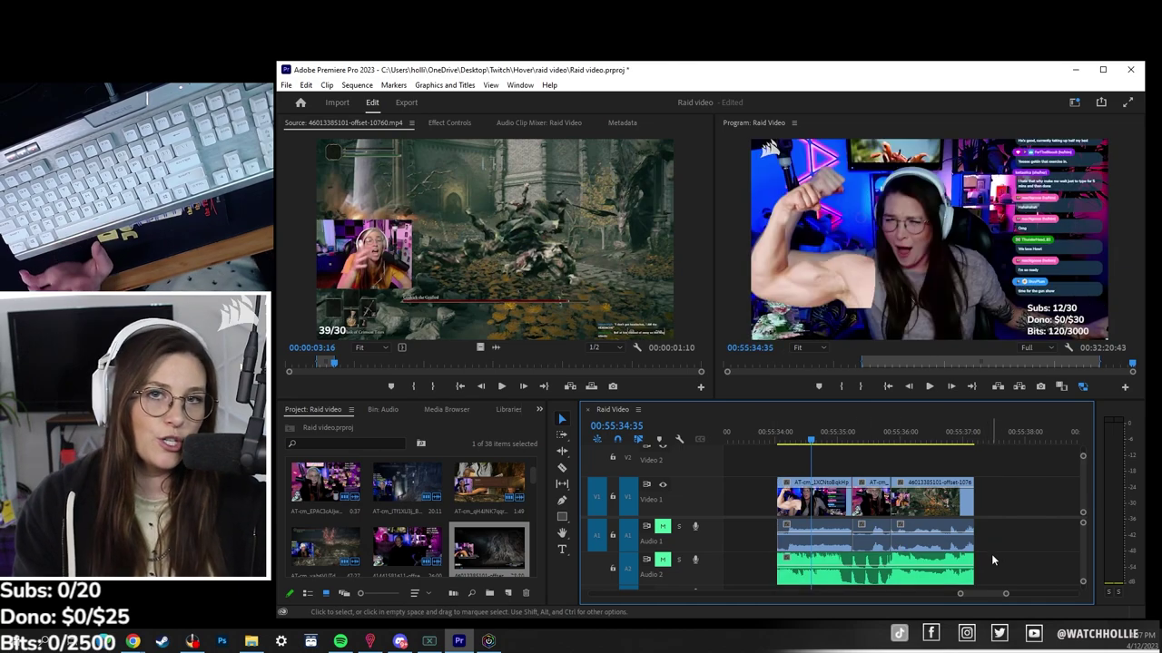
Select all clips and apply the default Constant Power audio transition to every edit on Audio 1 and Audio 2
left_click_drag(1001, 573, 788, 539)
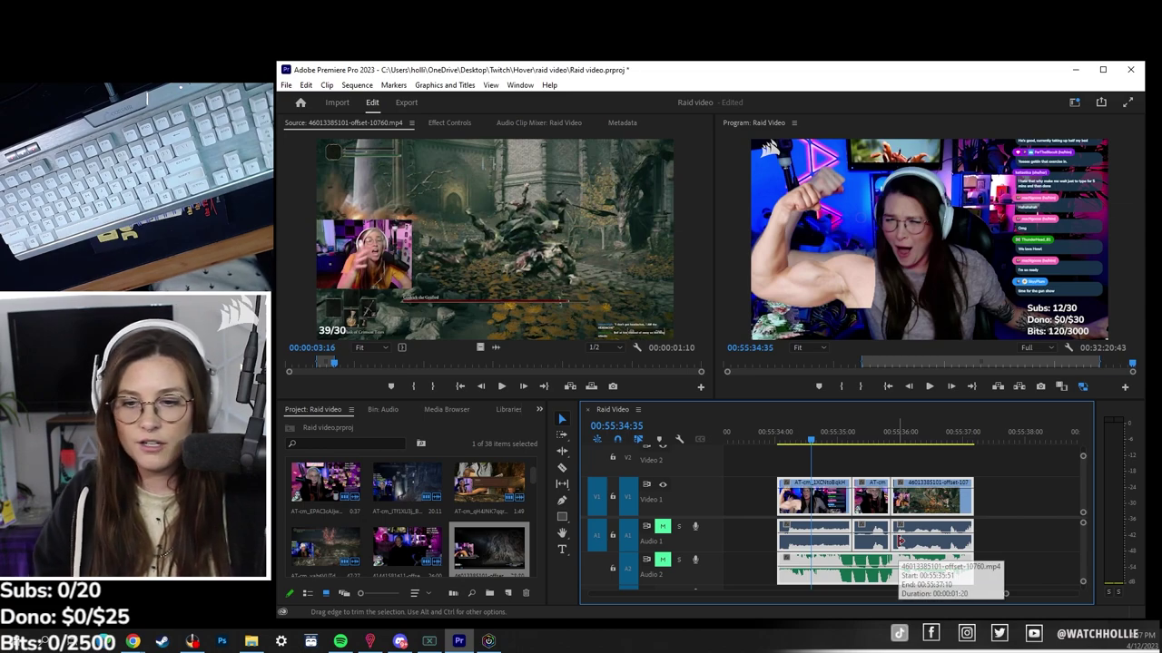
left_click(977, 539)
left_click(953, 547)
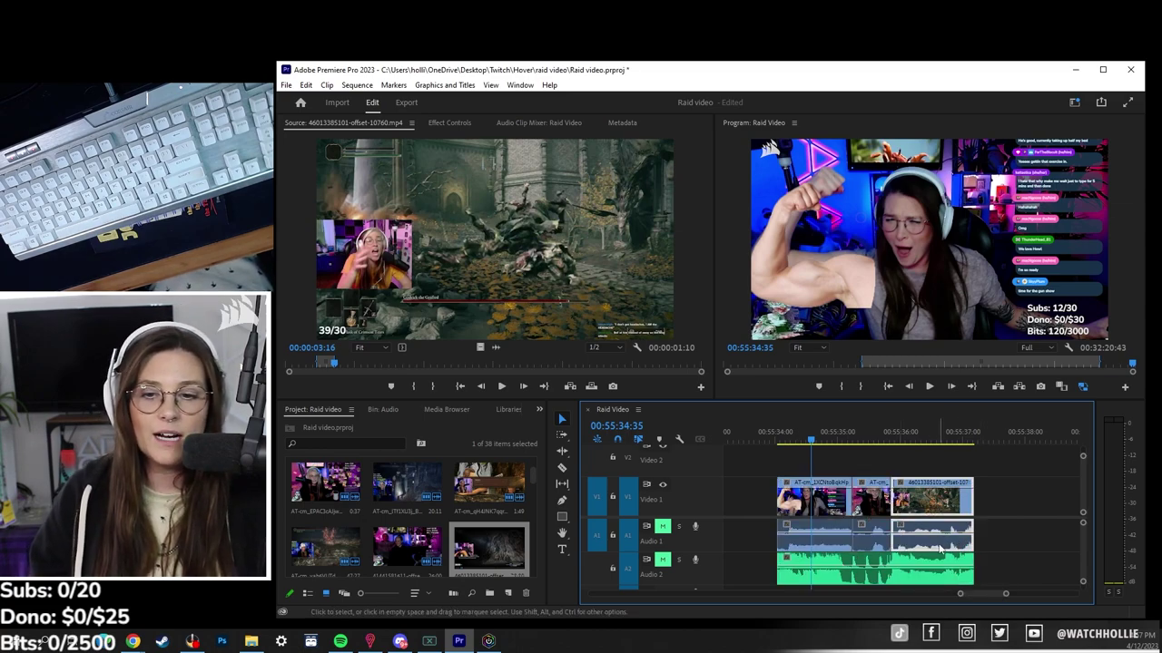
left_click(869, 548)
left_click(837, 499)
left_click_drag(1021, 570, 832, 540)
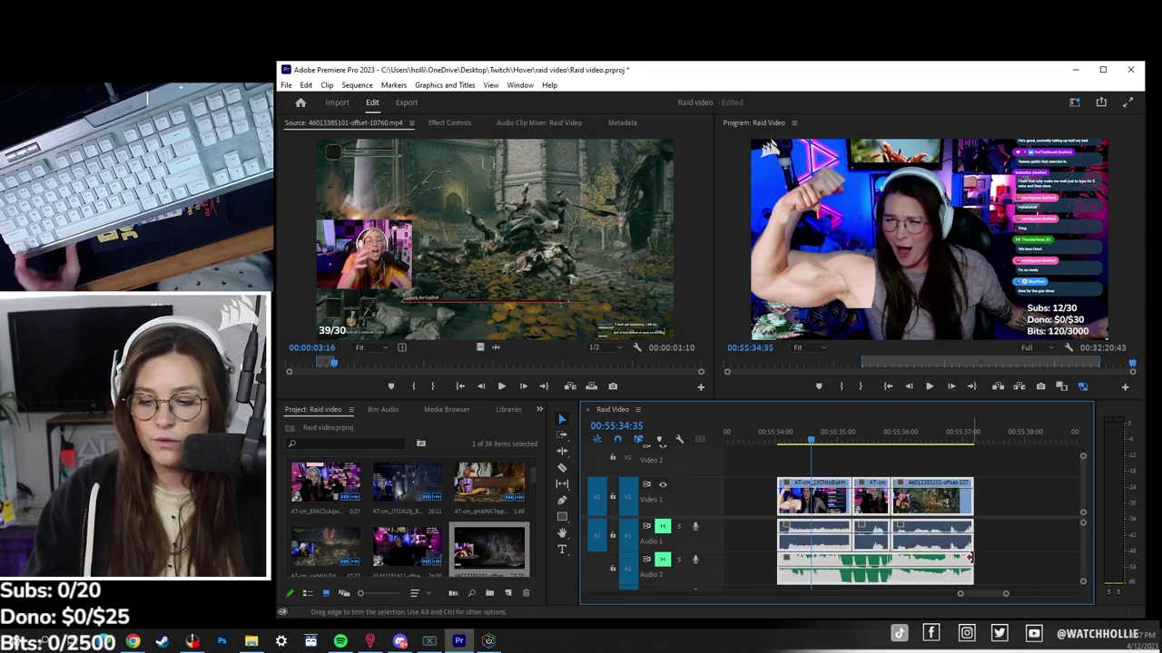
key("ctrl+shift+d")
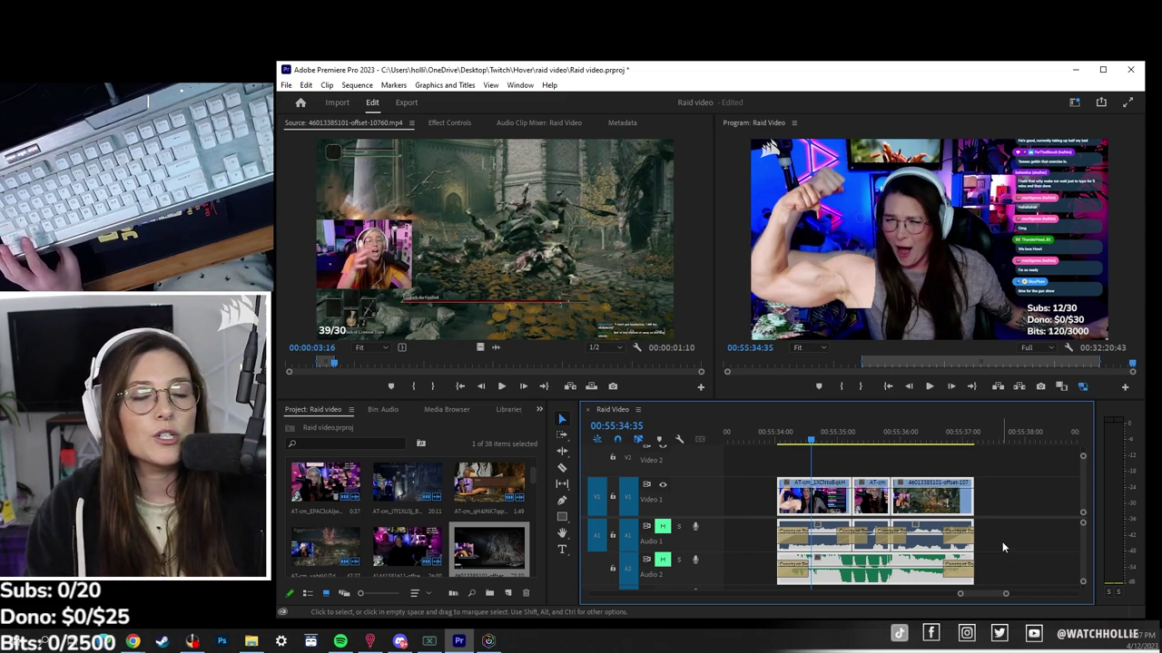
left_click(1003, 548)
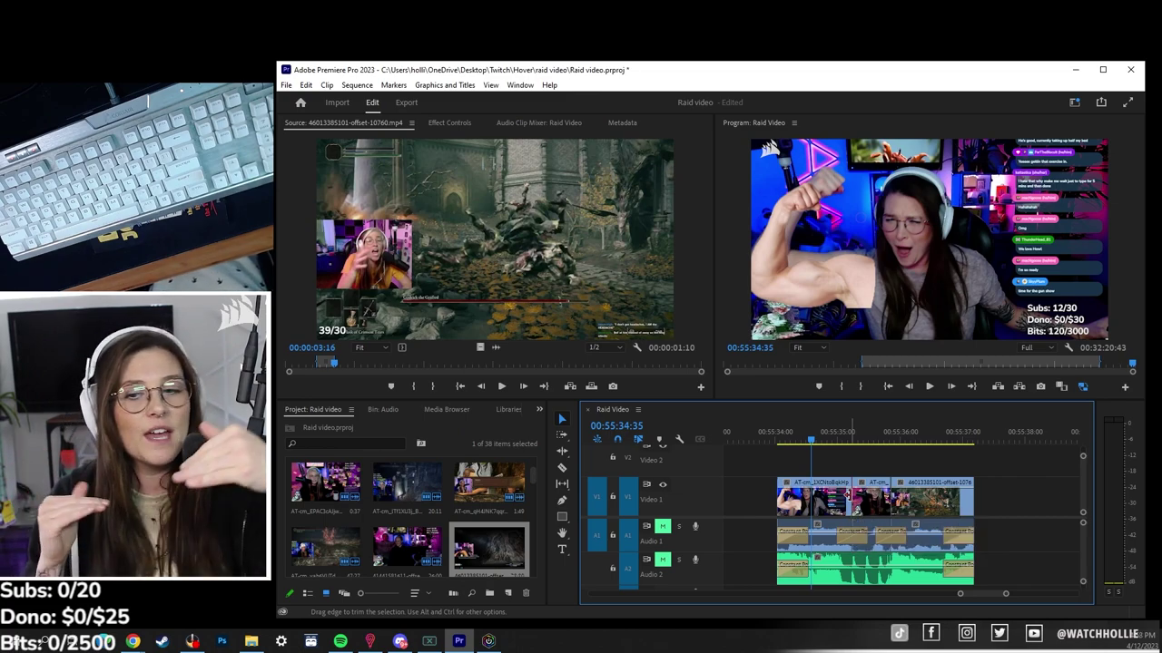
Shorten the Constant Power transitions at the two cuts between clips on Audio 1
left_click(845, 440)
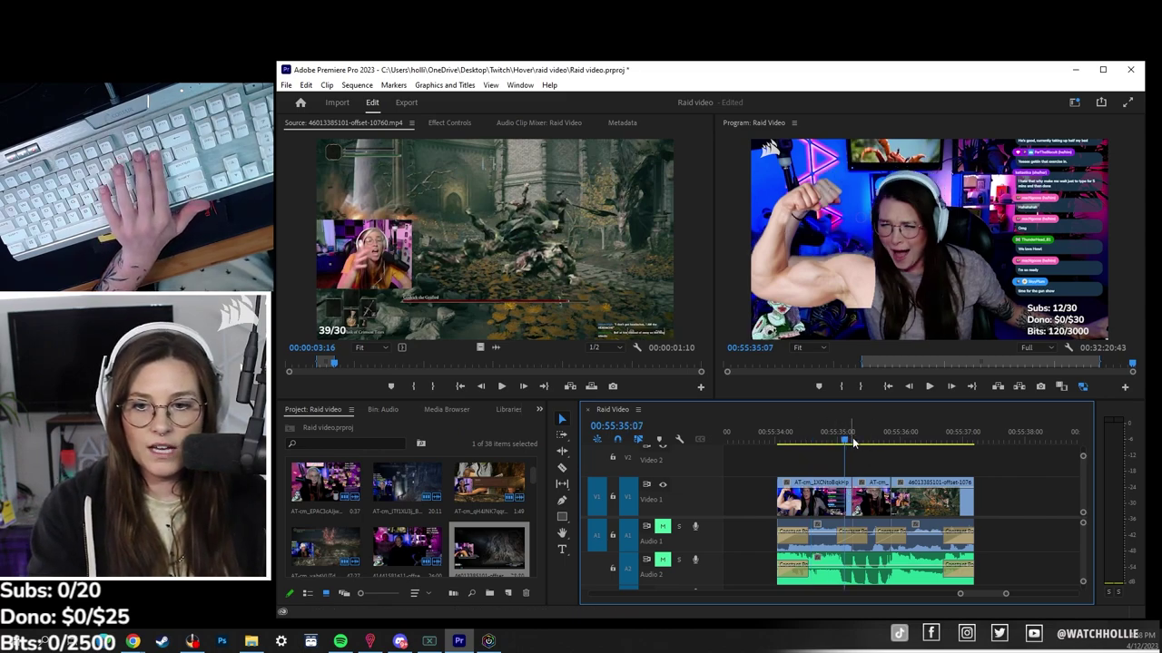
key("=")
key("=")
key("=")
key("minus")
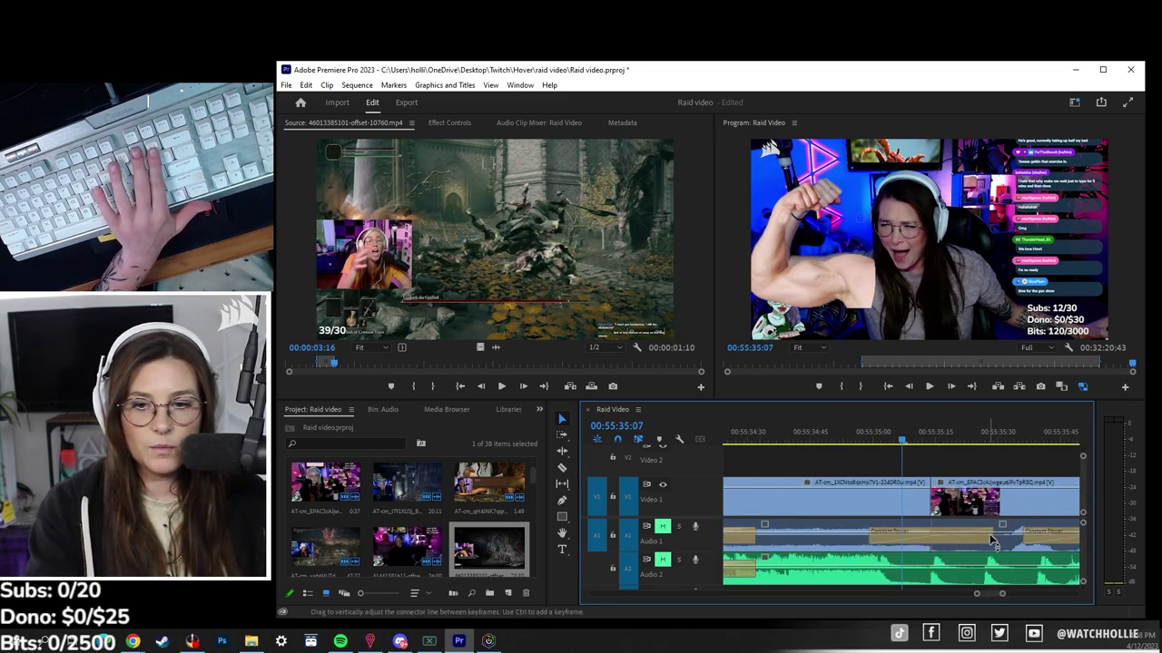
left_click_drag(989, 542, 931, 542)
key("minus")
left_click_drag(1024, 541, 995, 541)
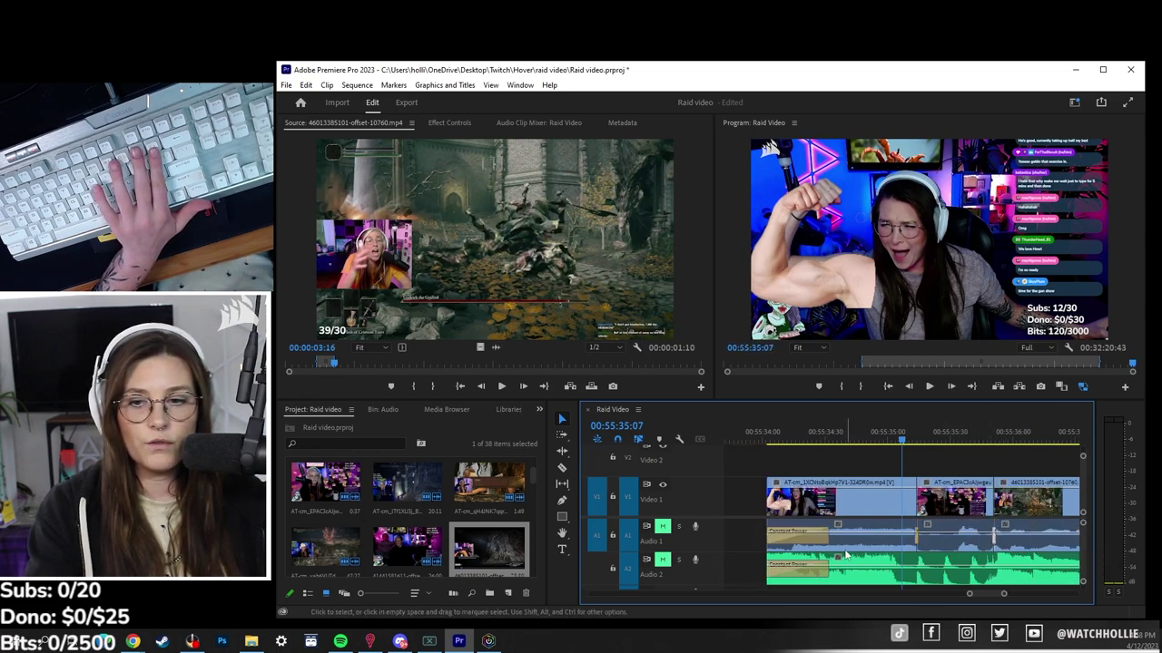
Shorten the Constant Power fades at the start and end of the Audio 1 and Audio 2 tracks
left_click_drag(828, 542, 790, 570)
key("minus")
left_click(999, 542)
left_click_drag(1001, 539, 1020, 570)
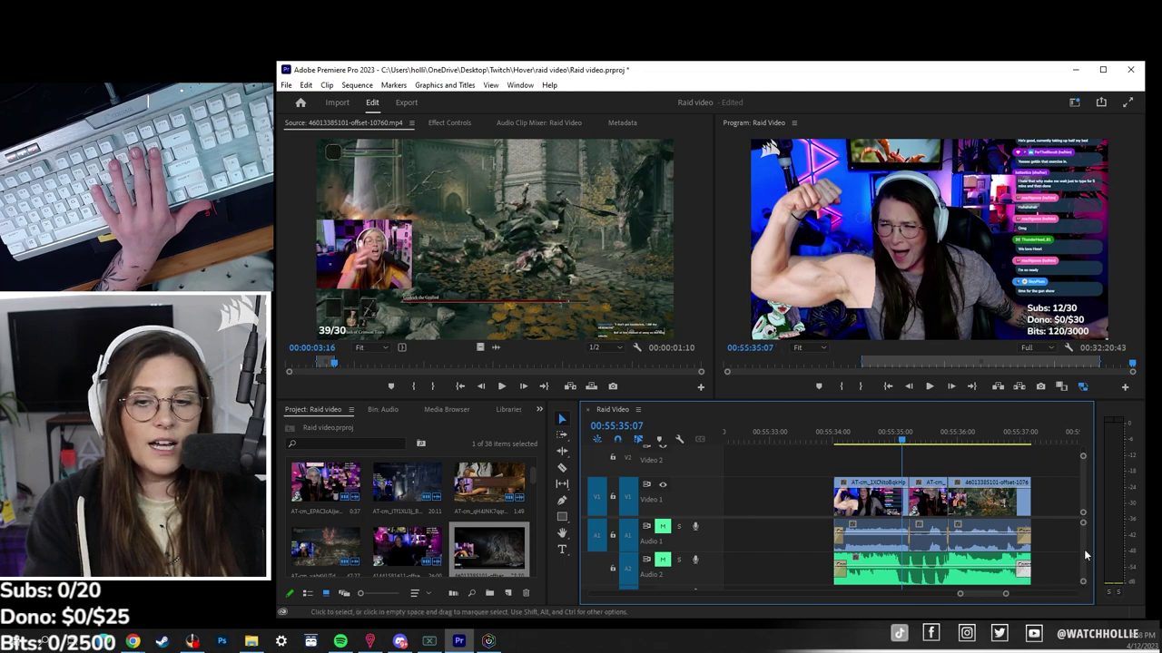
Delete the Constant Power fade at the end of the gameplay clip on Audio 1
left_click(1023, 436)
key("equal")
key("equal")
left_click(926, 542)
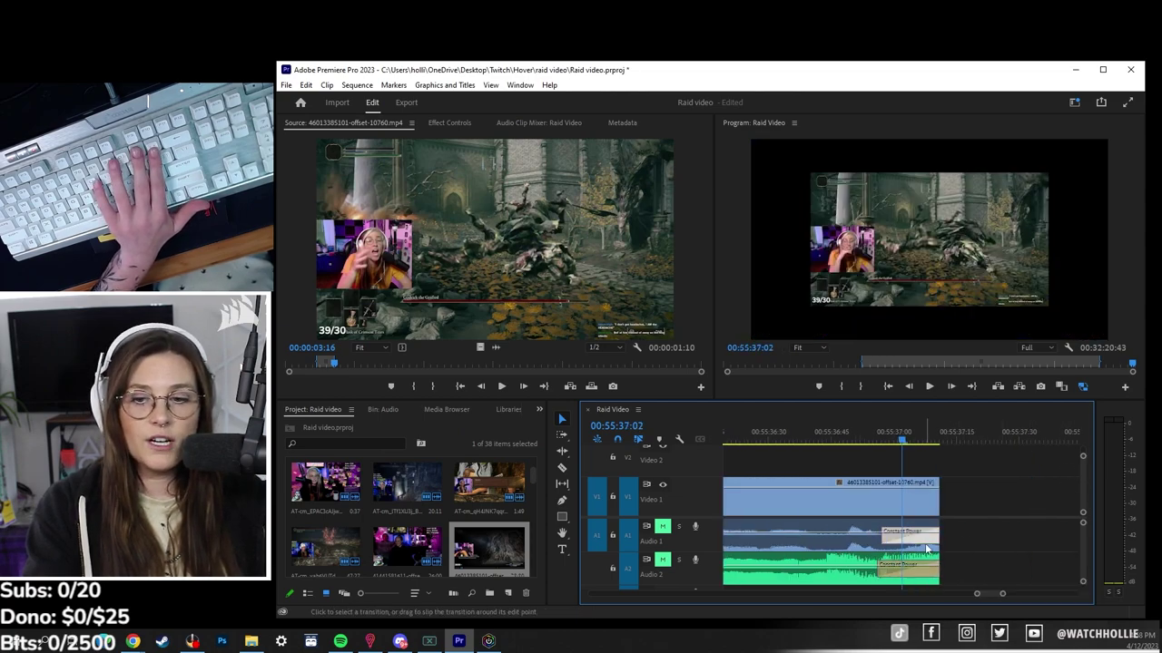
key("Delete")
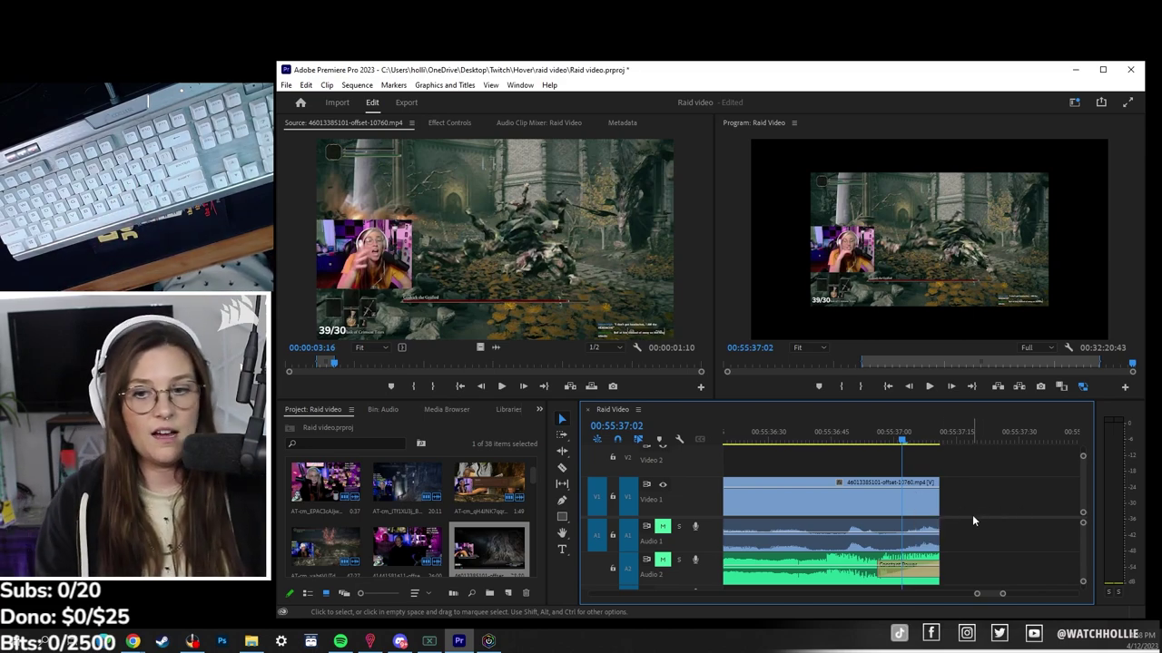
Try to create a volume fade-out at the end of the gameplay clip's audio with Pen tool keyframes
key("p")
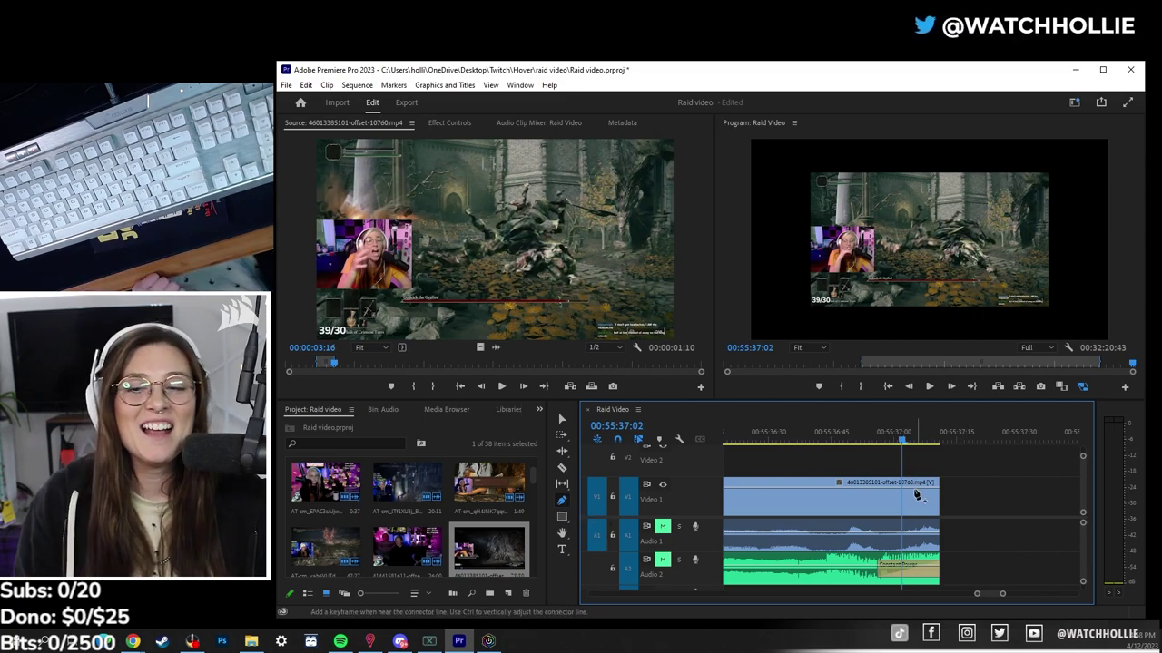
left_click(905, 539)
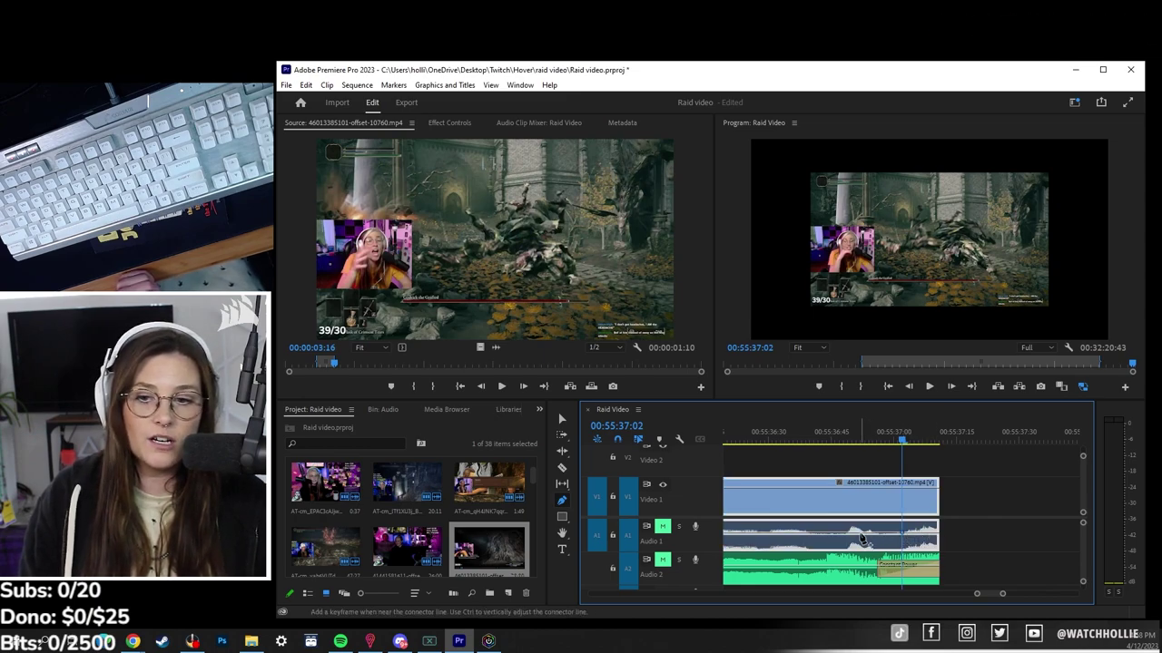
key("v")
mouse_move(862, 536)
left_mouse_down()
mouse_move(861, 525)
mouse_move(862, 561)
mouse_move(861, 532)
left_mouse_up()
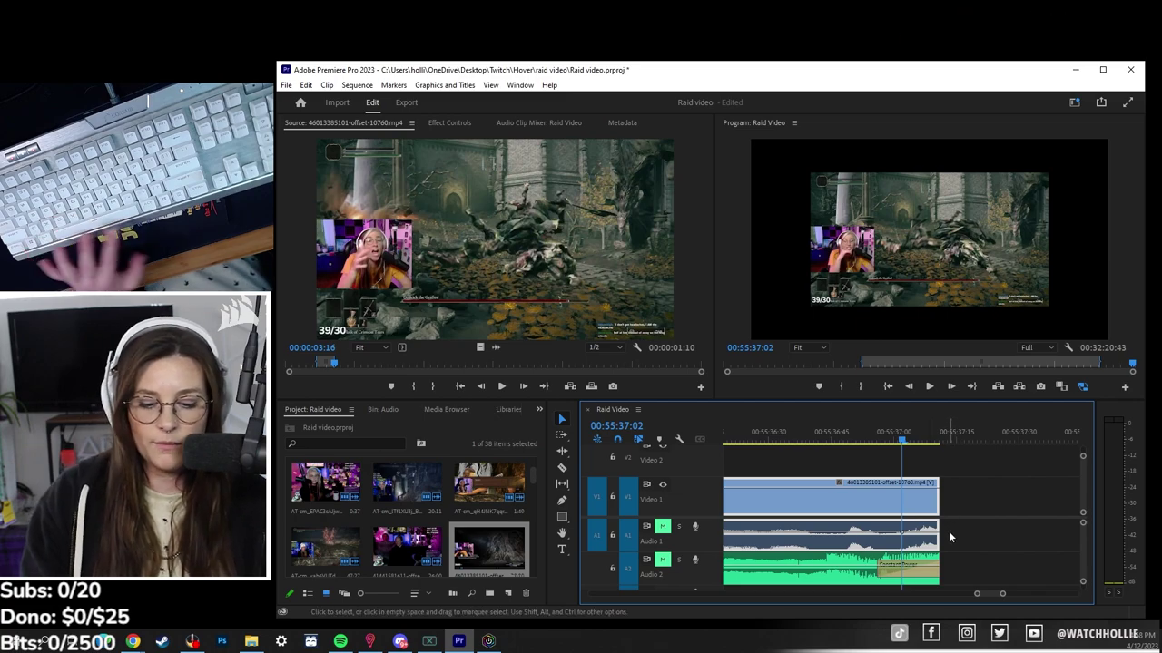
key("p")
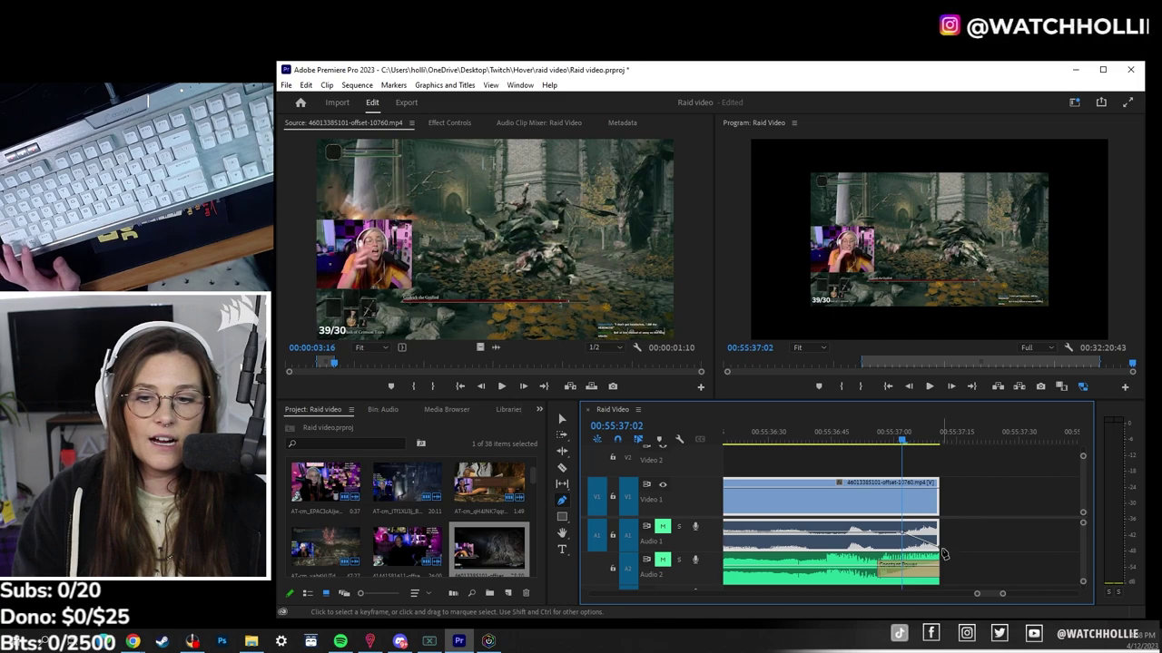
key("equal")
key("equal")
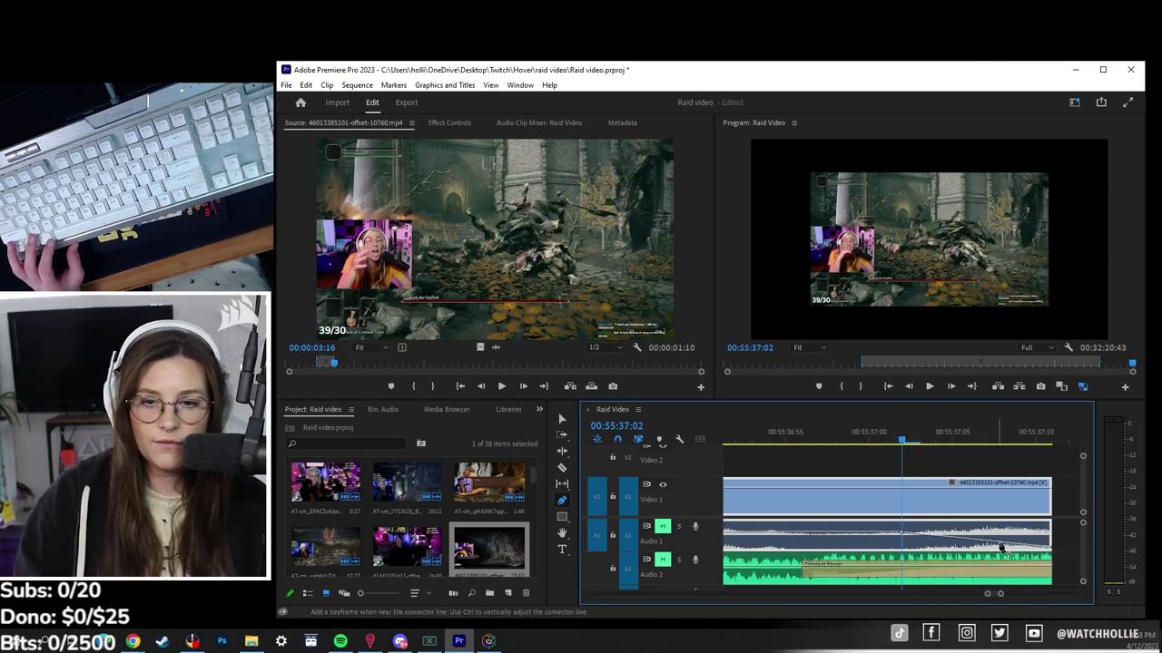
Play back the end of the gameplay clip, unmute Audio 1 and listen to the fade-out again from 00:55:36:53
left_click(819, 441)
key("minus")
key("minus")
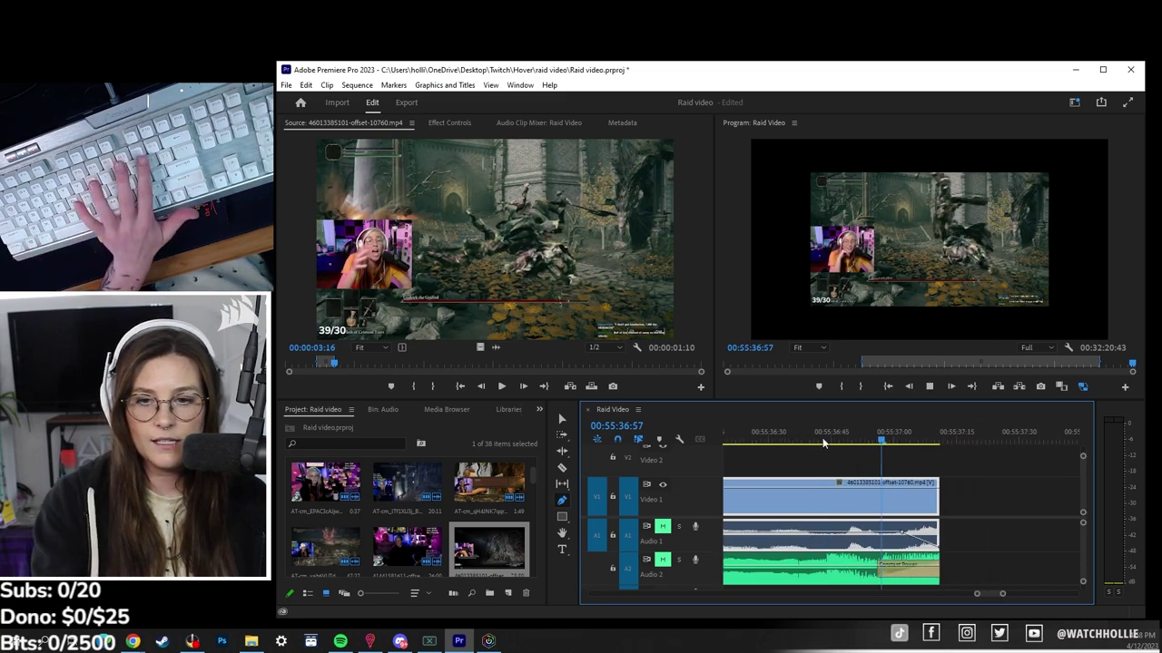
key("space")
left_click(864, 441)
left_click(661, 526)
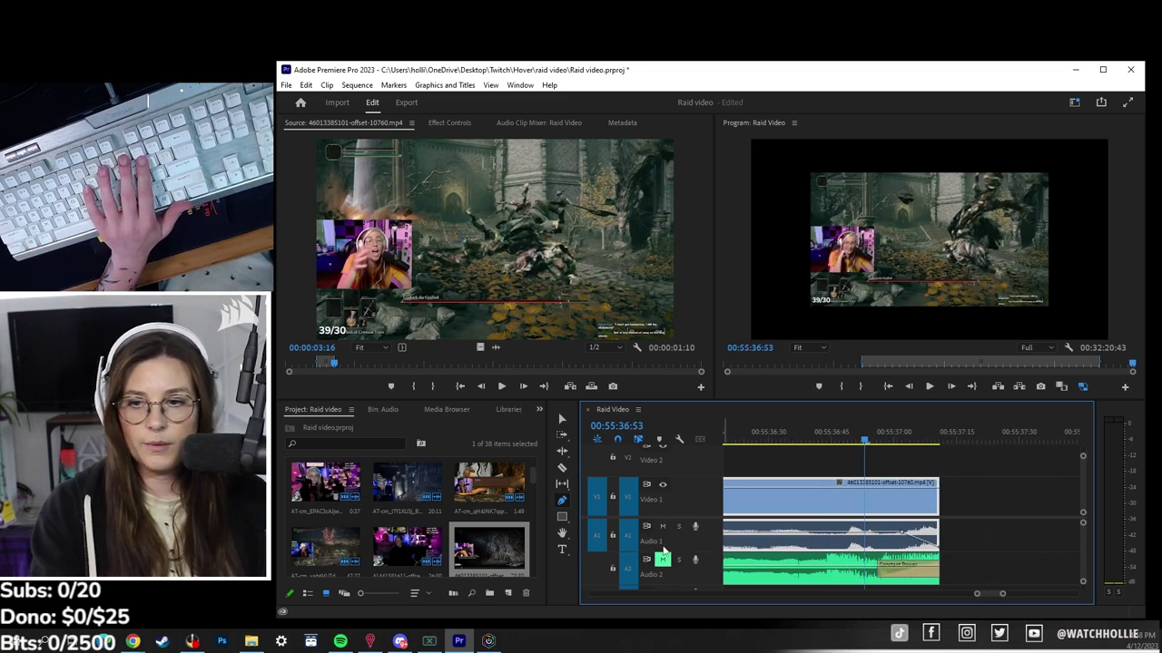
key("space")
key("minus")
key("minus")
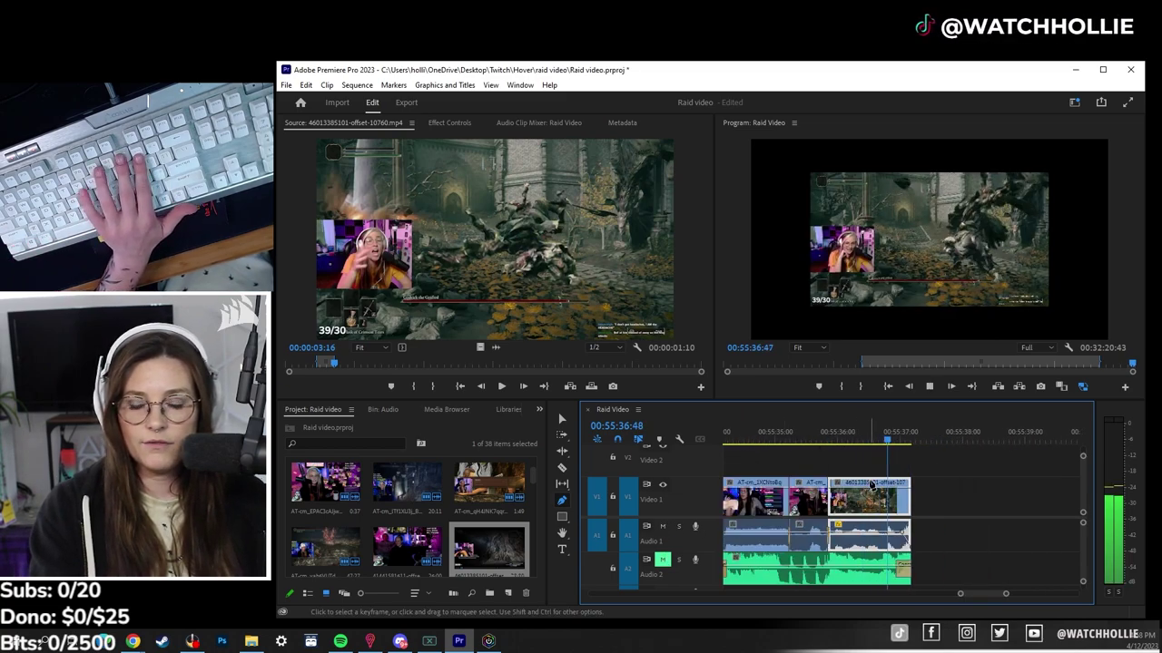
Replace the keyframed fade at the end of the gameplay clip's audio with a Constant Power transition
left_click(904, 441)
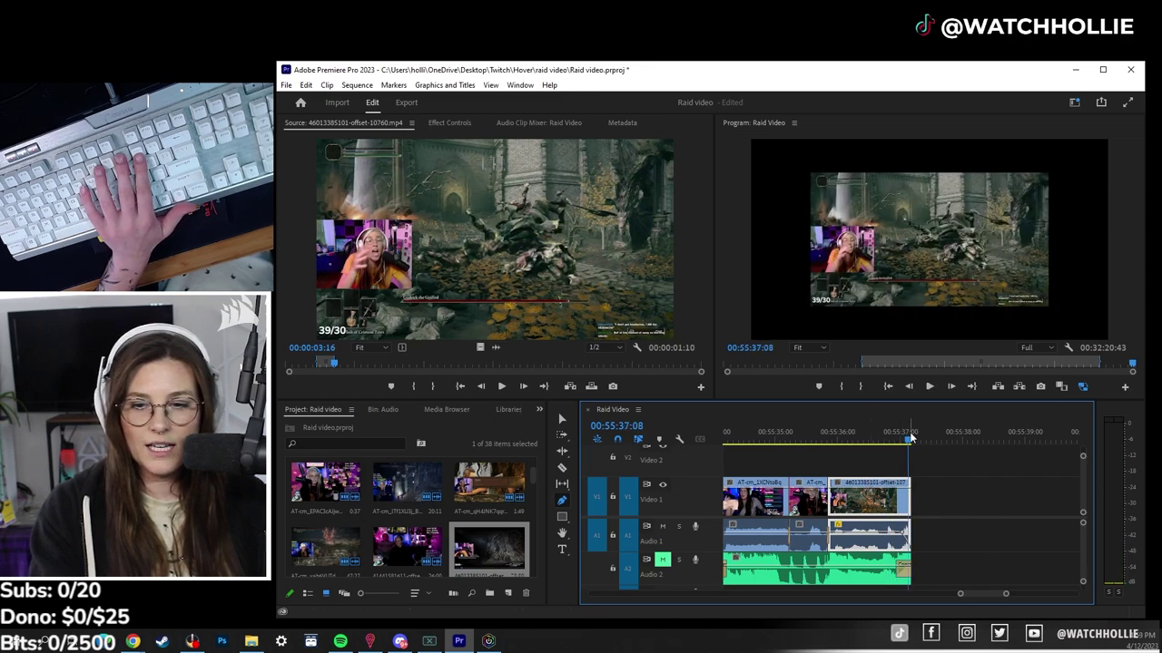
key("equal")
key("equal")
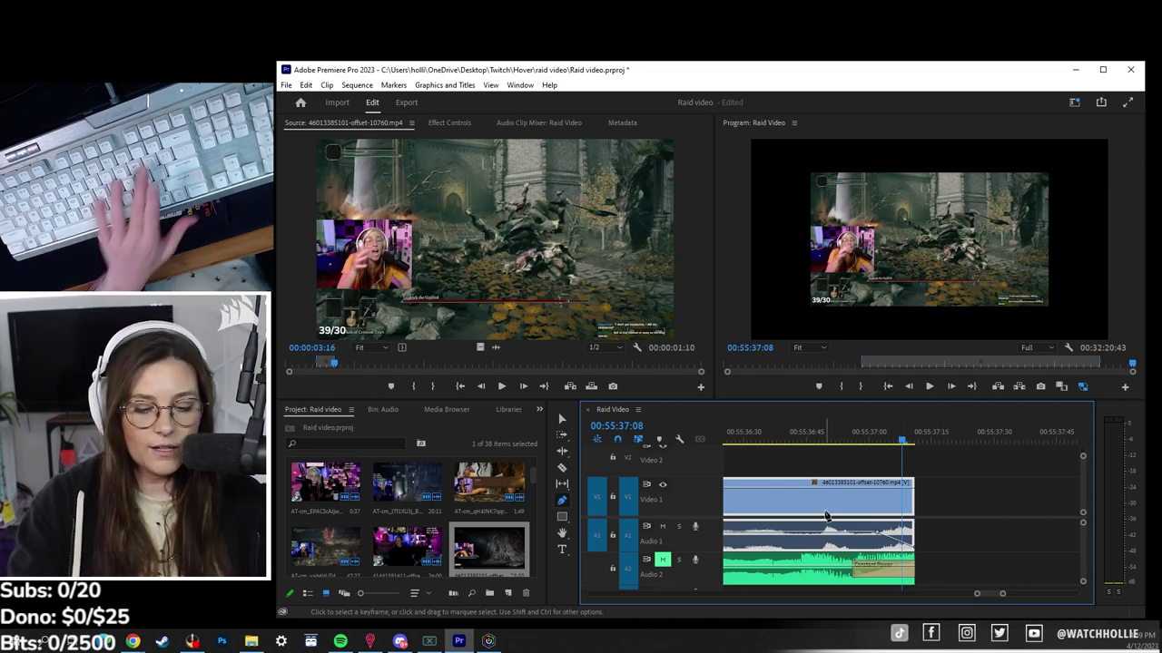
key("minus")
key("minus")
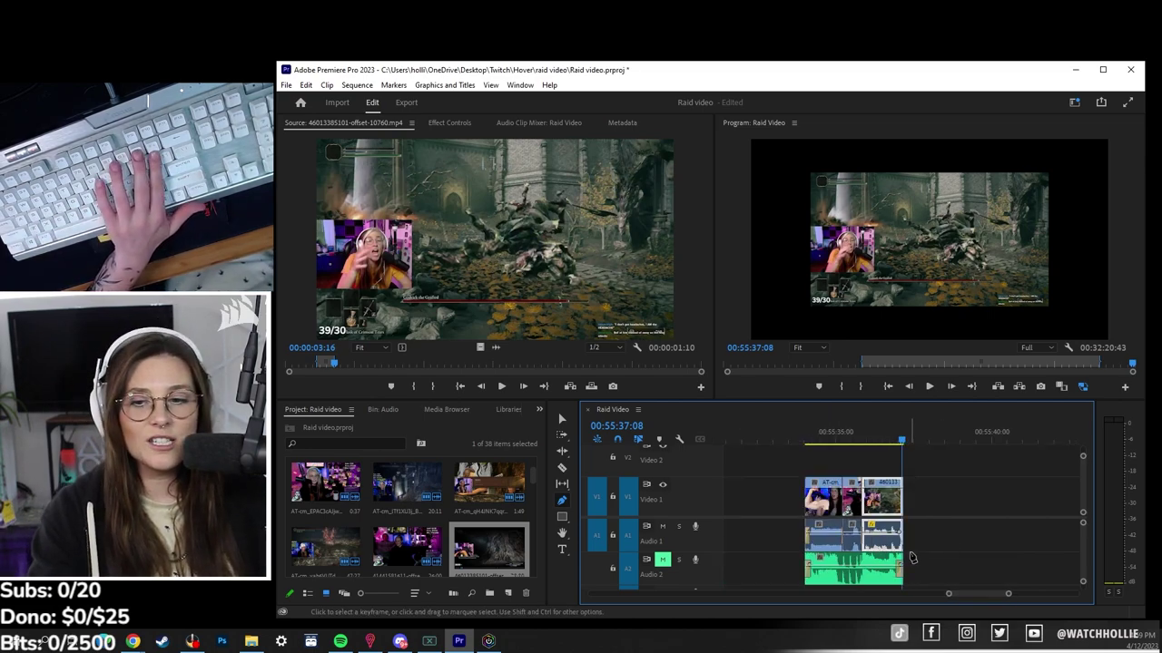
key("equal")
key("equal")
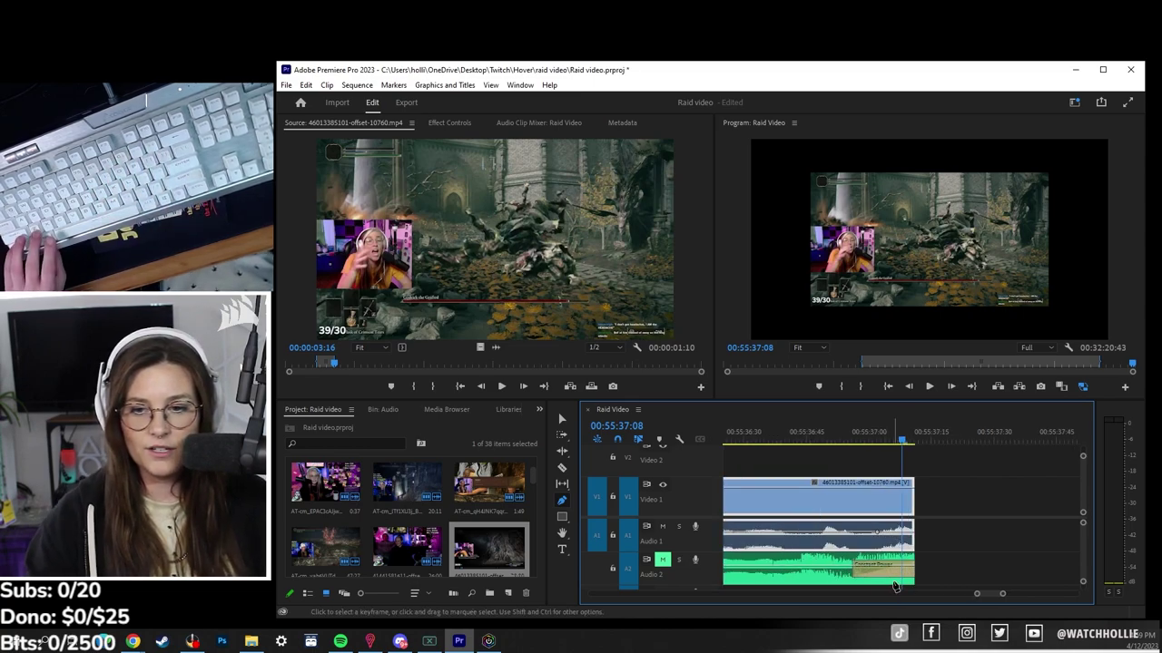
key("ctrl+shift+d")
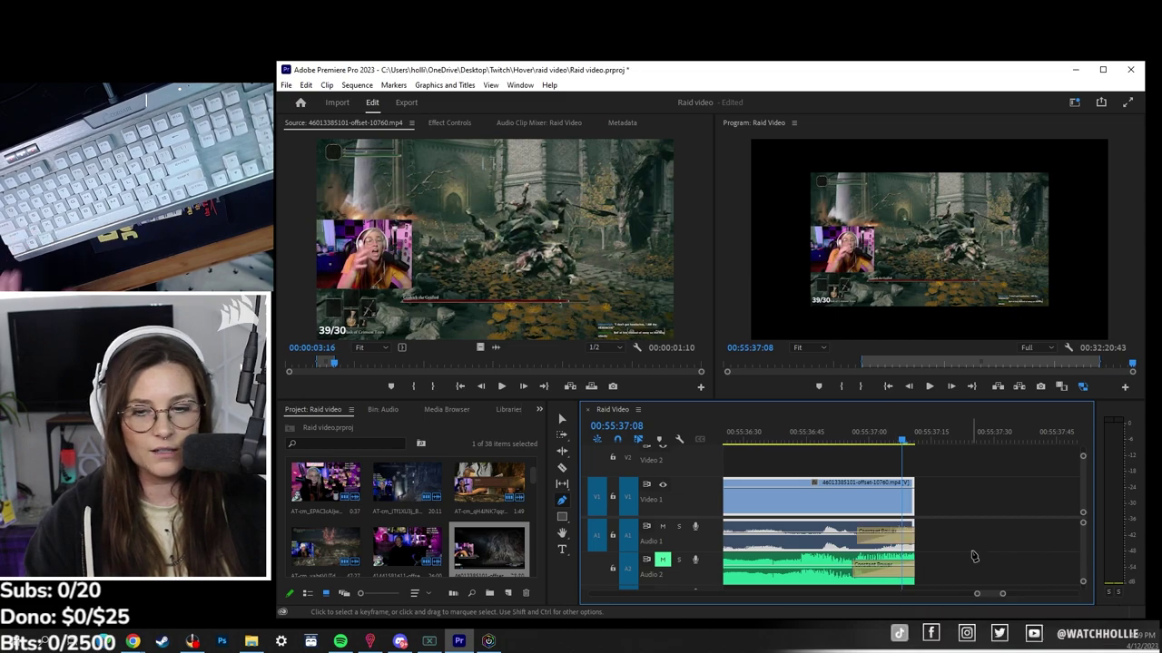
Check the assembled clips on the timeline, moving from the gameplay clip back to the first clip
key("minus")
key("minus")
key("minus")
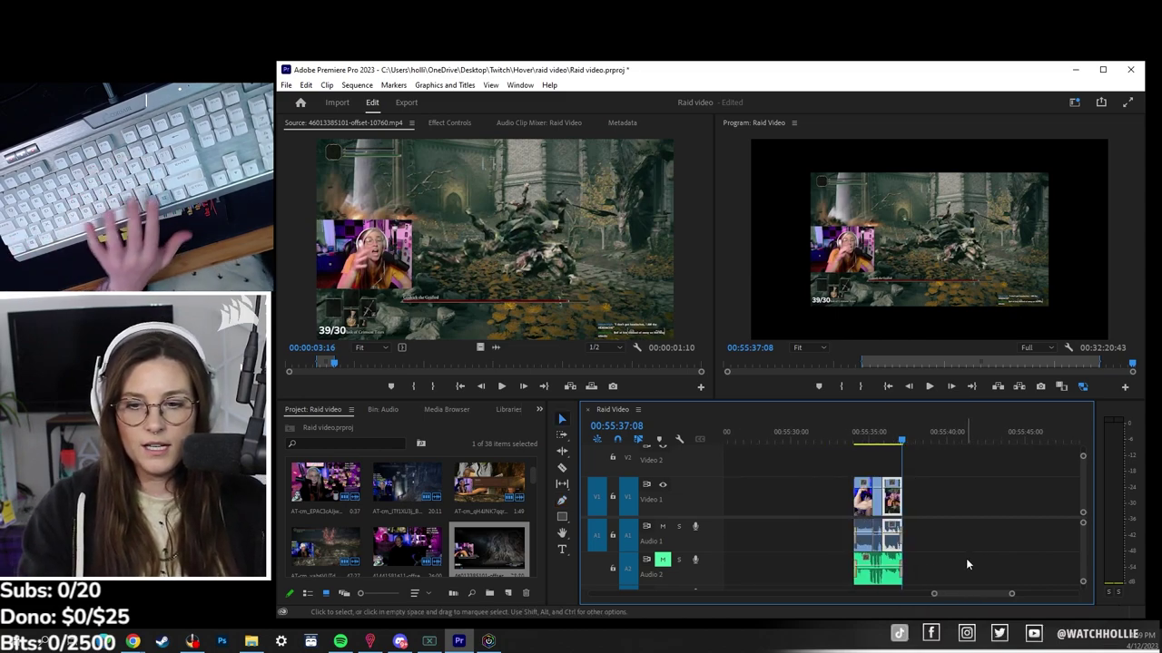
key("equal")
key("equal")
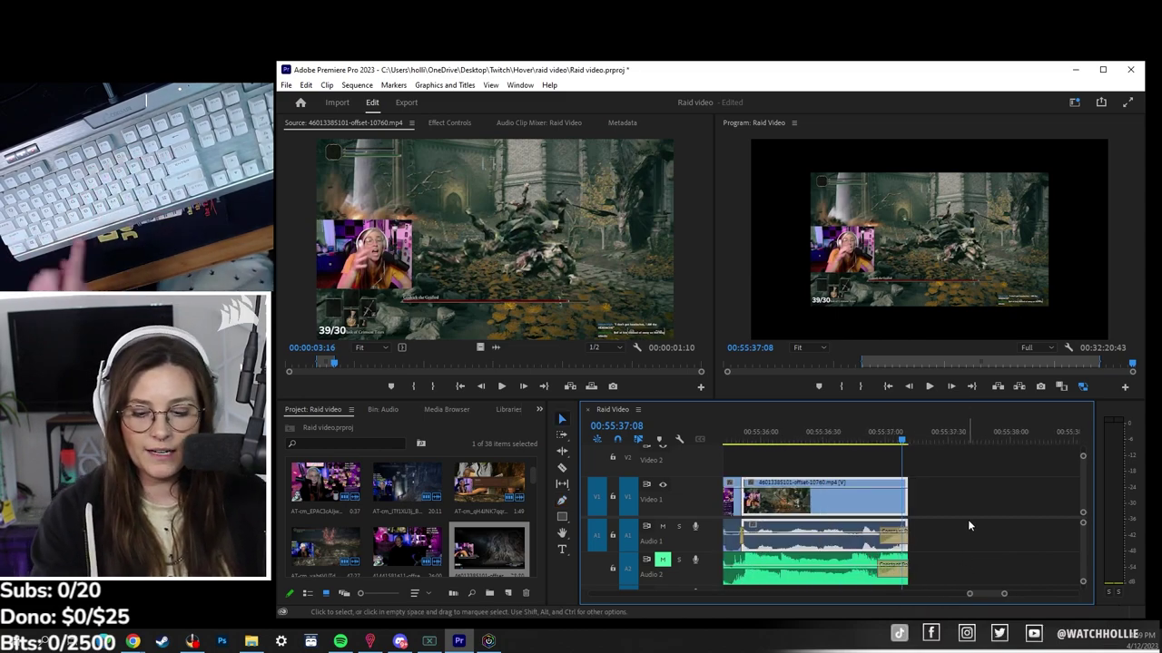
left_click(819, 436)
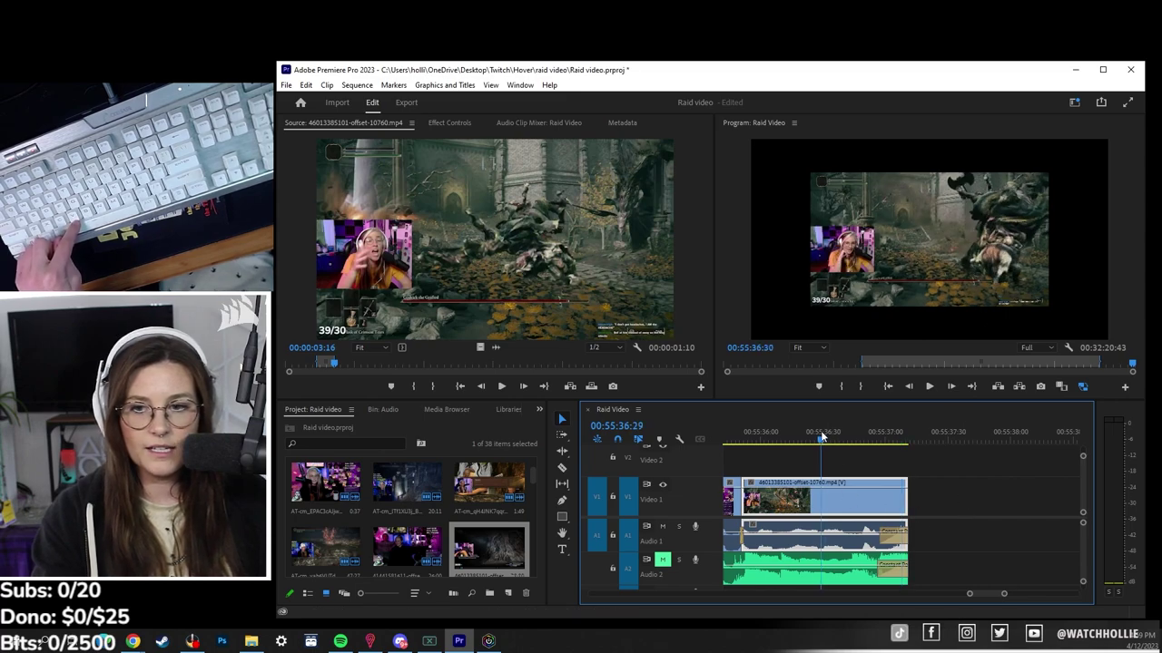
key("minus")
key("minus")
left_click(818, 441)
key("equal")
key("equal")
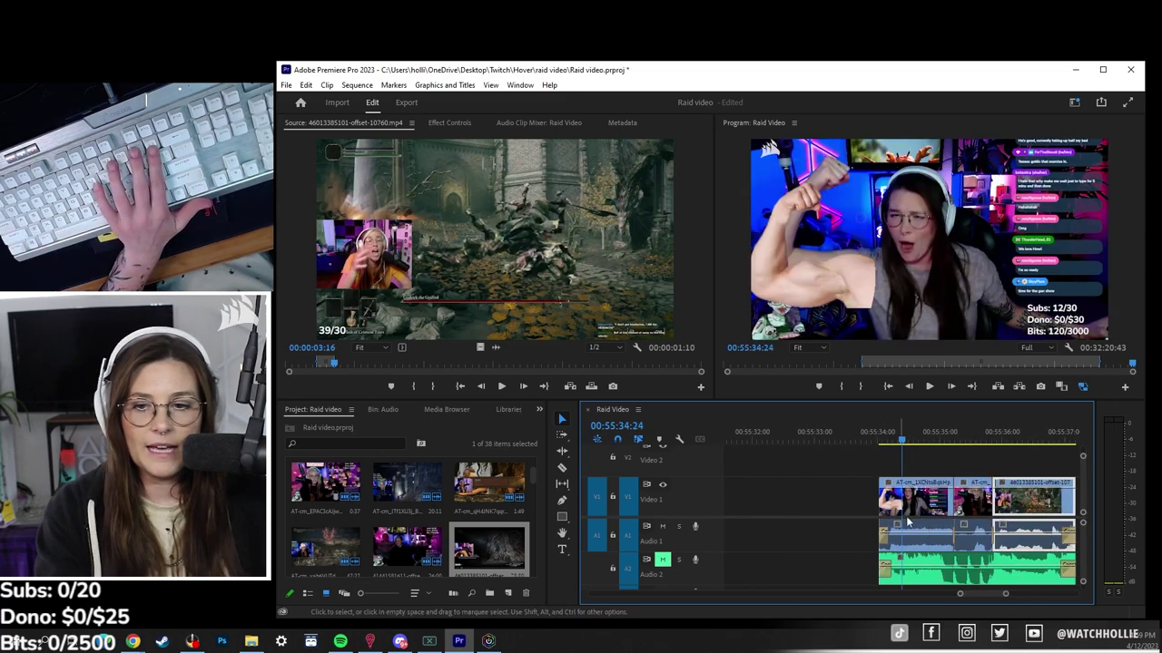
key("minus")
key("minus")
Try adding Cross Dissolve transitions to all three clips on Video 1
left_click_drag(1013, 493, 913, 498)
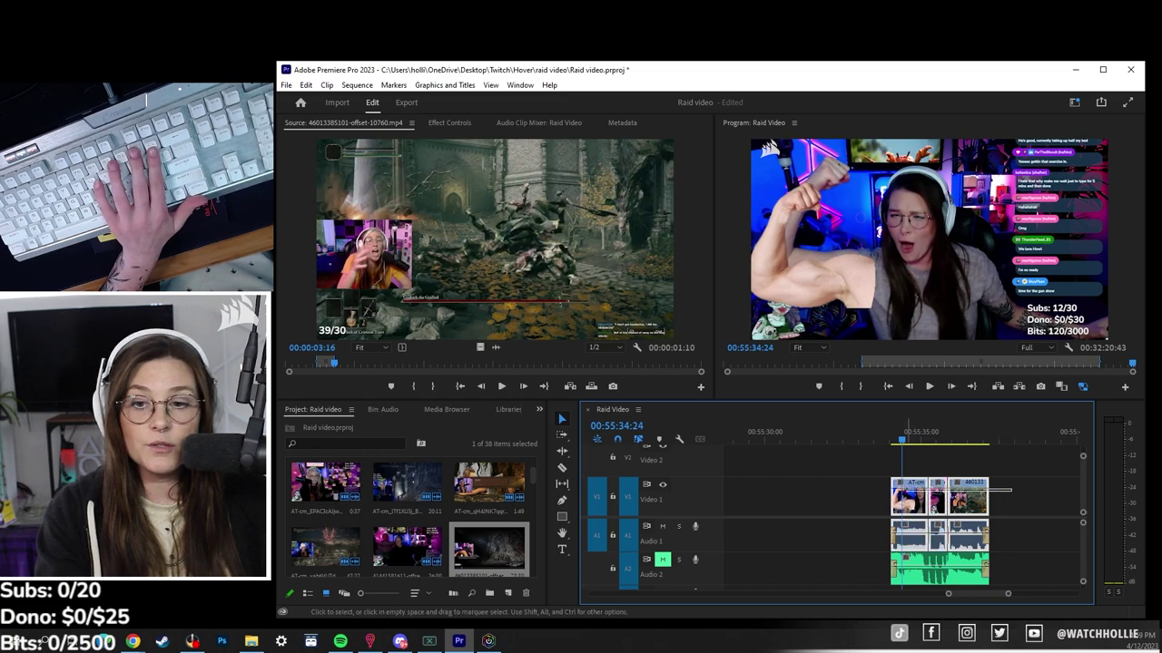
key("equal")
key("equal")
key("space")
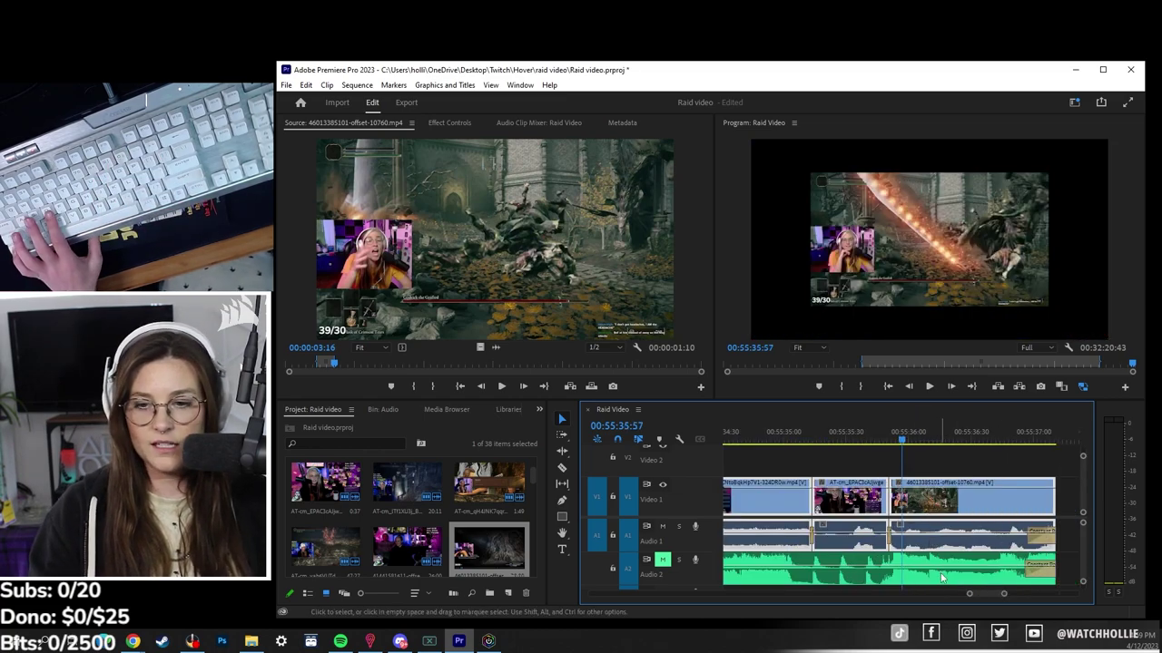
key("ctrl+d")
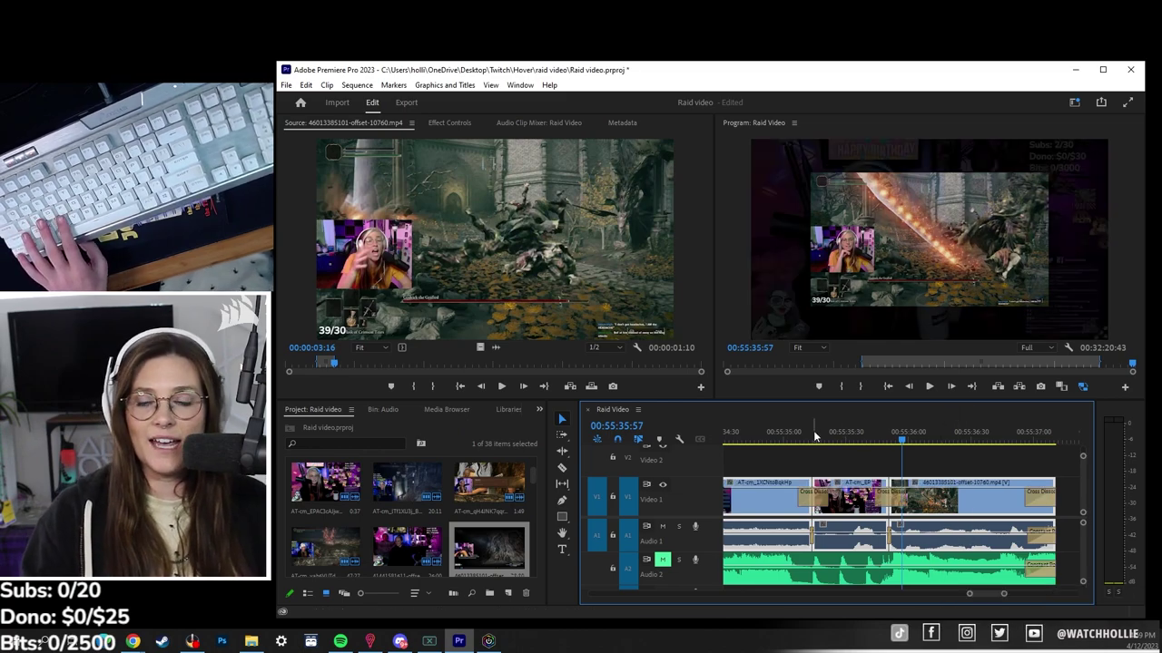
Scrub through the dissolve between the first two clips and check the sequence's start and end
left_click(810, 441)
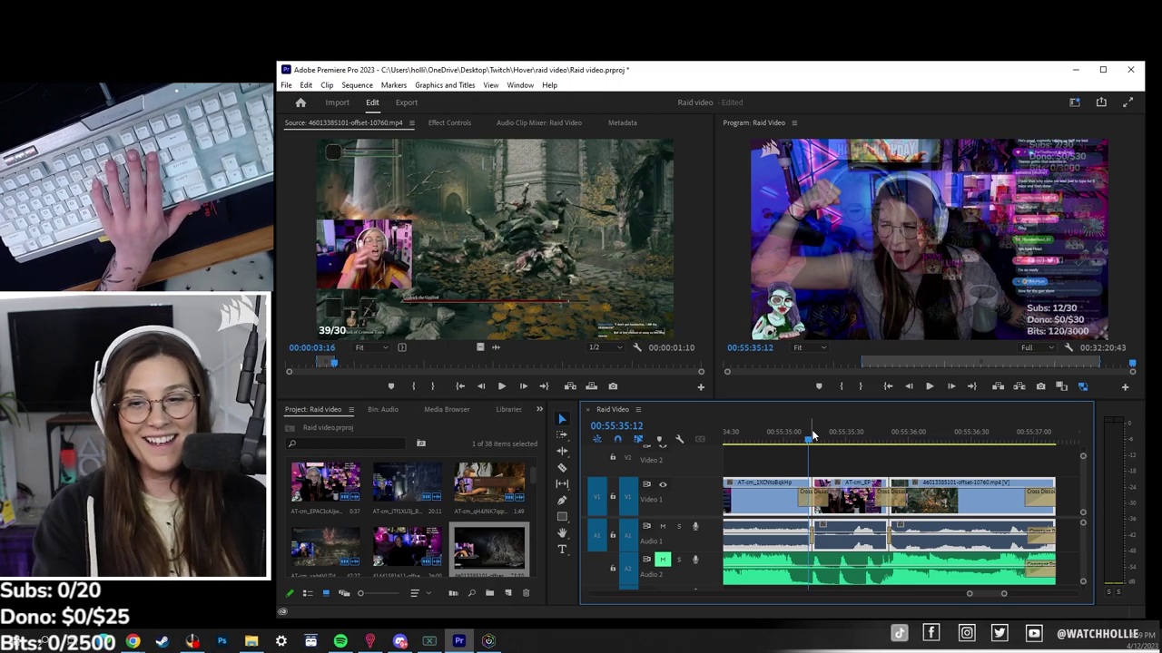
key("minus")
key("equal")
key("equal")
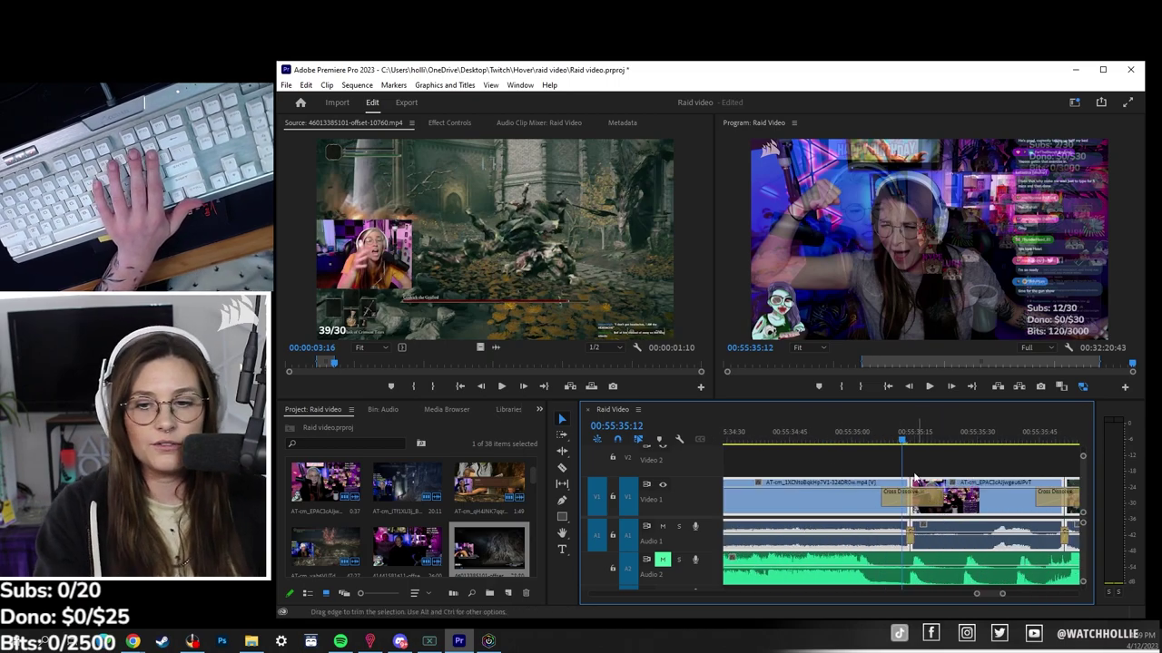
left_click_drag(902, 441, 965, 442)
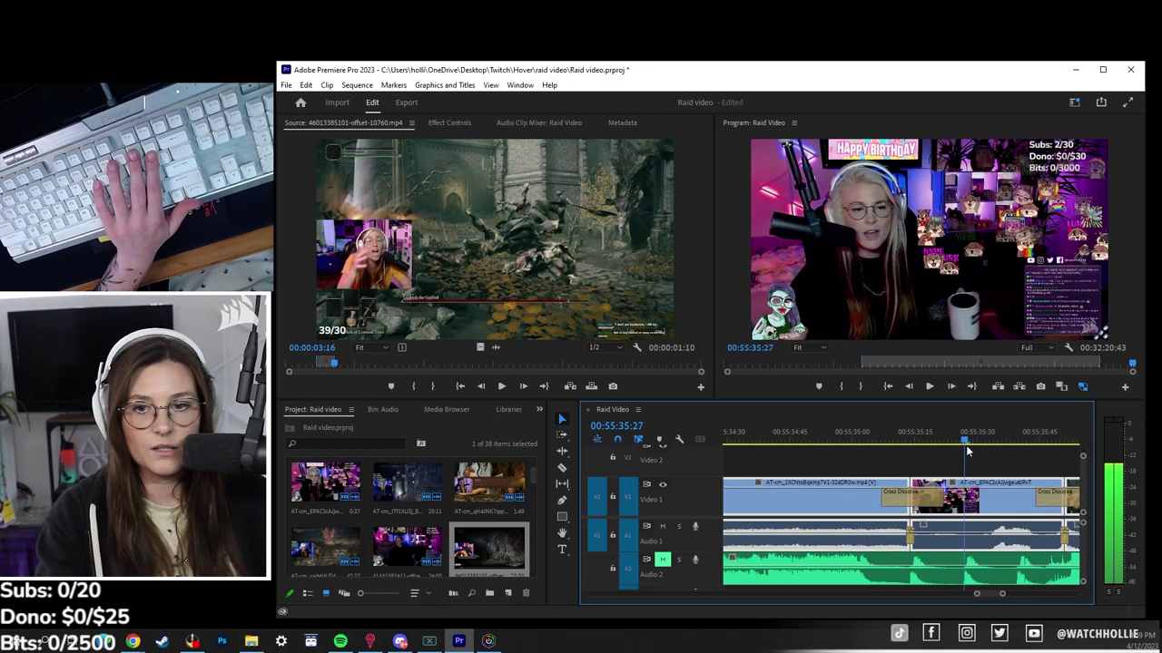
left_click_drag(940, 525, 919, 505)
left_click(881, 440)
key("minus")
key("minus")
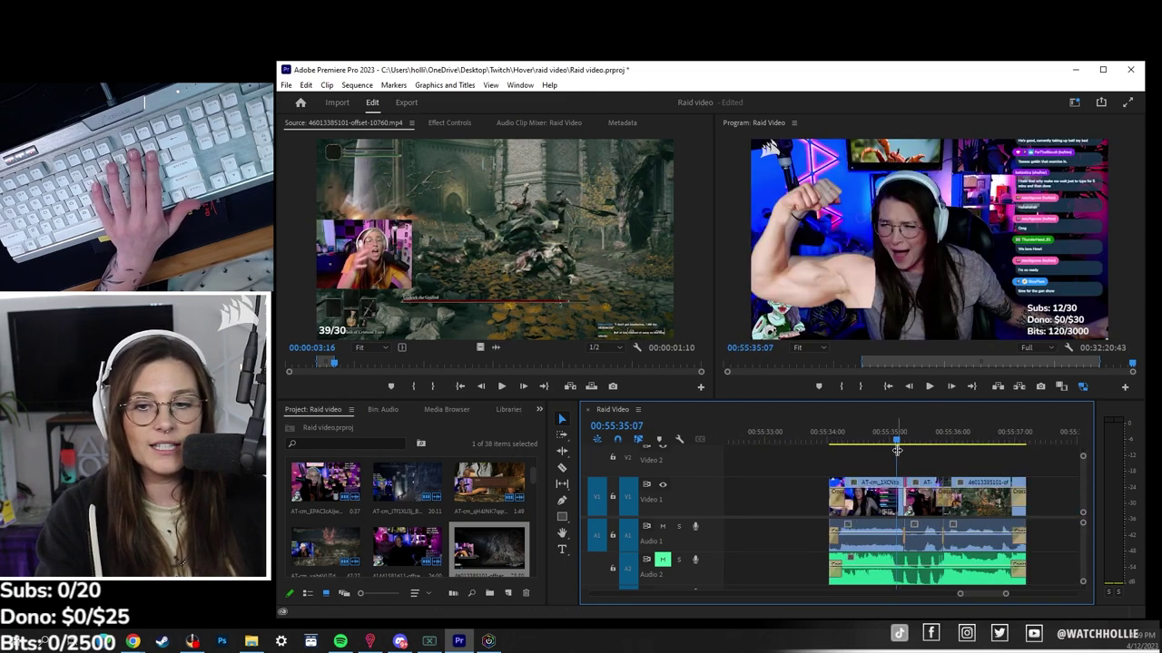
left_click(819, 430)
left_click_drag(816, 440, 842, 438)
left_click_drag(1015, 442, 1030, 442)
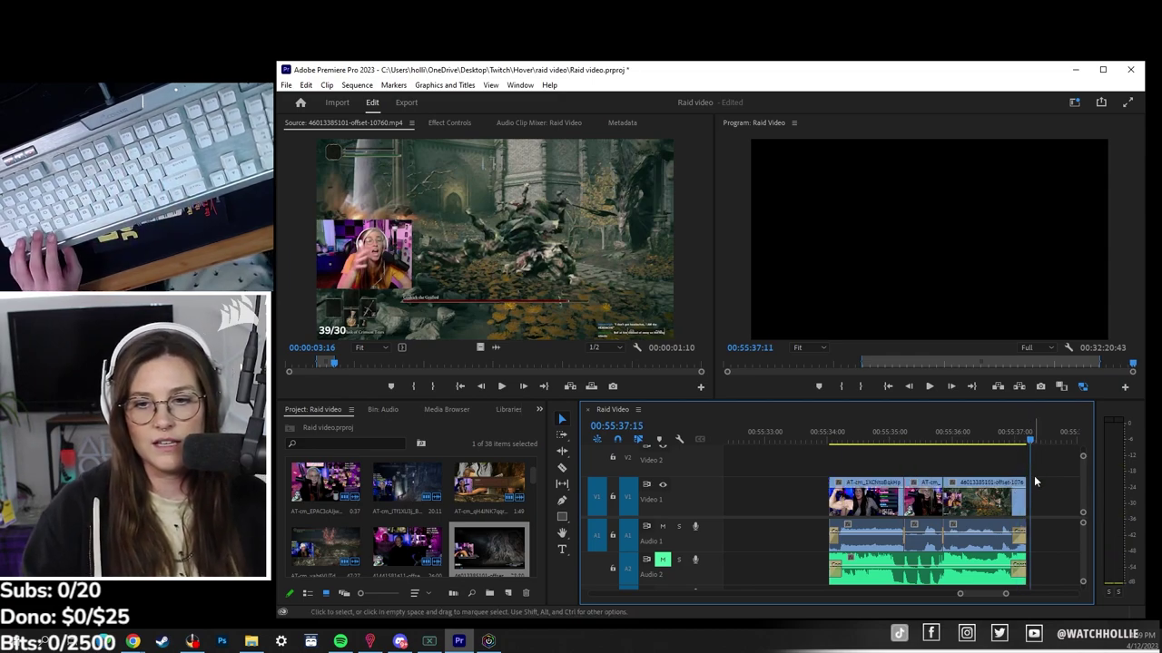
Try adding Cross Dissolve and Constant Power transitions to all clips and the music at once, and undo both
left_click(965, 508)
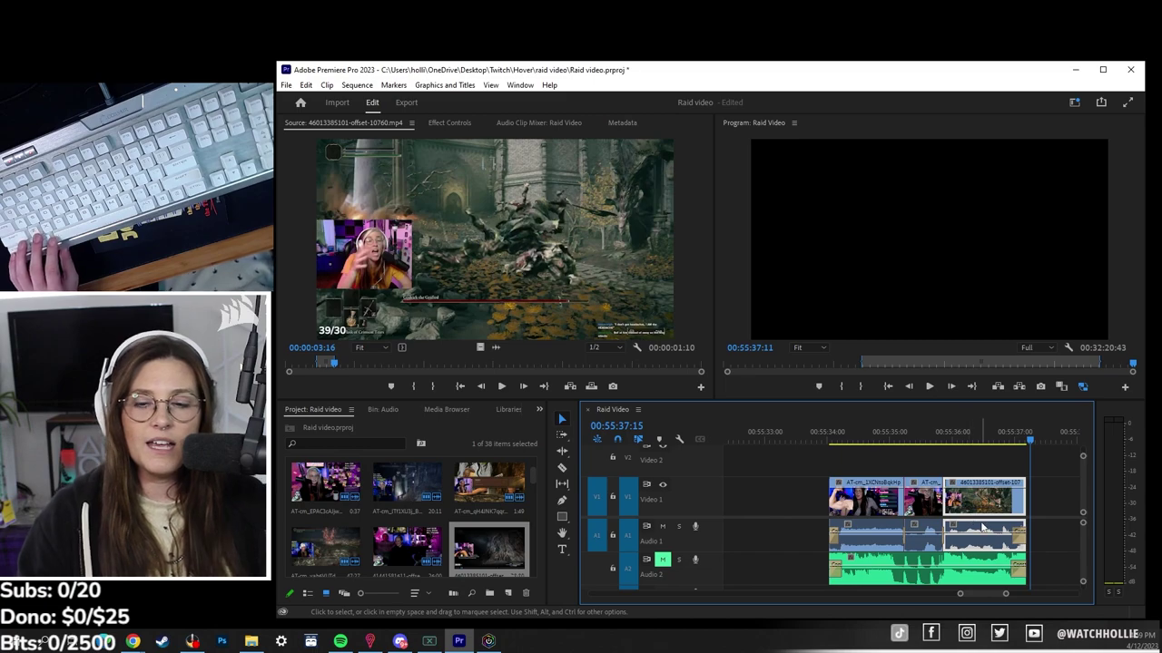
left_click_drag(988, 528, 855, 494)
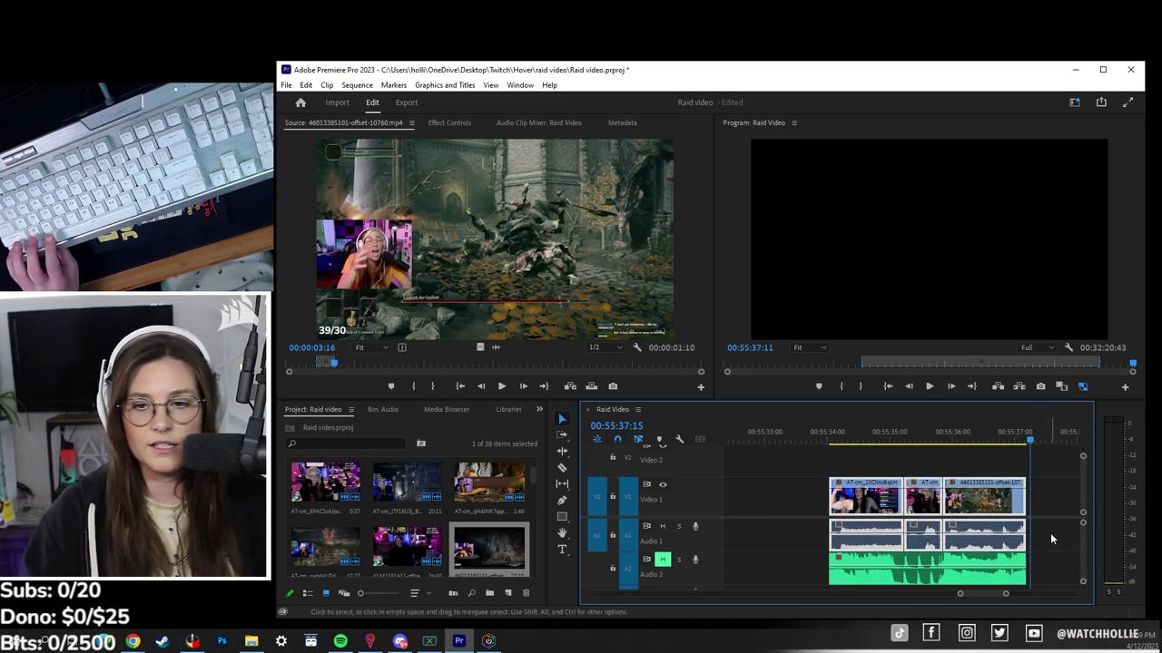
left_click_drag(1054, 574, 865, 506)
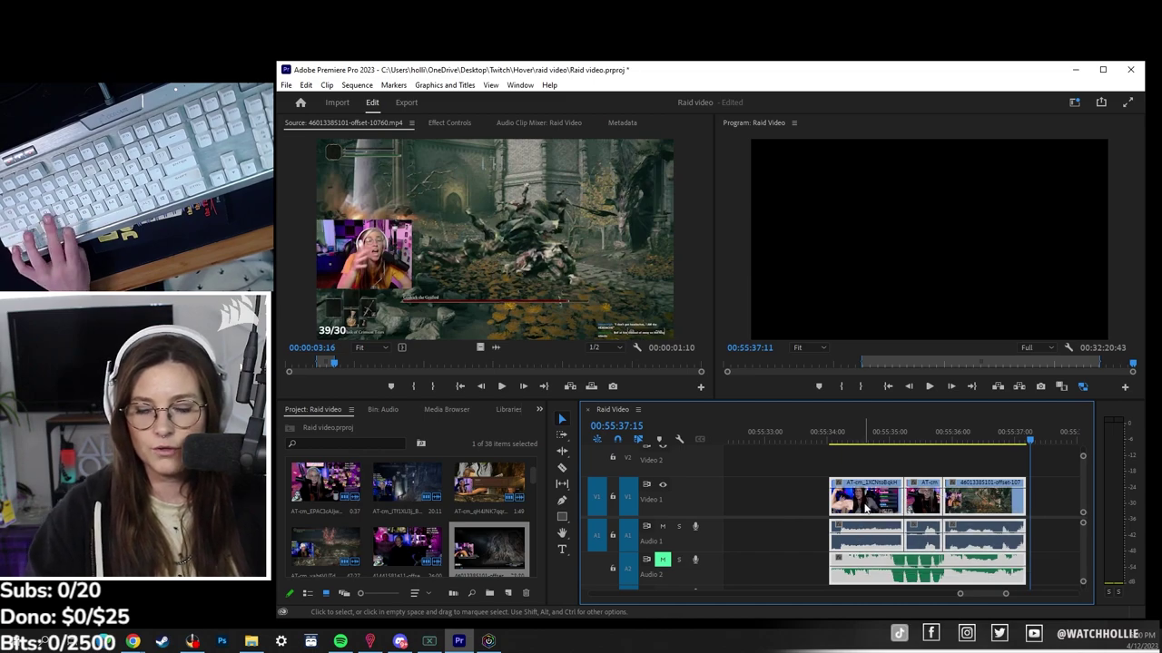
key("ctrl+d")
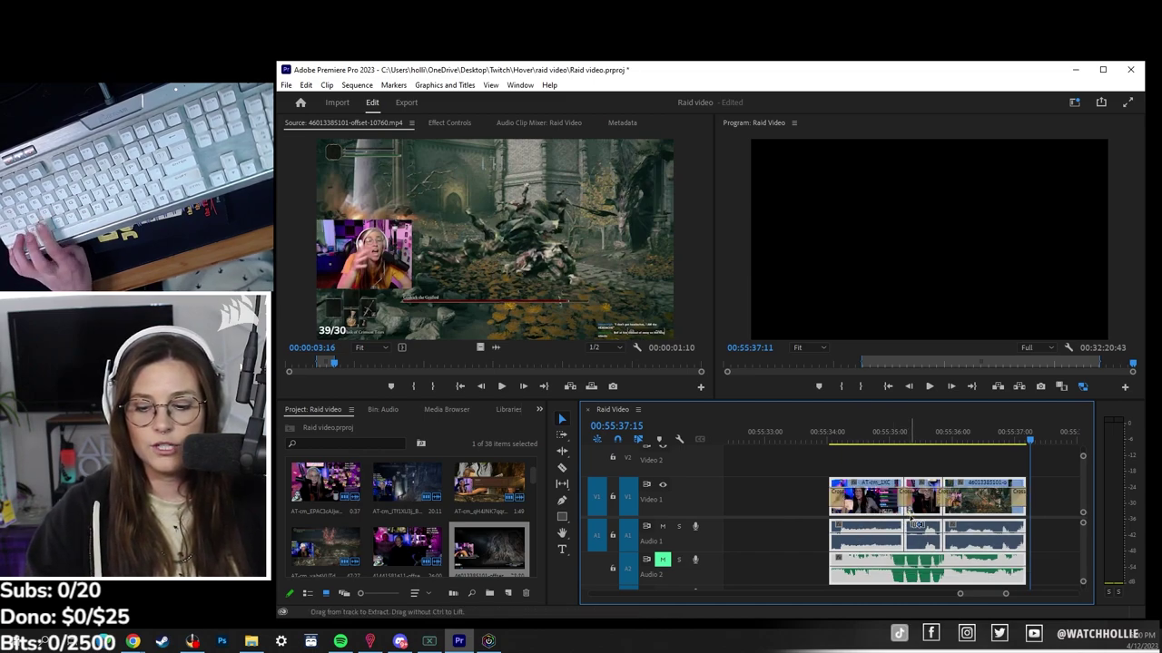
key("ctrl+shift+d")
left_click(1056, 554)
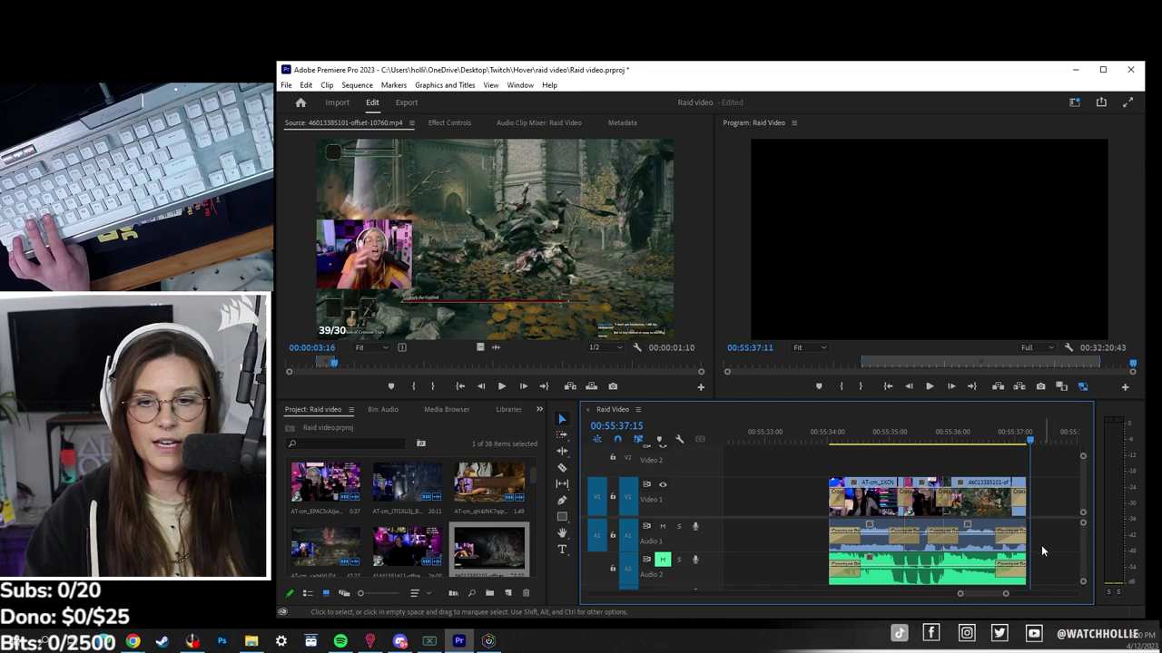
key("ctrl+z")
key("ctrl+z")
Delete the gameplay clip together with its linked audio and undo the deletion
left_click(989, 513)
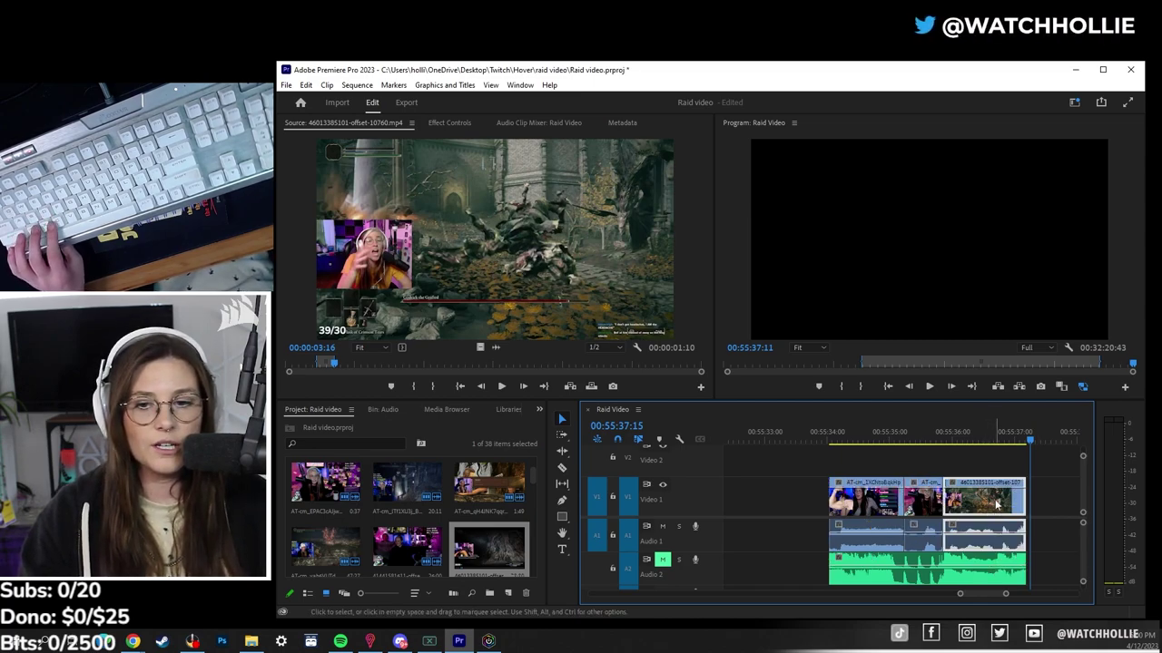
mouse_move(982, 511)
left_mouse_down()
mouse_move(1002, 513)
mouse_move(985, 510)
left_mouse_up()
right_click(985, 509)
left_click(975, 506)
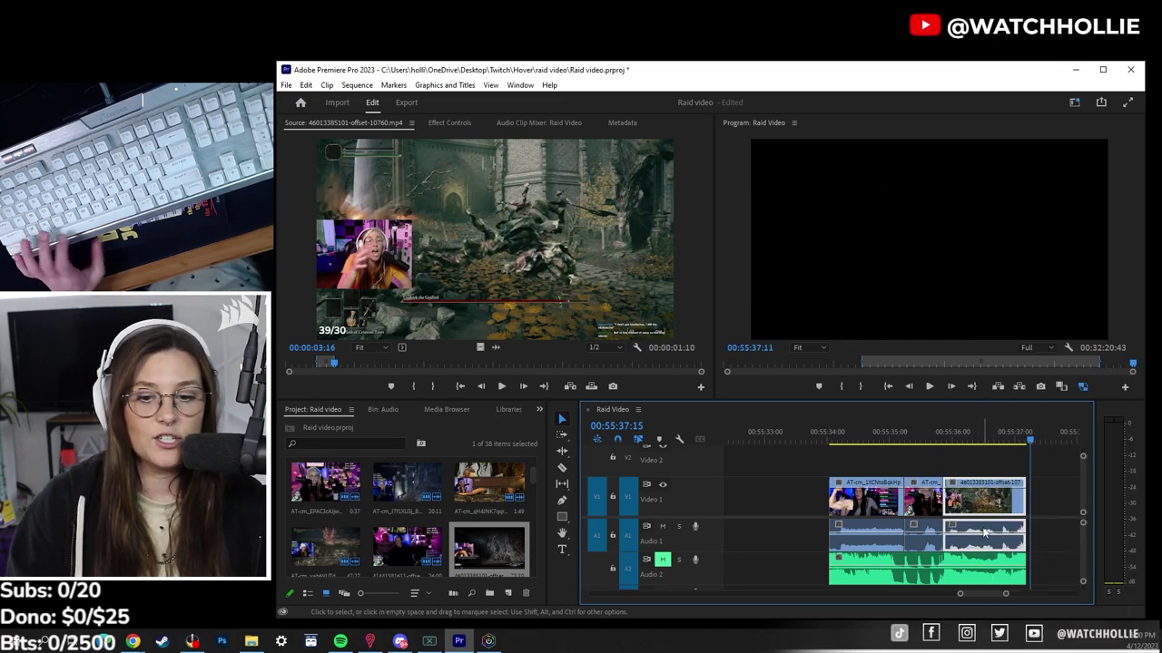
key("Delete")
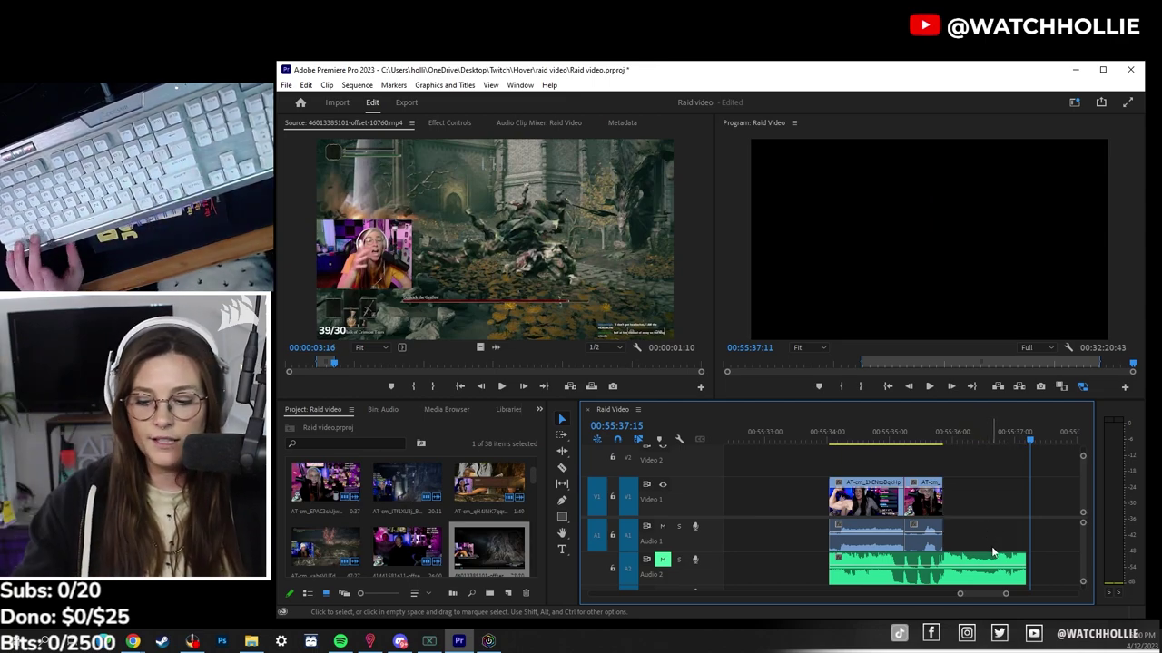
key("ctrl+z")
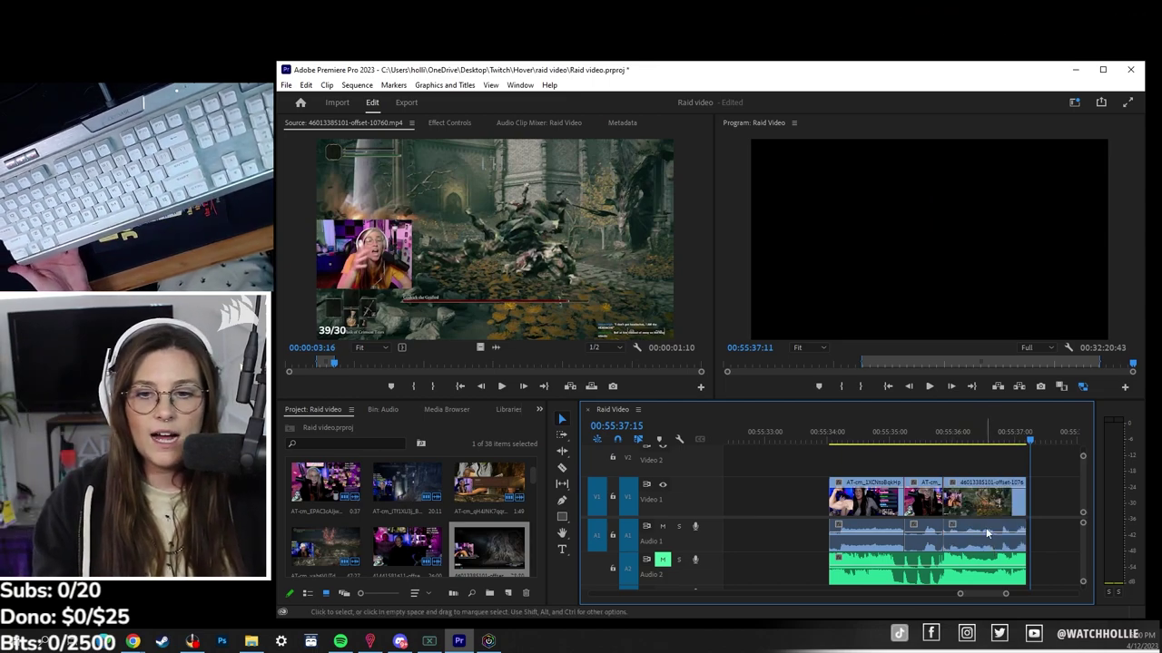
Unlink the gameplay clip's video from its audio
right_click(998, 513)
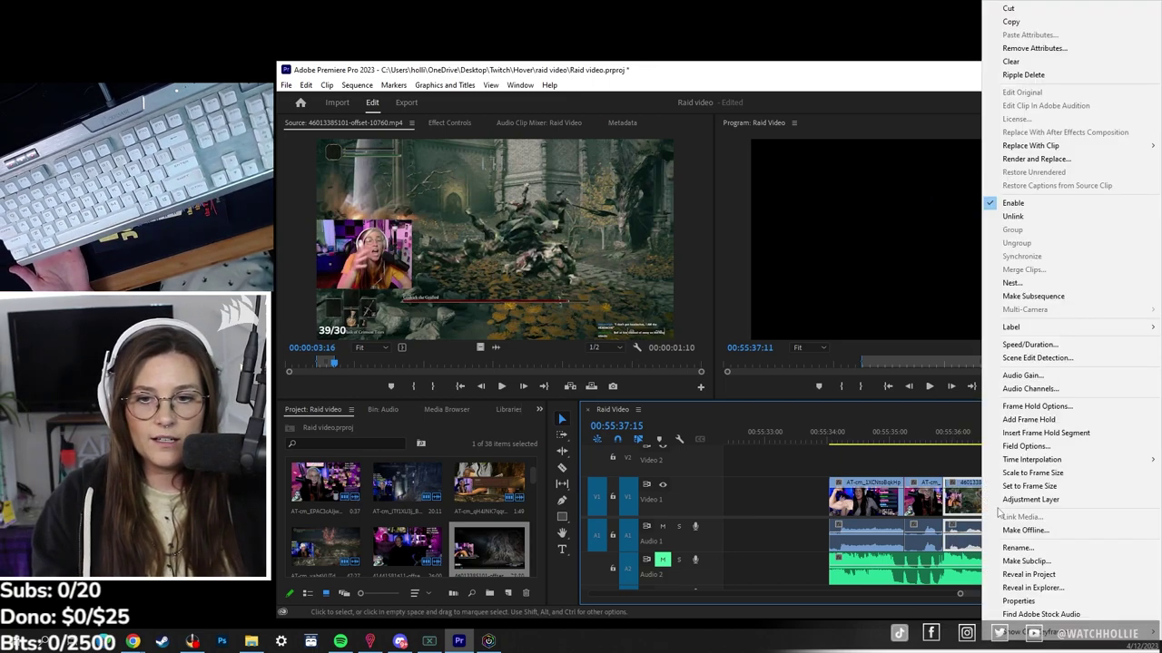
left_click(1068, 219)
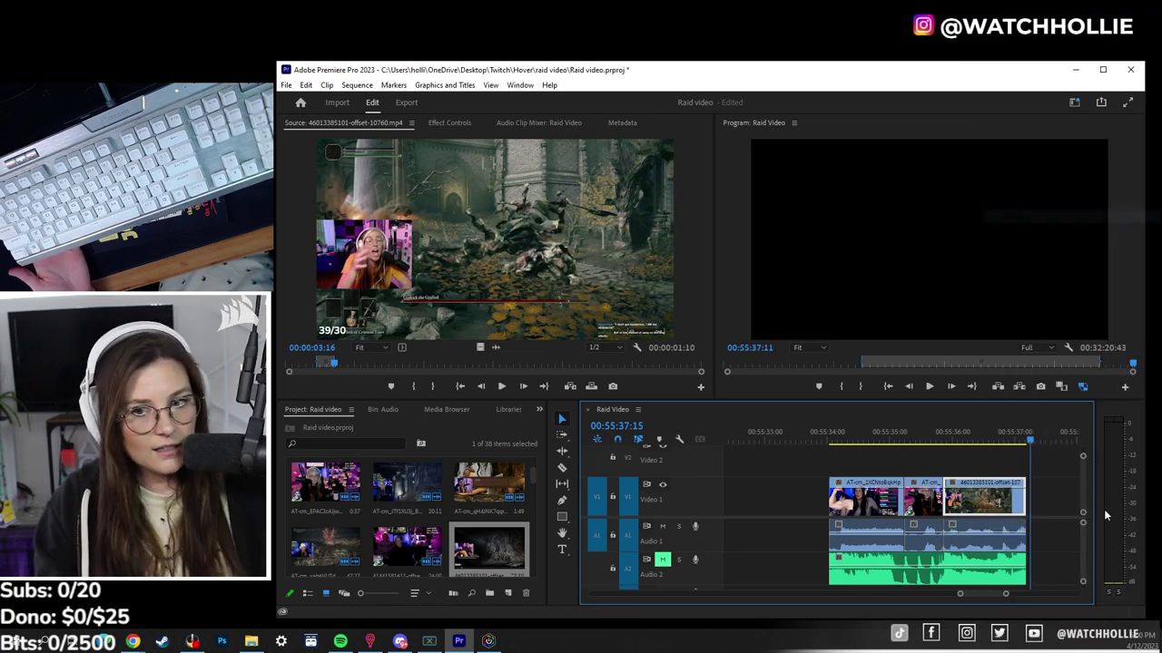
Delete only the gameplay clip's audio from Audio 1 and undo the deletion
left_click(985, 535)
key("Delete")
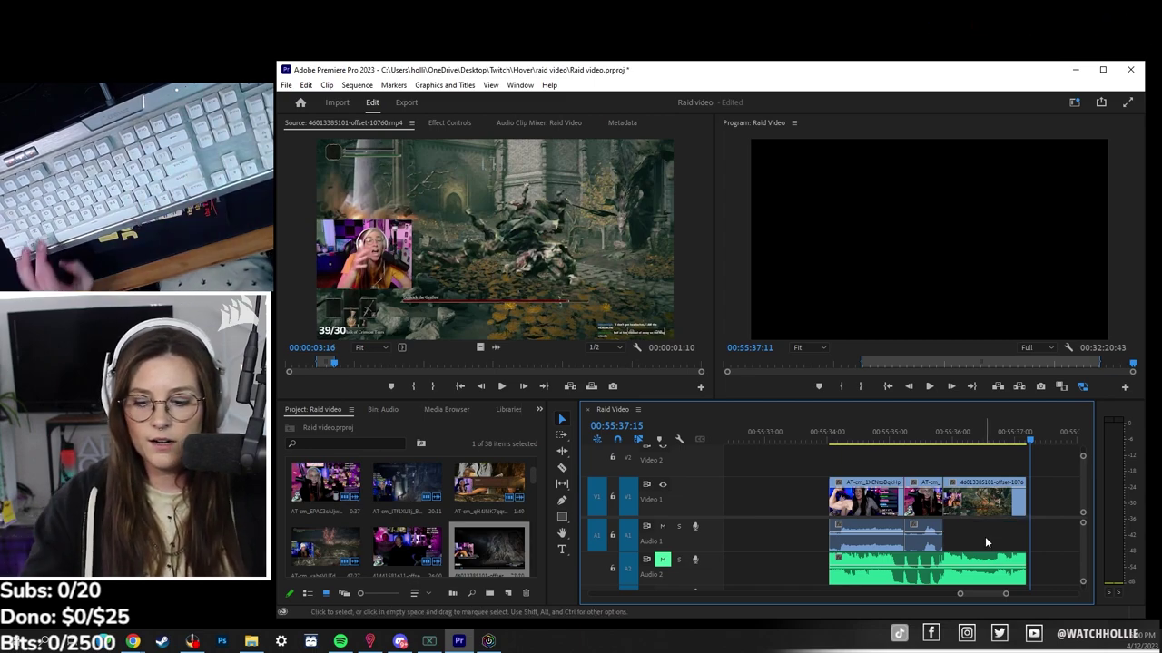
key("ctrl+z")
Disable the gameplay clip's audio on Audio 1 and play back the passage leading into that clip
right_click(996, 531)
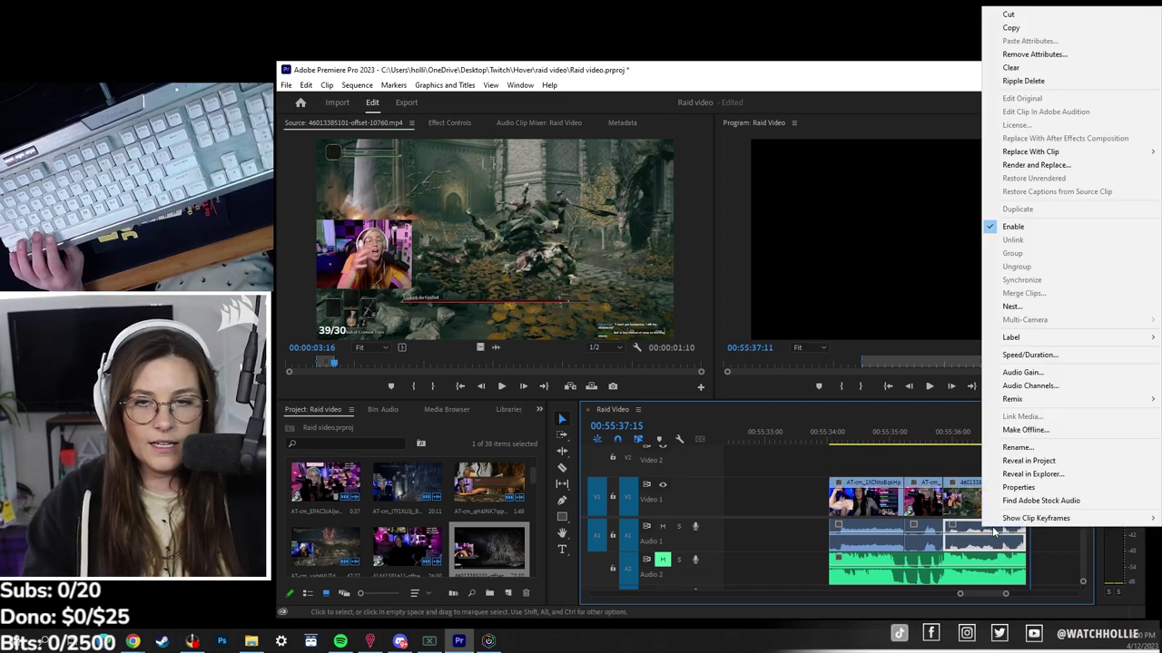
left_click(1012, 227)
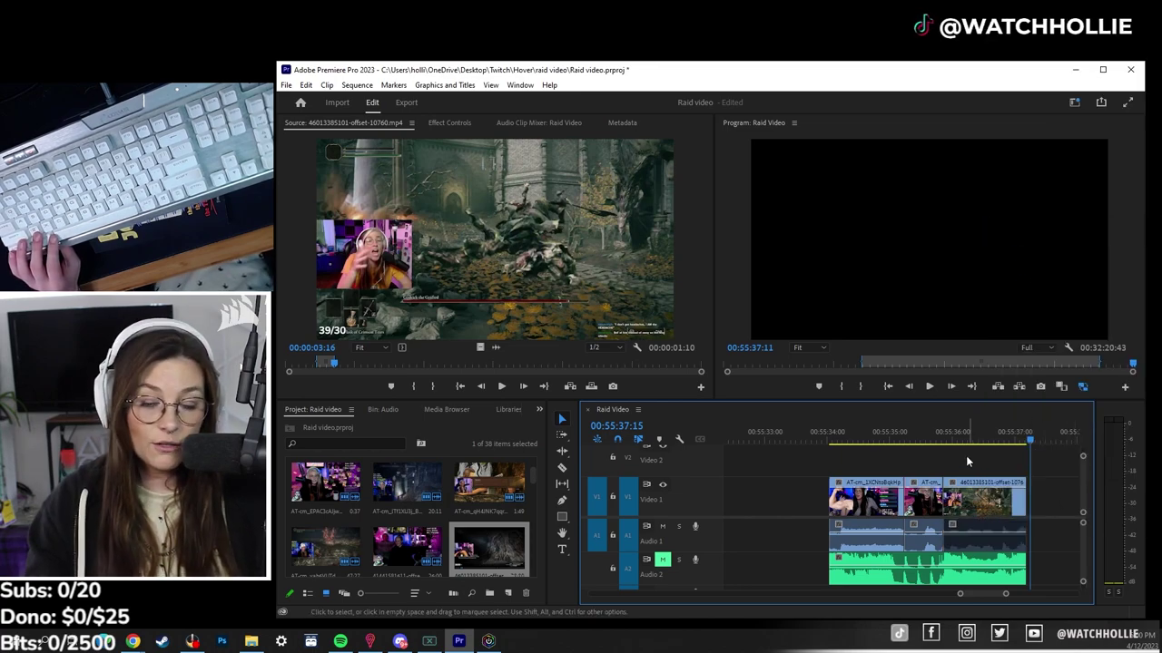
left_click_drag(964, 437, 920, 439)
key("space")
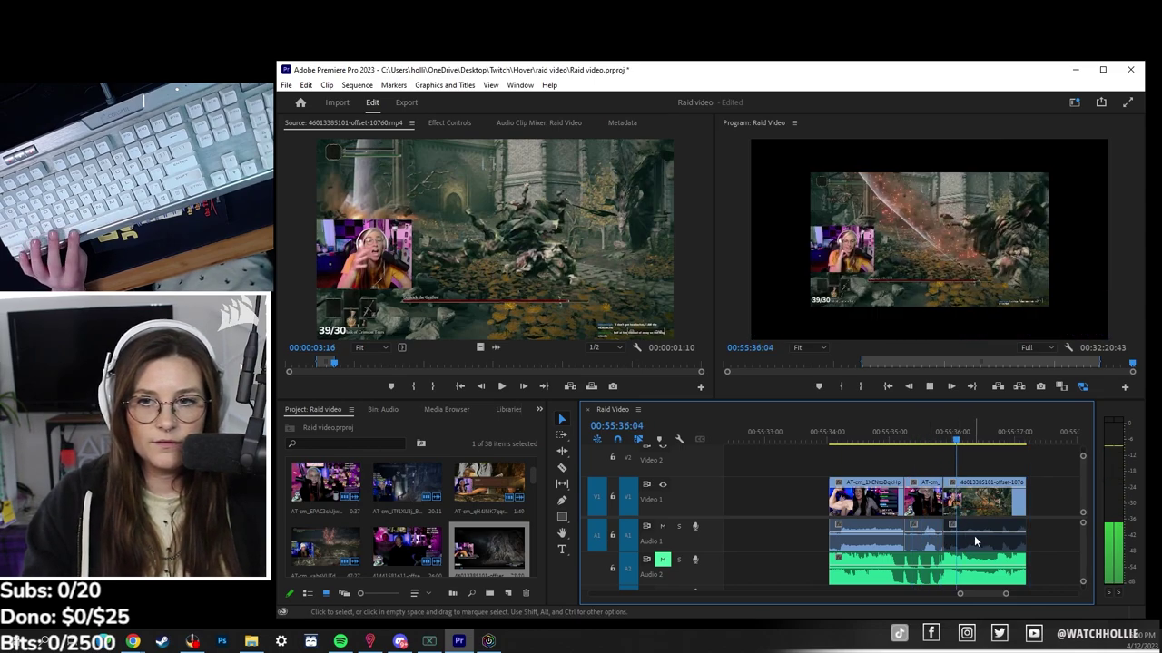
left_click_drag(940, 439, 971, 440)
Link the gameplay clip's video and its audio together again and check that they select as one
left_click(1013, 546)
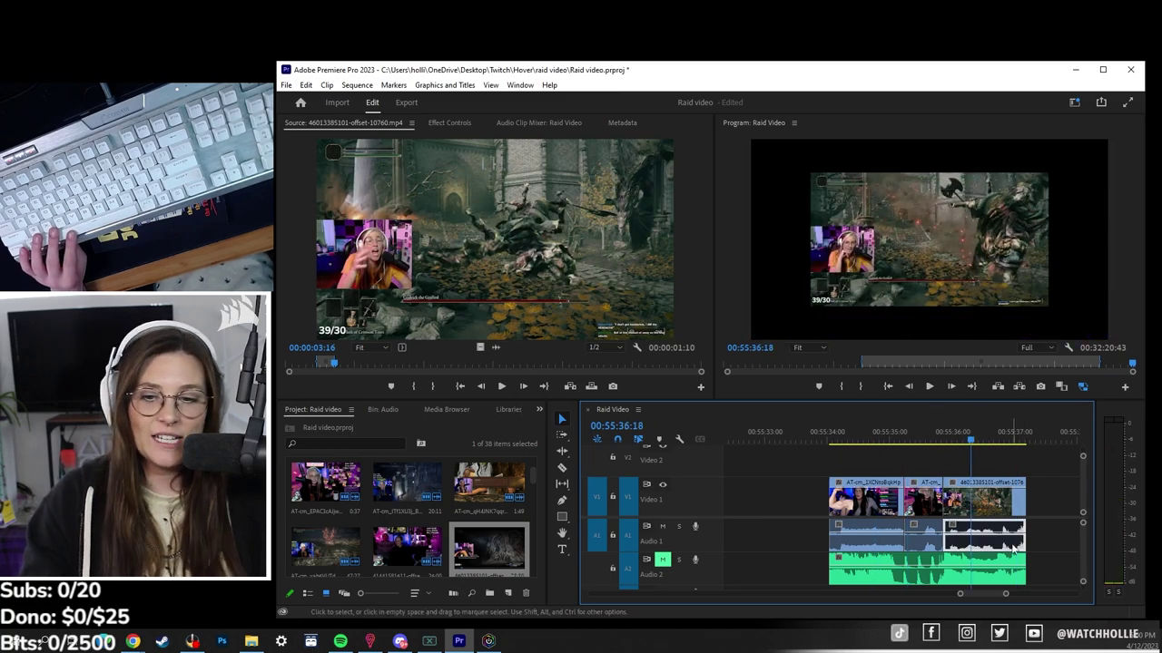
left_click(989, 513, "shift")
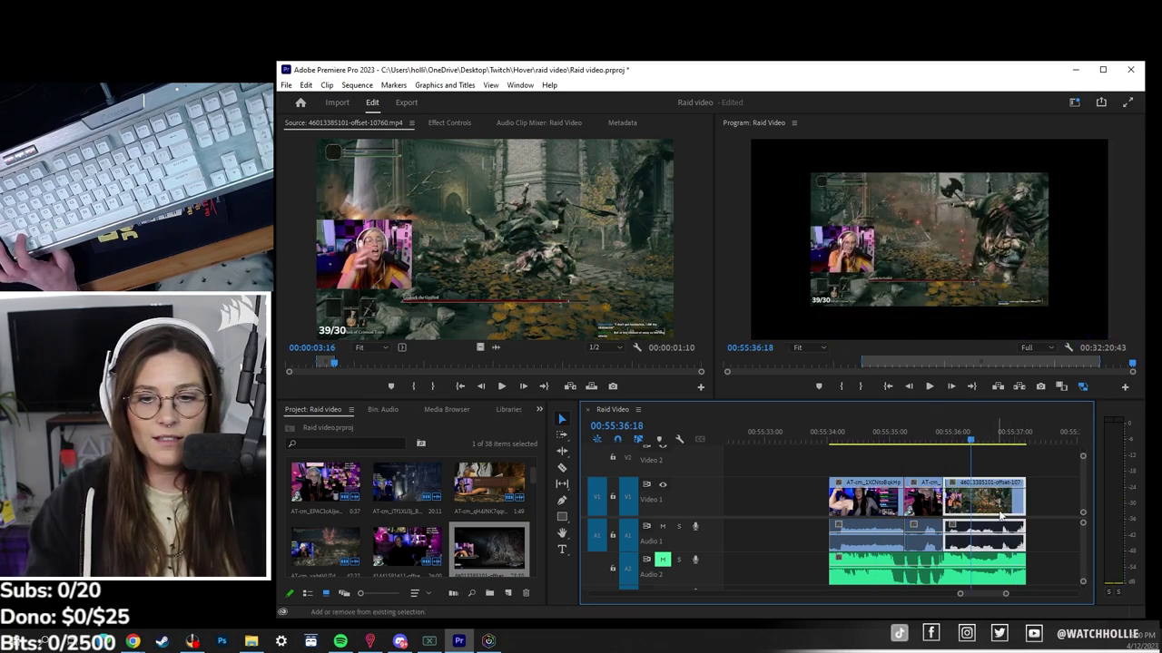
right_click(989, 513)
left_click(1057, 223)
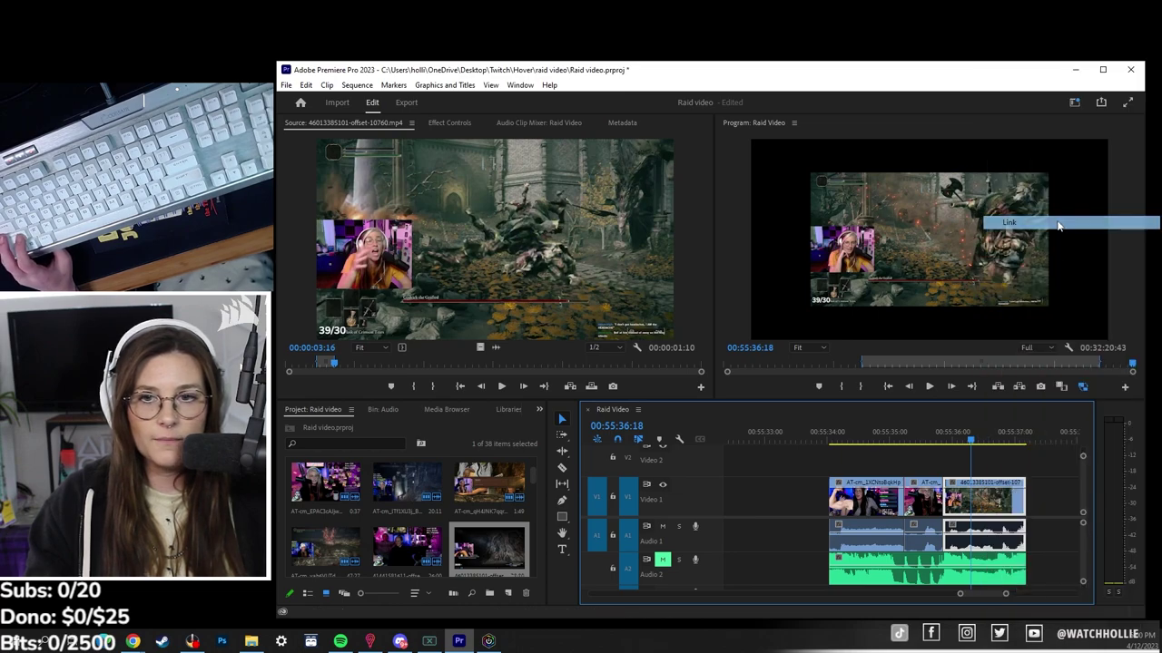
left_click(1057, 519)
left_click(983, 440)
left_click(999, 499)
Move the sequence playhead to 00:55:33:51, just before the first clip
left_click(929, 433)
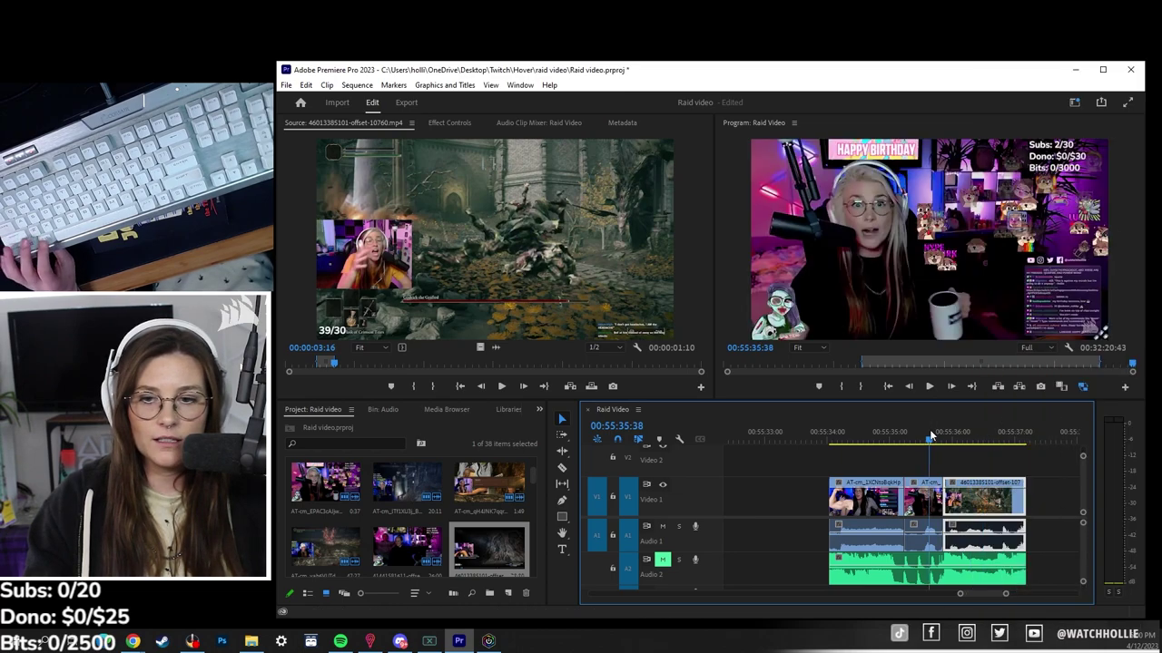
left_click(858, 436)
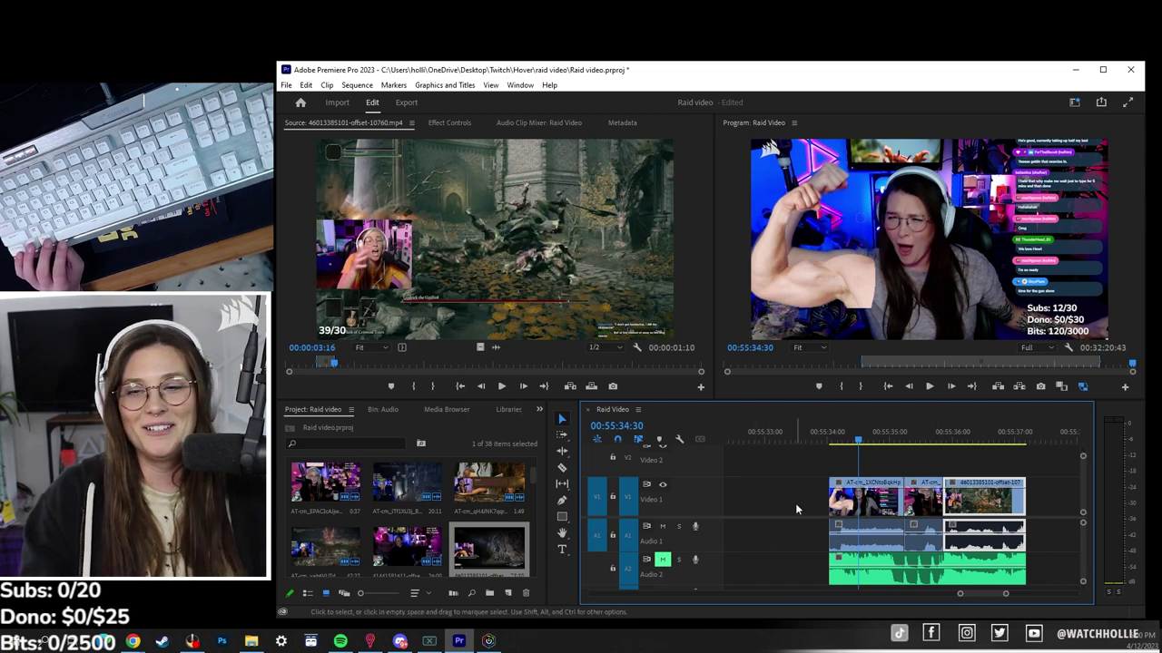
left_click(843, 441)
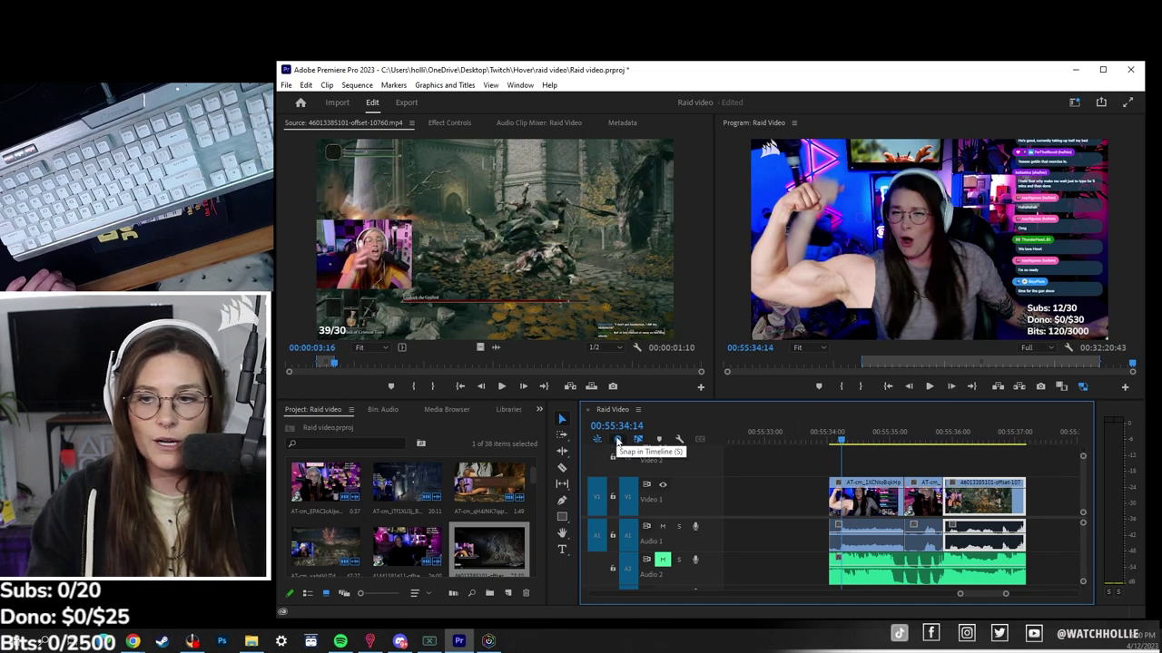
left_click_drag(617, 426, 560, 431)
double_click(400, 542)
left_click_drag(443, 363, 392, 369)
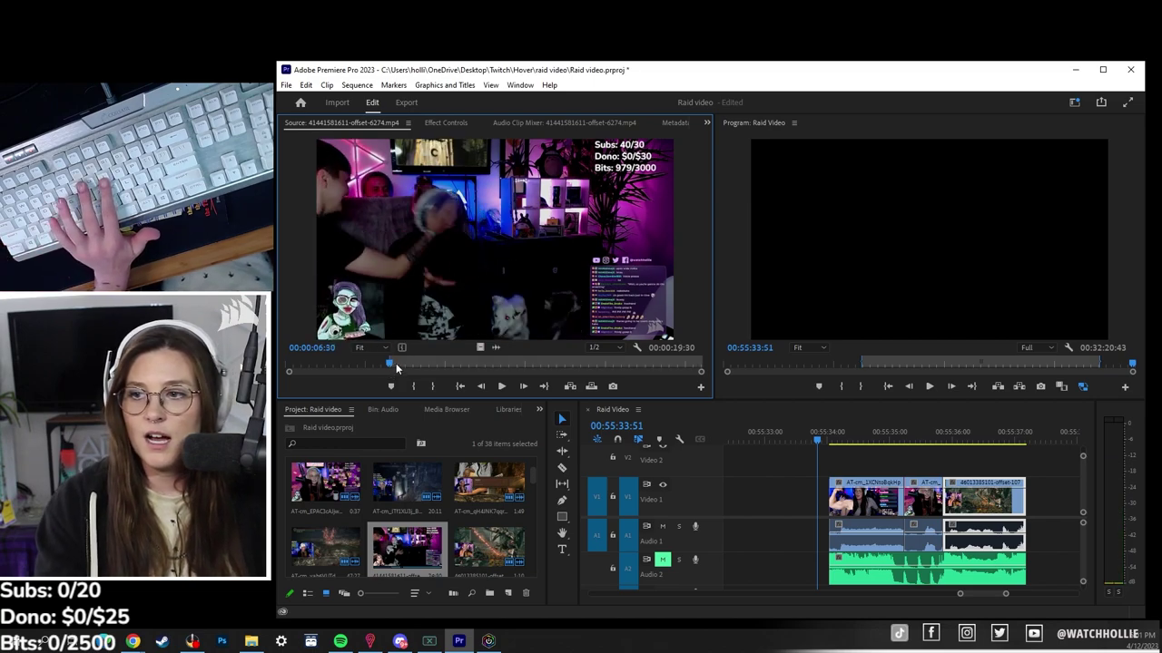
key("space")
key("o")
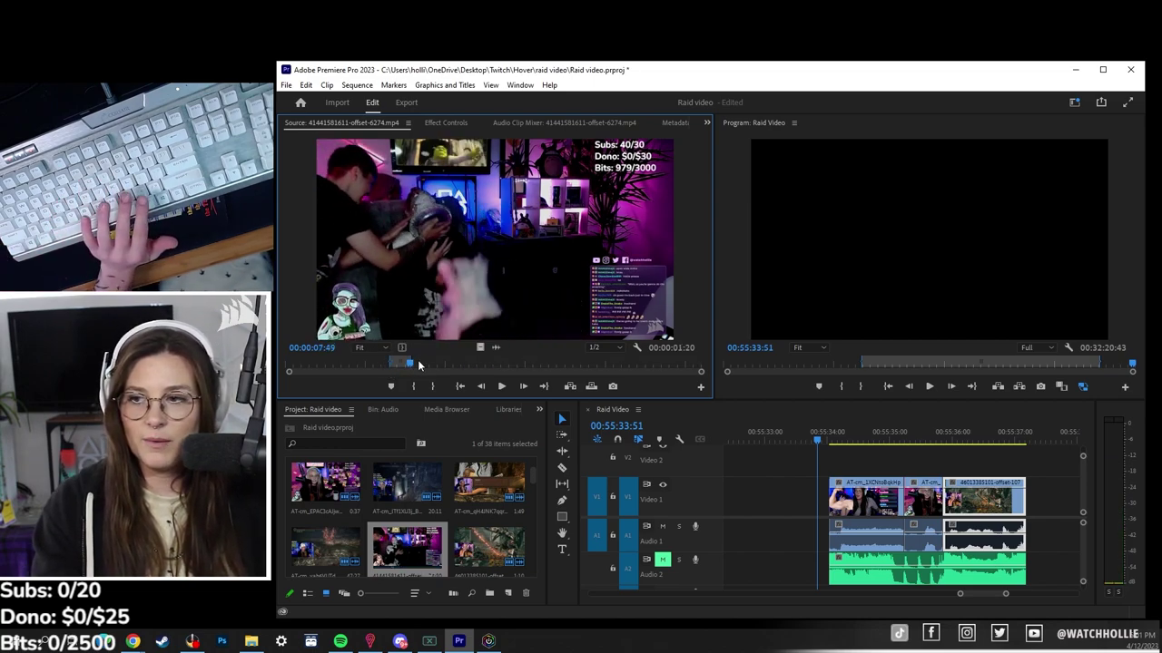
key("space")
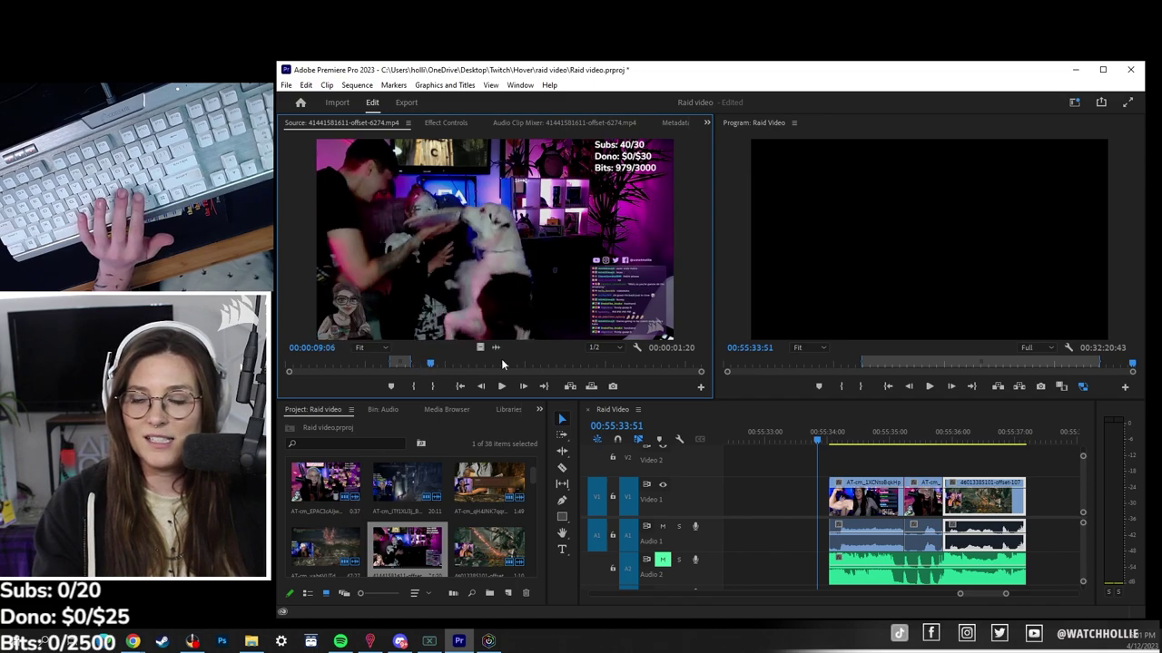
left_click_drag(610, 343, 1037, 526)
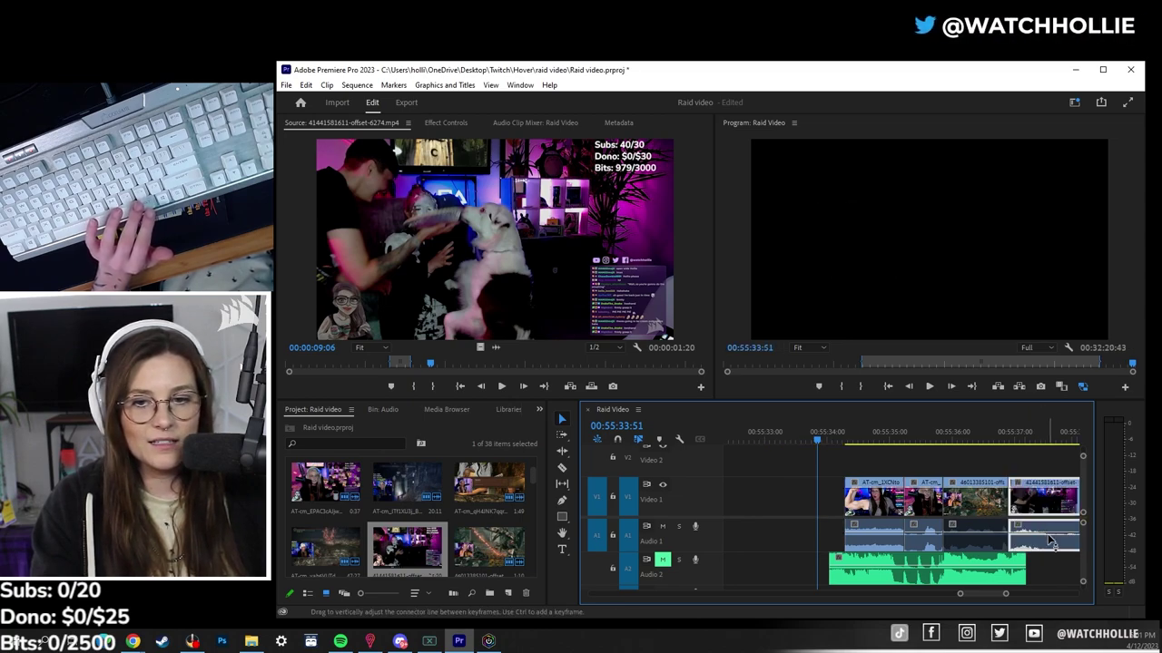
mouse_move(834, 499)
left_mouse_down()
mouse_move(851, 541)
mouse_move(820, 503)
mouse_move(826, 519)
mouse_move(830, 508)
left_mouse_up()
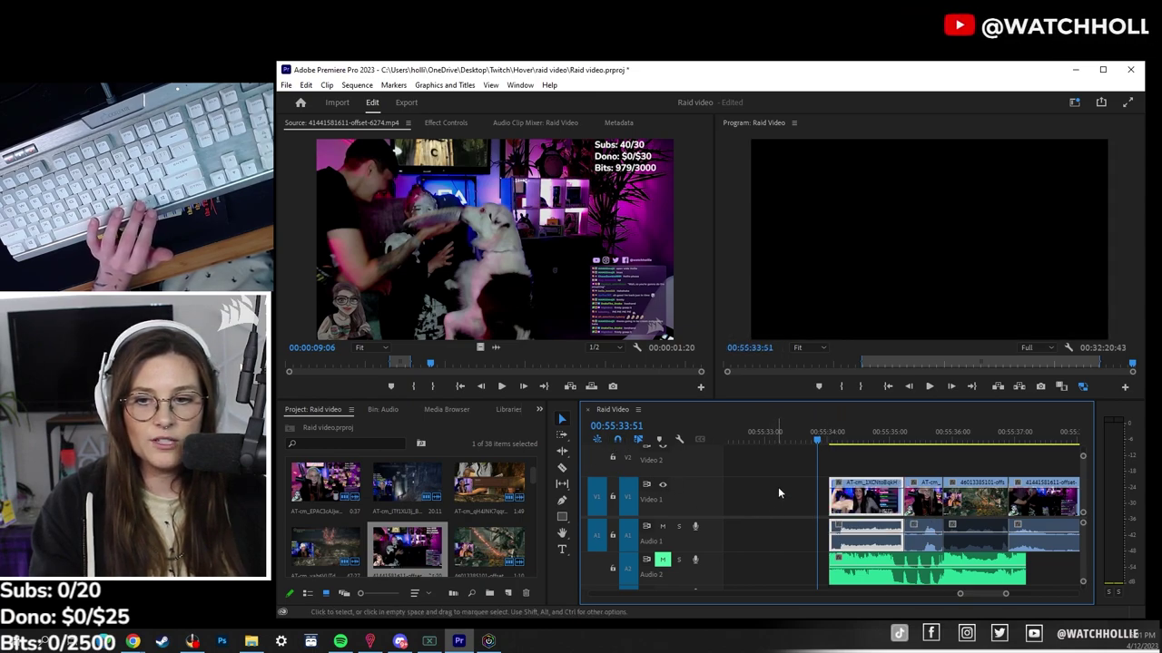
Move the sequence playhead to 00:55:38:04, near the end of the newly added clip
left_click(781, 487)
left_click(867, 445)
key("minus")
key("minus")
key("equal")
key("equal")
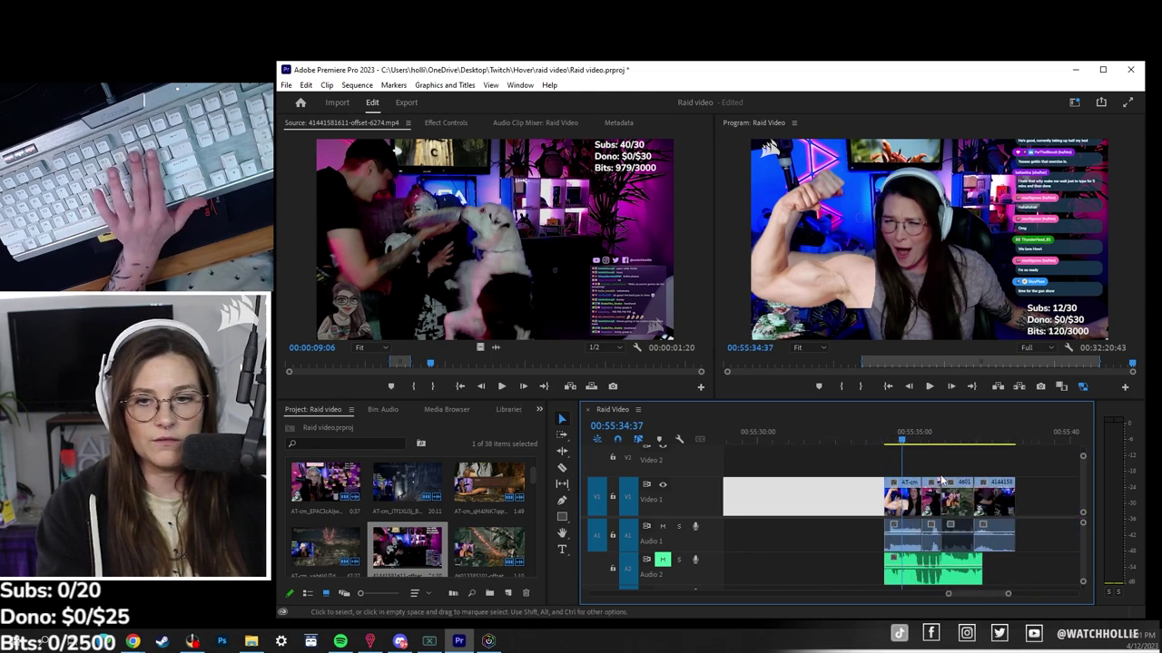
key("minus")
left_click(1013, 440)
scroll(1009, 444, "down", 3)
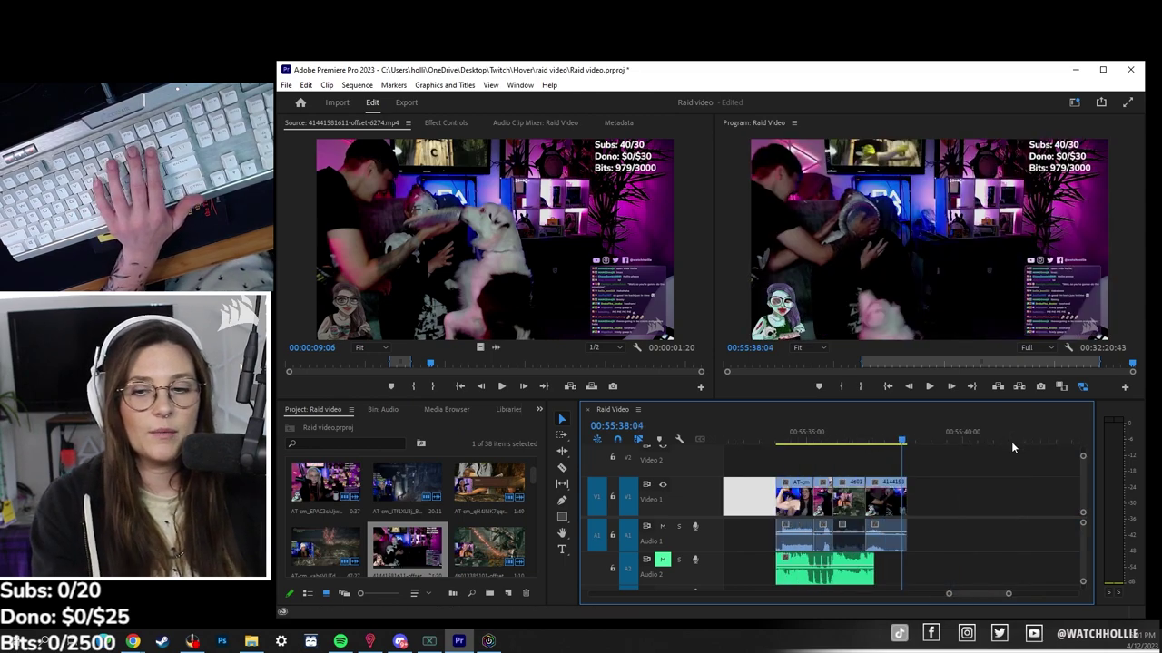
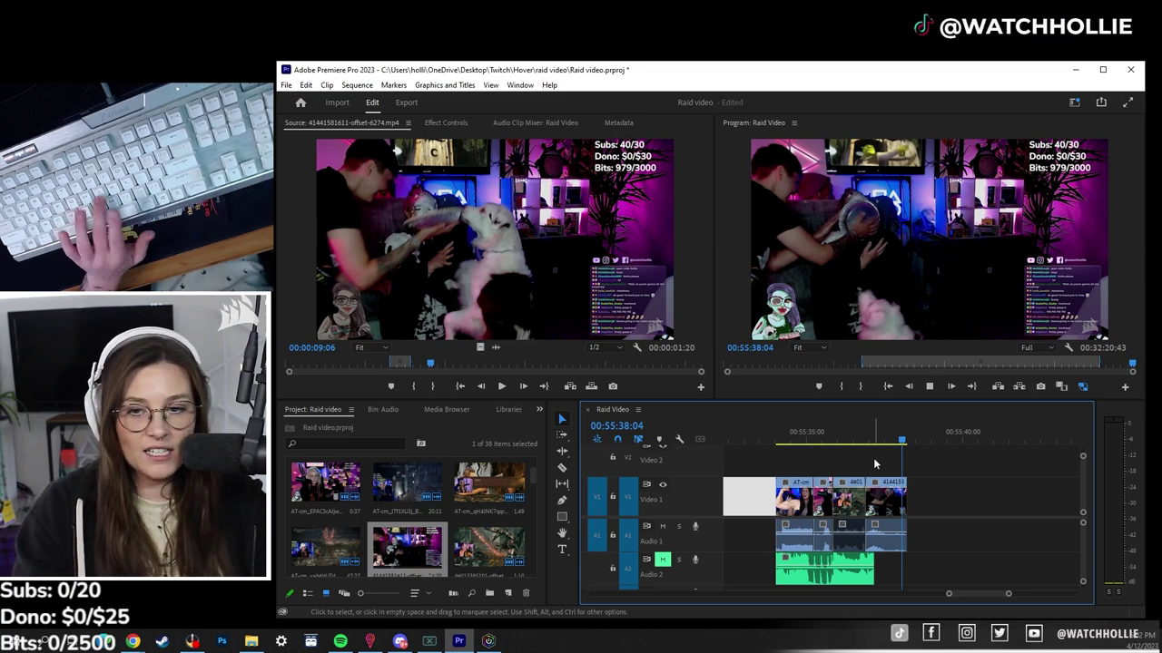
Shuttle backwards to the start of the first raid clip and play forwards through all four clips
key("j")
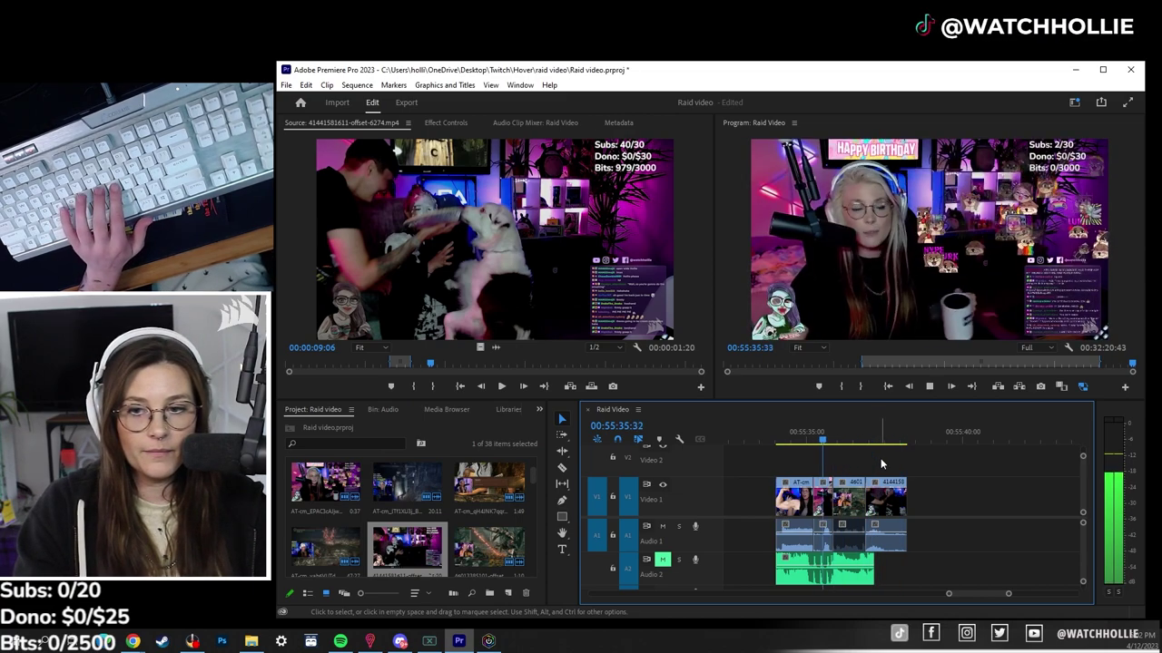
key("space")
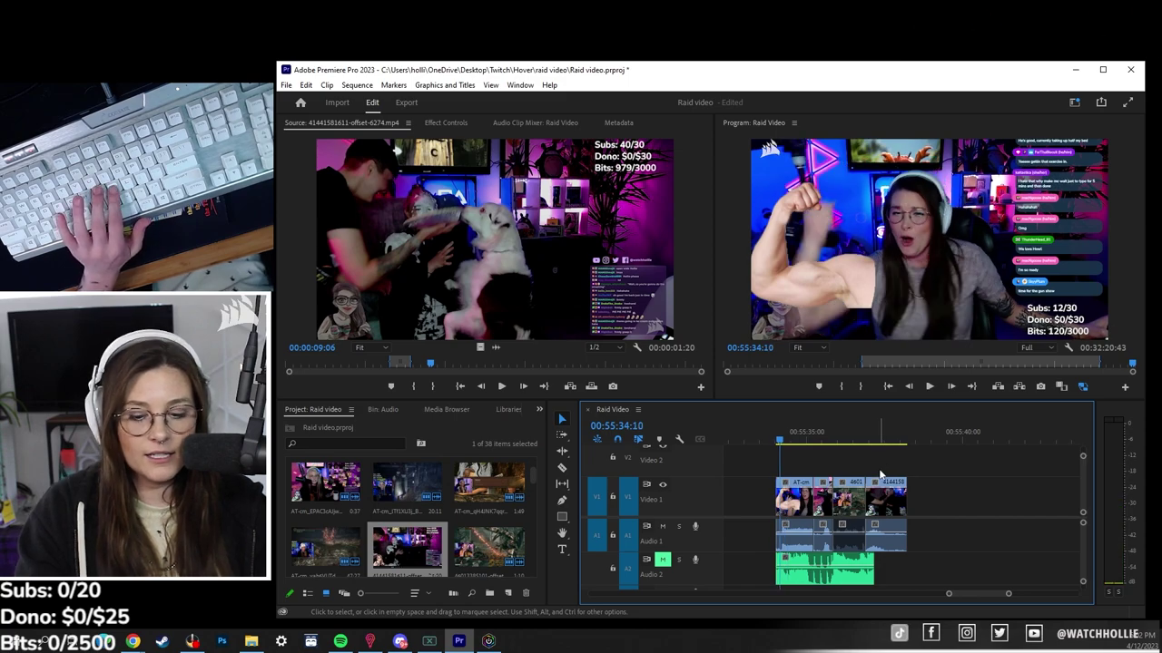
key("l")
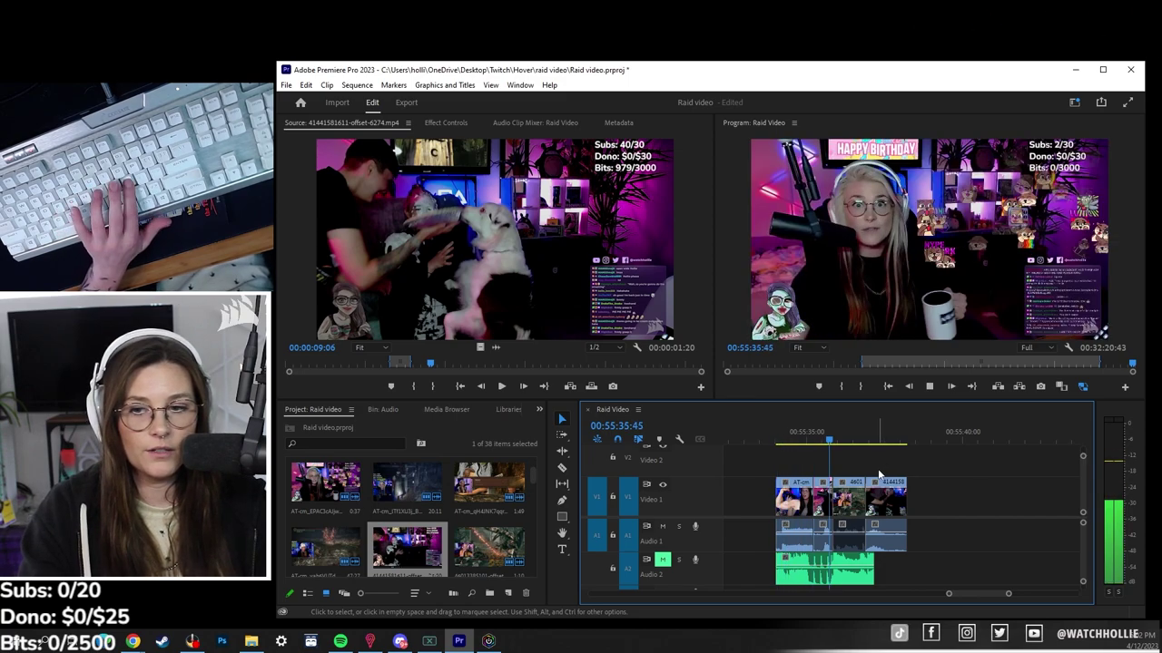
key("k")
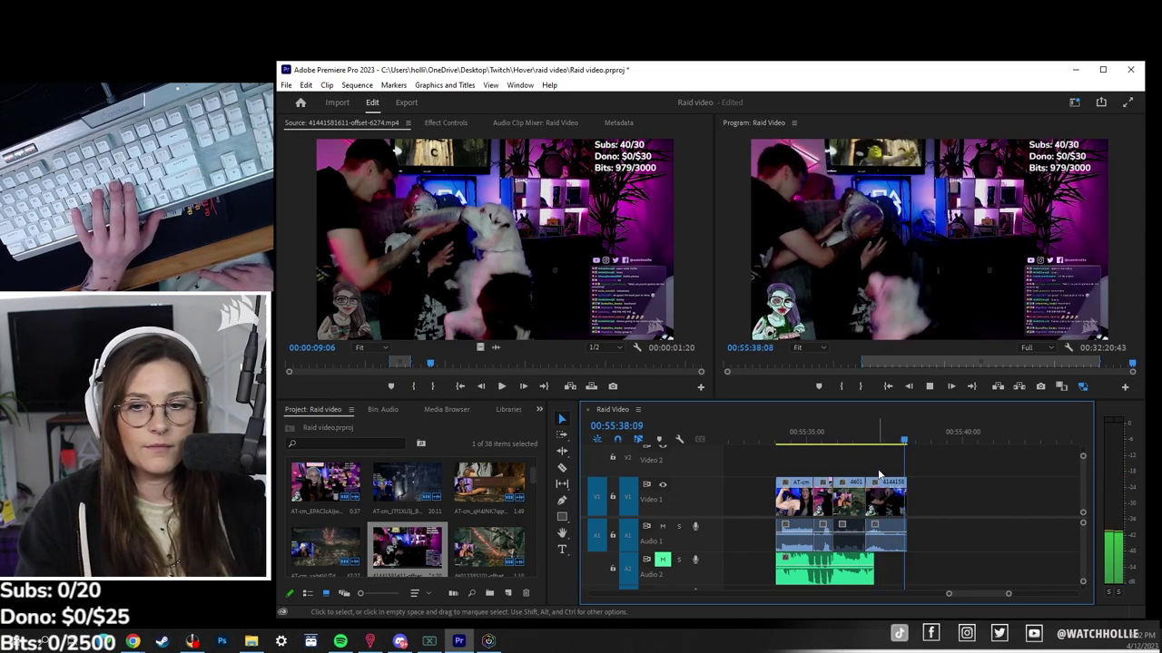
key("minus")
key("minus")
key("minus")
key("minus")
key("minus")
key("minus")
key("minus")
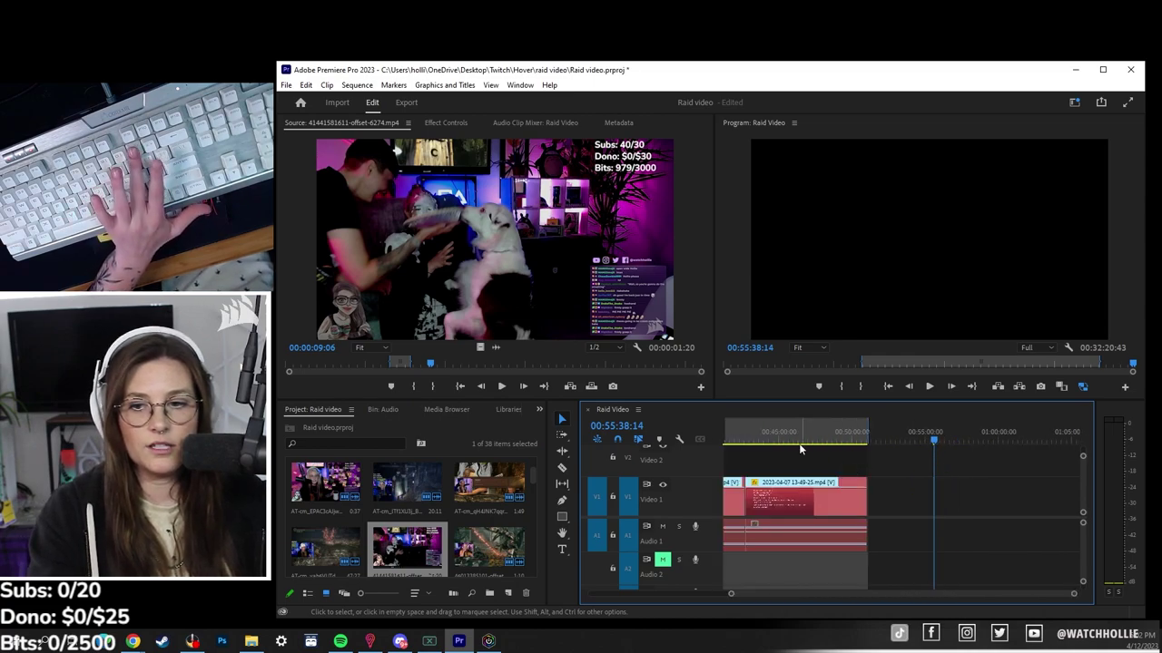
left_click(741, 441)
key("ctrl+z")
key("ctrl+z")
key("ctrl+z")
key("ctrl+z")
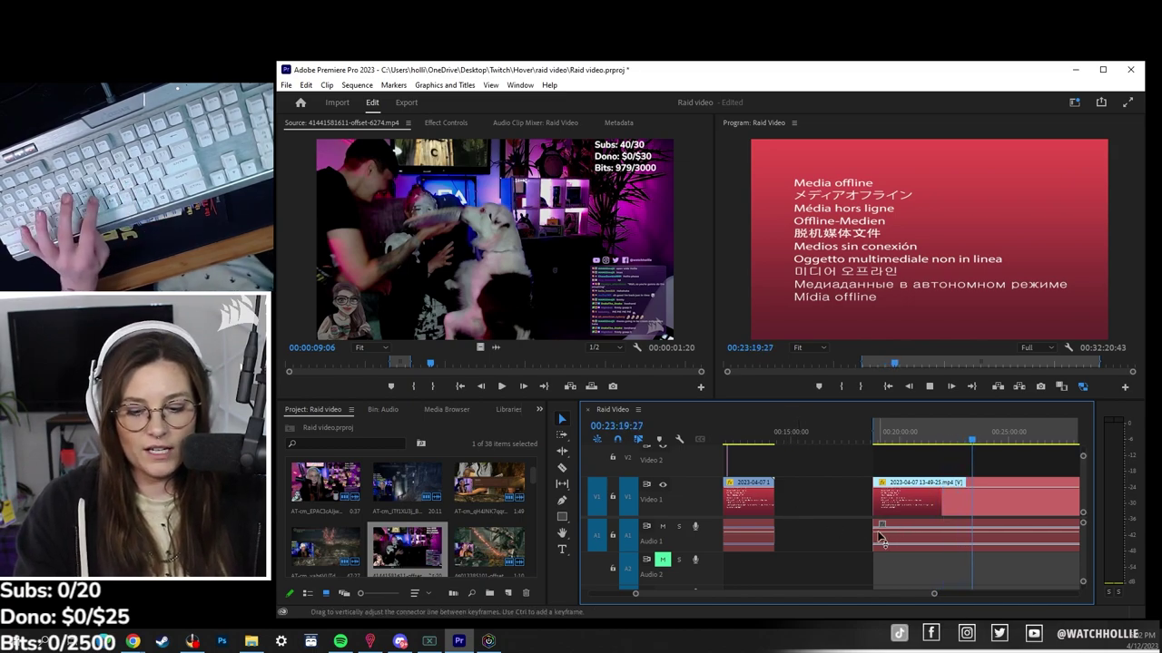
key("space")
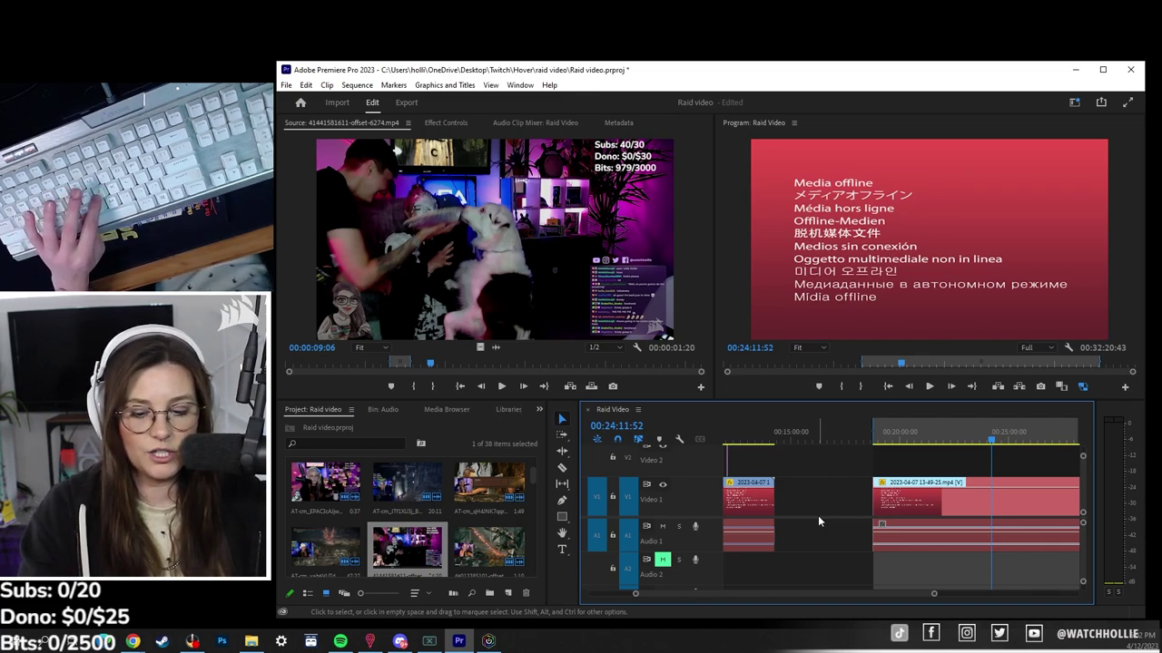
key("j")
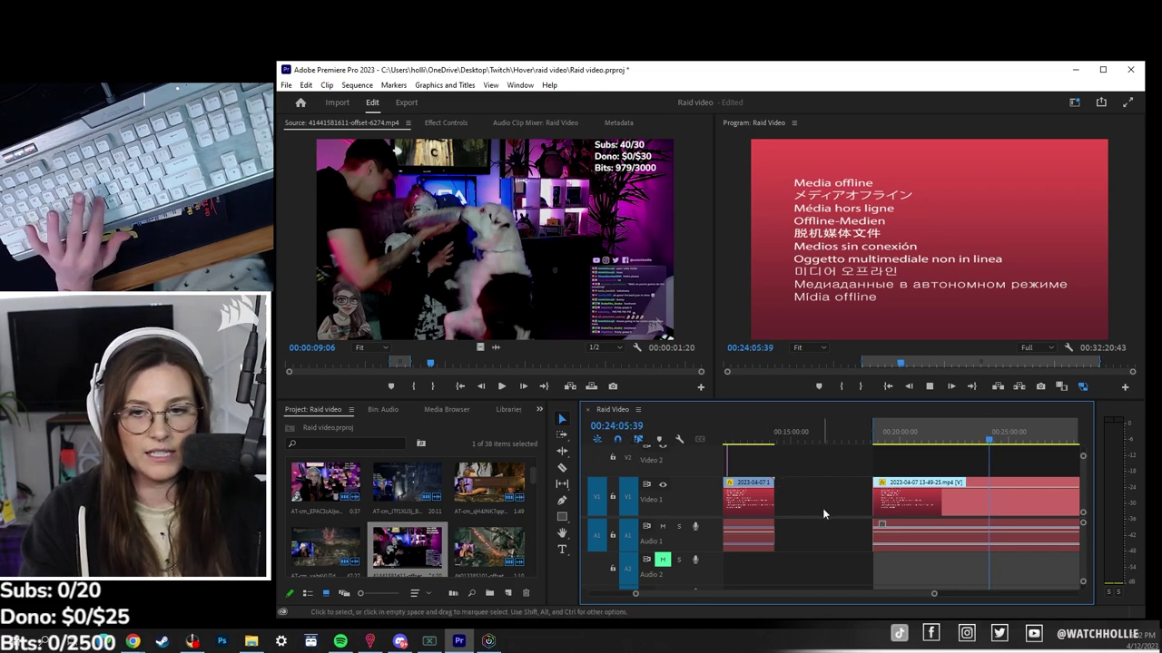
key("j")
key("j")
key("j")
key("j")
key("j")
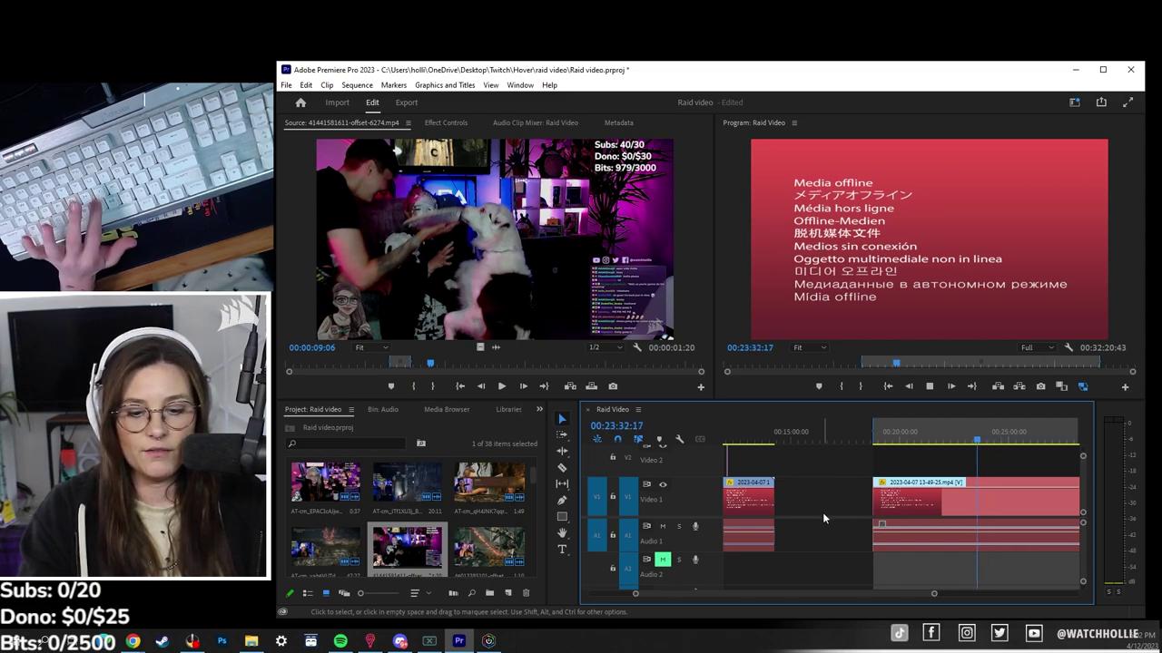
key("k")
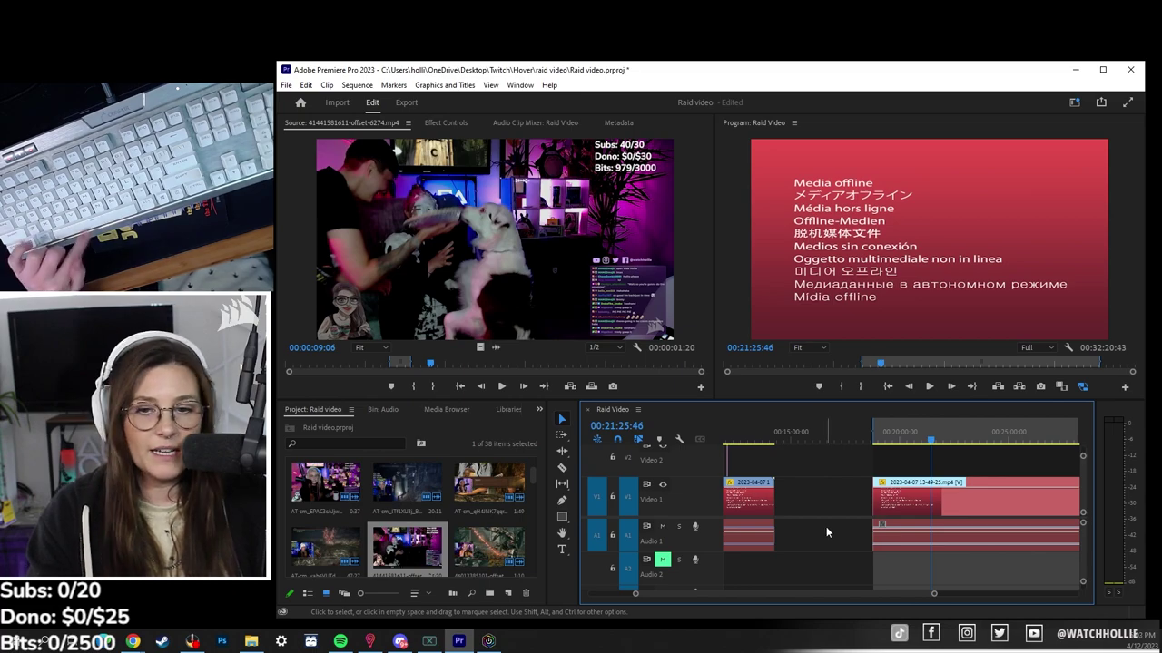
key("l")
key("l")
key("l")
key("l")
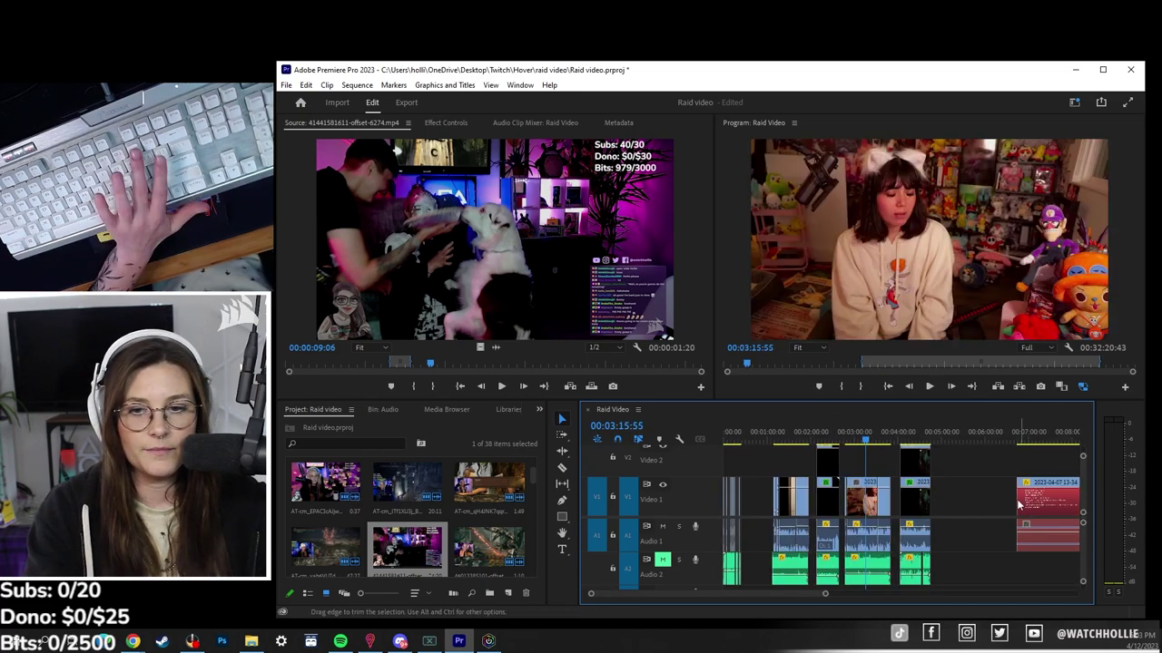
Return to the raid clips at the end of the sequence and place the playhead at 00:55:35:06
key("minus")
key("minus")
key("minus")
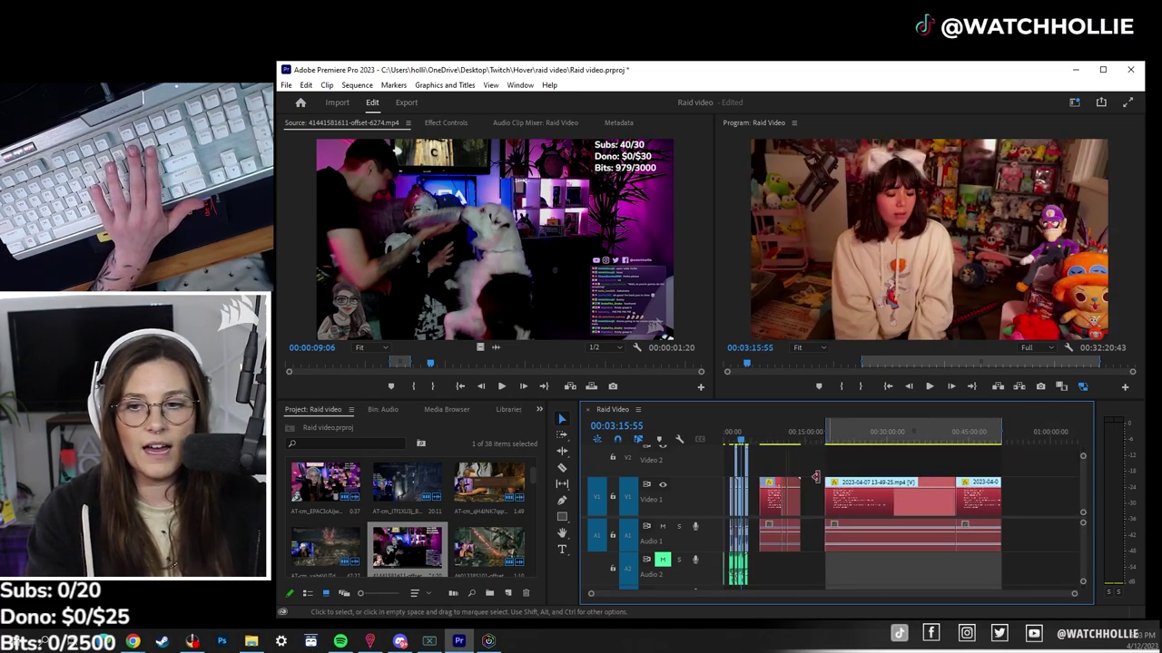
key("equal")
key("equal")
key("minus")
key("minus")
left_click_drag(1026, 436, 1081, 442)
key("equal")
key("equal")
left_click(860, 436)
key("equal")
key("equal")
key("equal")
key("equal")
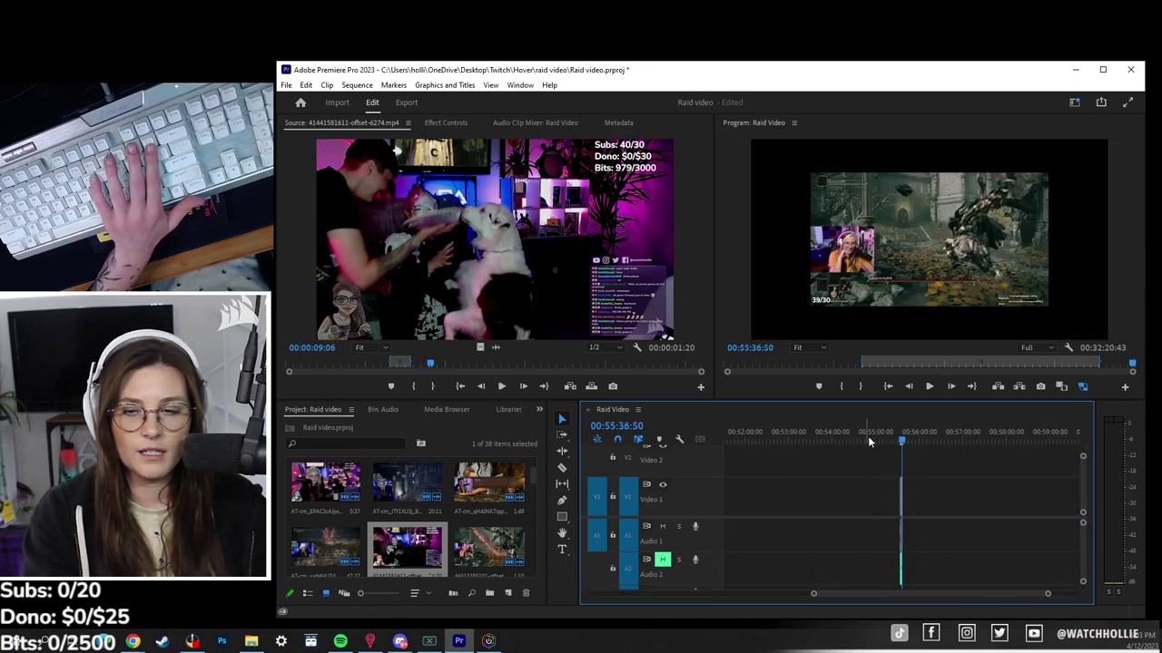
scroll(1002, 461, "up", 2)
mouse_move(804, 441)
left_mouse_down()
mouse_move(788, 445)
mouse_move(821, 442)
left_mouse_up()
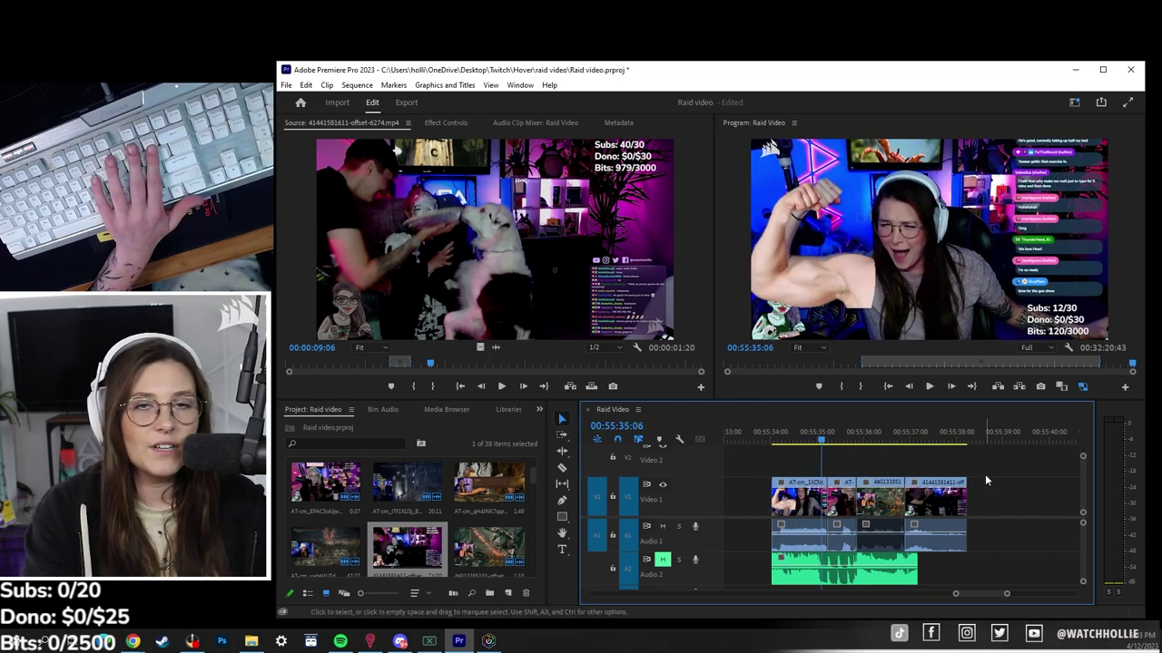
Try a vertical frame size of 1080 by 1920 for the sequence, accepting preview deletion, and undo the change
left_click(357, 85)
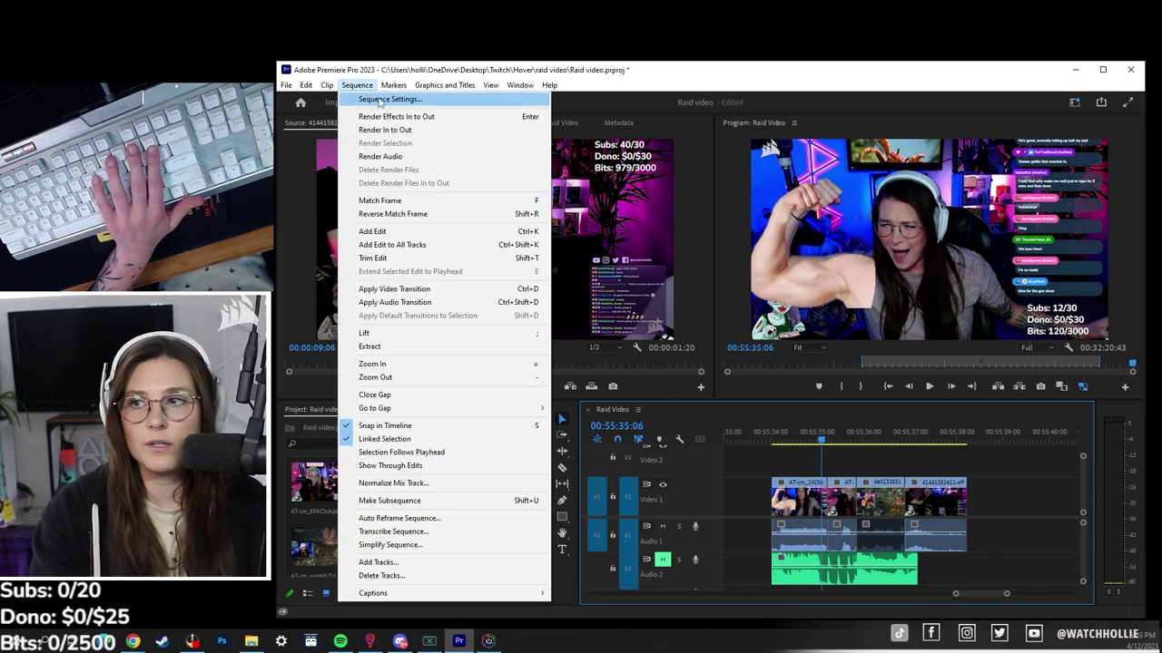
left_click(382, 102)
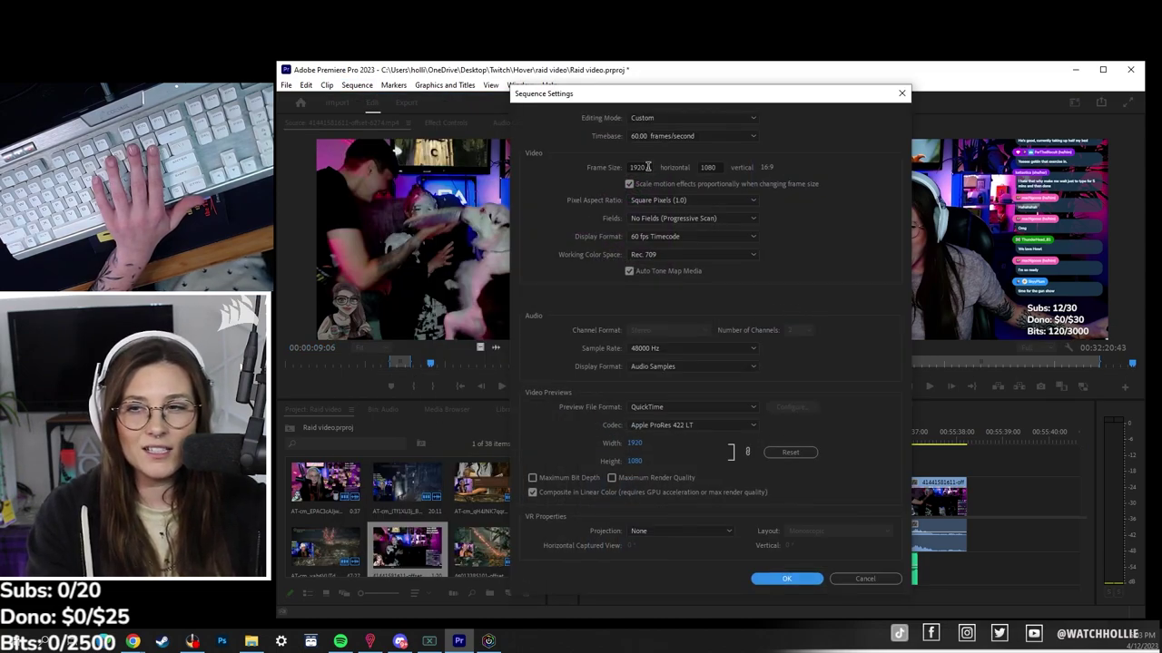
double_click(646, 167)
type("1080")
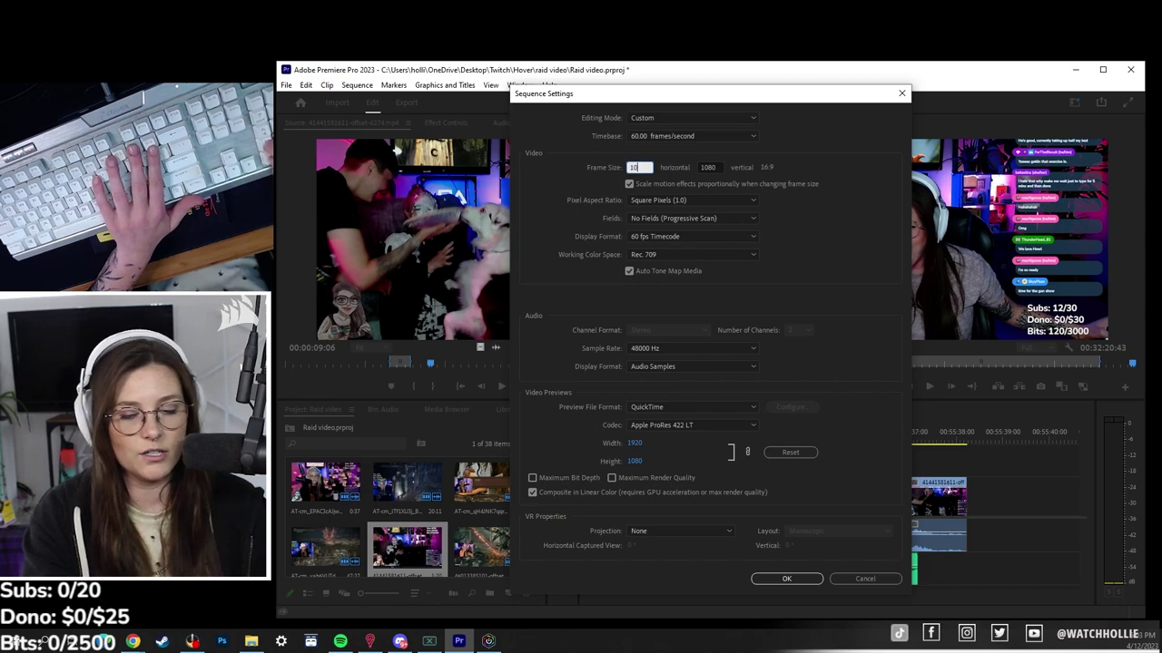
double_click(720, 166)
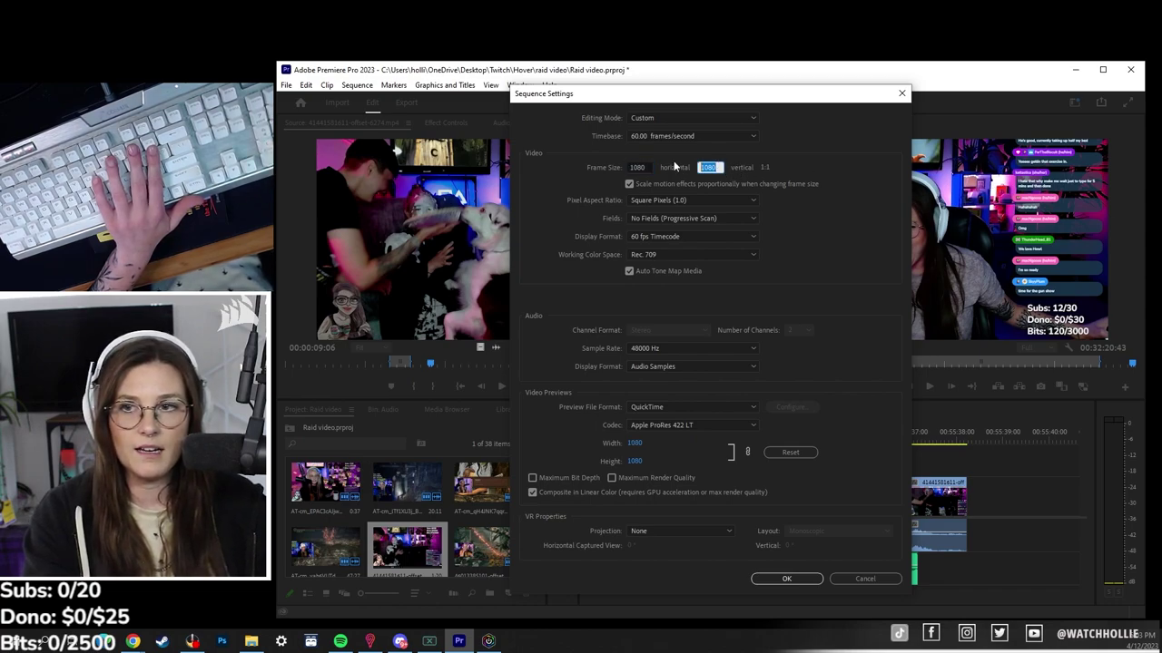
type("1920")
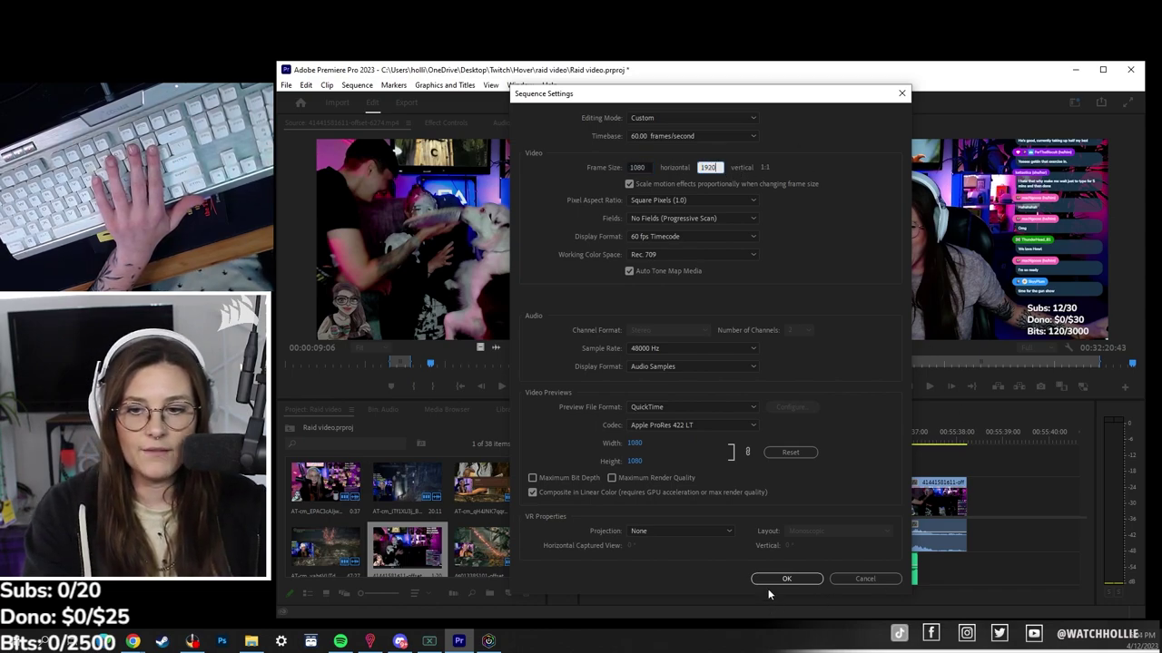
left_click(779, 579)
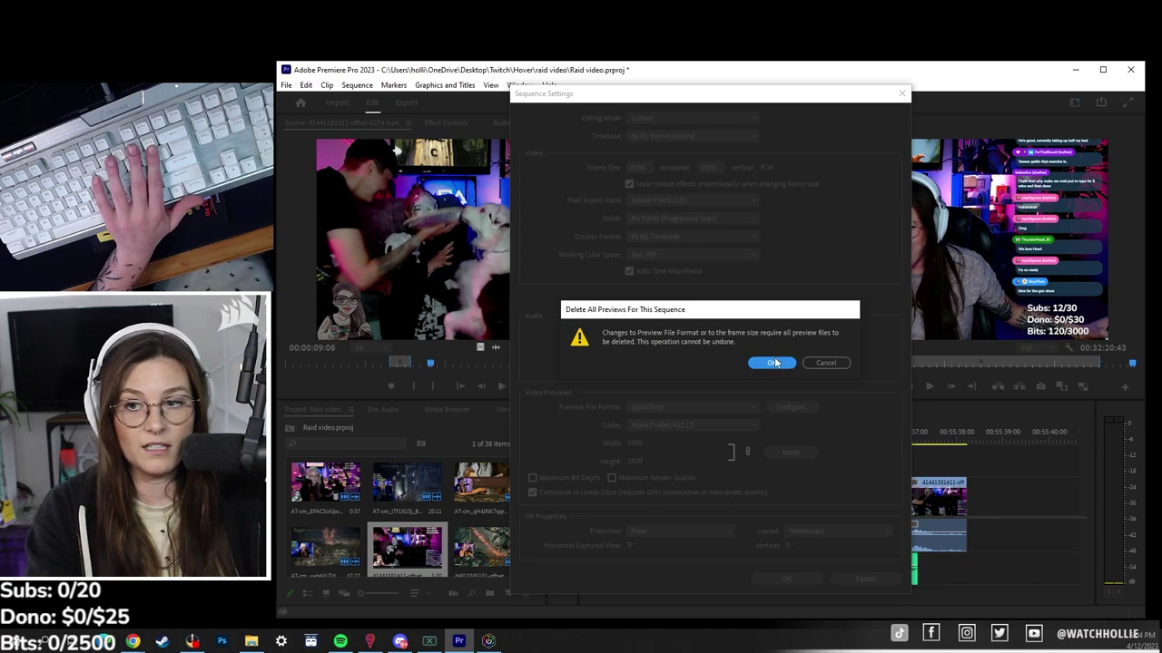
left_click(771, 363)
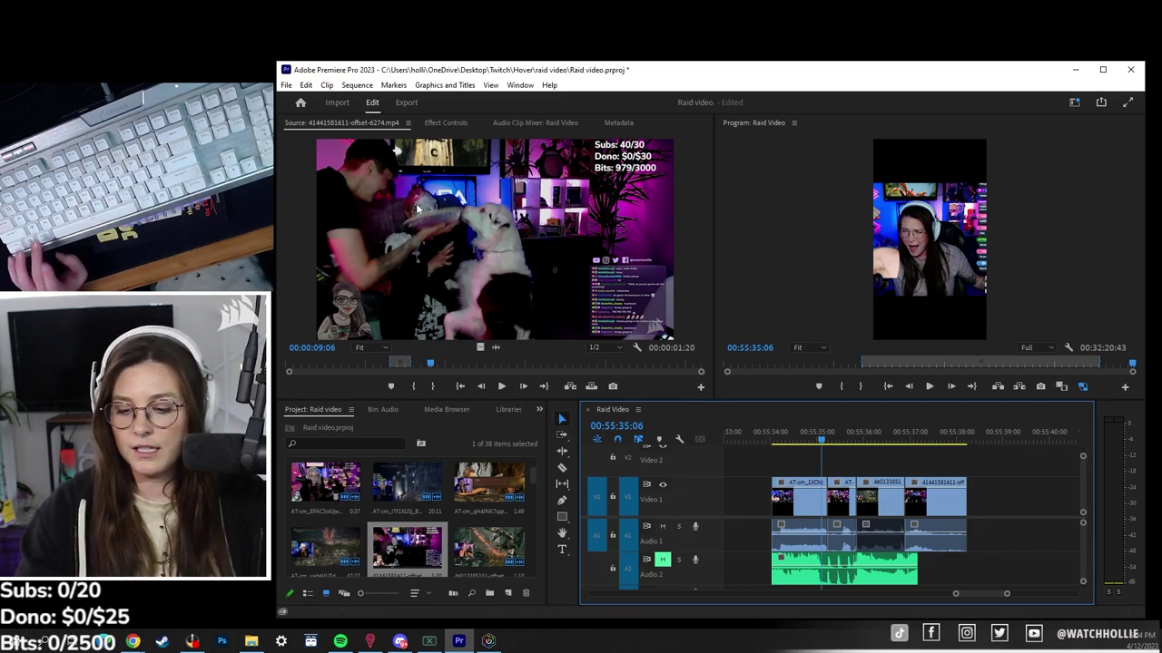
key("ctrl+z")
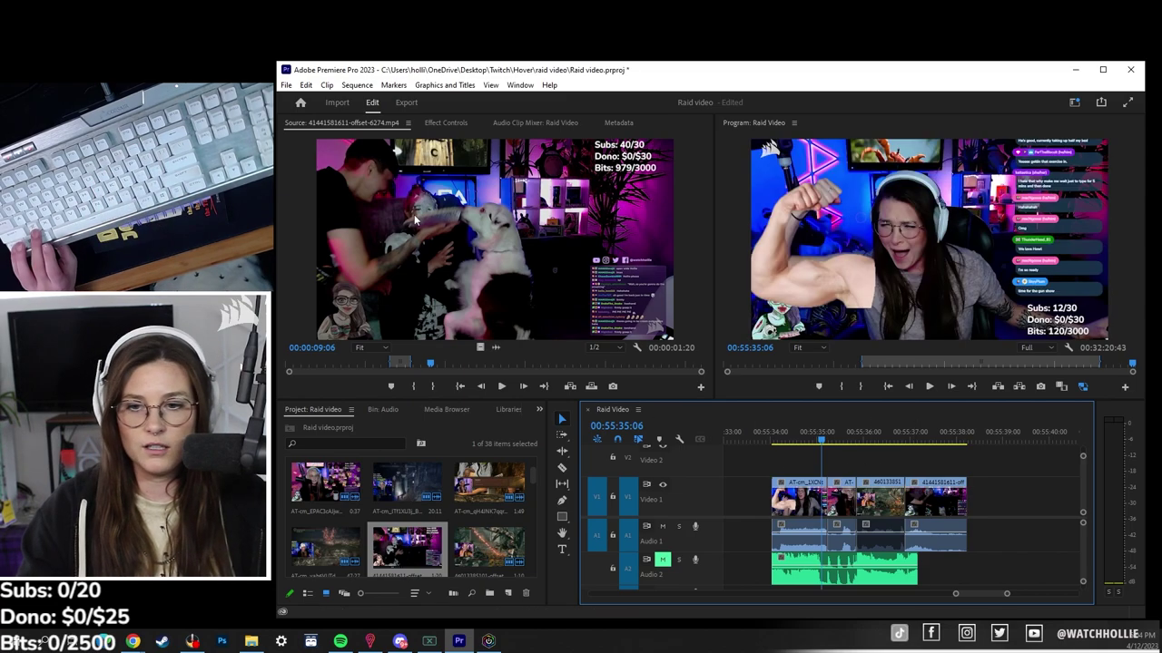
Try a square frame size of 1080 by 1080 for the sequence and undo the change
left_click(357, 84)
left_click(370, 100)
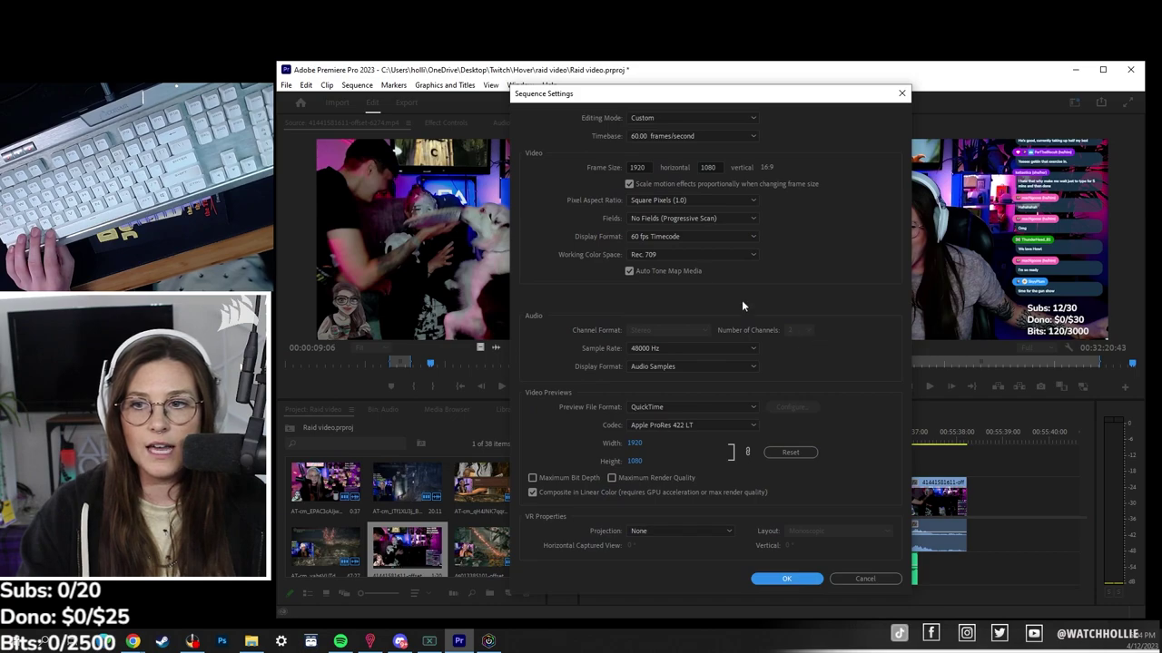
left_click(640, 167)
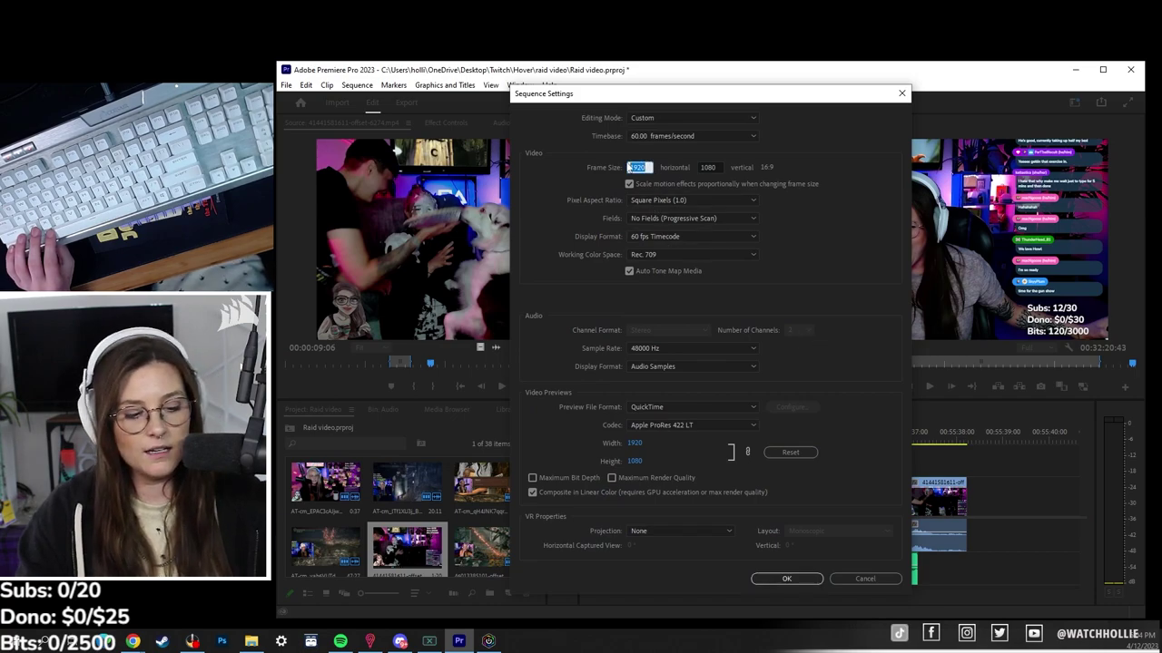
type("1080")
left_click(782, 578)
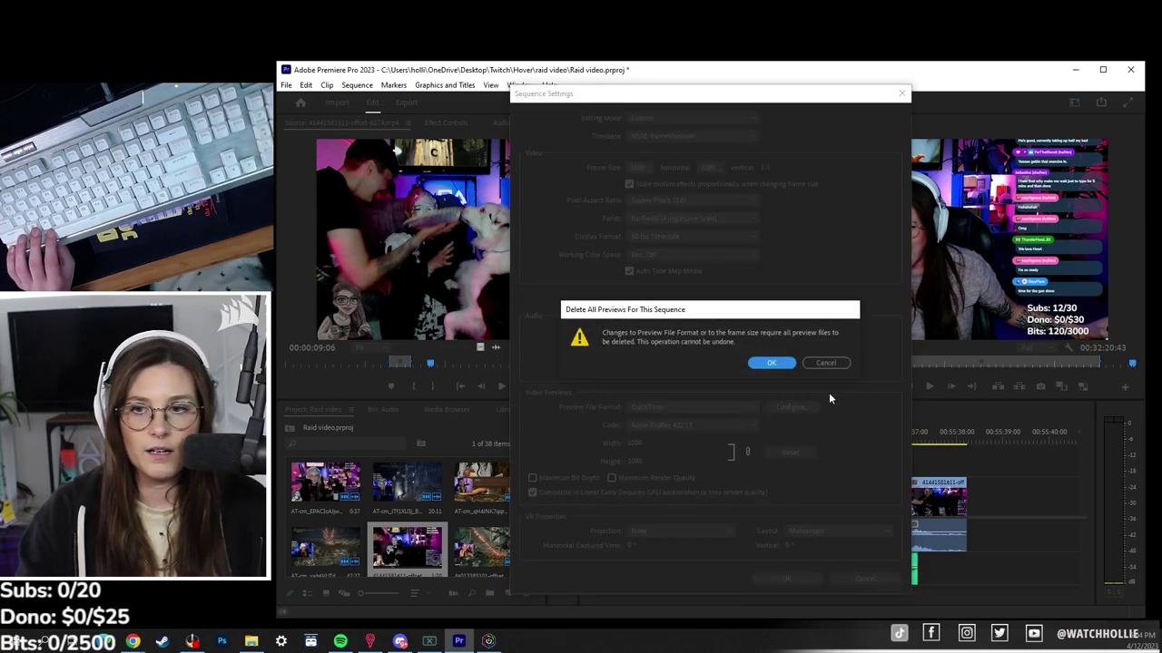
left_click(771, 363)
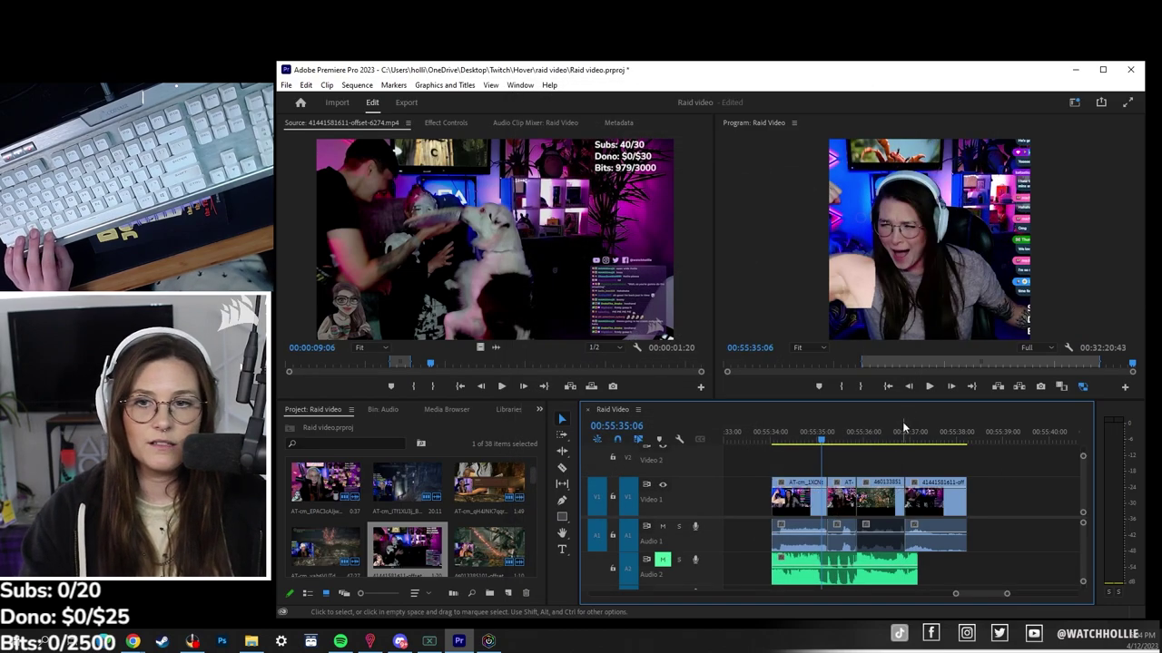
key("ctrl+z")
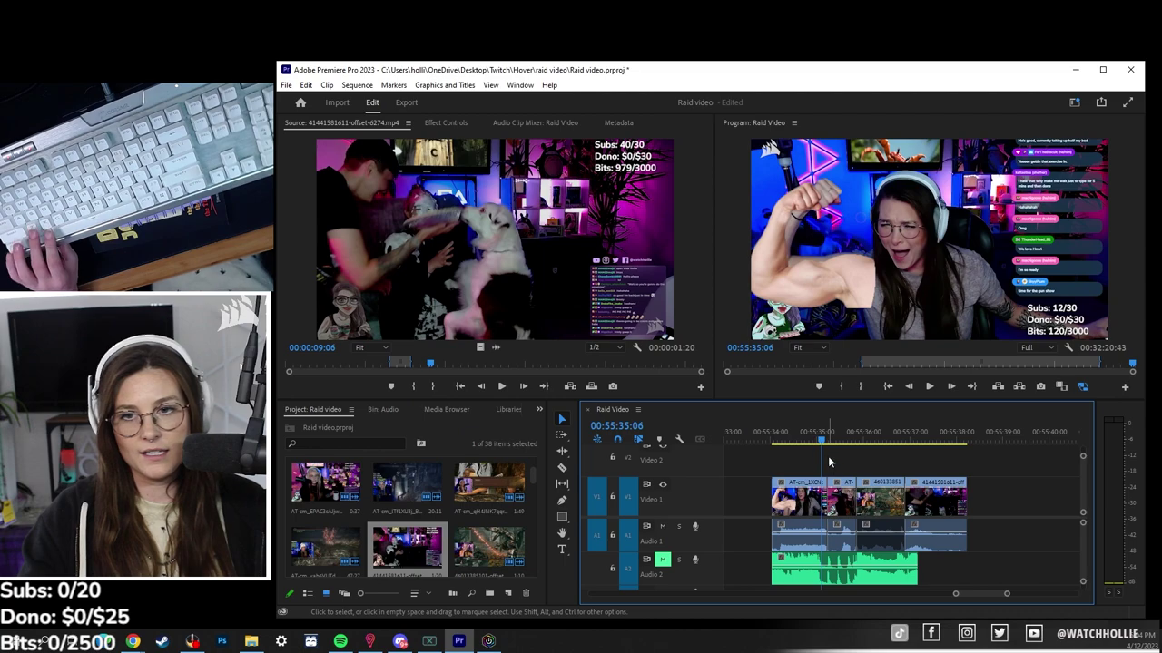
Delete the group of raid clips and their music from the end of the Raid Video sequence
scroll(381, 508, "up", 1)
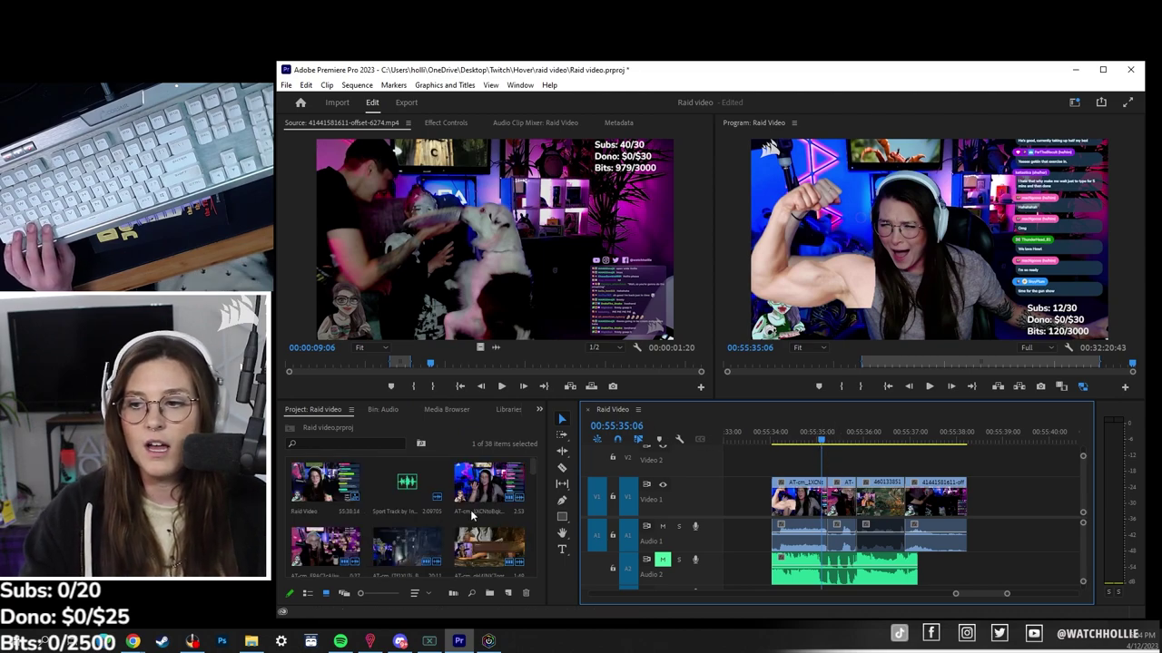
left_click(320, 484)
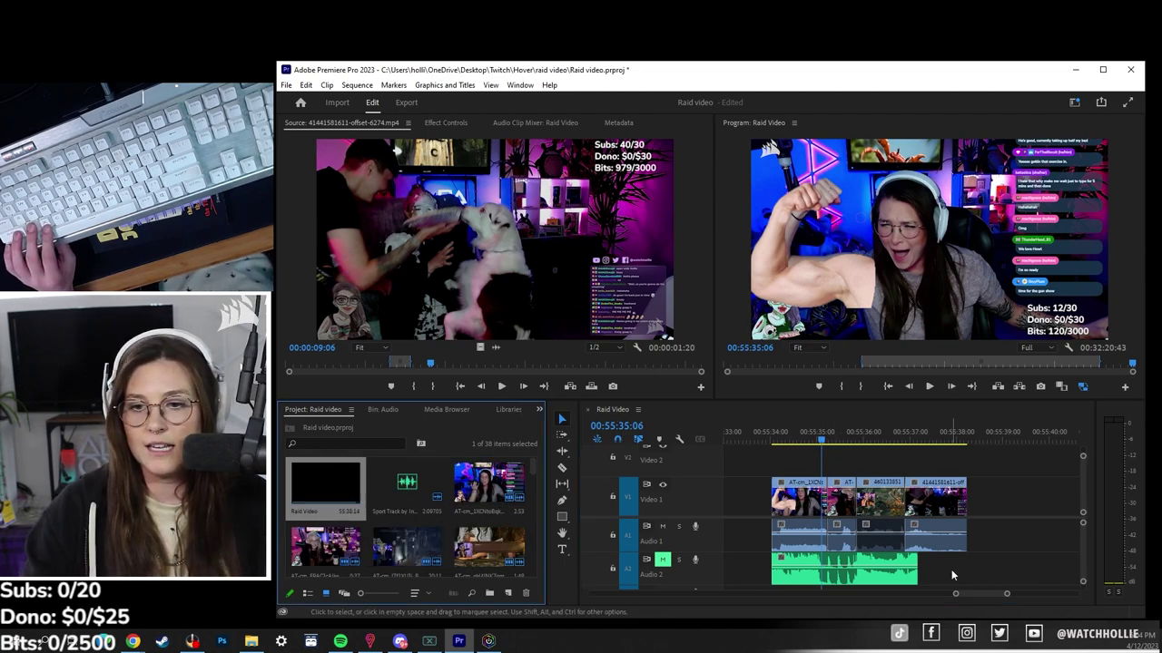
left_click_drag(979, 572, 793, 481)
key("Delete")
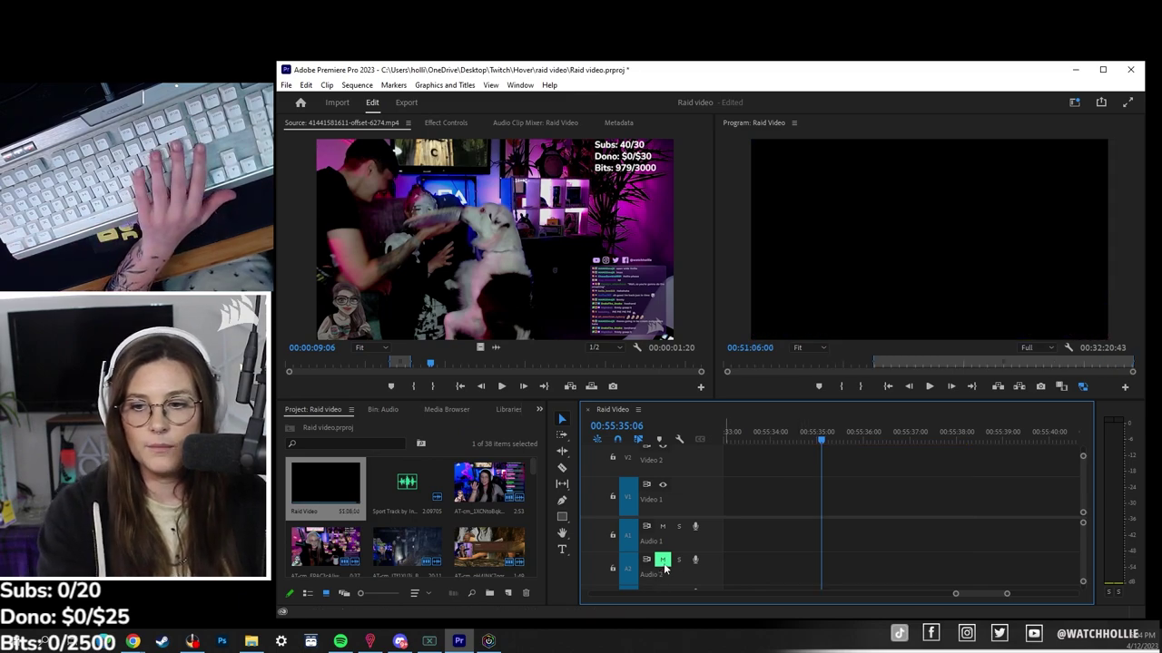
Make a copy of the Raid Video sequence in the project
right_click(332, 498)
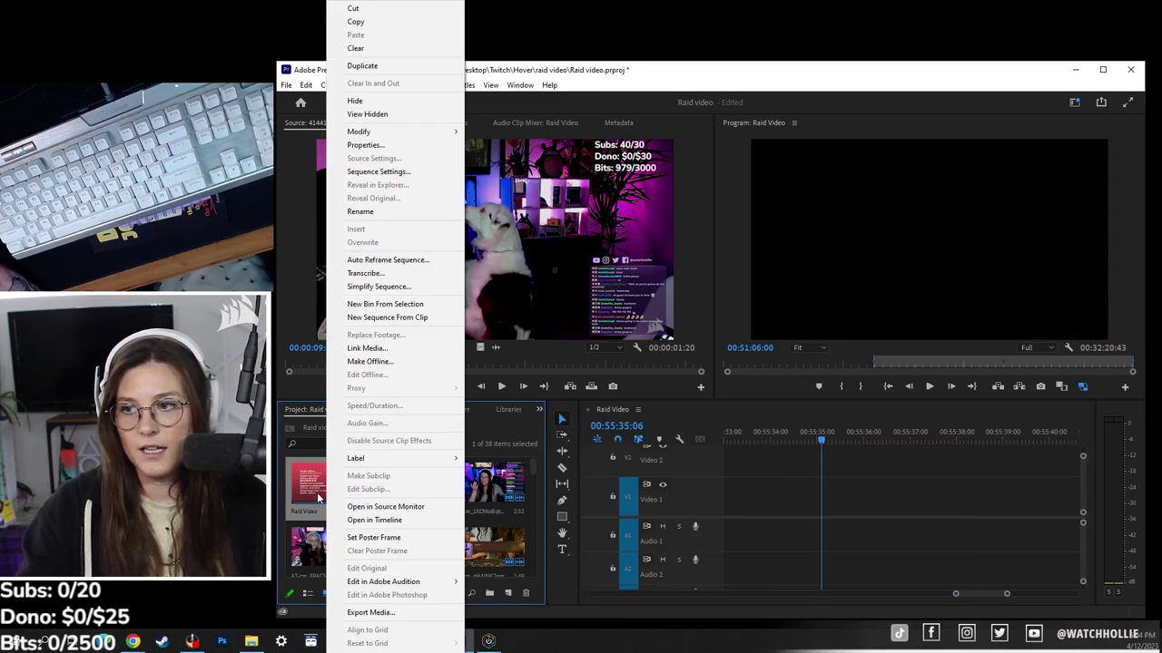
left_click(320, 506)
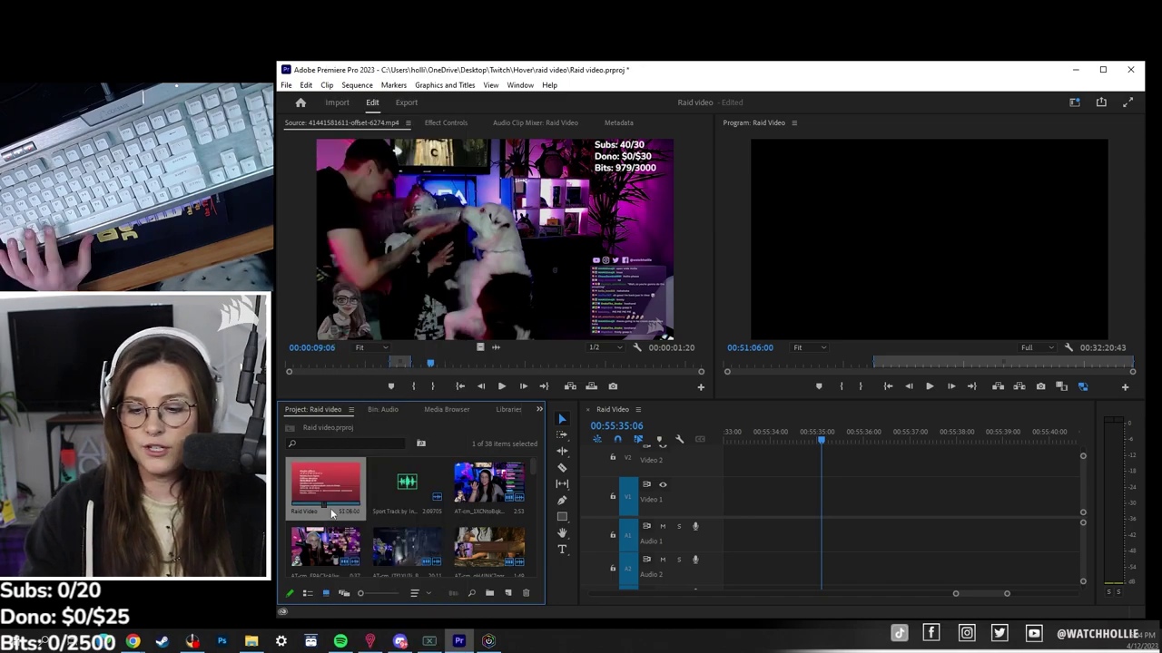
key("ctrl+v")
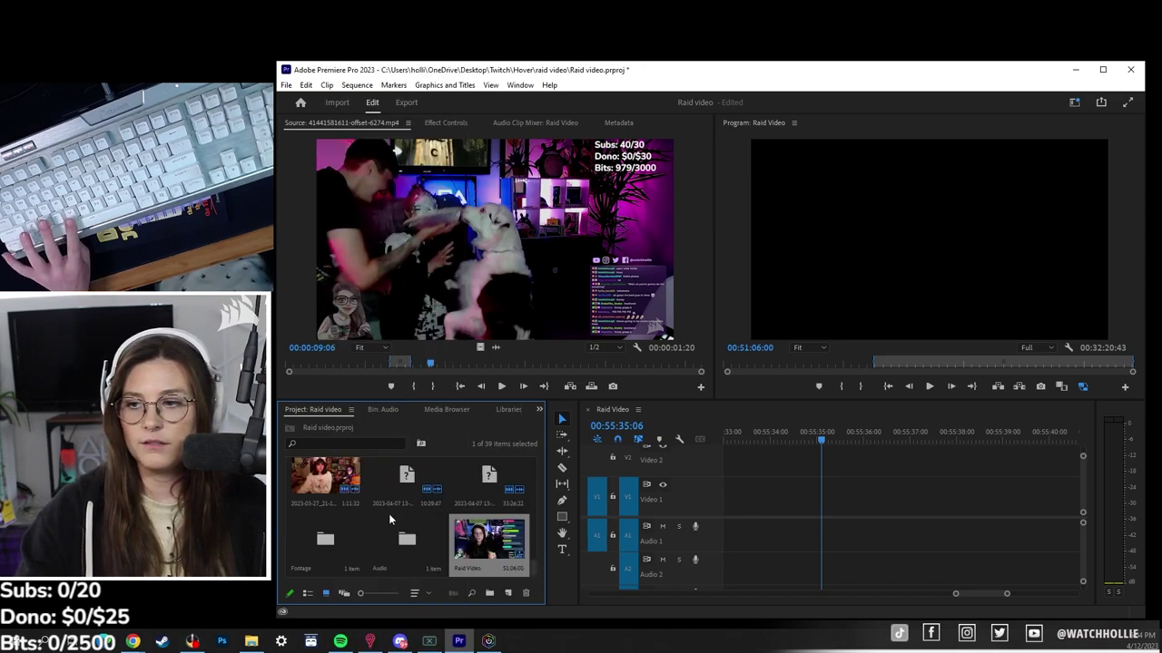
Rename the copied sequence as Raid Video 2 and open it in the timeline
right_click(473, 554)
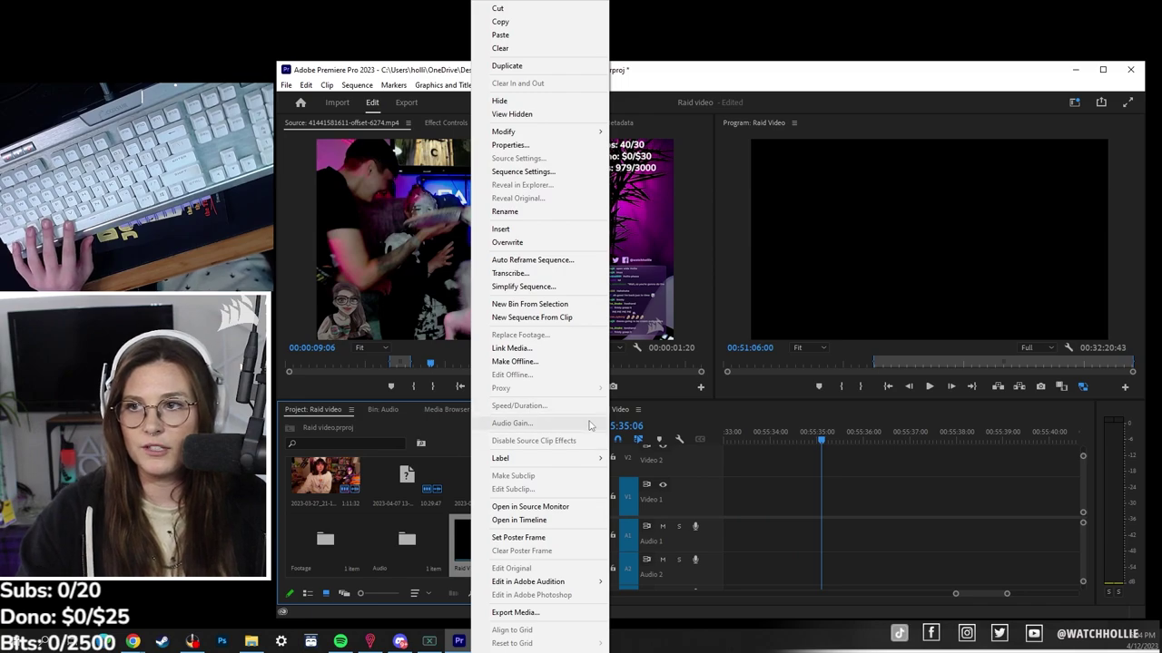
left_click(781, 514)
left_click(457, 557)
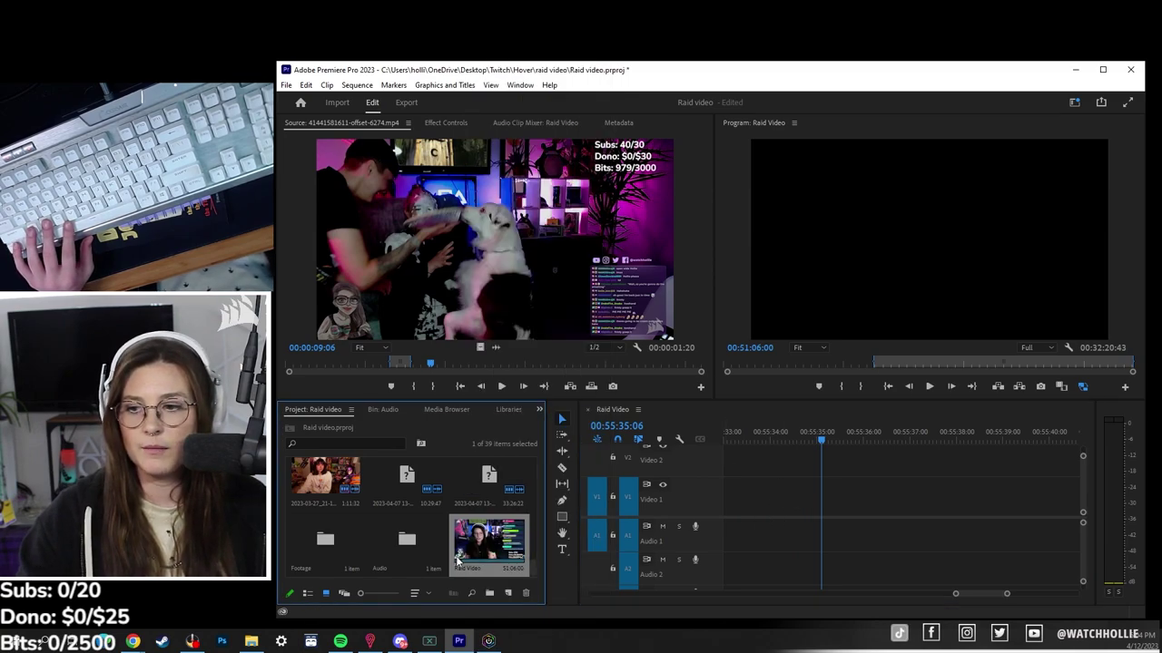
left_click(471, 568)
left_click(484, 567)
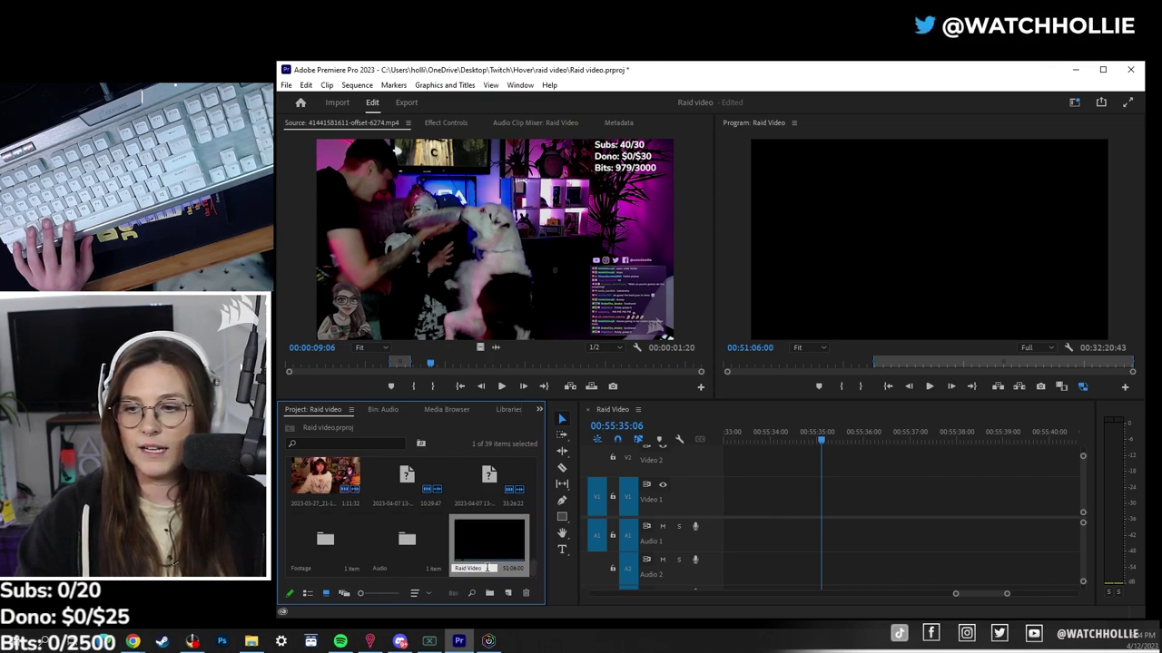
double_click(486, 548)
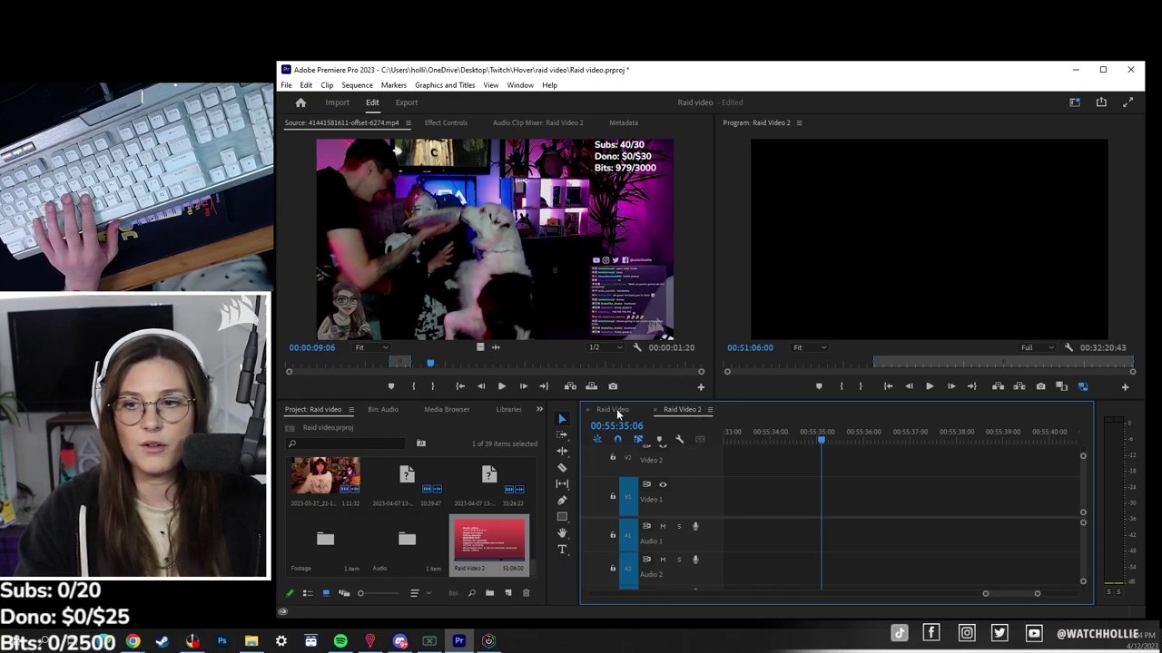
Compare the two open sequences, return to Raid Video 2 and place the playhead near its start at 00:00:00:55
left_click(614, 410)
left_click(681, 409)
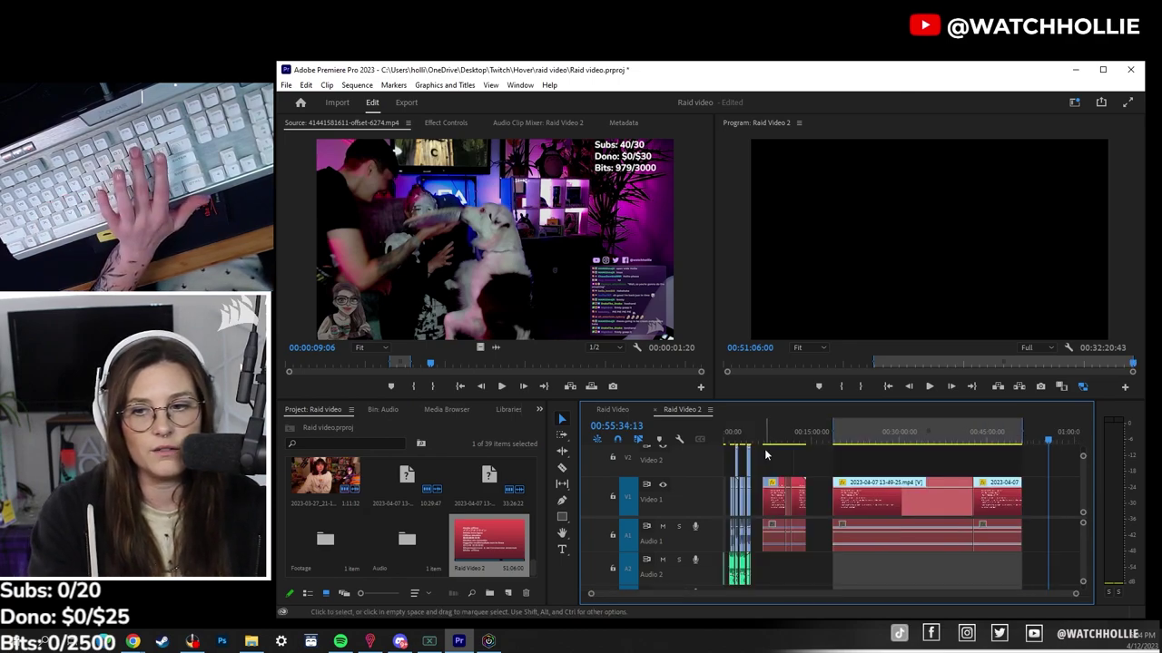
key("equal")
key("equal")
key("equal")
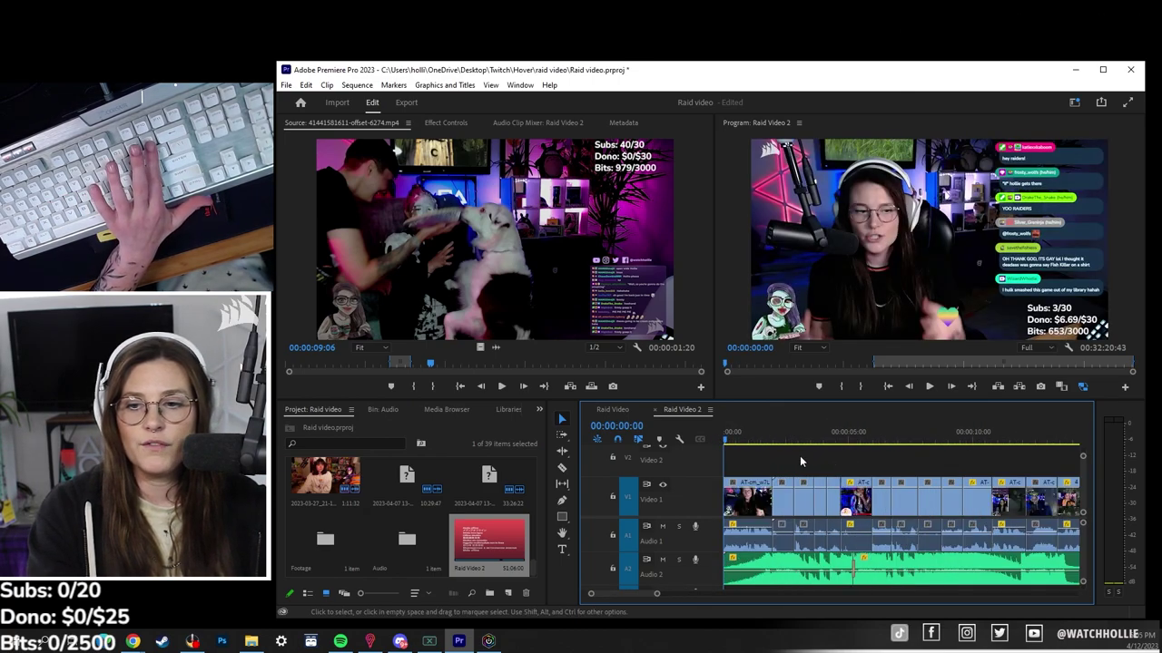
key("minus")
left_click(734, 435)
key("equal")
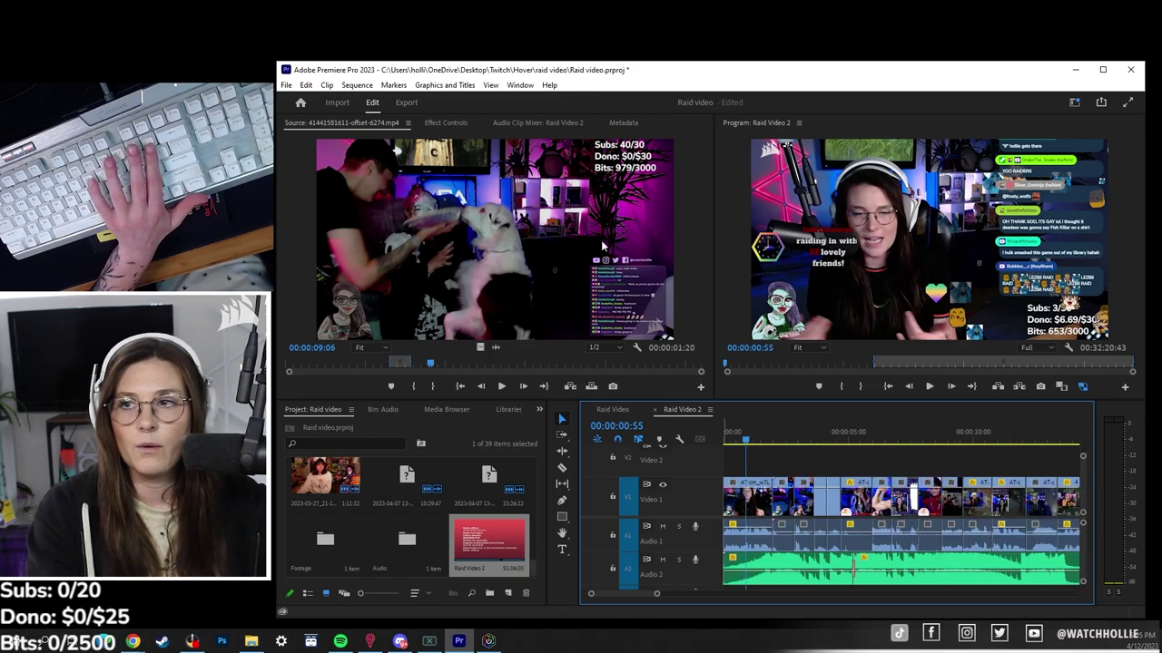
Set the frame size of Raid Video 2 to 1080 horizontal by 1920 vertical, accepting the deletion of its previews
left_click(358, 86)
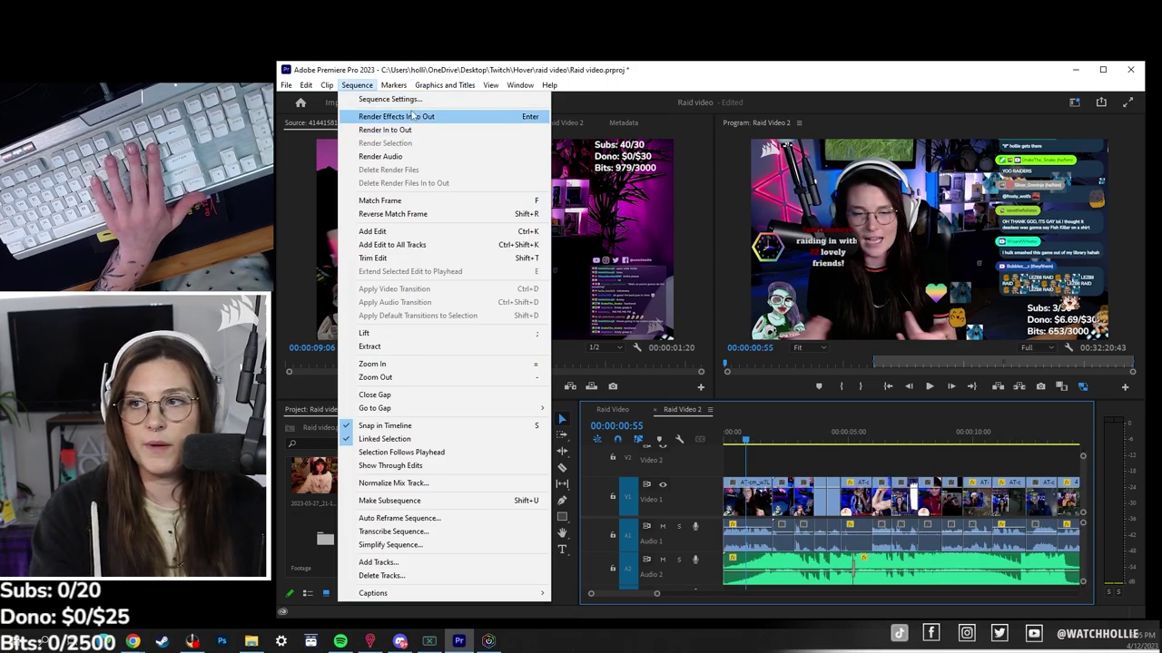
left_click(385, 96)
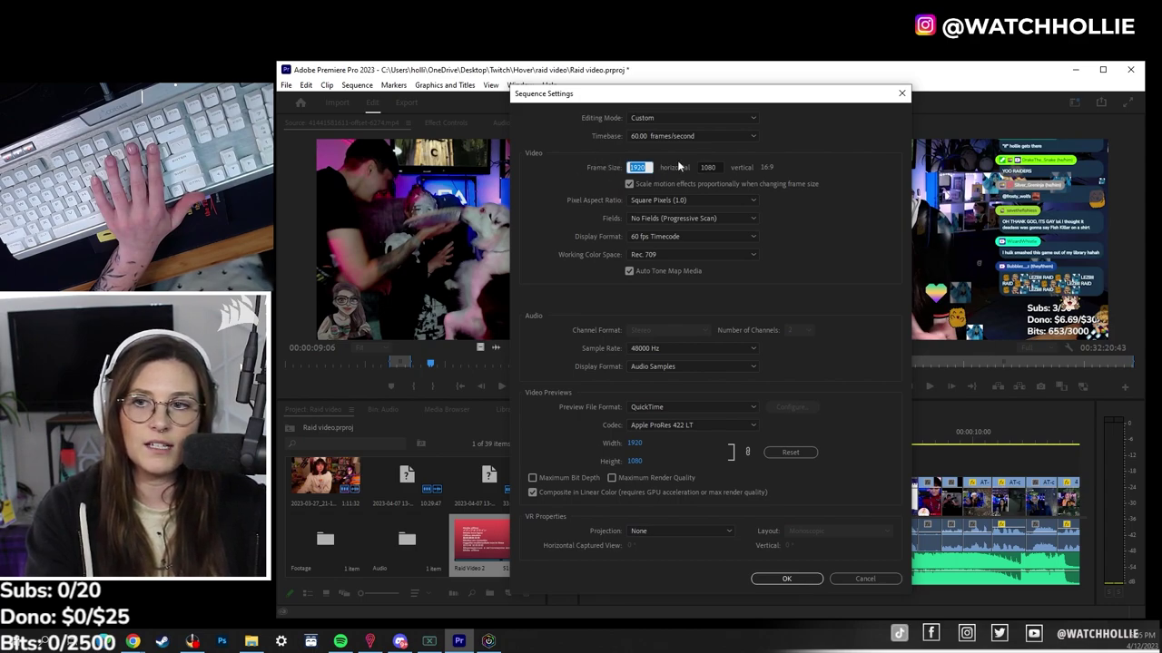
type("1080")
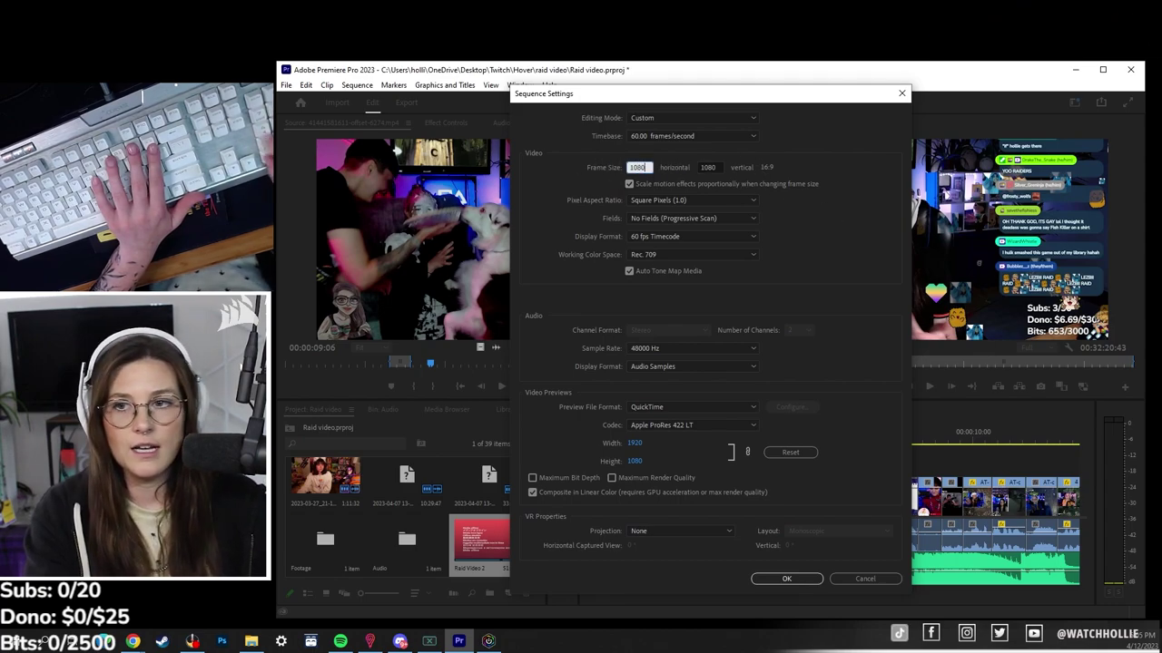
left_click(709, 167)
type("1920")
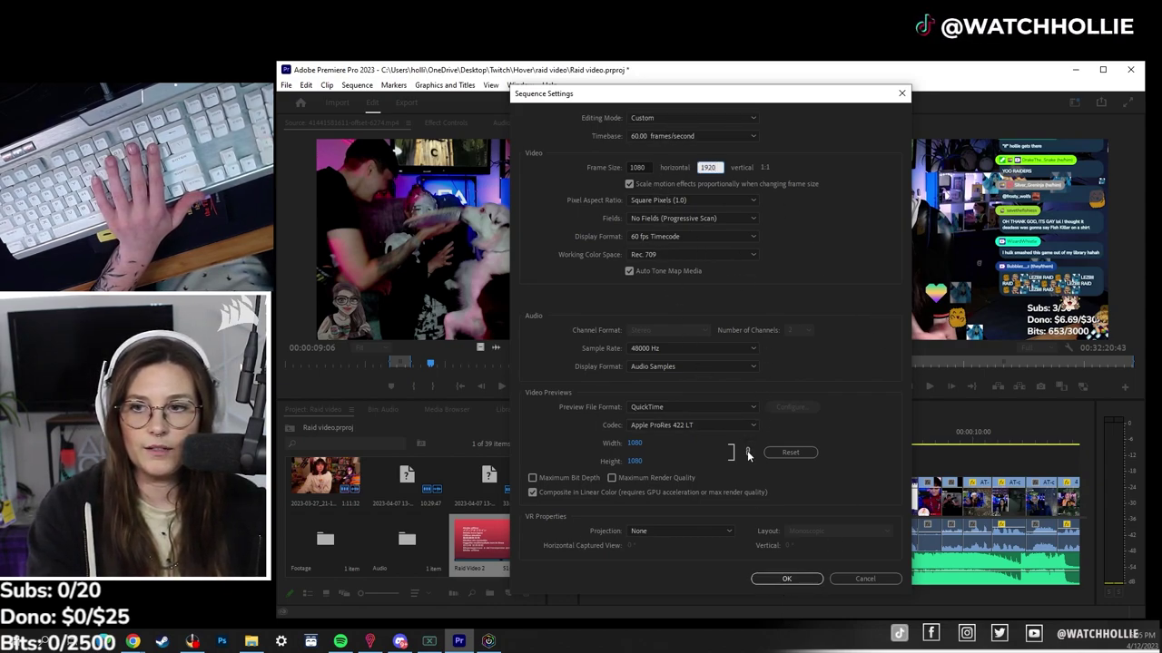
left_click(786, 578)
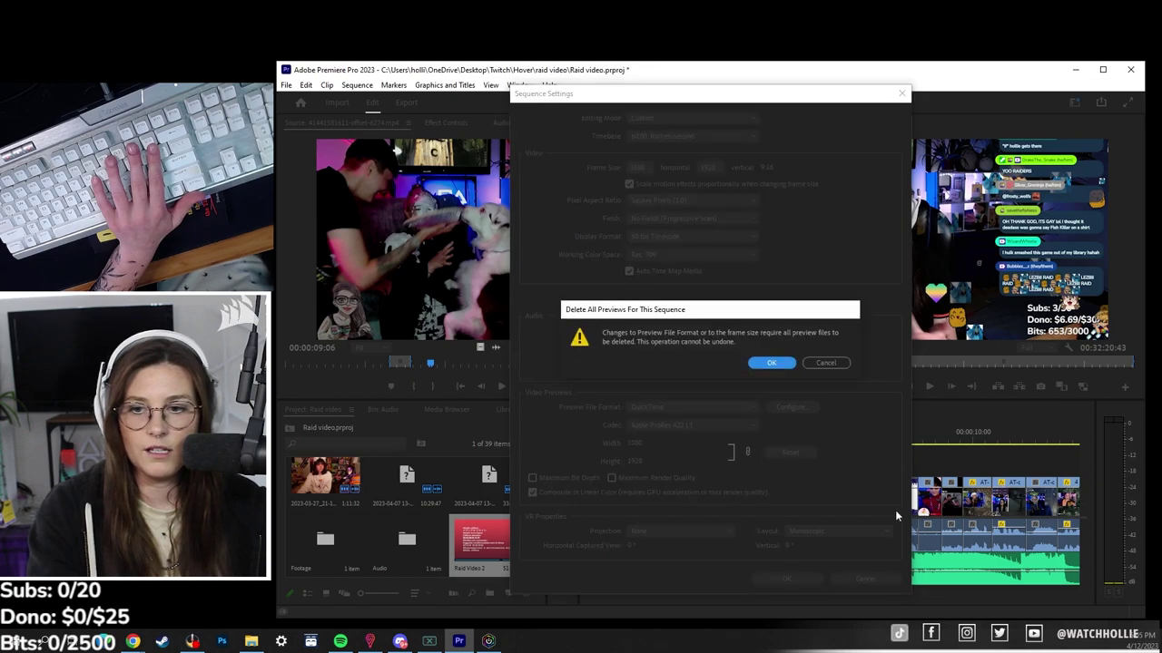
left_click(769, 362)
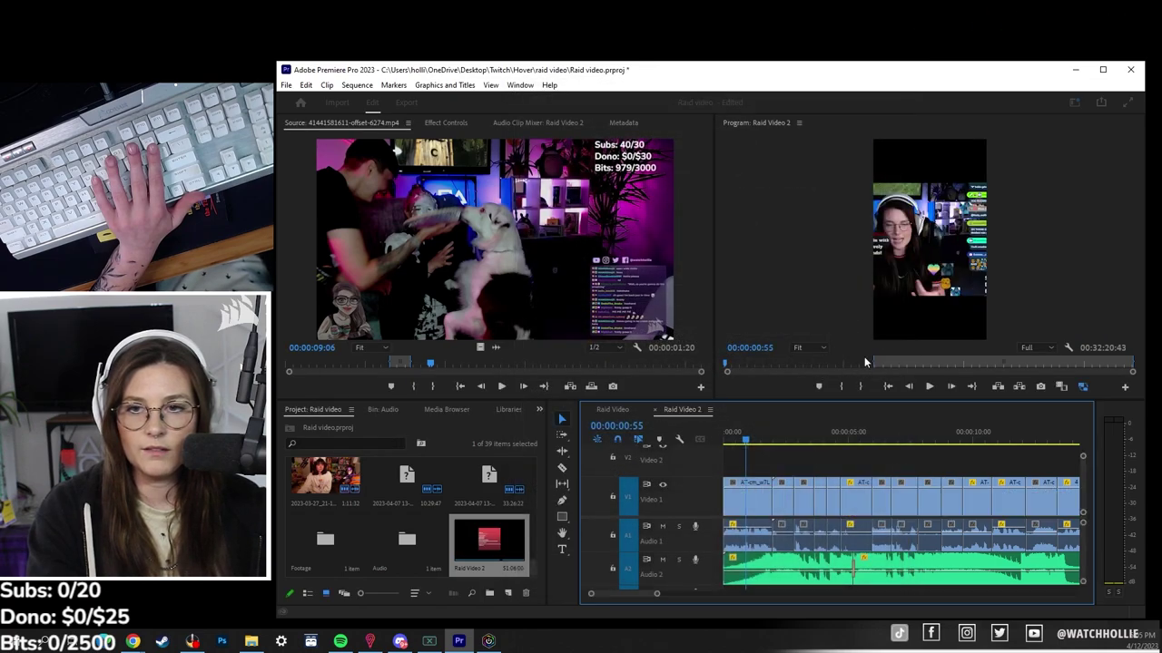
Place the playhead at 00:00:00:39, select the first clip on Video 1 and show its effect controls
left_click(754, 440)
key("=")
key("=")
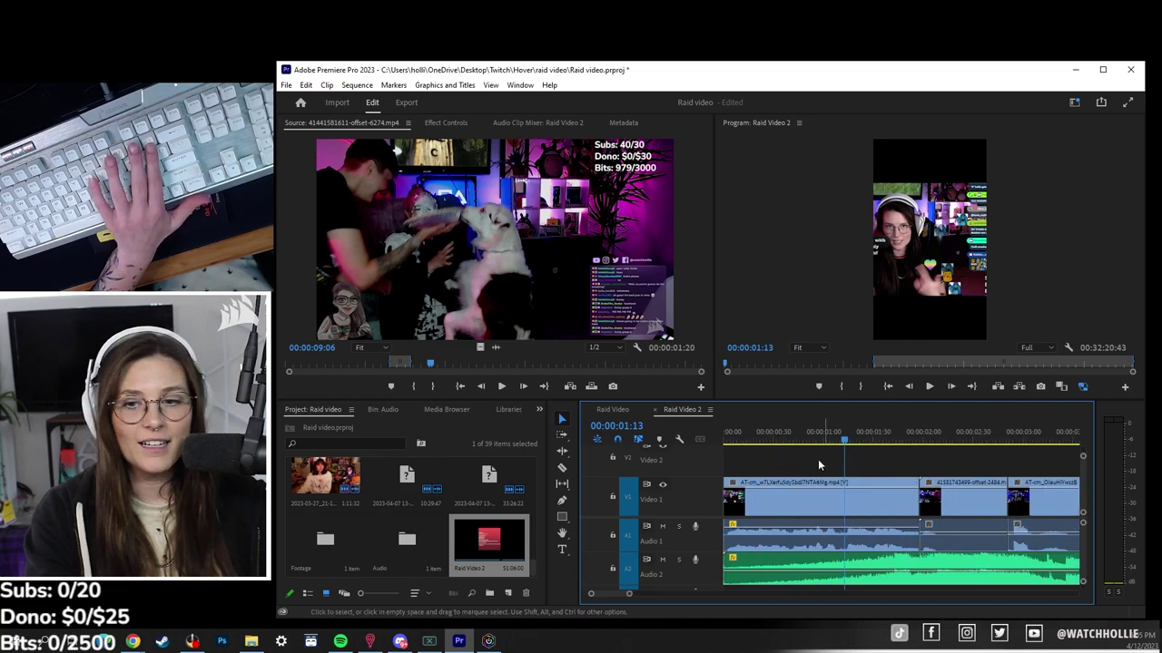
left_click(787, 439)
left_click(825, 506)
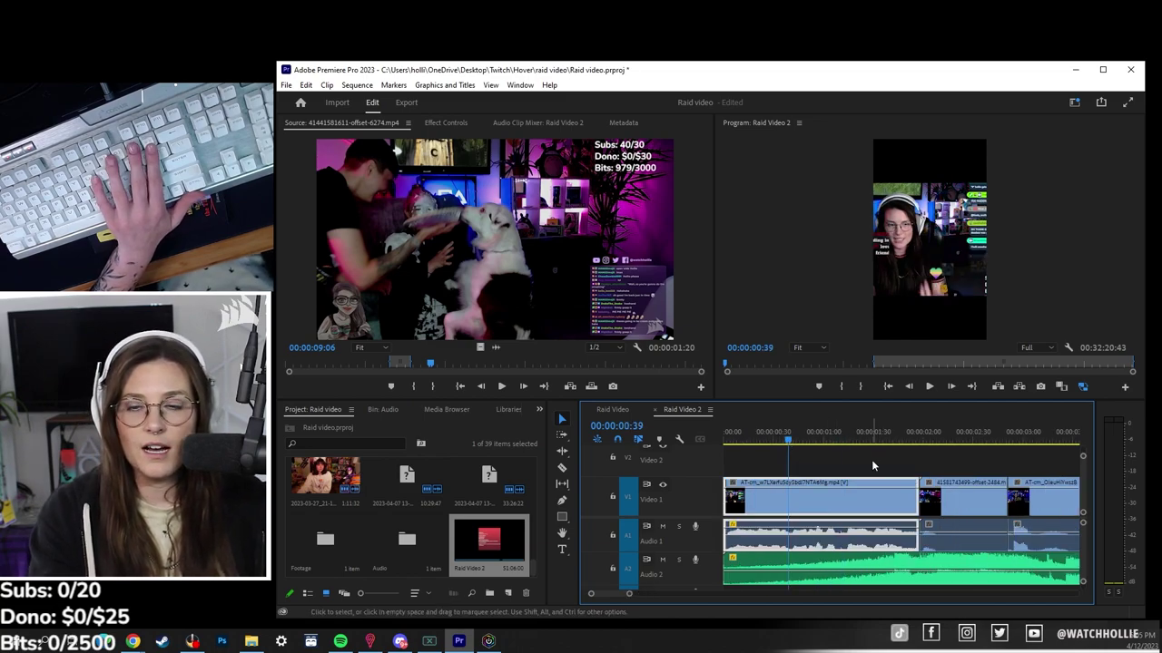
left_click(435, 124)
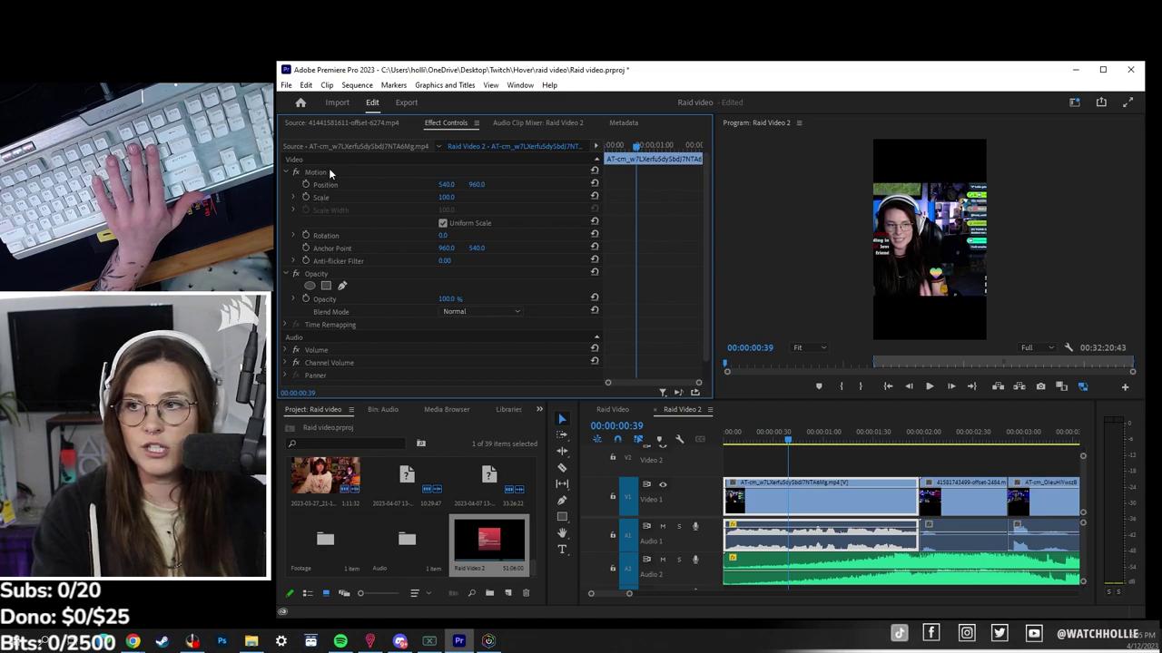
Review the available workspace windows and bring up the library of effects and transitions
left_click(520, 85)
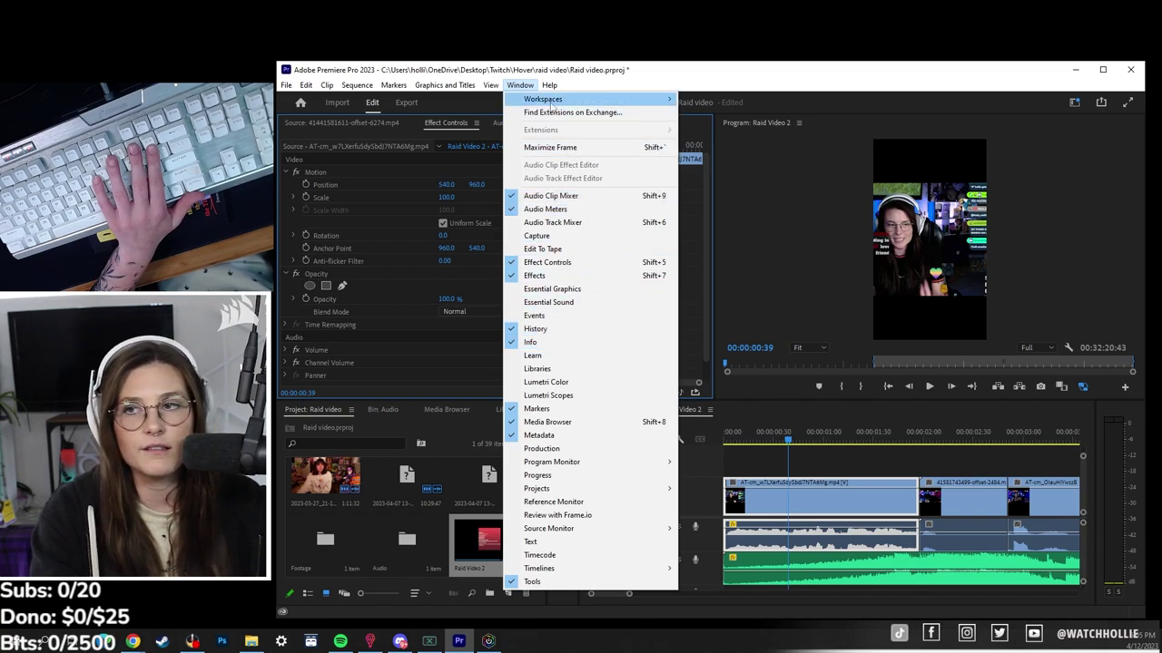
mouse_move(573, 102)
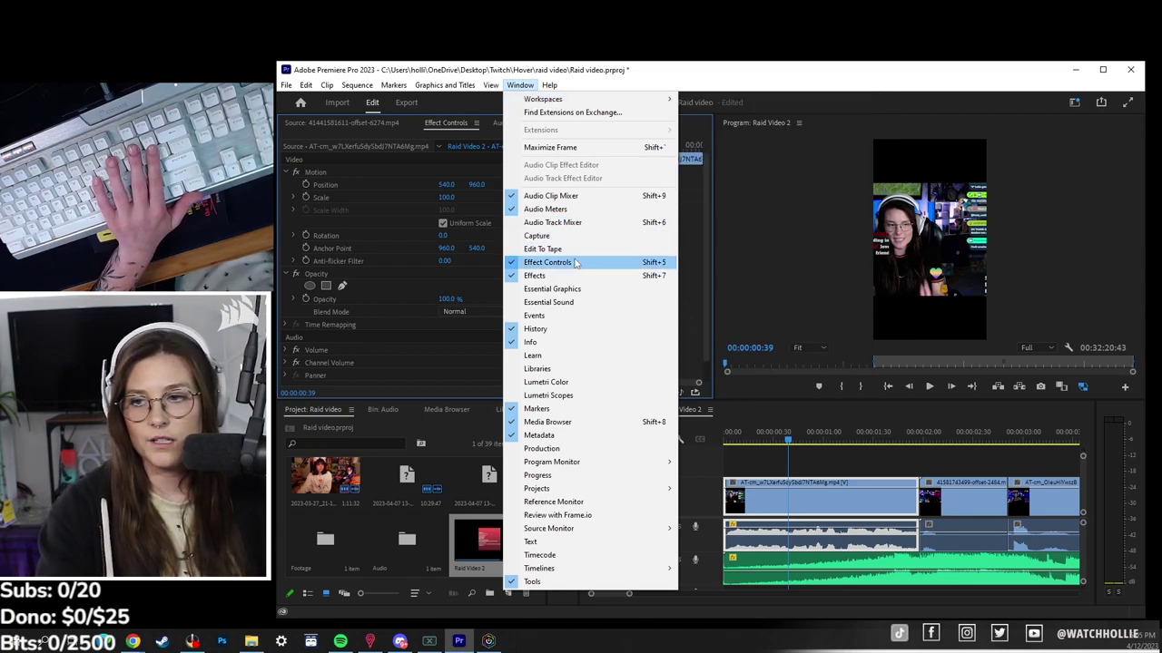
left_click(332, 414)
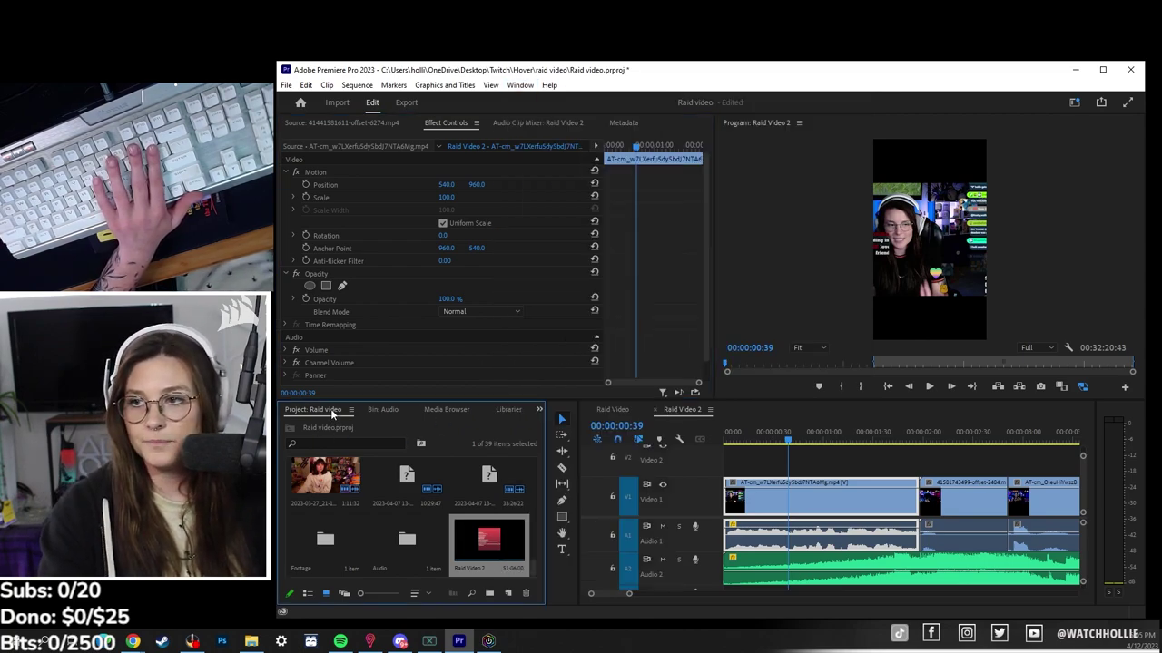
left_click(462, 123)
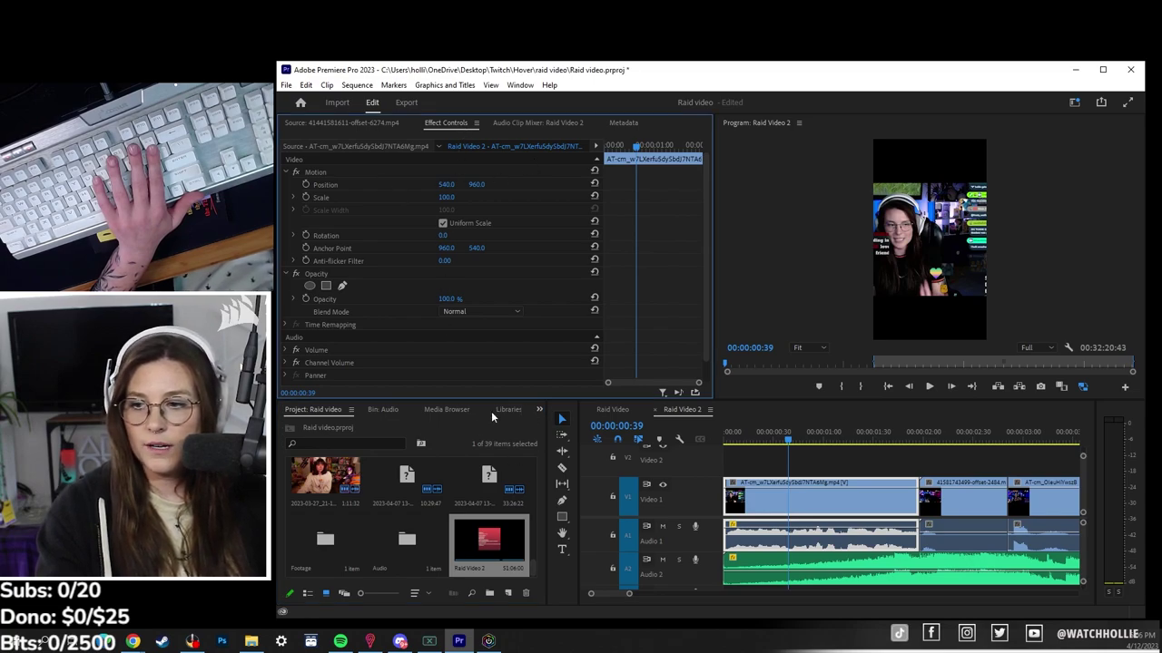
scroll(511, 473, "down", 3)
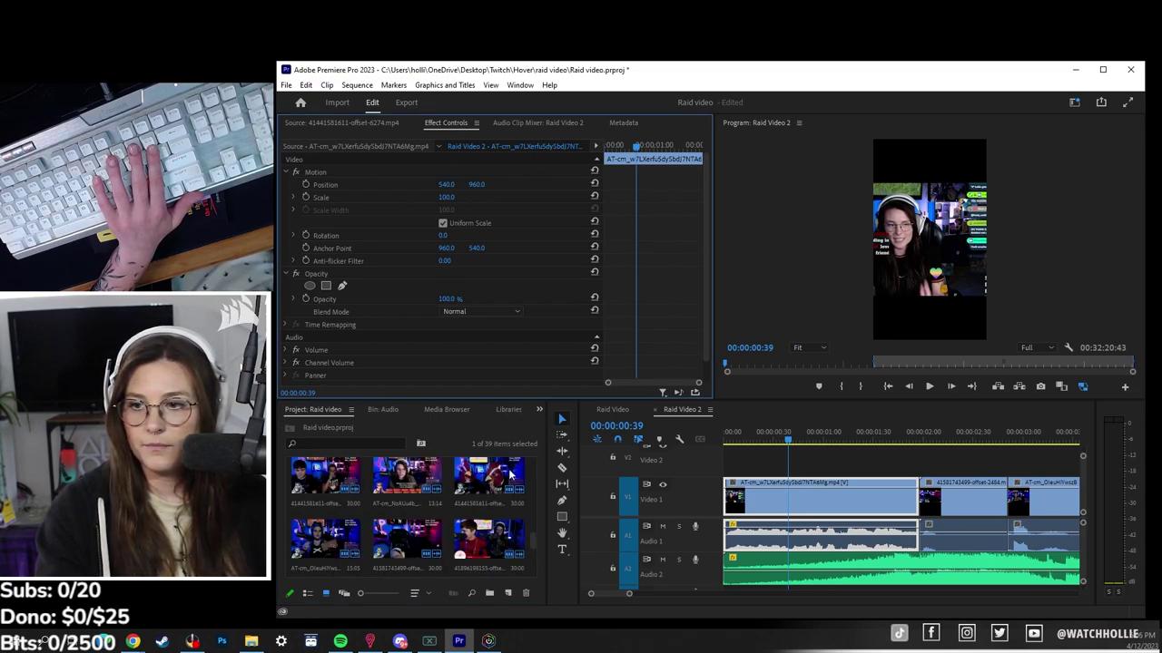
left_click(539, 409)
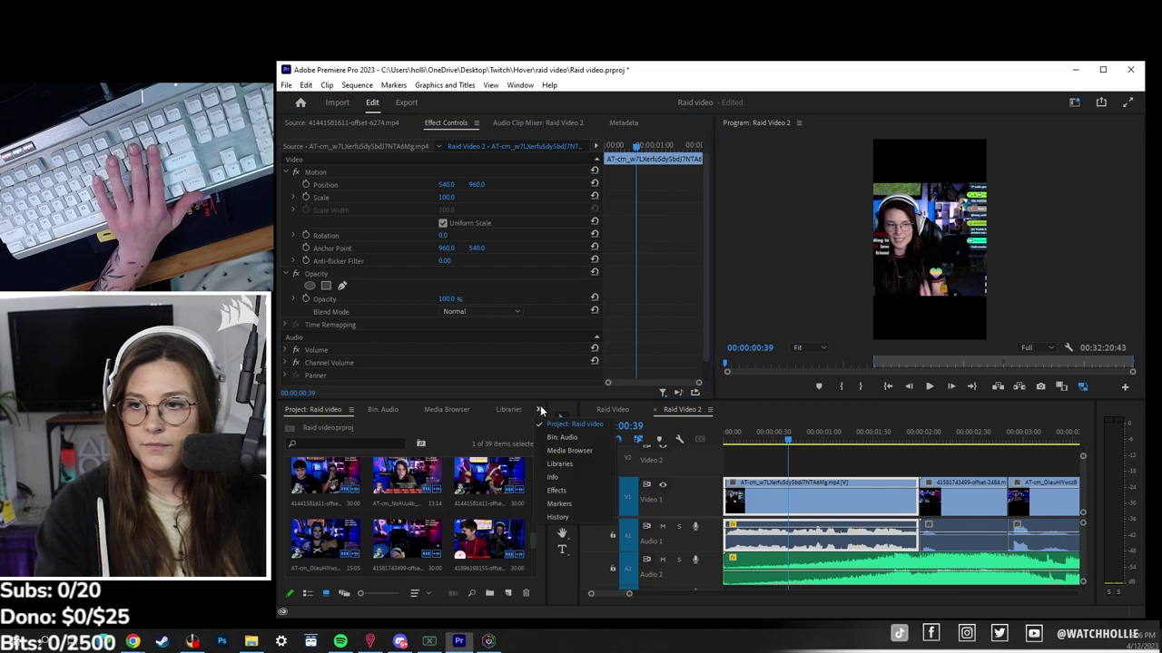
left_click(586, 490)
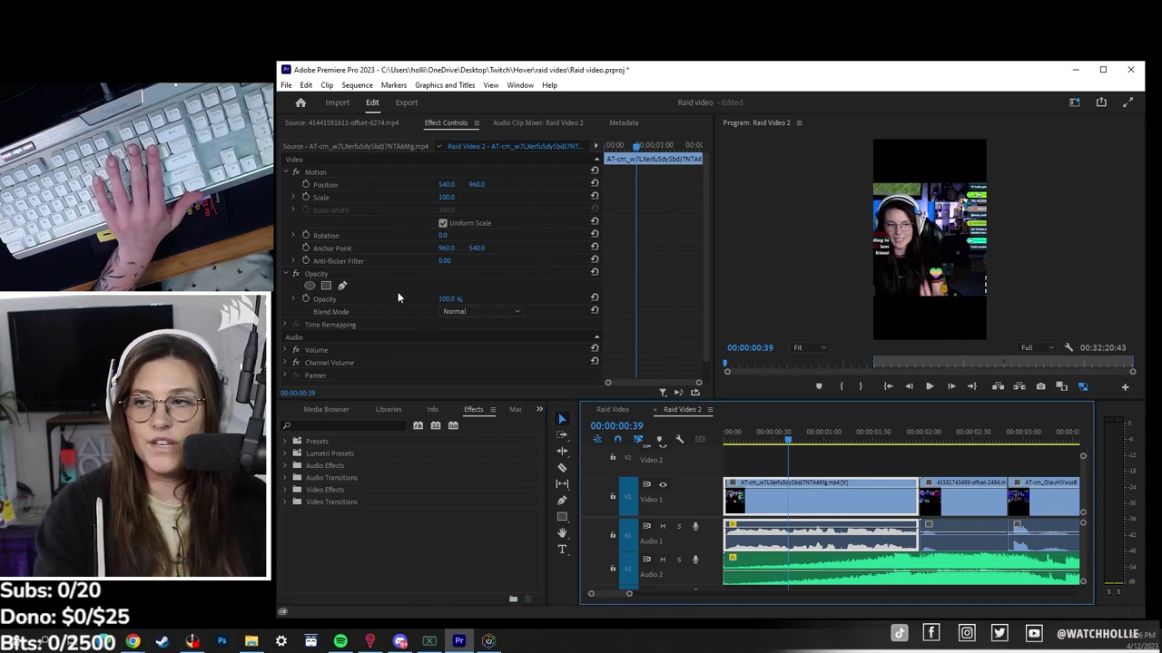
scroll(397, 291, "down", 1)
scroll(398, 291, "up", 1)
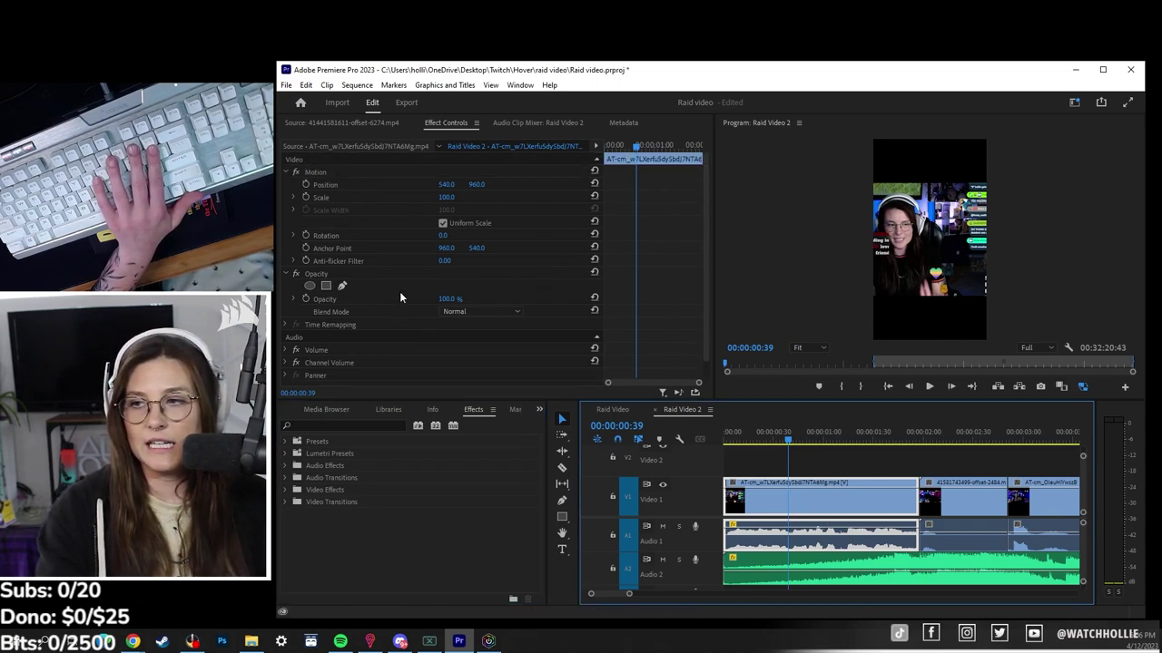
Search the effects for "cross" and apply a Cross Dissolve between the second and third clips on Video 1
left_click(361, 425)
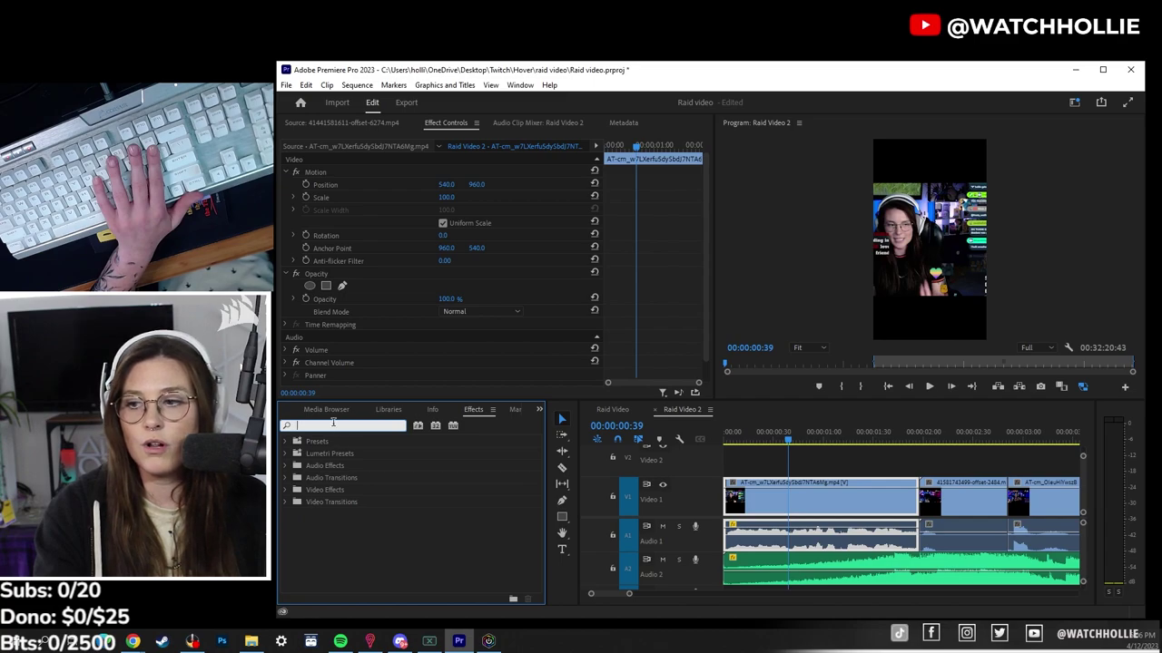
type("cross")
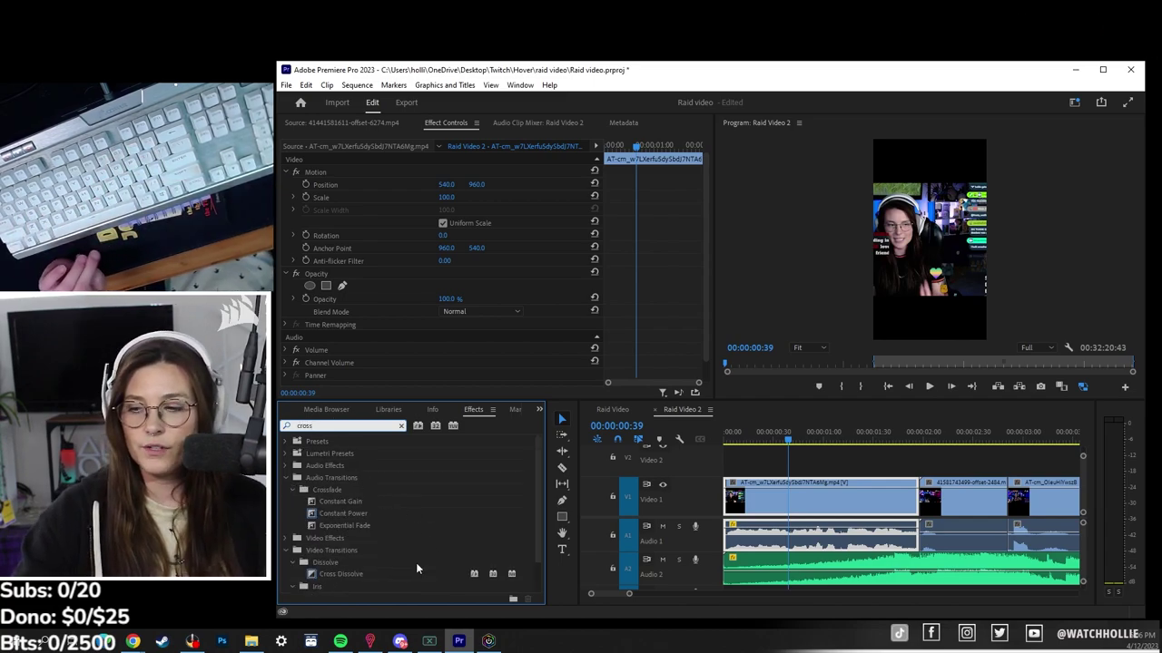
left_click(356, 514)
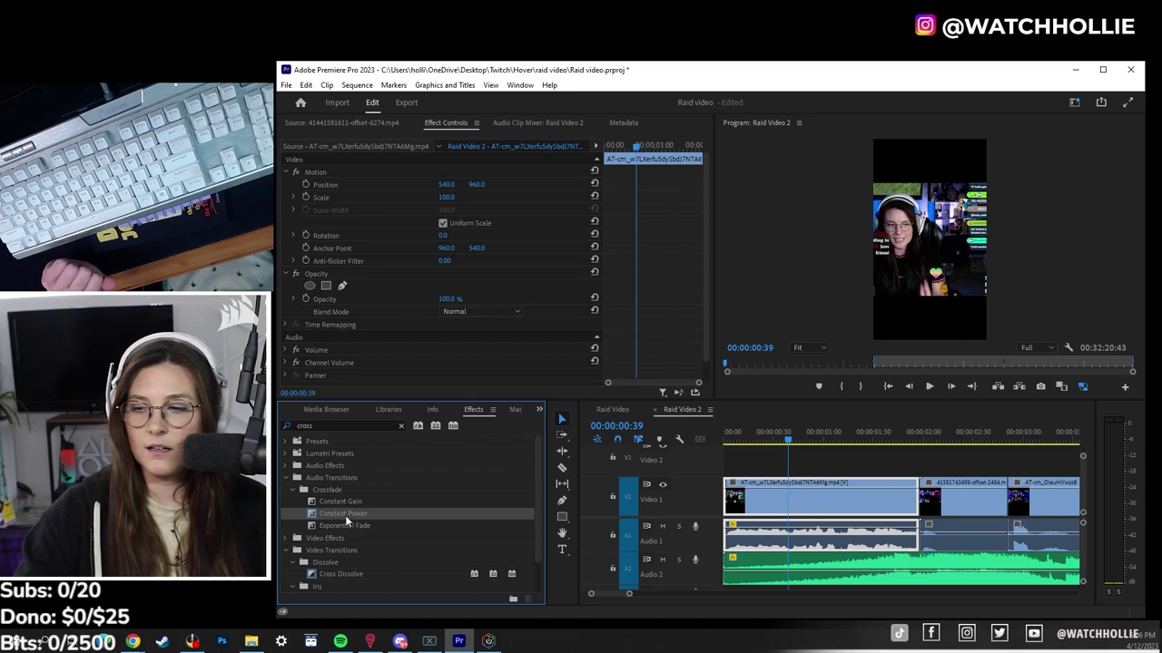
left_click(343, 572)
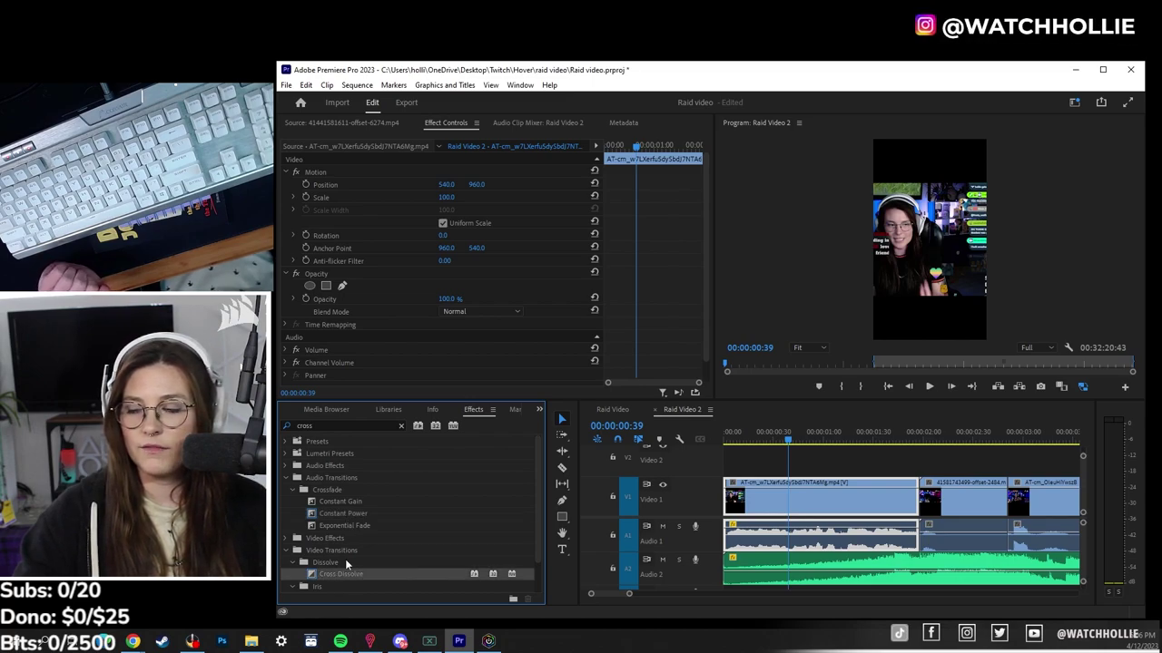
mouse_move(369, 513)
left_mouse_down()
mouse_move(934, 542)
mouse_move(369, 530)
left_mouse_up()
left_click_drag(337, 577, 1026, 508)
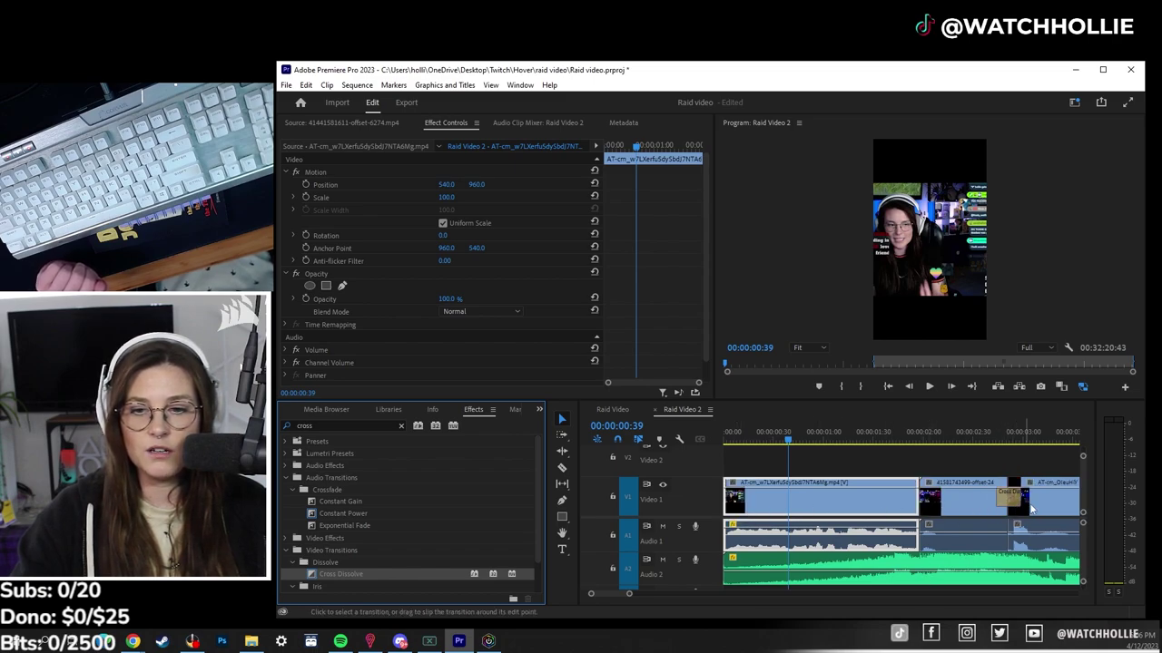
Scrub through the Cross Dissolve between the second and third clips to preview it, and return near the sequence start
left_click(1005, 440)
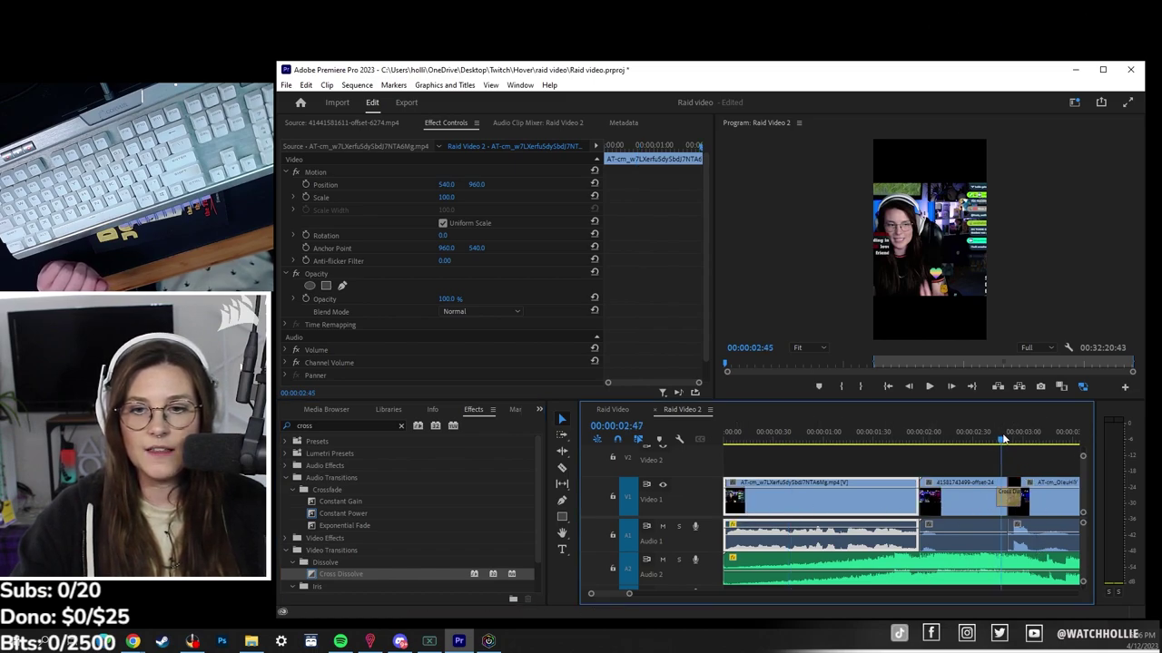
left_click_drag(1005, 439, 1018, 445)
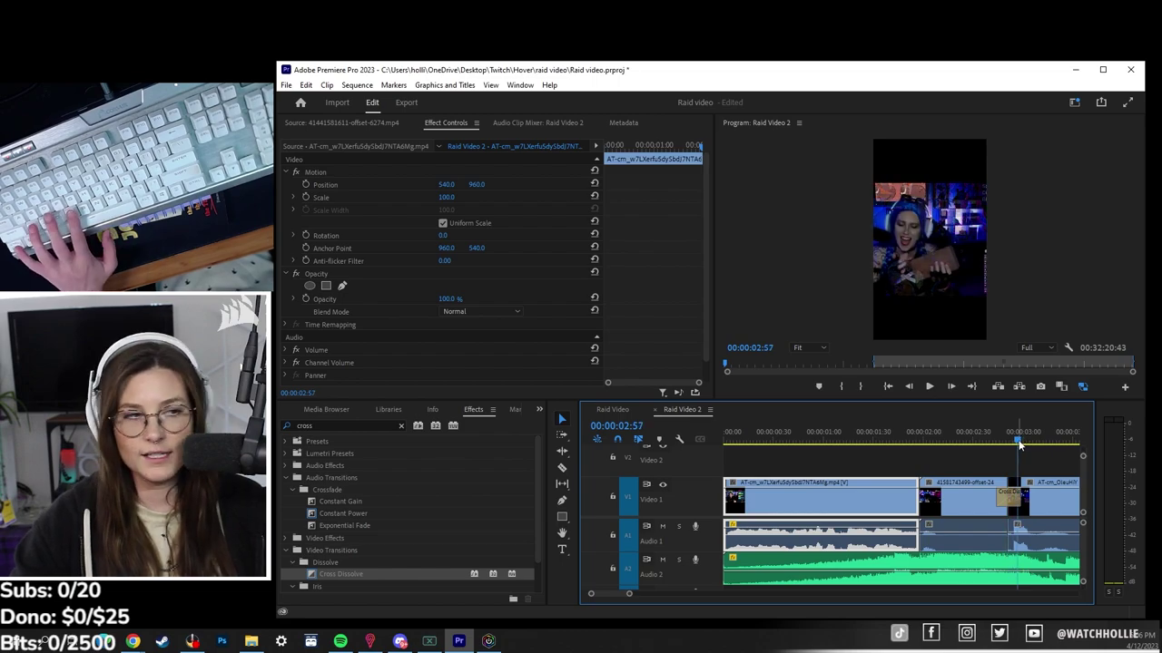
left_click(776, 442)
key("minus")
key("minus")
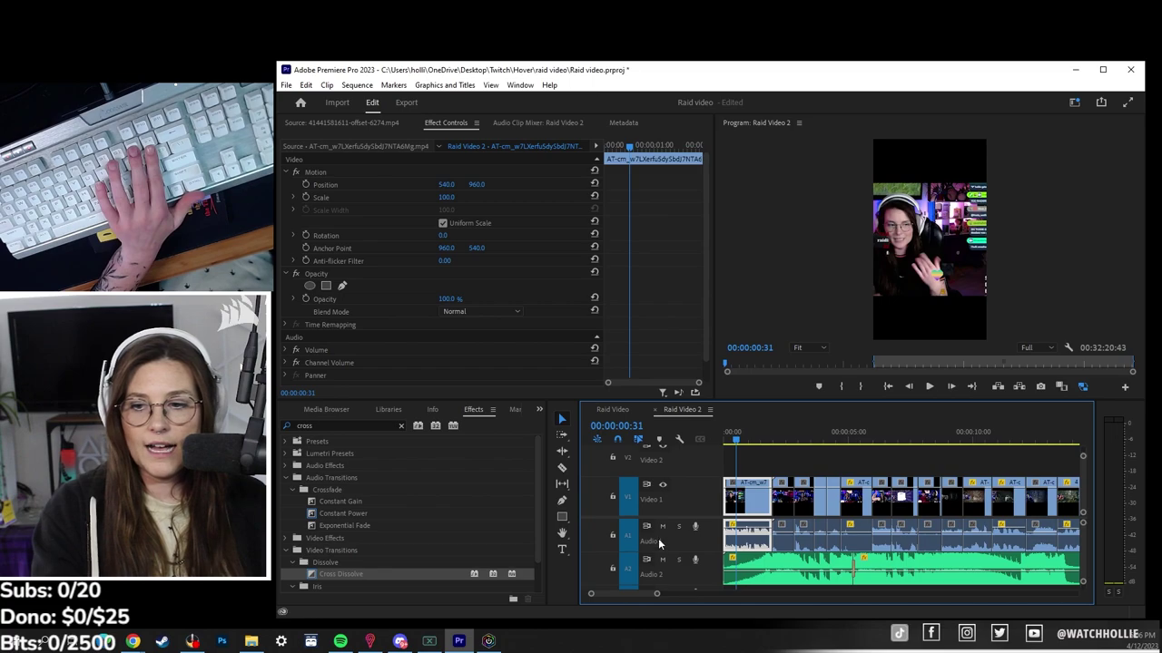
Mute Audio 1 and Audio 2, and scale and reposition the opening Video 1 clips to fill the vertical frame
key("equal")
key("equal")
key("equal")
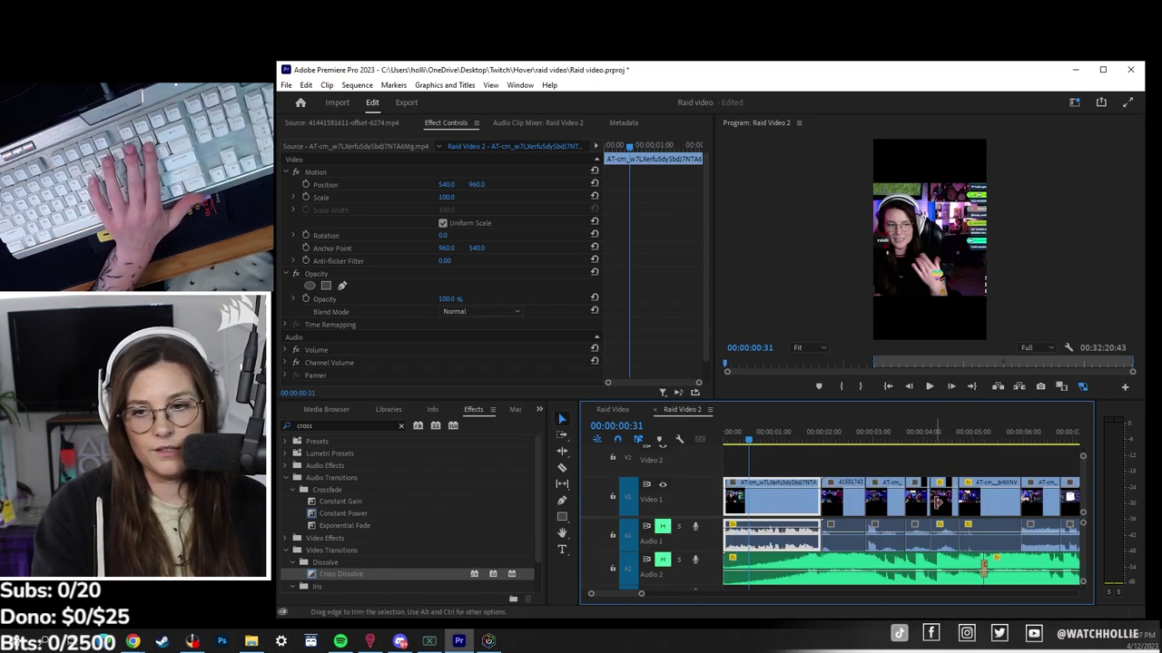
left_click(758, 442)
left_click_drag(758, 442, 750, 442)
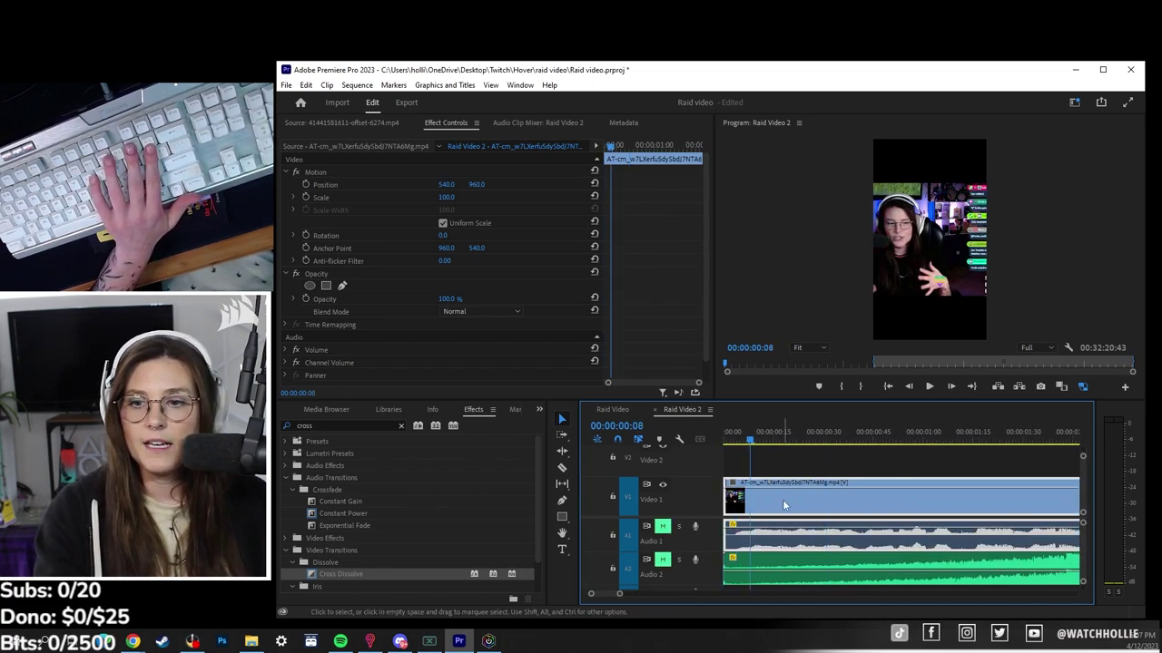
mouse_move(446, 197)
left_mouse_down()
mouse_move(520, 198)
mouse_move(451, 185)
left_mouse_up()
left_click_drag(750, 442, 1066, 443)
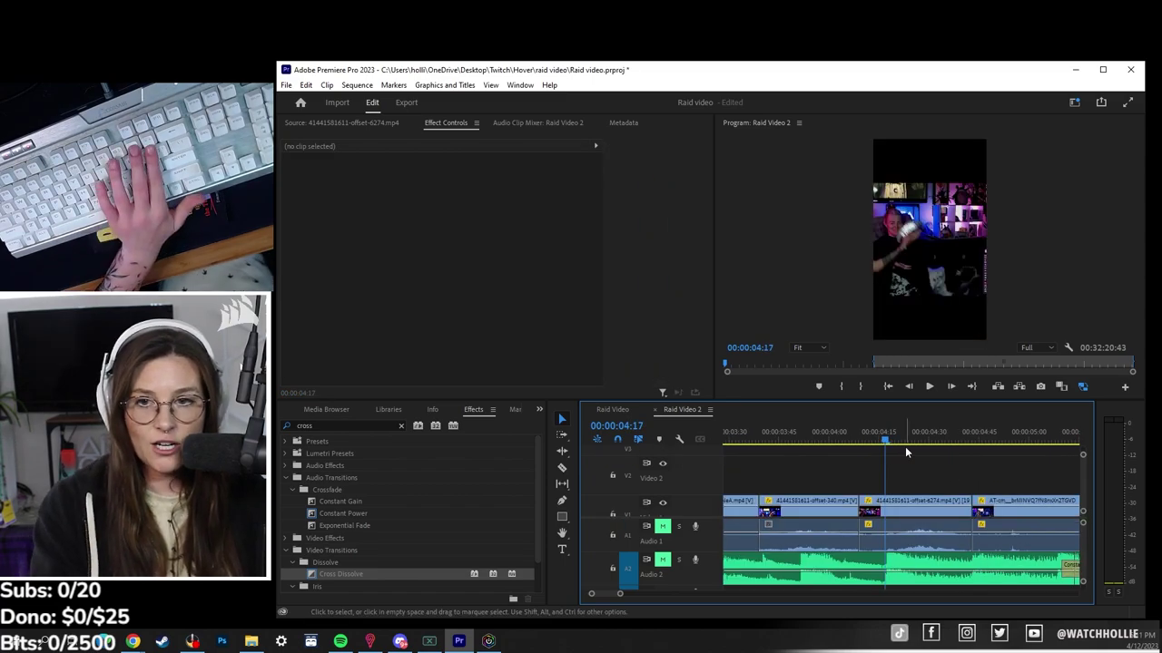
left_click(903, 443)
key("minus")
left_click_drag(922, 512, 926, 491)
left_click_drag(902, 441, 884, 441)
key("minus")
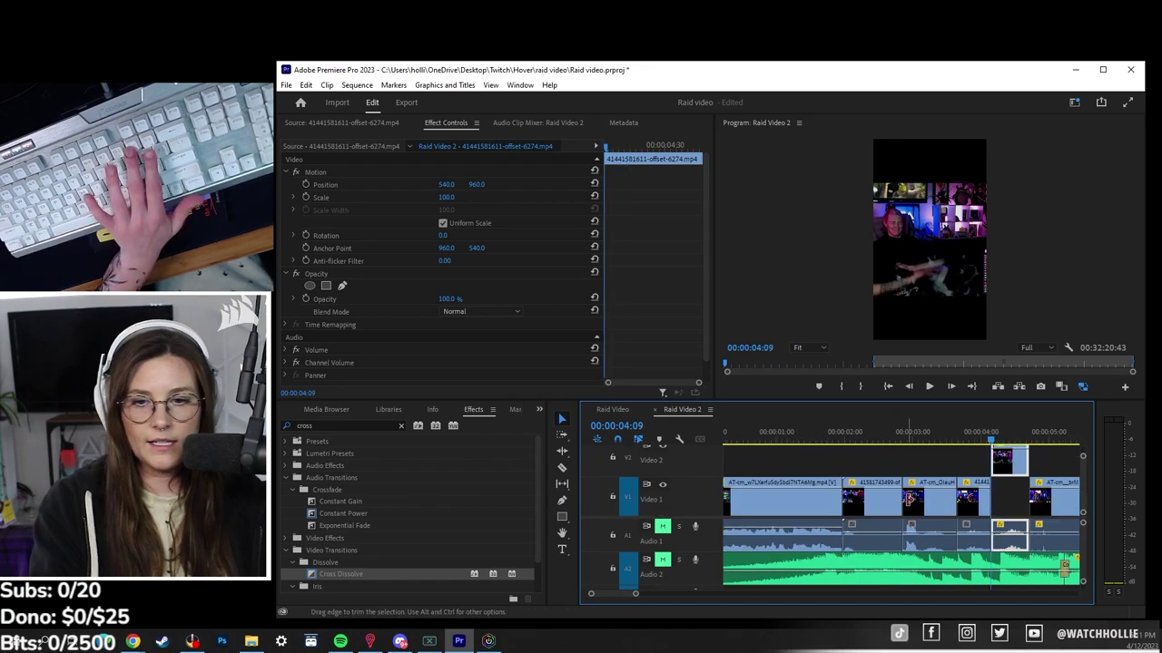
Play the clip on Video 2 and go through the neighbouring edit points
key("equal")
key("equal")
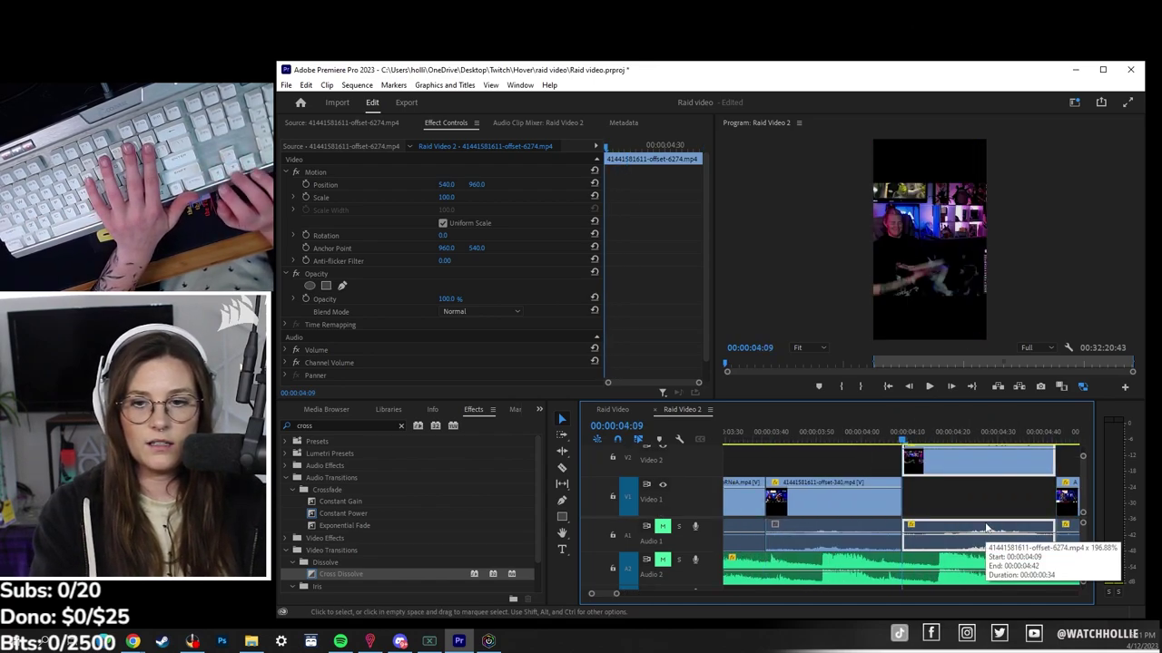
key("Down")
key("Up")
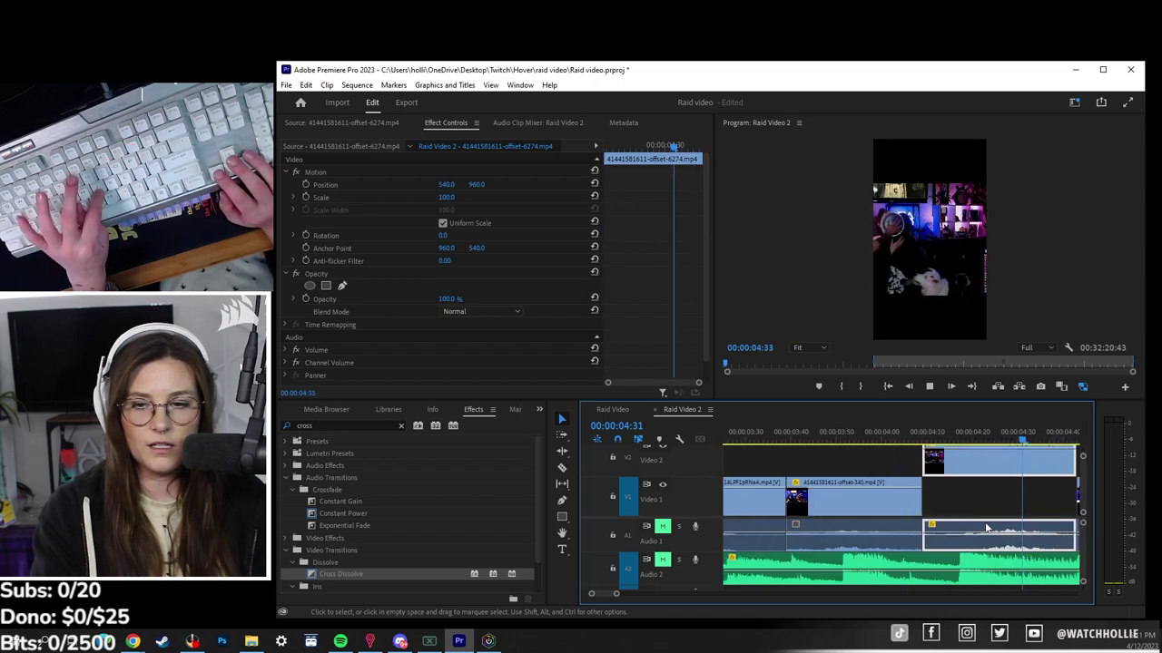
key("Up")
key("minus")
key("minus")
key("minus")
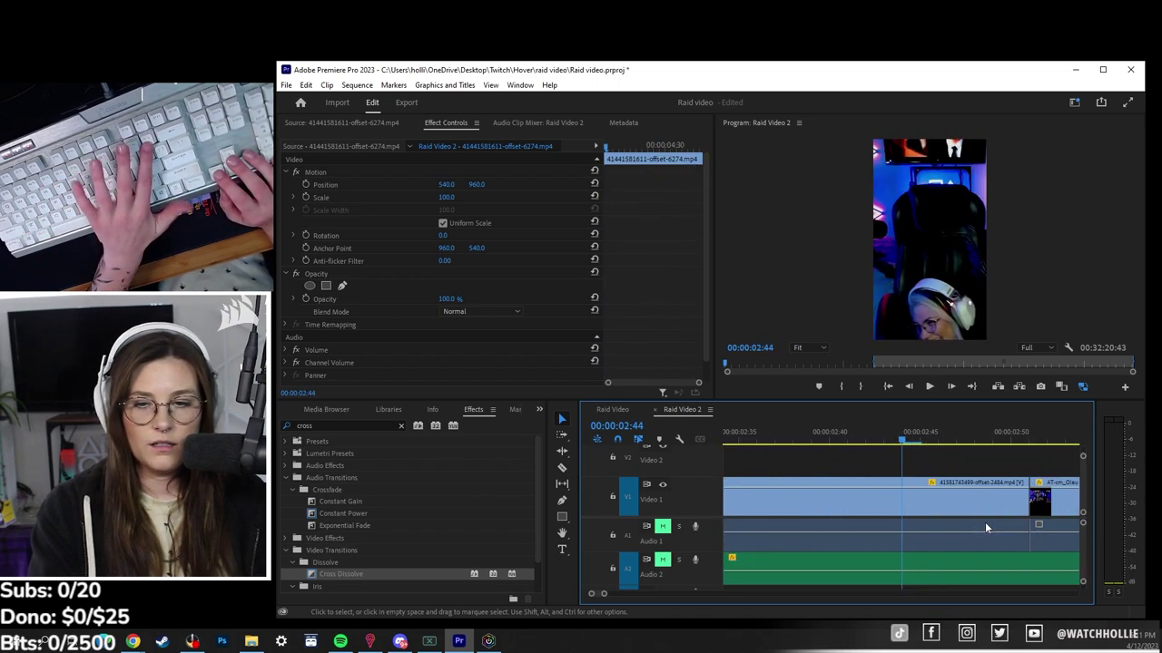
right_click(985, 528)
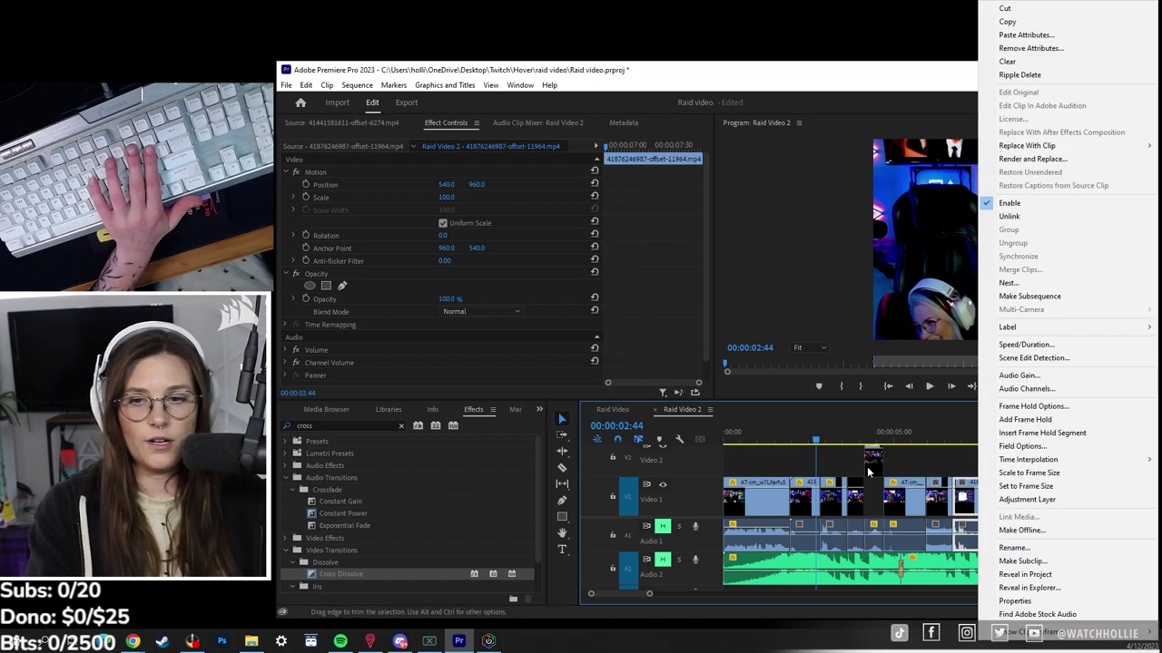
left_click(865, 457)
left_click(870, 436)
key("equal")
key("equal")
key("equal")
key("minus")
key("minus")
key("minus")
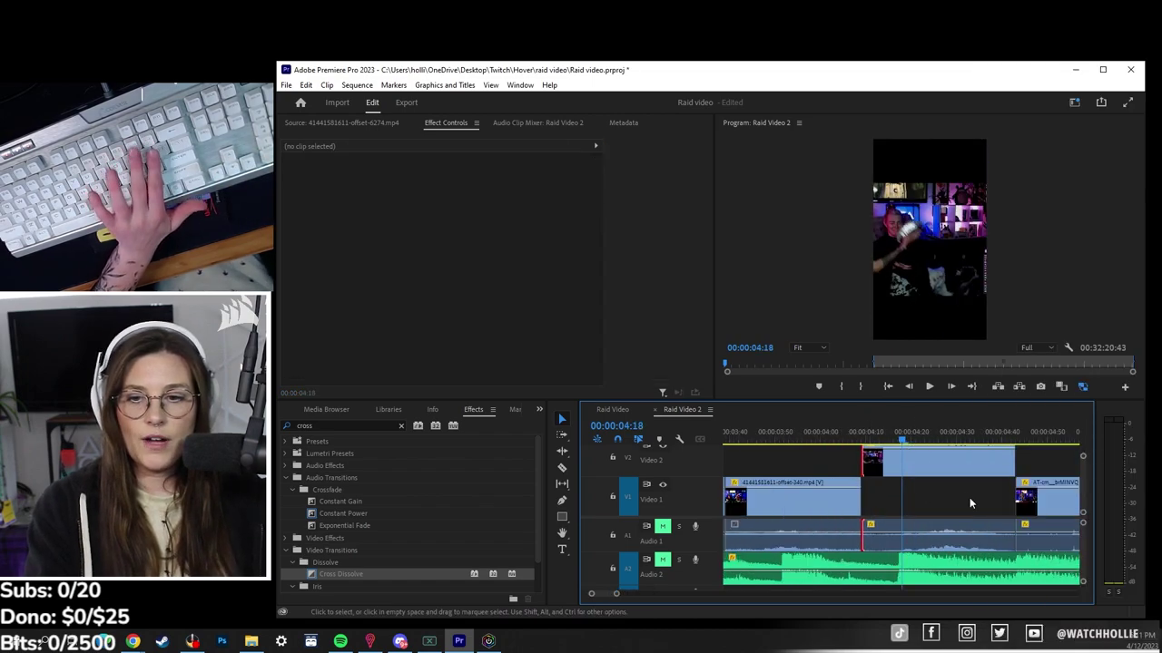
Target Video 1 instead of the other video tracks and paste a copy of the 6274 clip beneath the Video 2 clip at 00:00:04:09
scroll(630, 506, "up", 1)
scroll(629, 506, "up", 2)
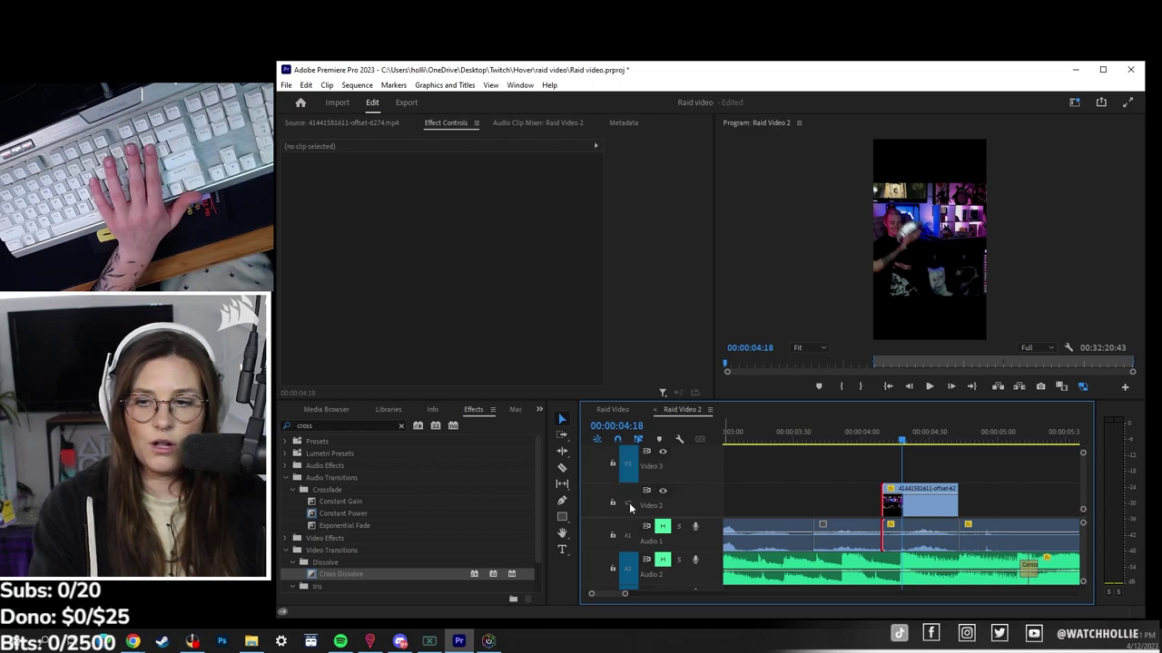
left_click(628, 467)
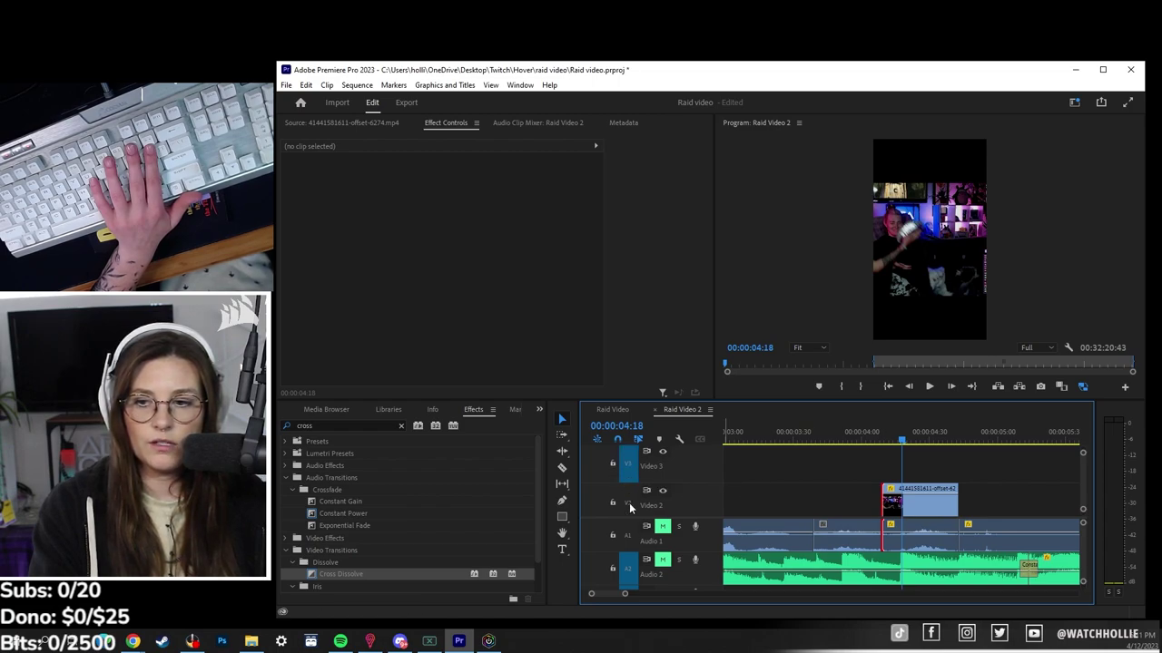
left_click(629, 503)
left_click(629, 503)
left_click(628, 475)
scroll(630, 481, "down", 2)
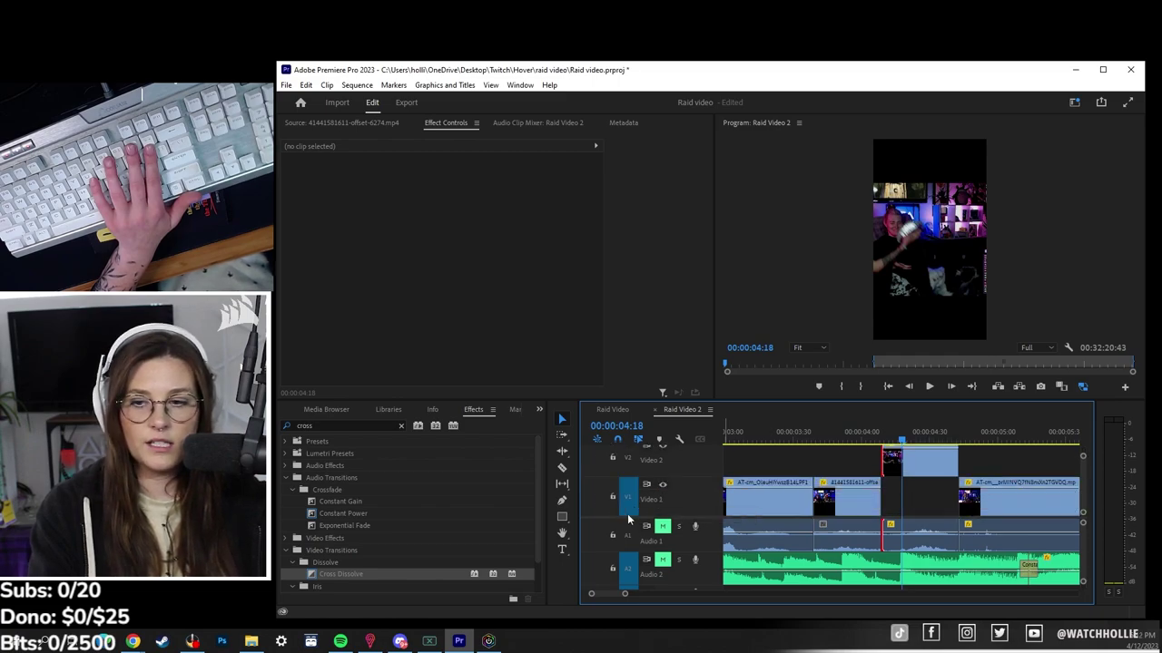
left_click(883, 437)
key("ctrl+v")
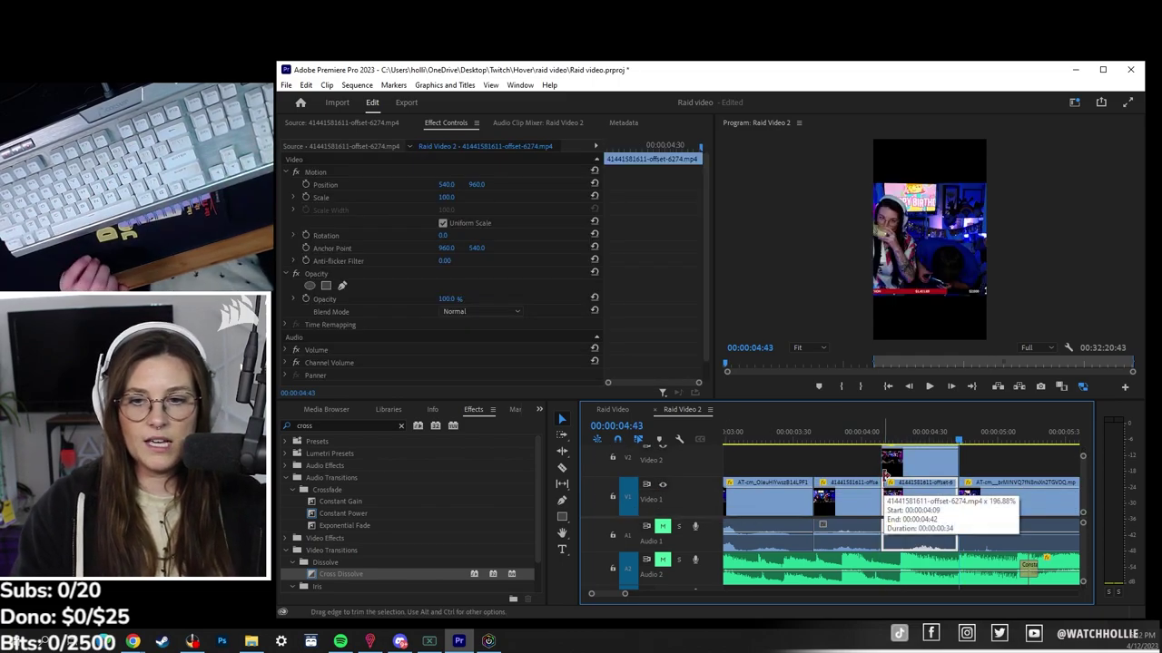
Place the playhead at 00:00:04:16 and set the scale of the Video 2 clip to 58
left_click(898, 441)
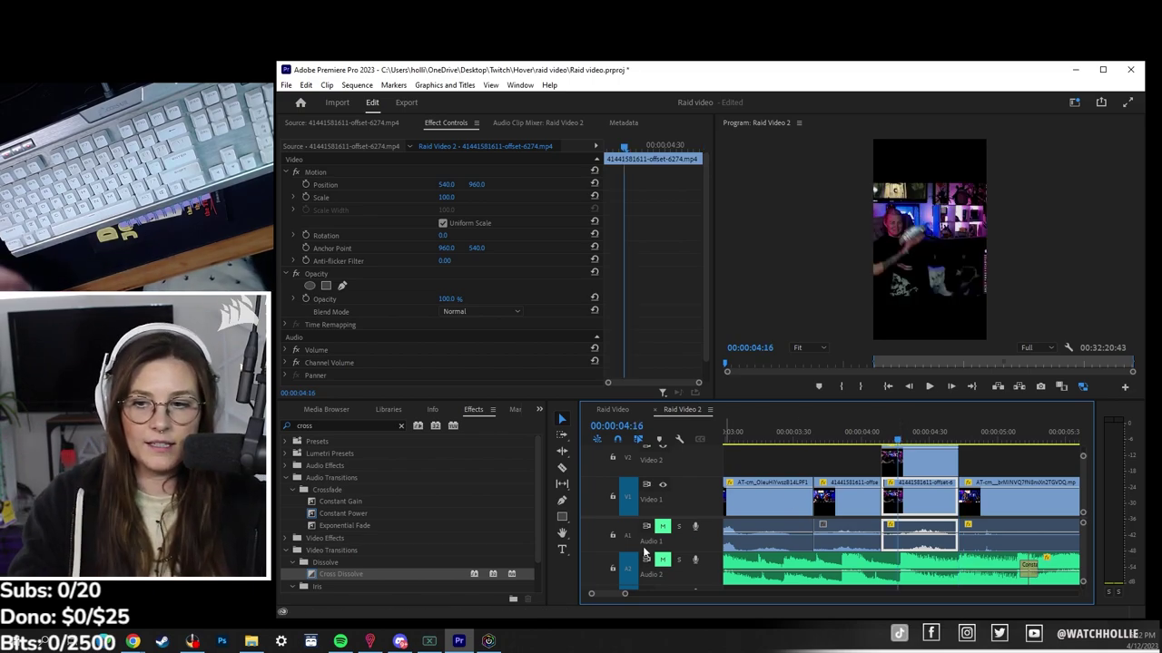
key("=")
key("=")
key("minus")
key("minus")
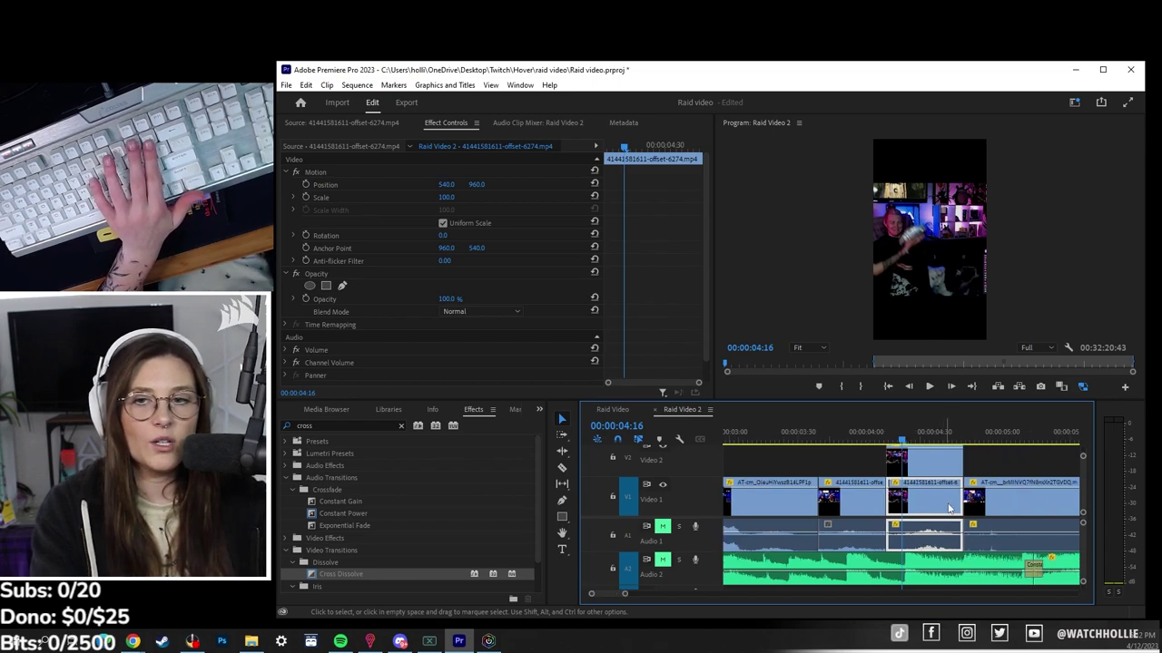
left_click(933, 474)
left_click_drag(446, 197, 657, 196)
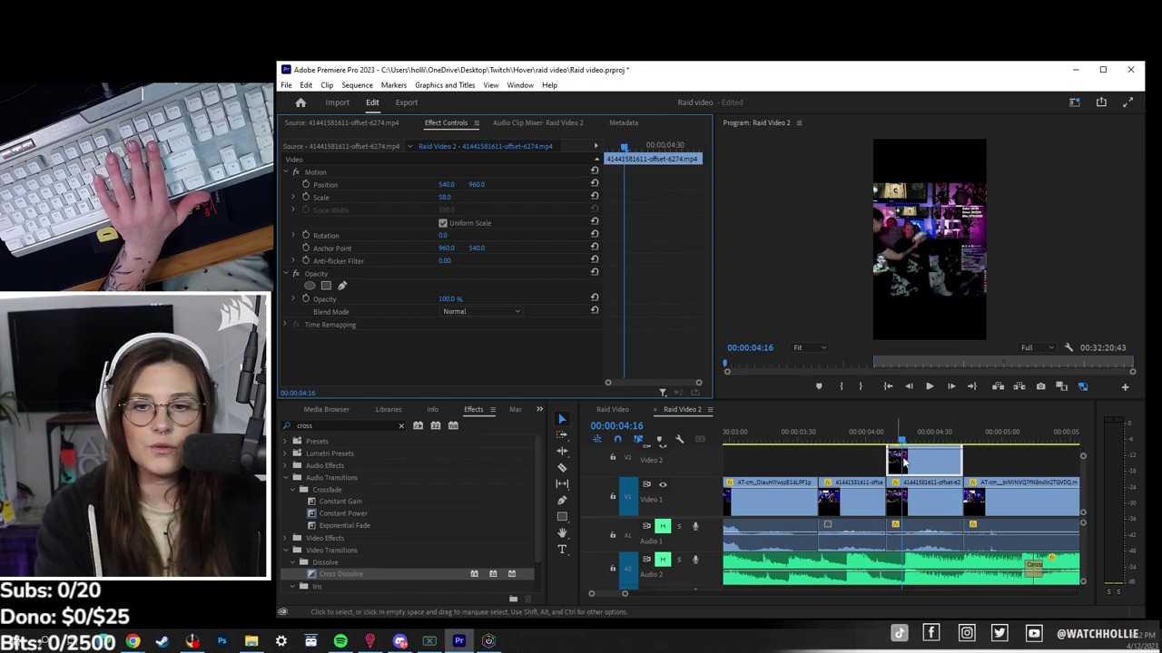
left_click(934, 467)
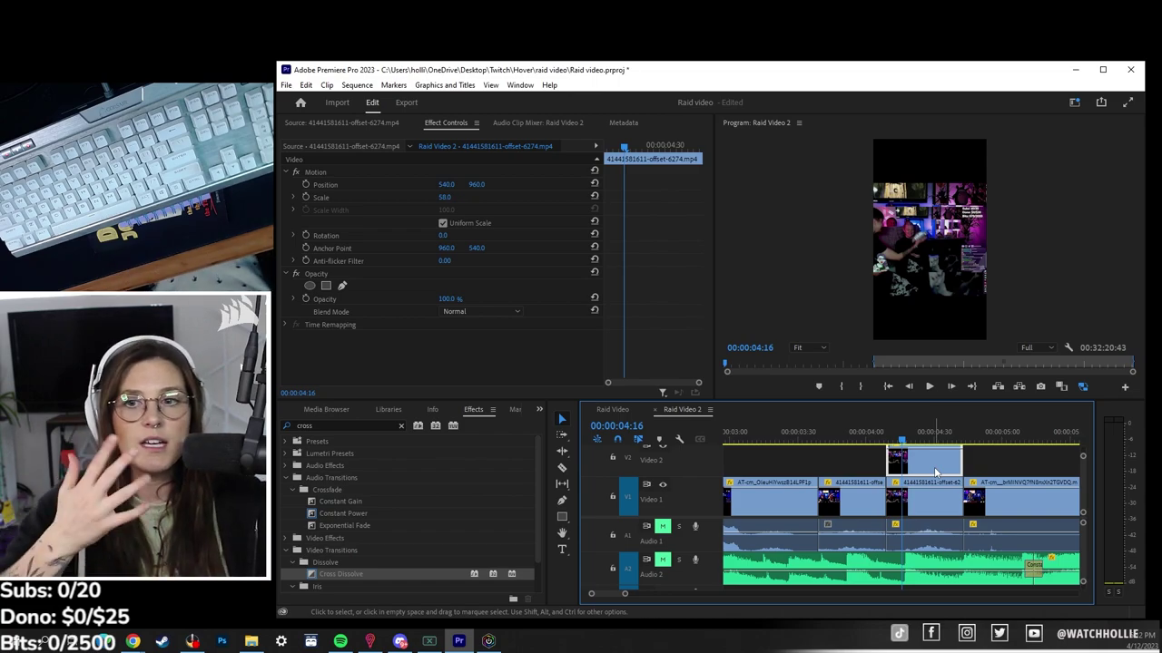
Set the scale of the duplicate clip on Video 1 to 185 so it fills the vertical frame as a background
left_click(931, 496)
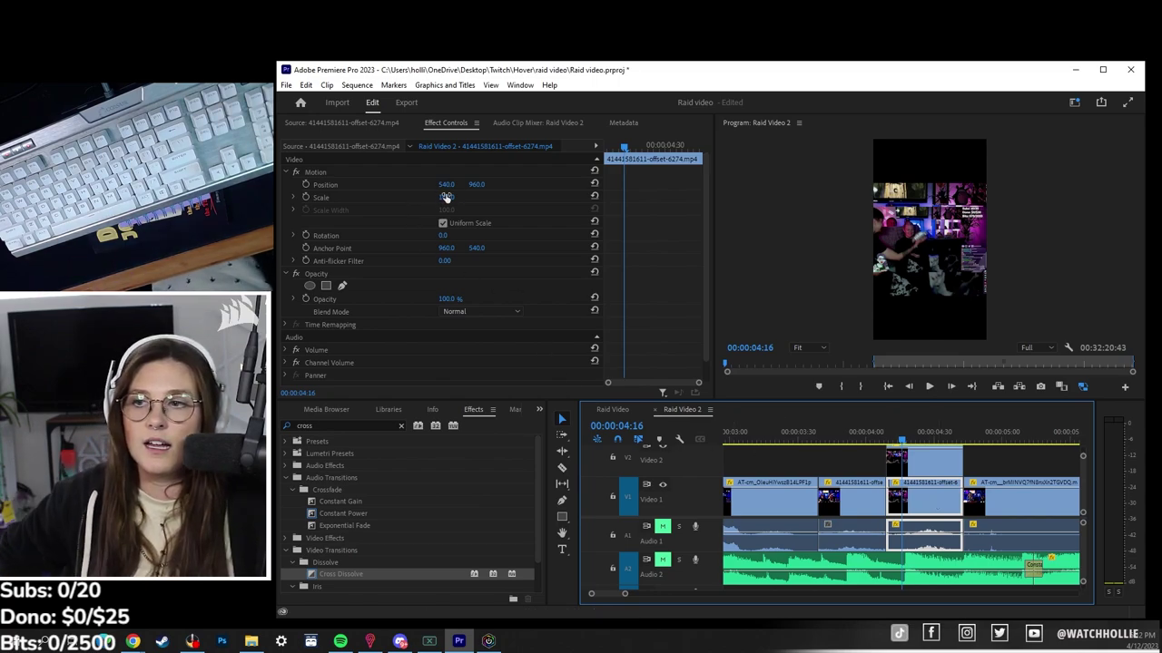
left_click_drag(446, 197, 611, 197)
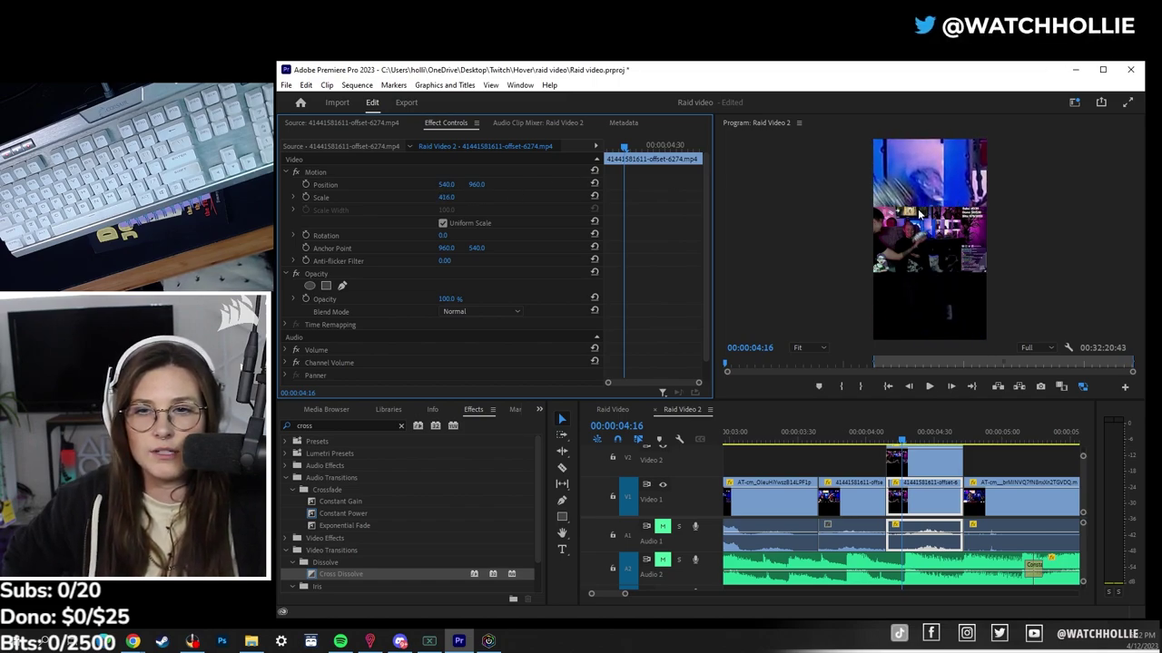
left_click_drag(450, 197, 287, 197)
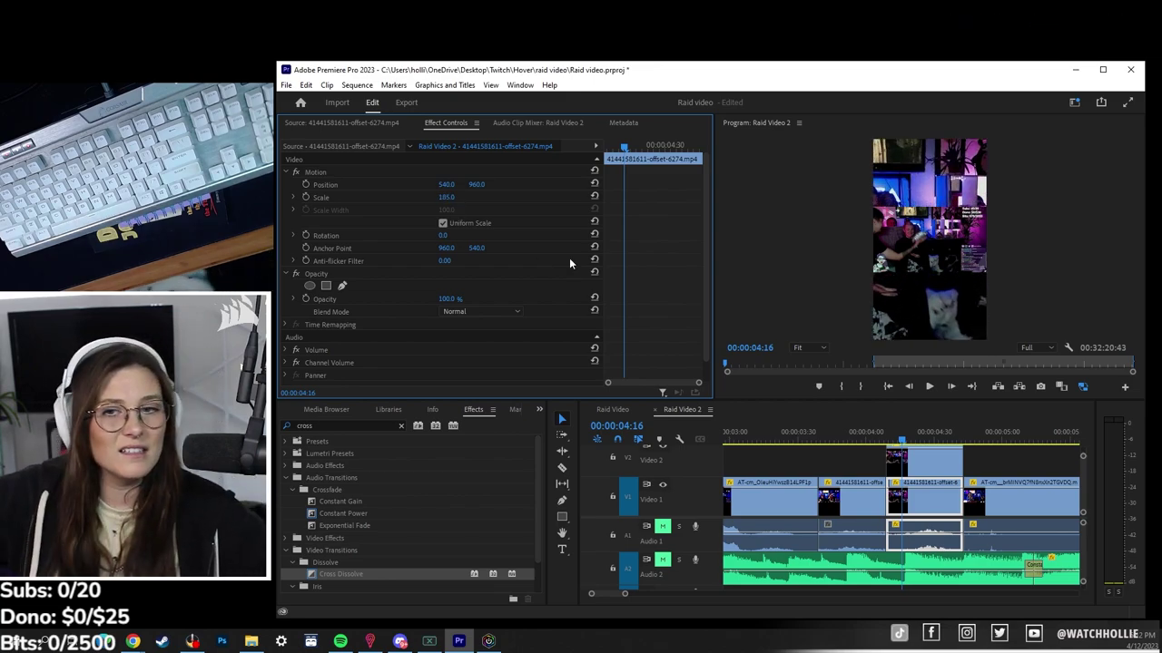
Search the effects for "blur" and apply Gaussian Blur to the background clip on Video 1
left_click(397, 426)
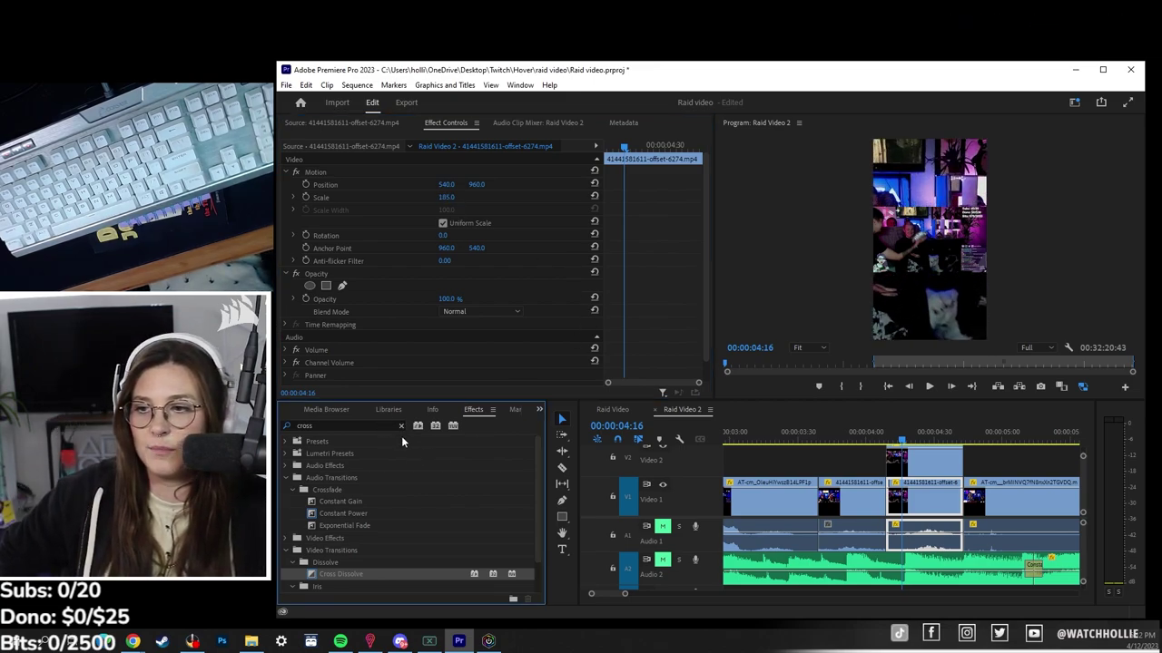
left_click(401, 425)
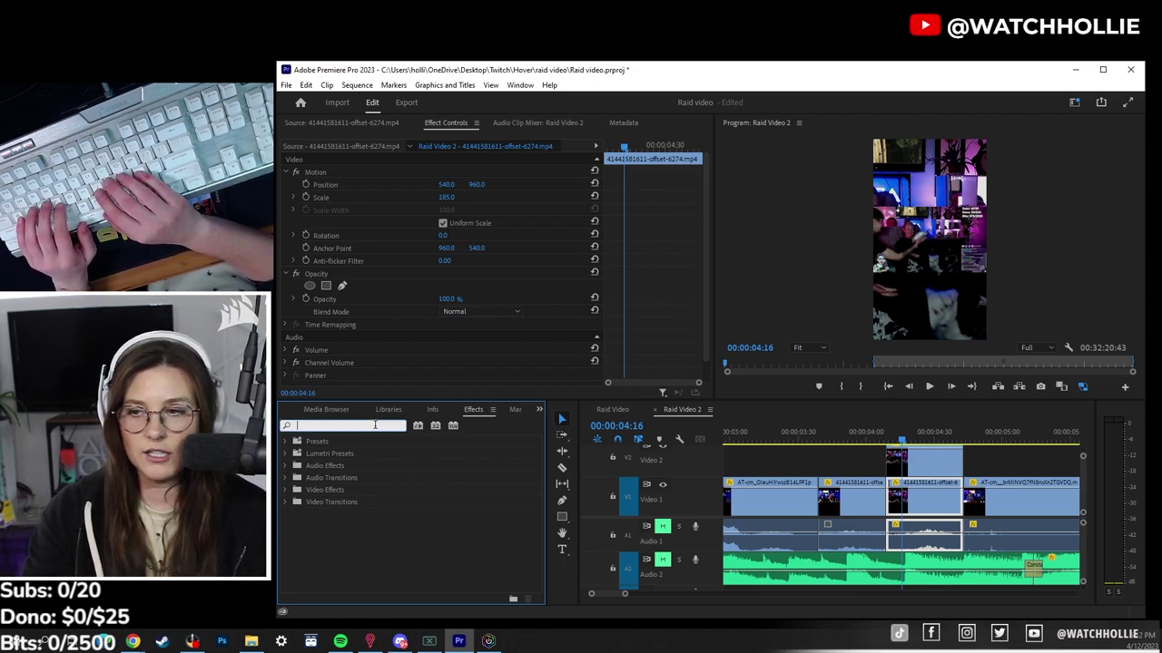
type("blur")
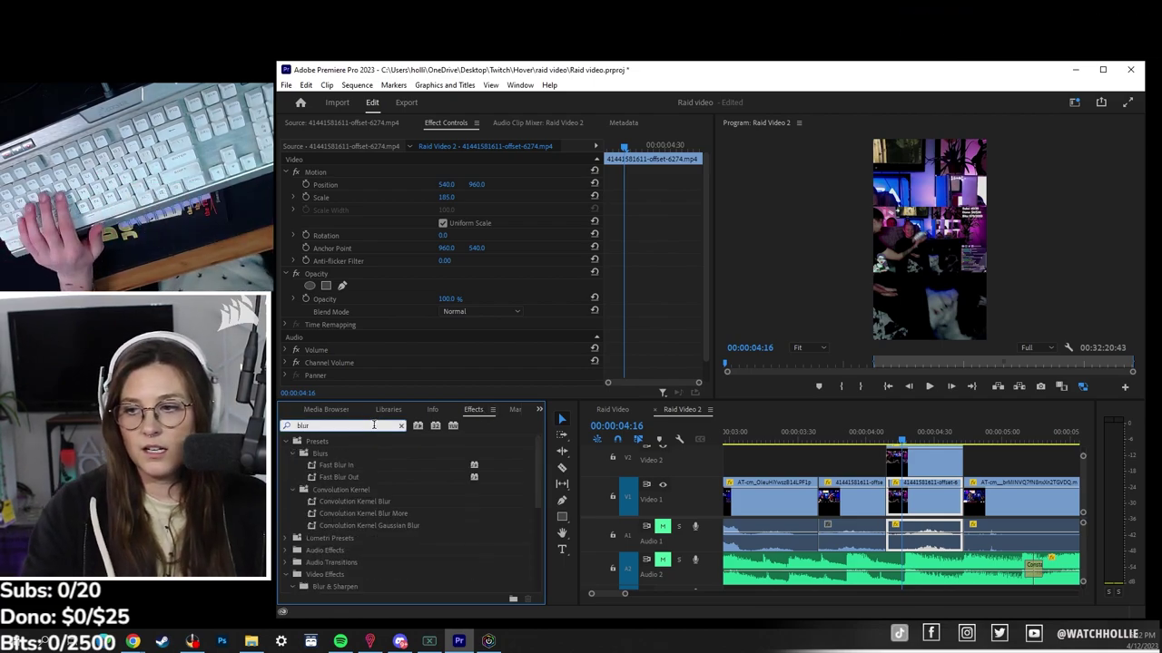
scroll(387, 560, "down", 5)
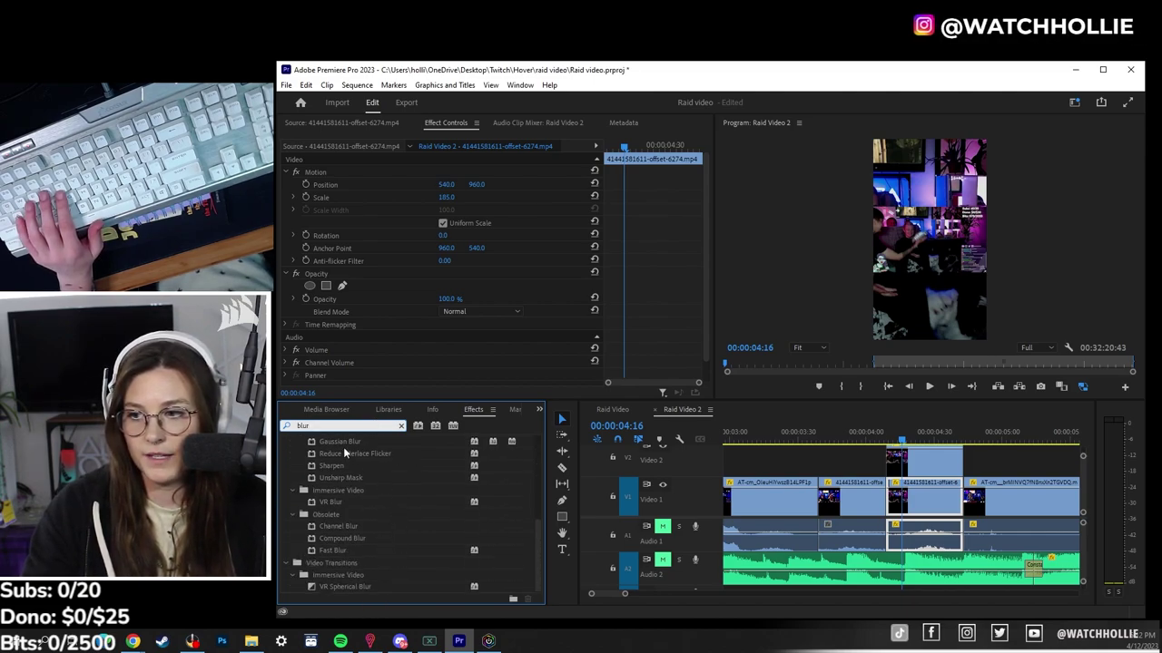
left_click_drag(338, 448, 939, 512)
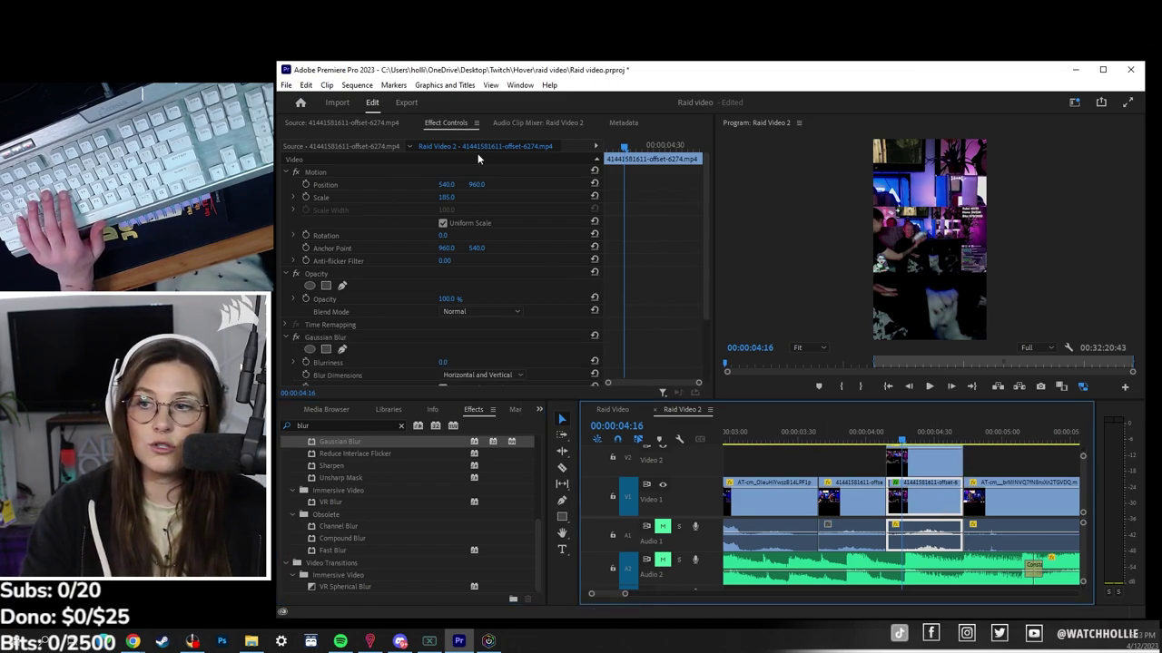
Set the Gaussian Blur's Blurriness to 108 on the background clip and play the section to check it
scroll(437, 303, "down", 3)
left_click(344, 266)
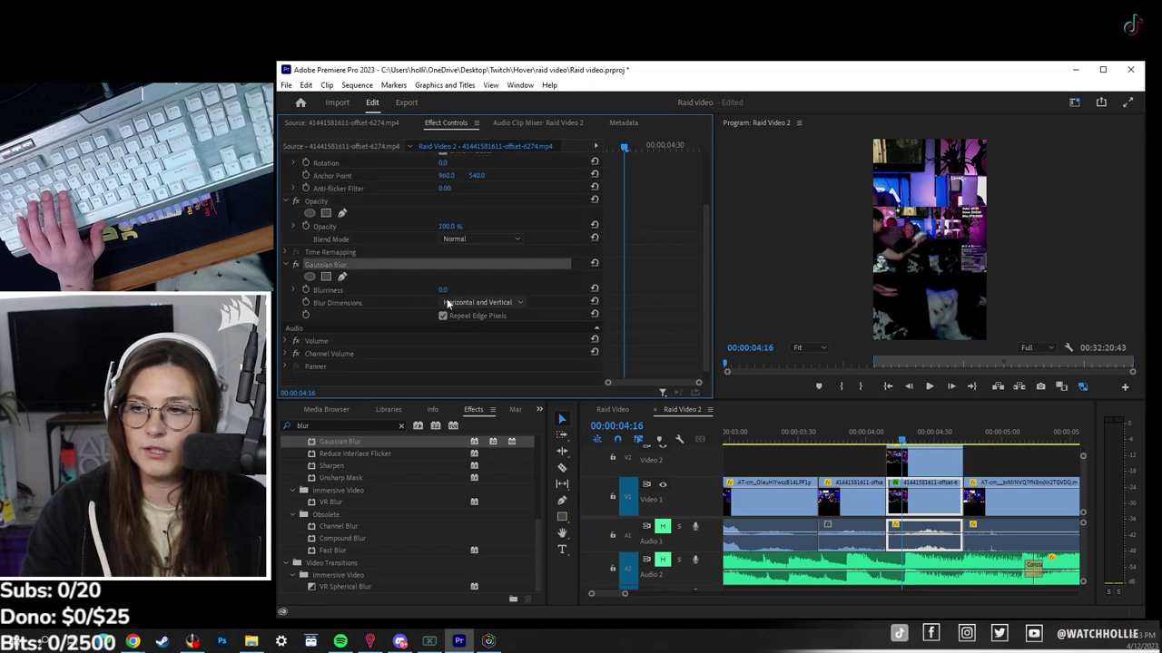
left_click_drag(442, 290, 844, 289)
left_click_drag(746, 290, 540, 290)
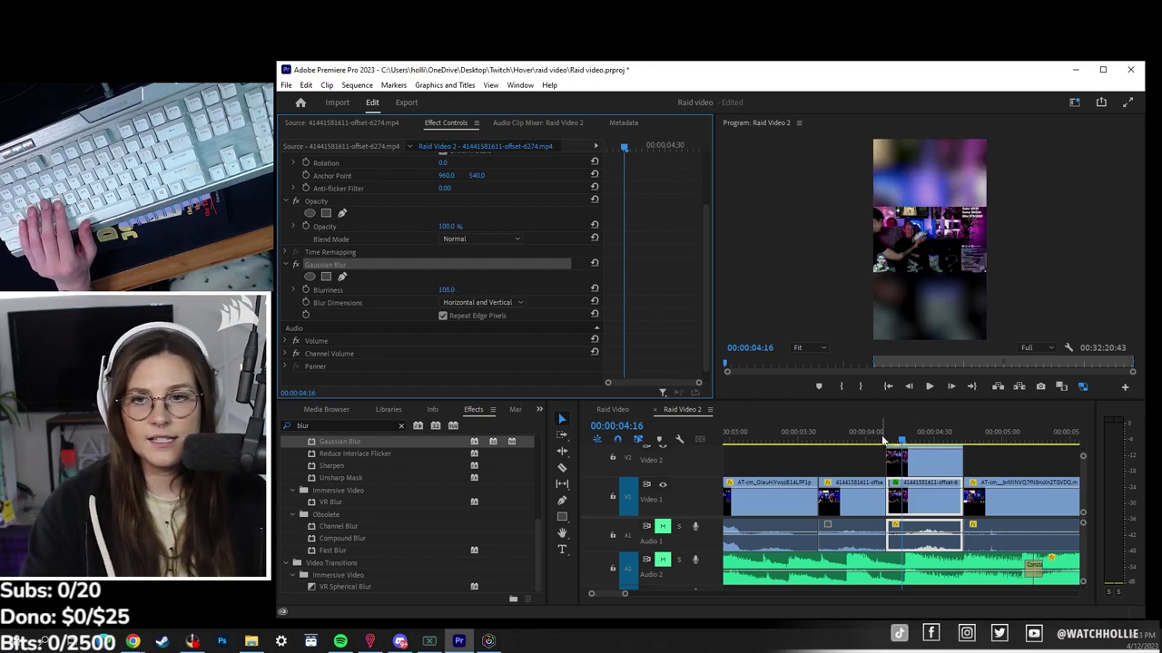
left_click(921, 449)
key("space")
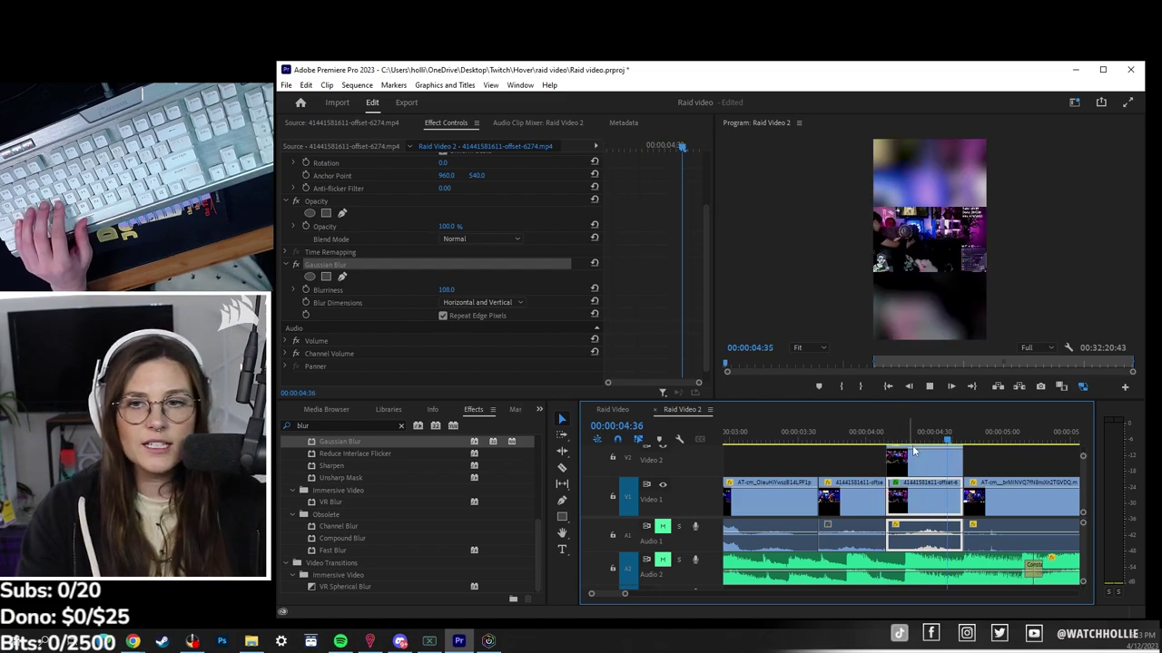
left_click(913, 442)
left_click_drag(912, 442, 927, 442)
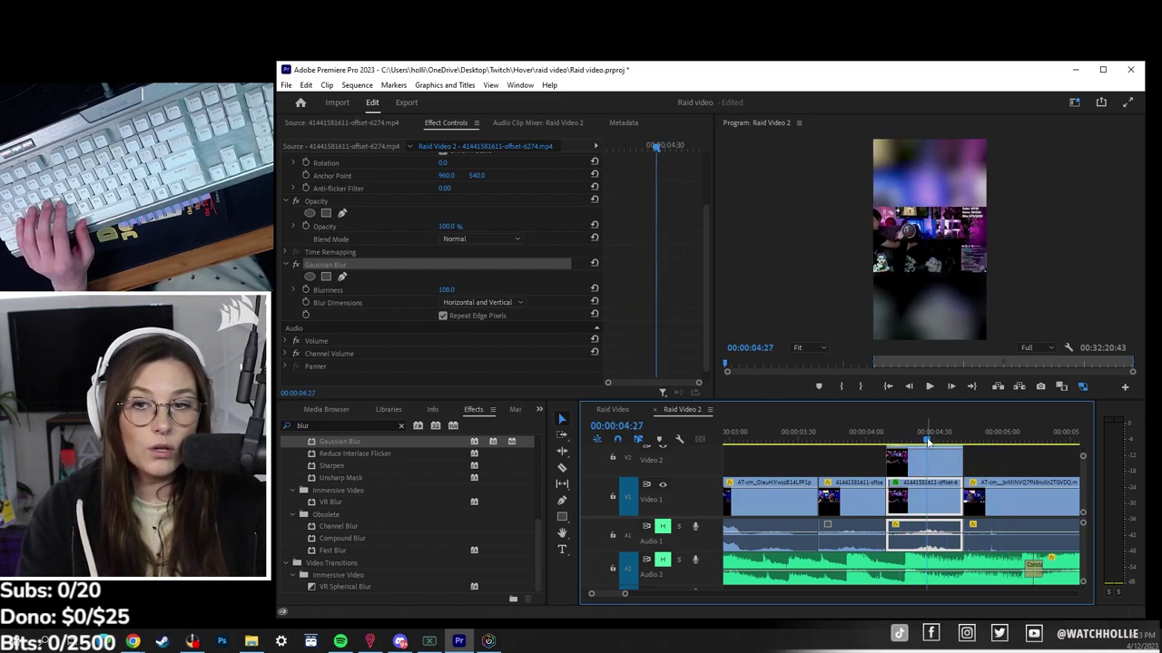
Set the Video 2 clip's scale to 112 and its horizontal position to 1064
left_click(926, 461)
mouse_move(441, 197)
left_mouse_down()
mouse_move(459, 198)
mouse_move(451, 184)
left_mouse_up()
mouse_move(927, 439)
left_mouse_down()
mouse_move(893, 432)
mouse_move(925, 429)
left_mouse_up()
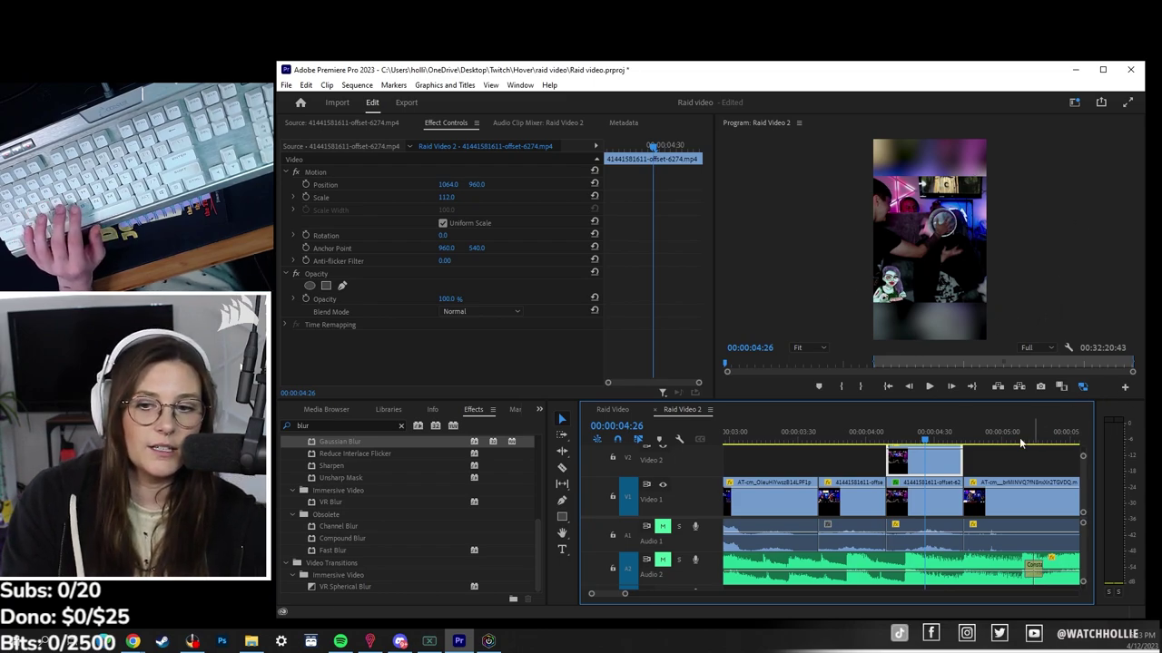
key("minus")
key("minus")
key("minus")
key("minus")
key("minus")
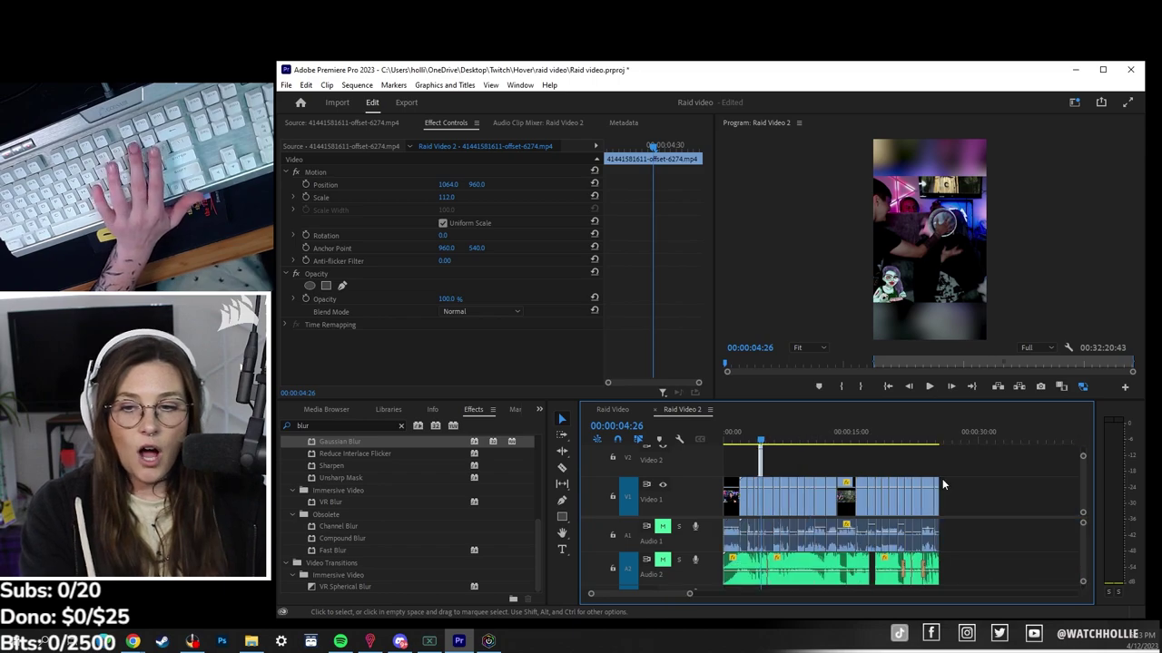
key("equal")
key("equal")
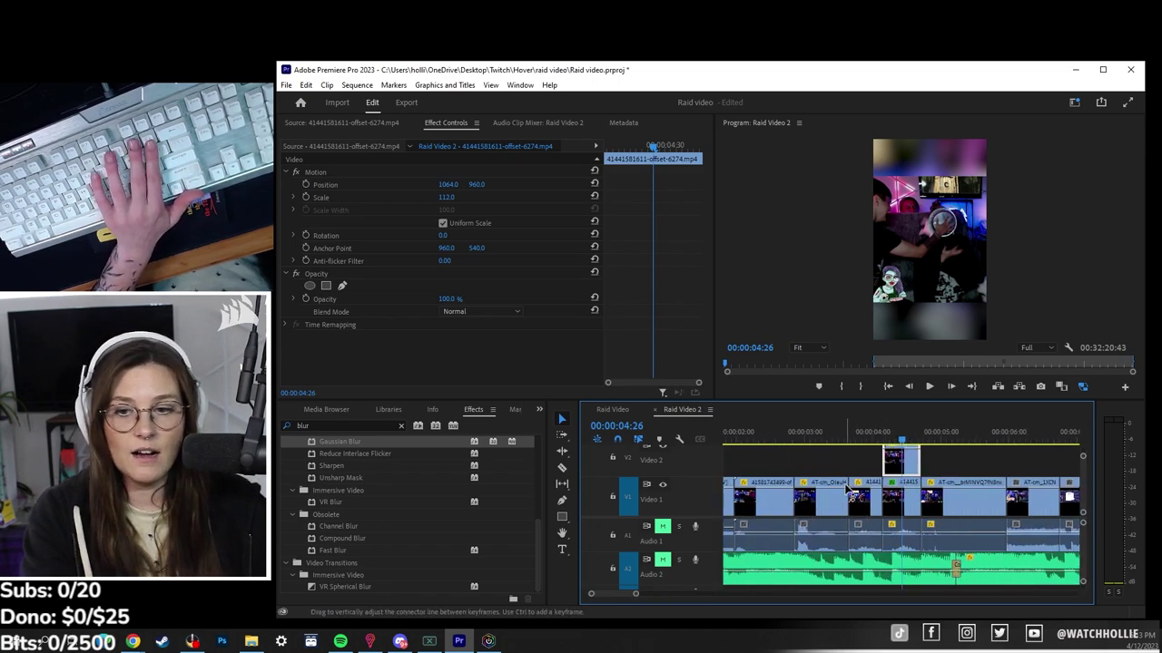
Go to the dark game clip at 00:00:09:18 on Video 1 and set its horizontal position to 527
left_click(819, 438)
key("equal")
key("equal")
key("equal")
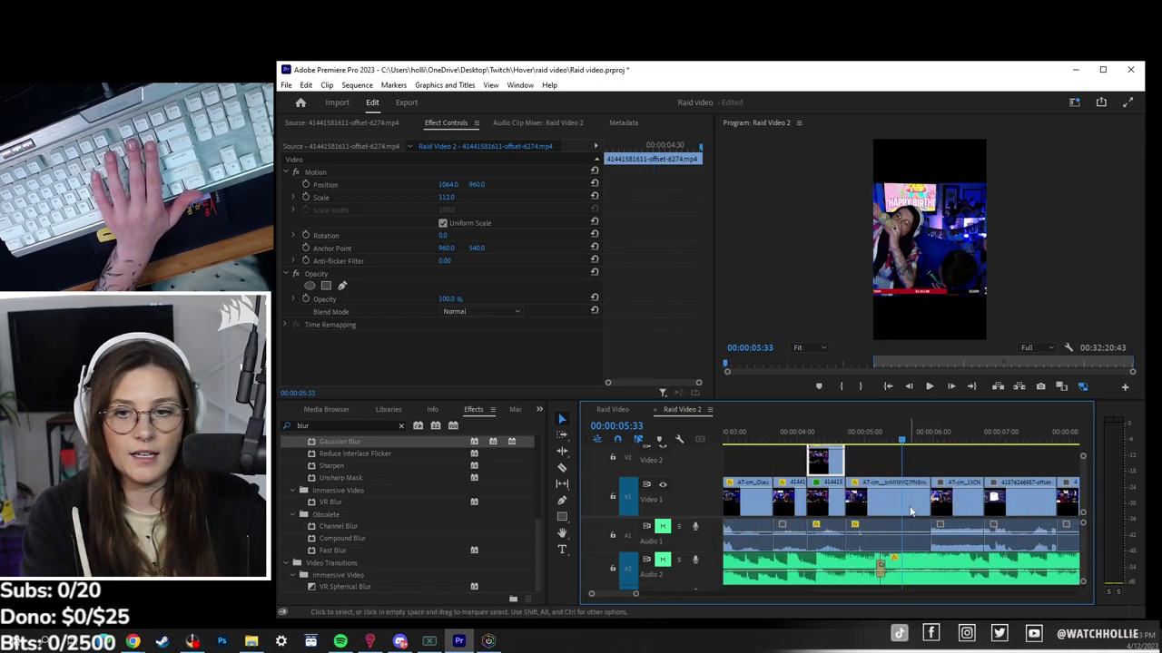
left_click(906, 508)
key("minus")
left_click_drag(908, 442, 1020, 444)
key("=")
key("=")
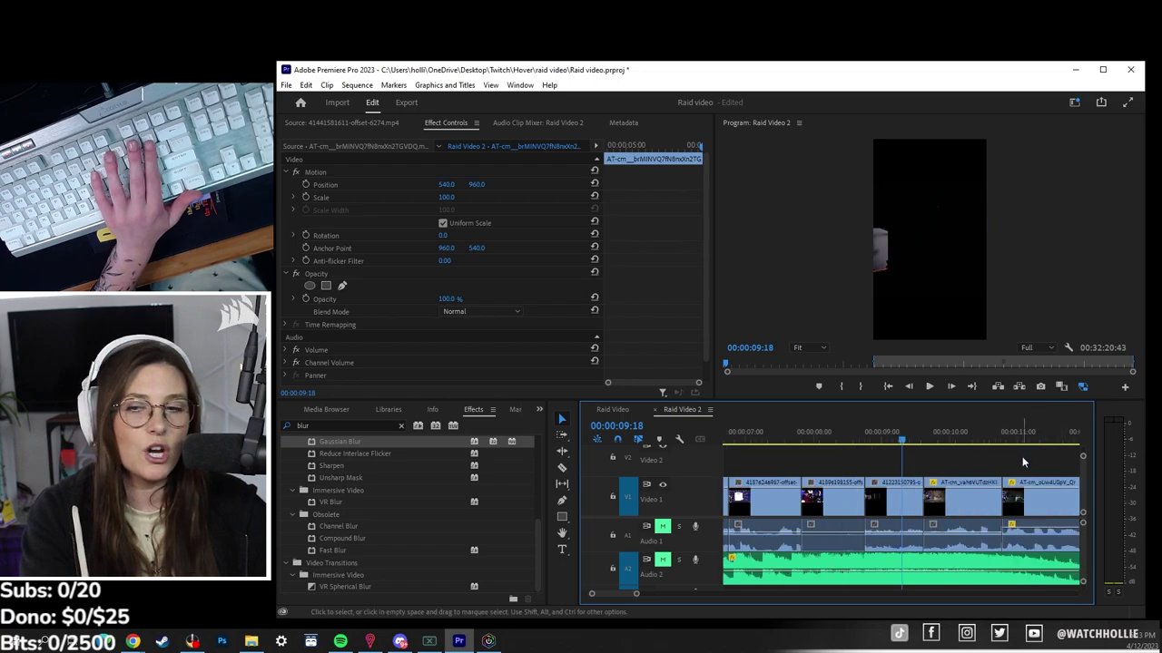
left_click(905, 509)
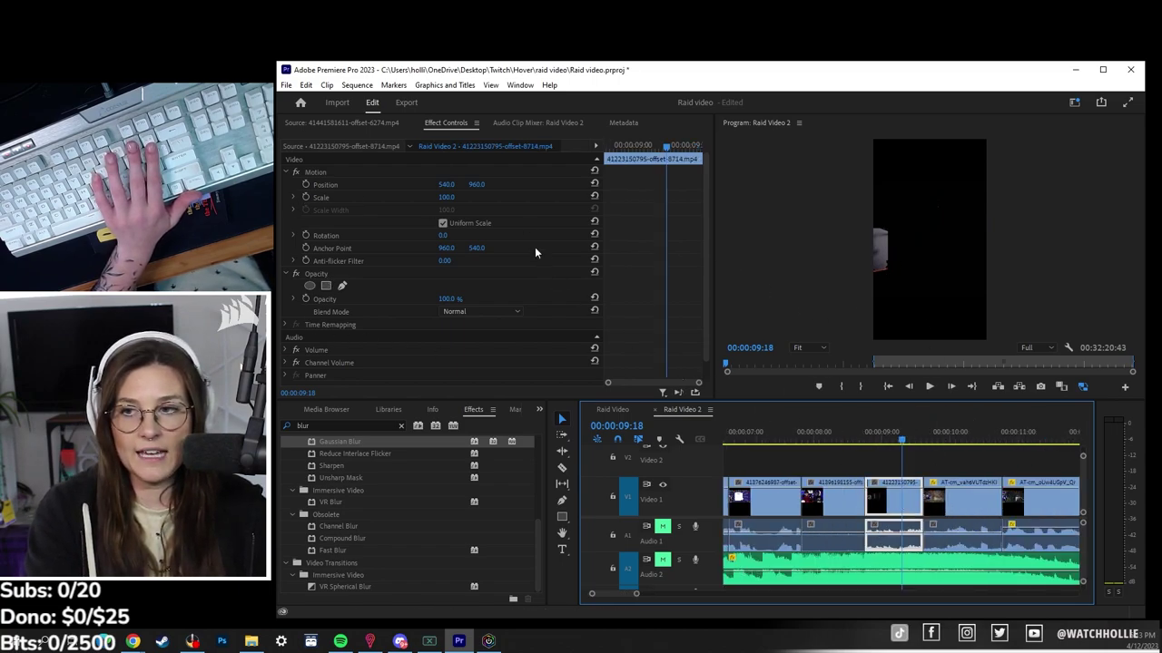
mouse_move(445, 185)
left_mouse_down()
mouse_move(839, 185)
mouse_move(451, 185)
left_mouse_up()
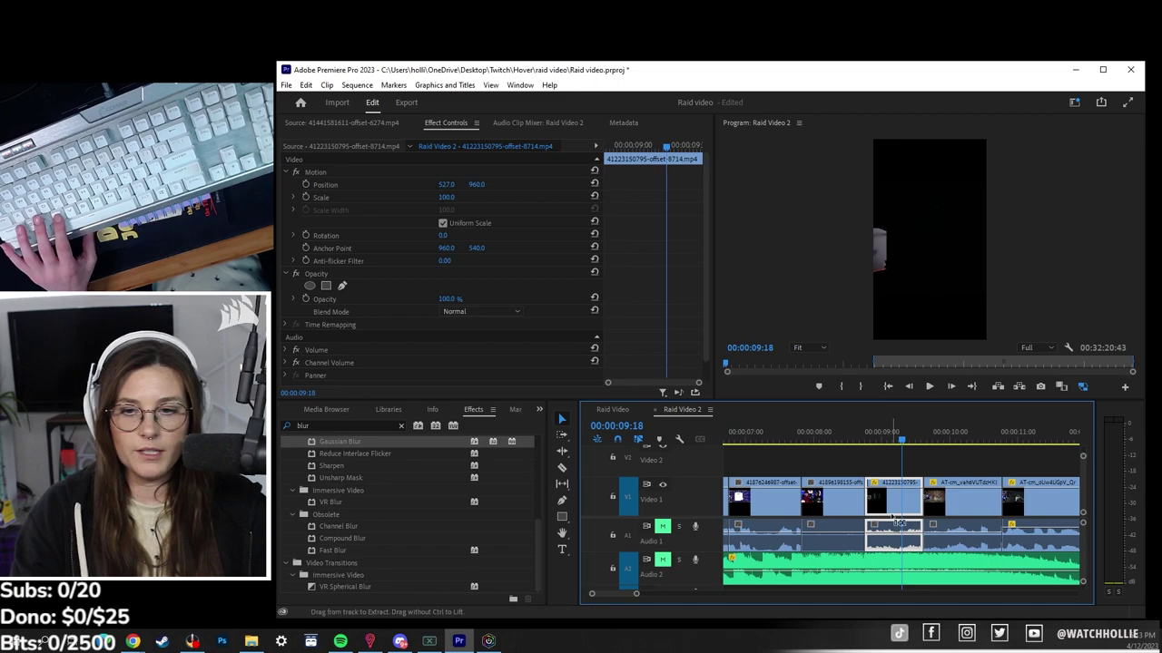
Duplicate the dark game clip onto Video 2 and set the duplicate's horizontal position to 502 and scale to 128
left_click_drag(898, 495, 897, 461)
key("Up")
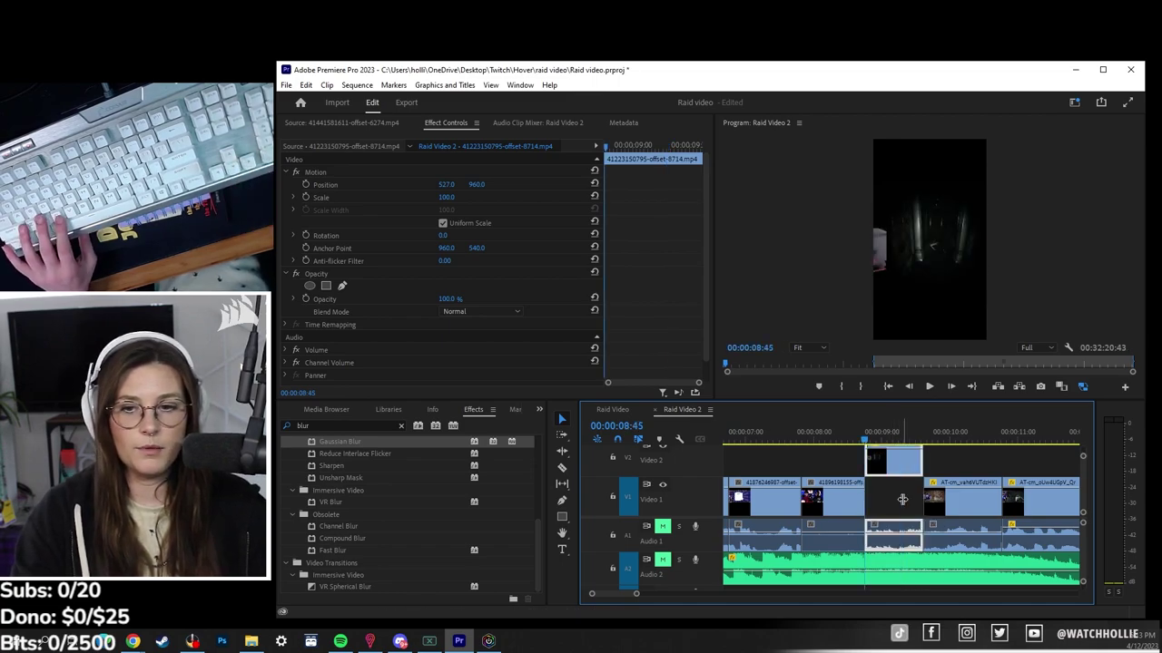
key("Down")
left_click(897, 438)
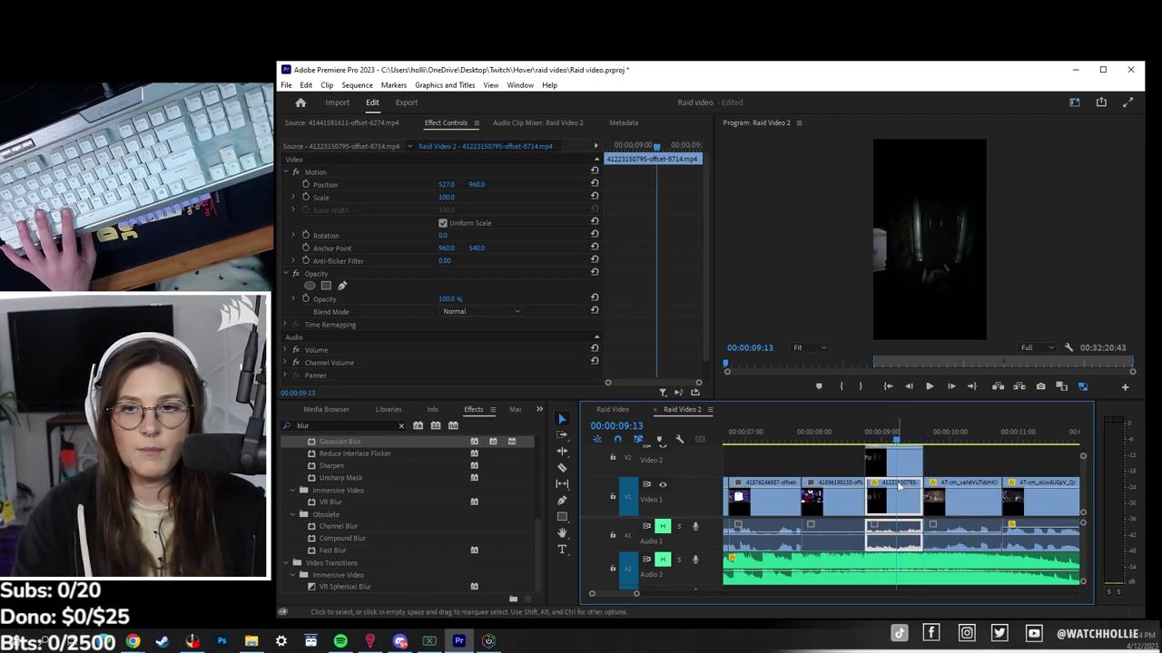
left_click(900, 467)
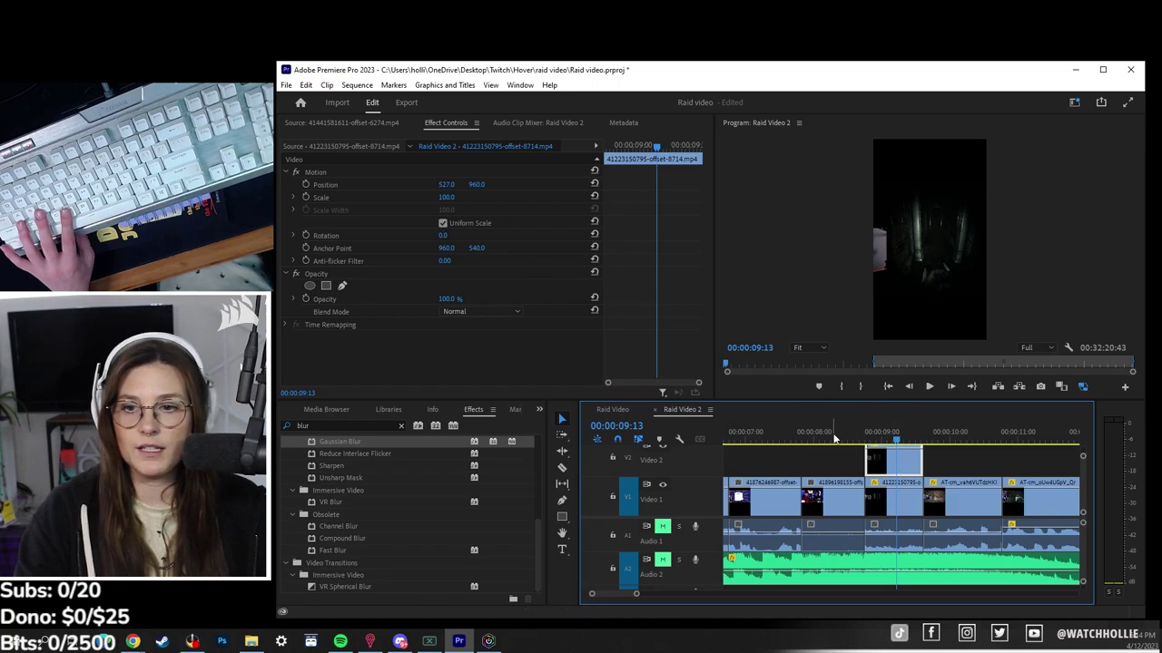
mouse_move(448, 185)
left_mouse_down()
mouse_move(421, 185)
mouse_move(473, 201)
mouse_move(374, 184)
mouse_move(438, 184)
left_mouse_up()
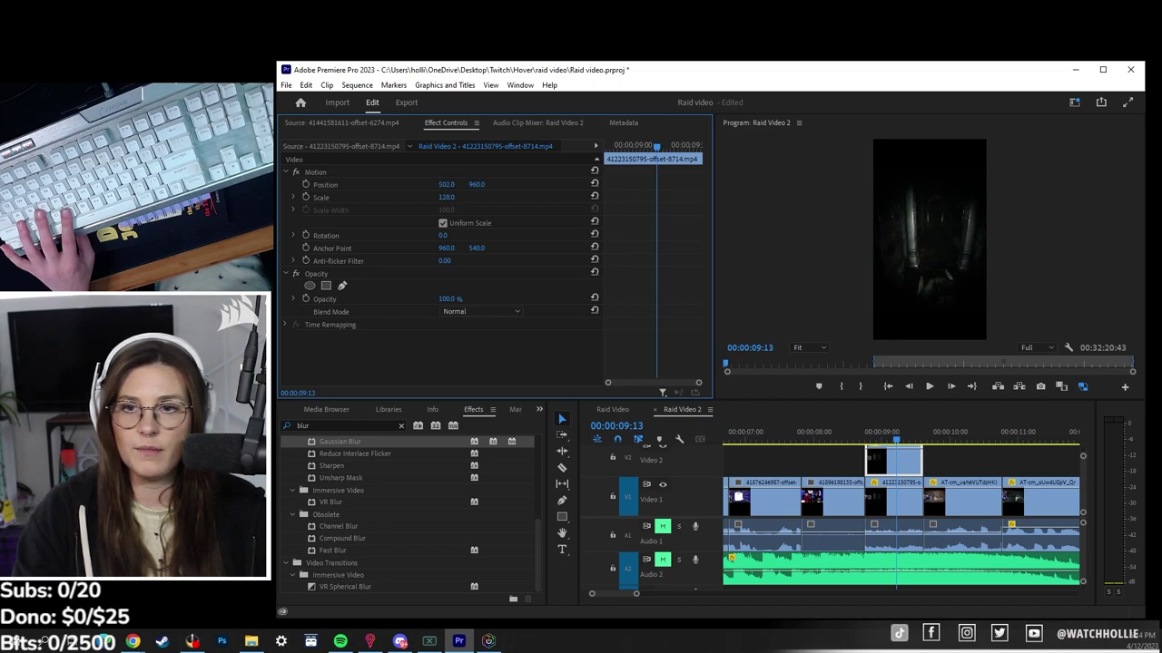
Unlink the Video 1 game clip from its audio and swap it with the enlarged duplicate on Video 2
left_click(912, 502)
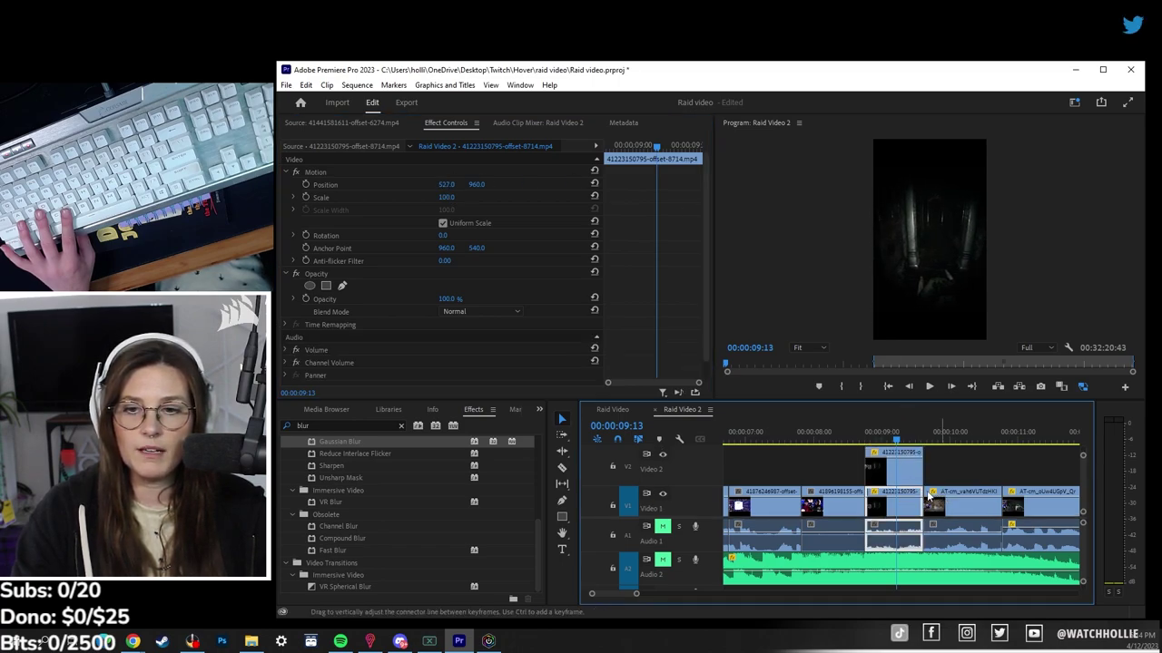
mouse_move(912, 501)
left_mouse_down()
mouse_move(984, 490)
mouse_move(929, 488)
mouse_move(907, 501)
left_mouse_up()
right_click(901, 499)
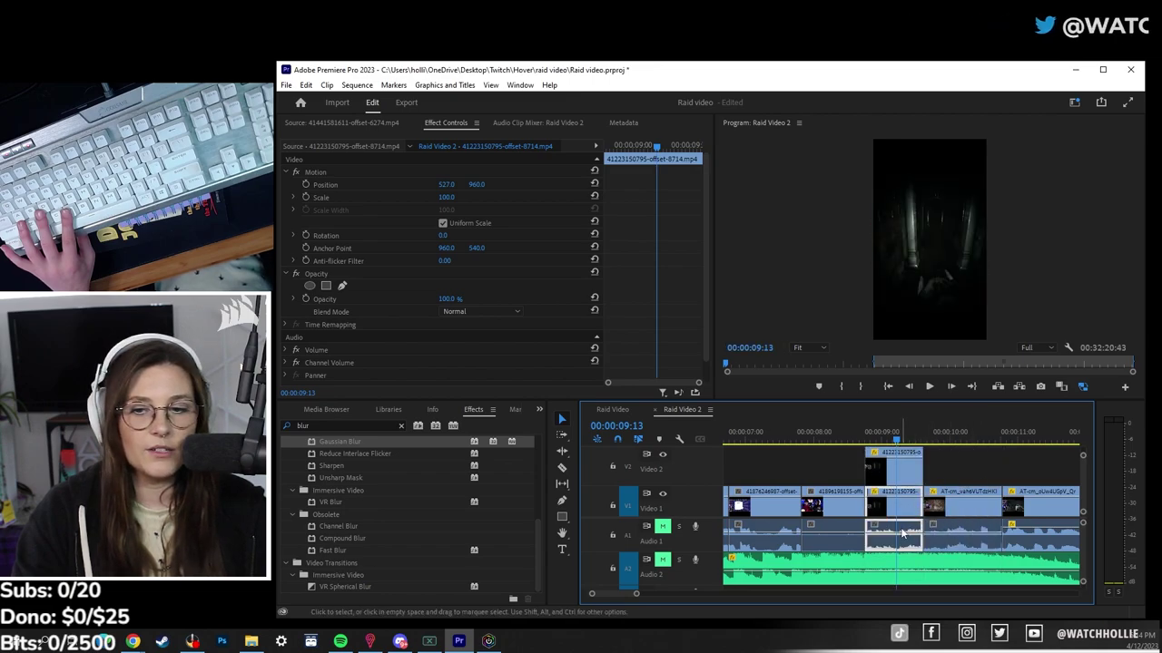
left_click(980, 217)
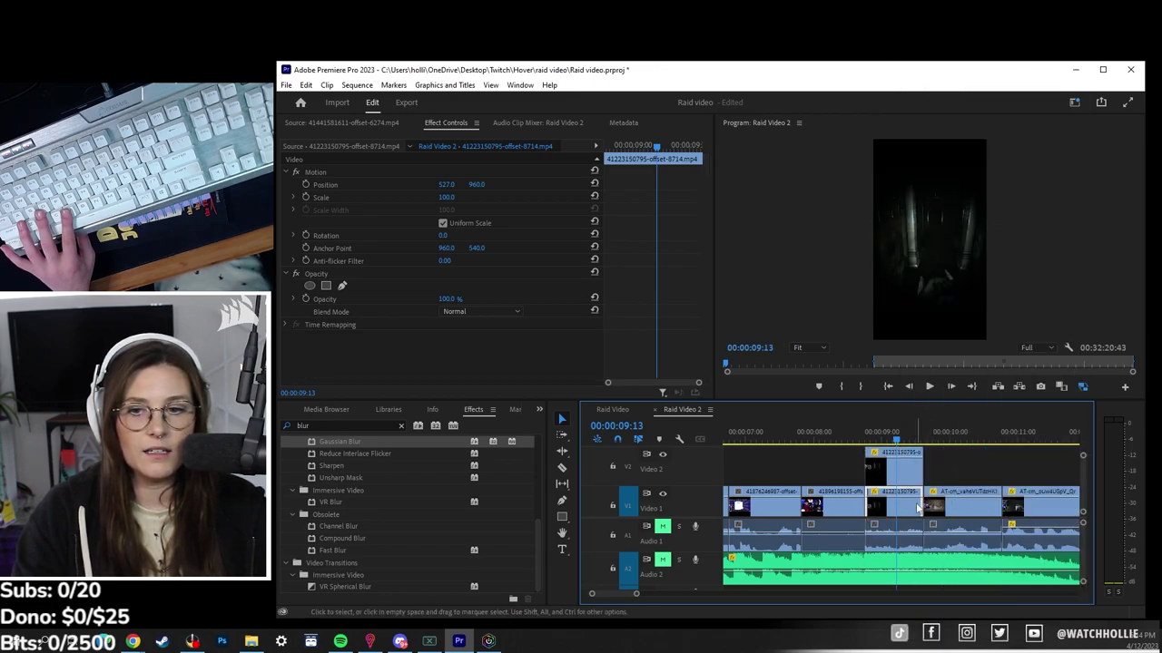
left_click_drag(916, 503, 892, 483)
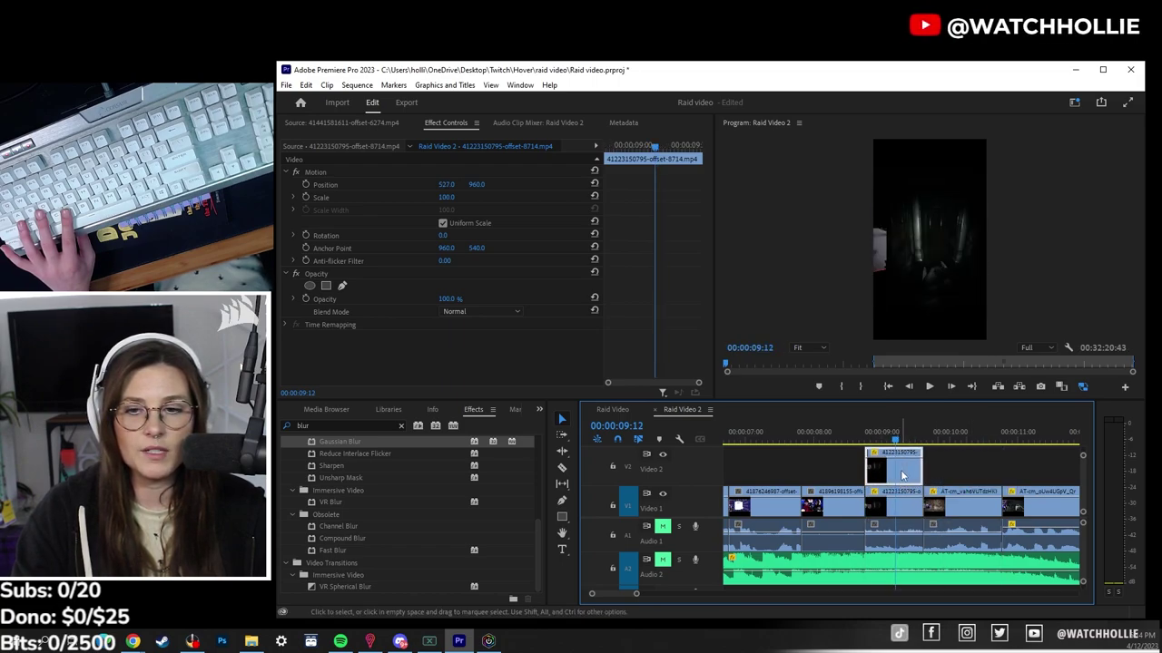
Set the Video 2 clip's scale to 138 and its position to 1529, 233 to bring the webcam into the frame's upper part
left_click_drag(448, 186, 476, 185)
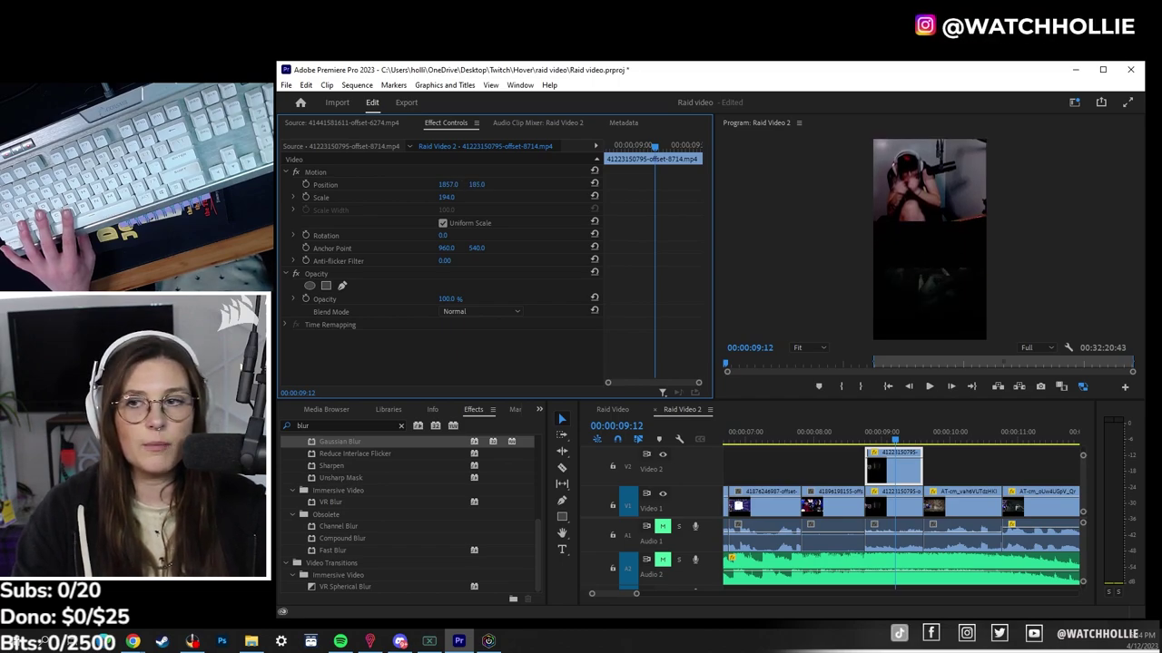
left_click_drag(446, 197, 446, 197)
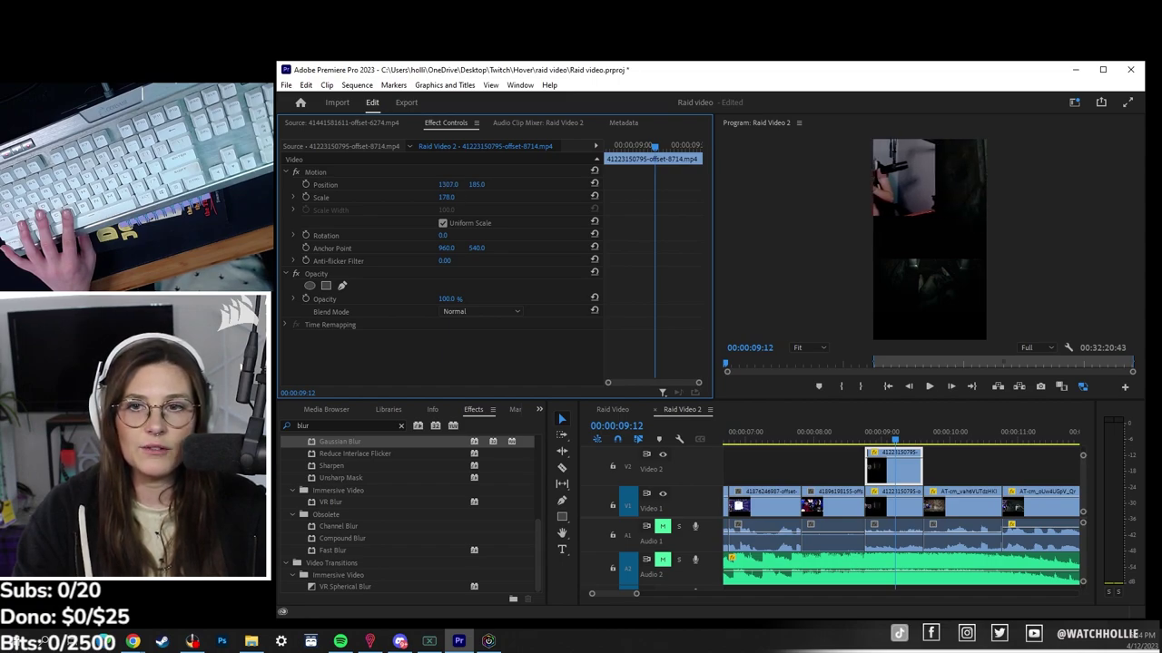
left_click_drag(445, 185, 408, 199)
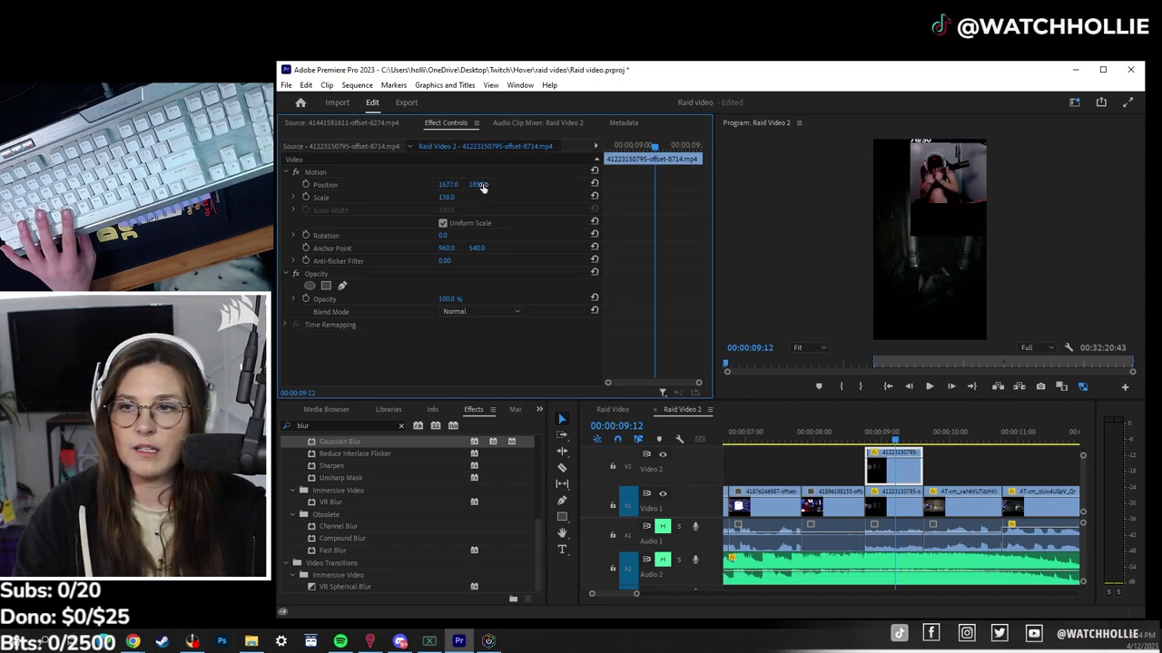
left_click_drag(476, 184, 436, 184)
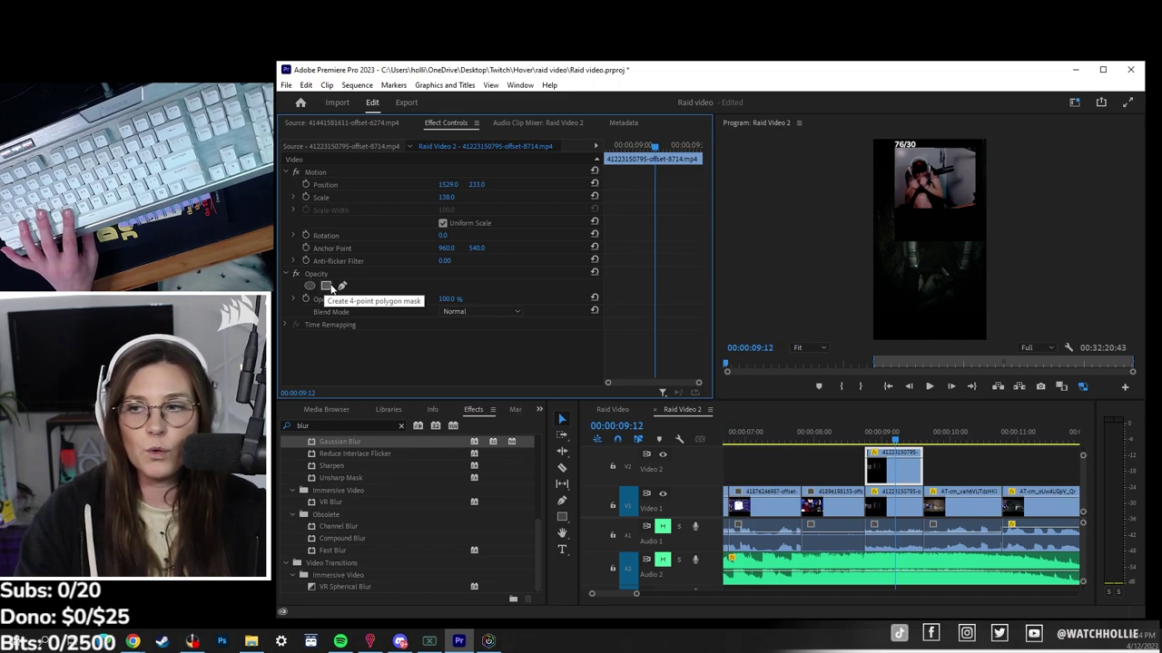
Mask the Video 2 clip to its webcam area with a 4-point polygon mask and set its position to 1498, 193
left_click(327, 286)
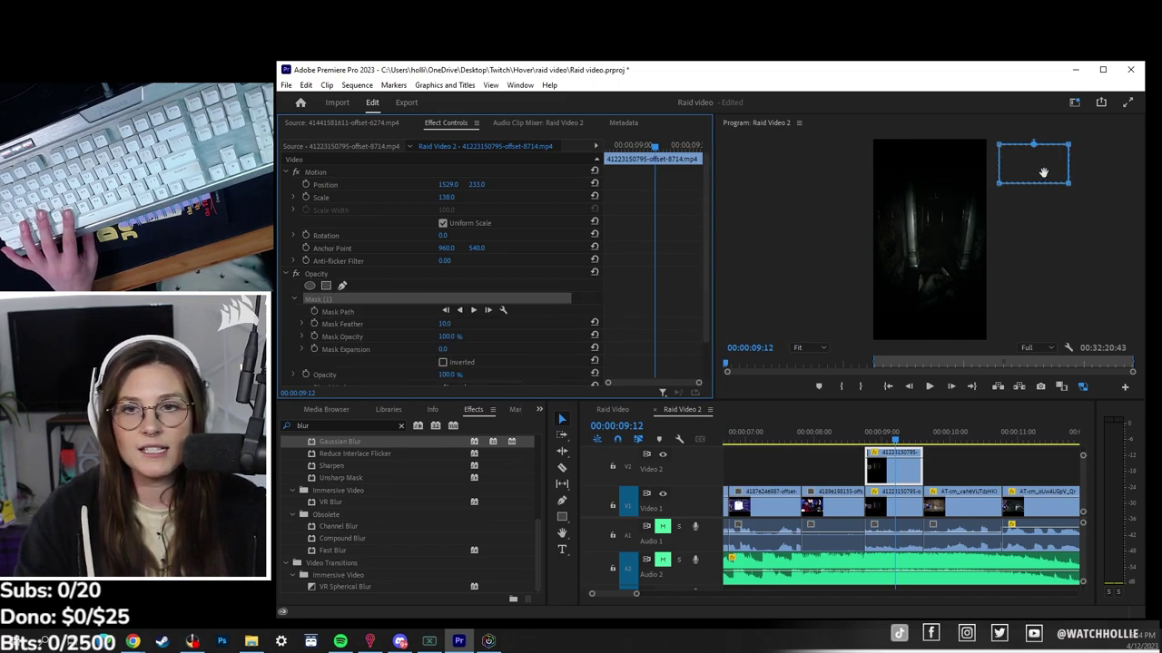
left_click_drag(1044, 173, 971, 222)
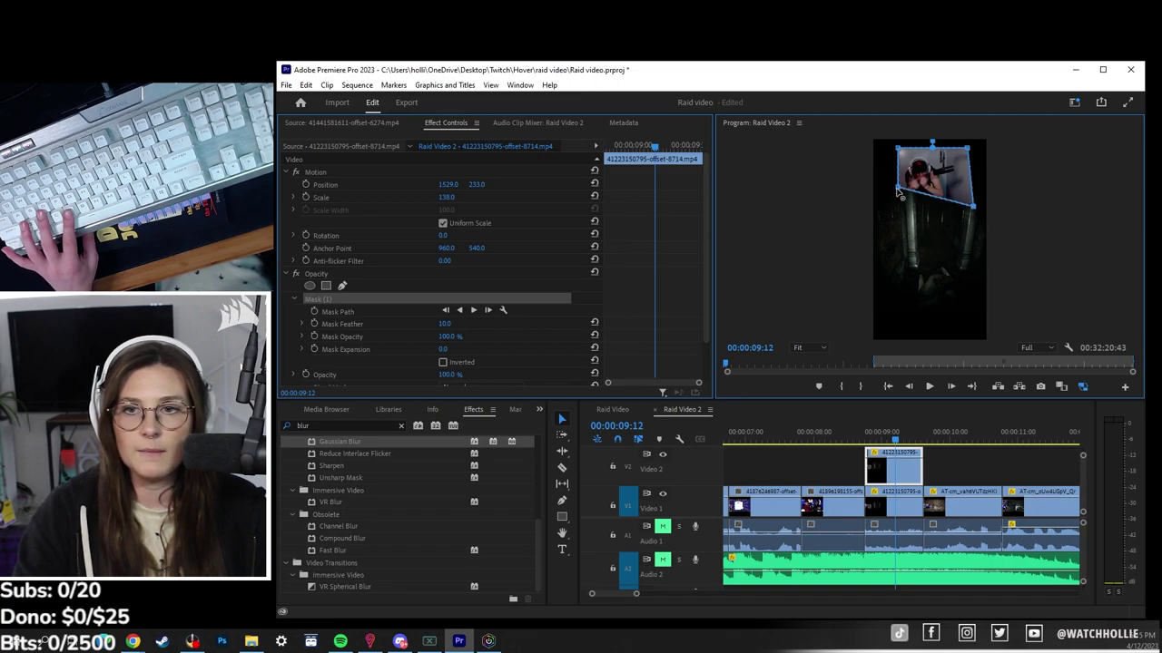
mouse_move(897, 192)
left_mouse_down()
mouse_move(896, 272)
mouse_move(897, 205)
left_mouse_up()
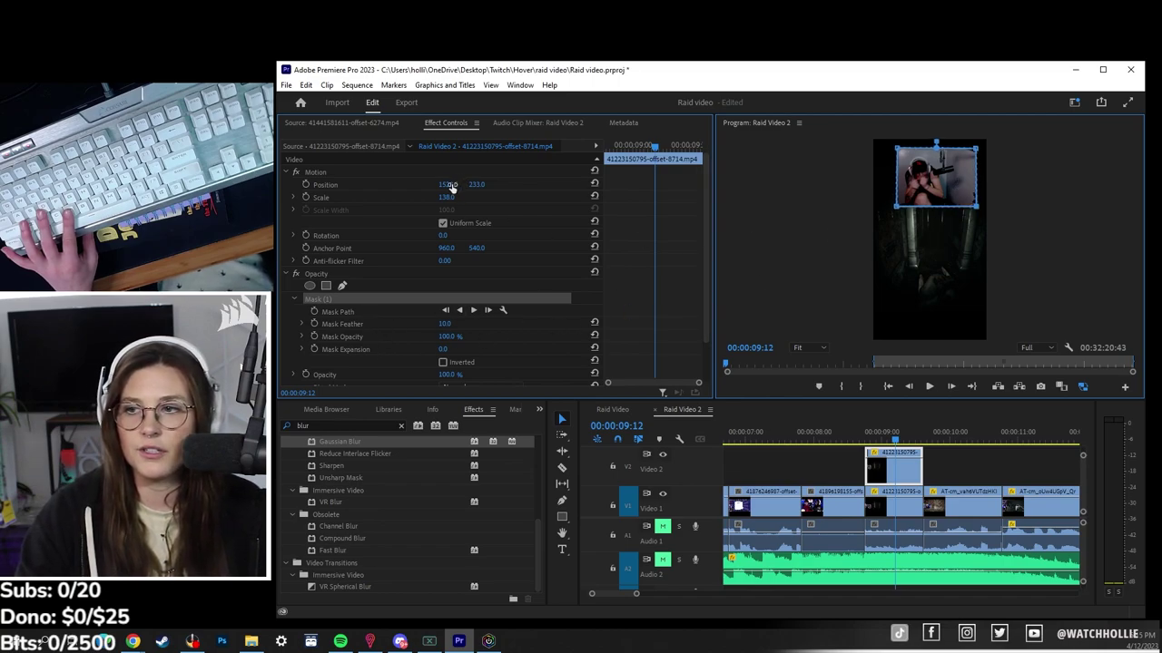
mouse_move(451, 185)
left_mouse_down()
mouse_move(472, 185)
mouse_move(430, 187)
left_mouse_up()
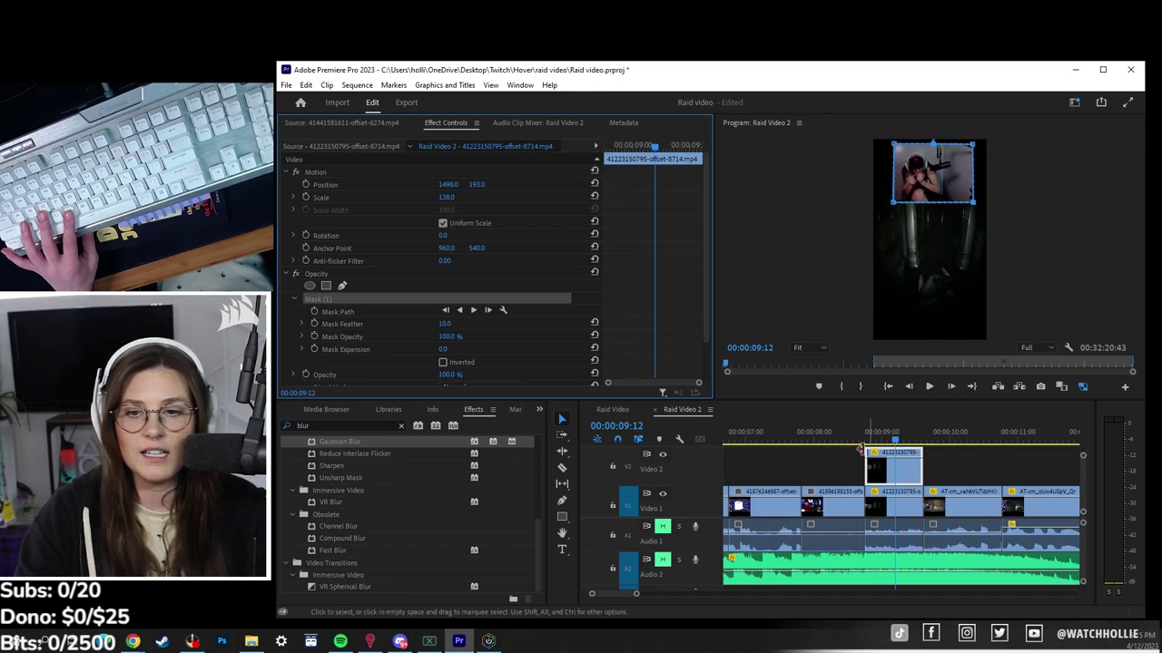
Look through the remaining clips and go to the end of the talking-head clip around 00:01:55:12
left_click(902, 441)
mouse_move(903, 441)
left_mouse_down()
mouse_move(935, 441)
mouse_move(891, 441)
mouse_move(906, 441)
left_mouse_up()
left_click(957, 499)
key("minus")
left_click(967, 442)
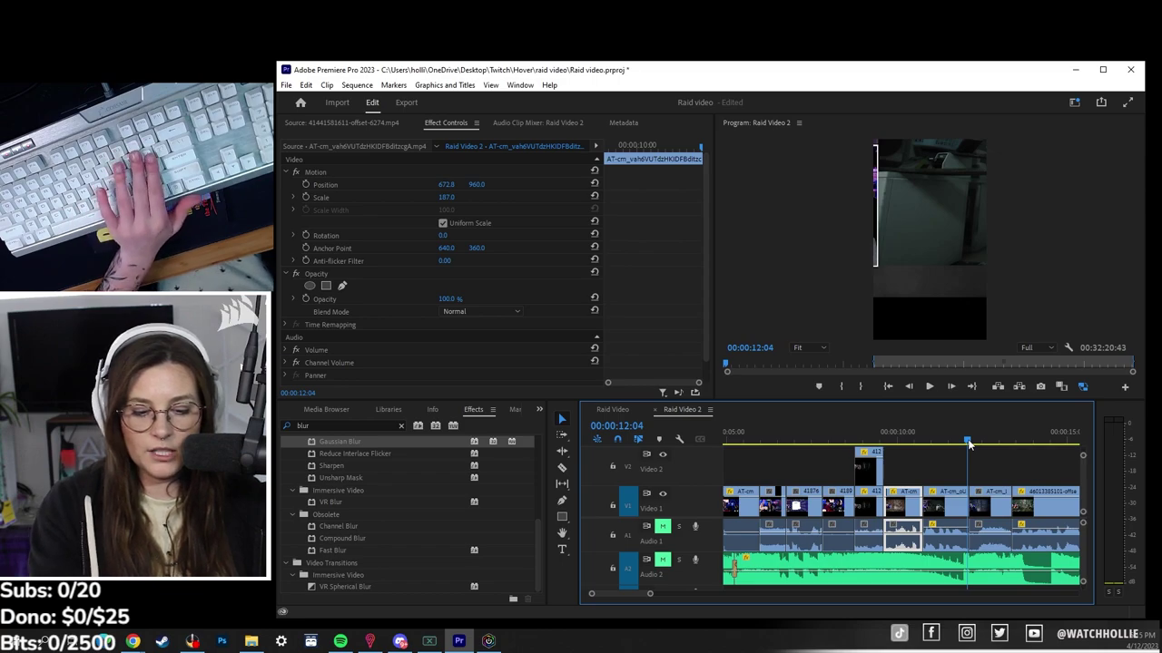
key("minus")
key("minus")
key("minus")
key("minus")
left_click(971, 441)
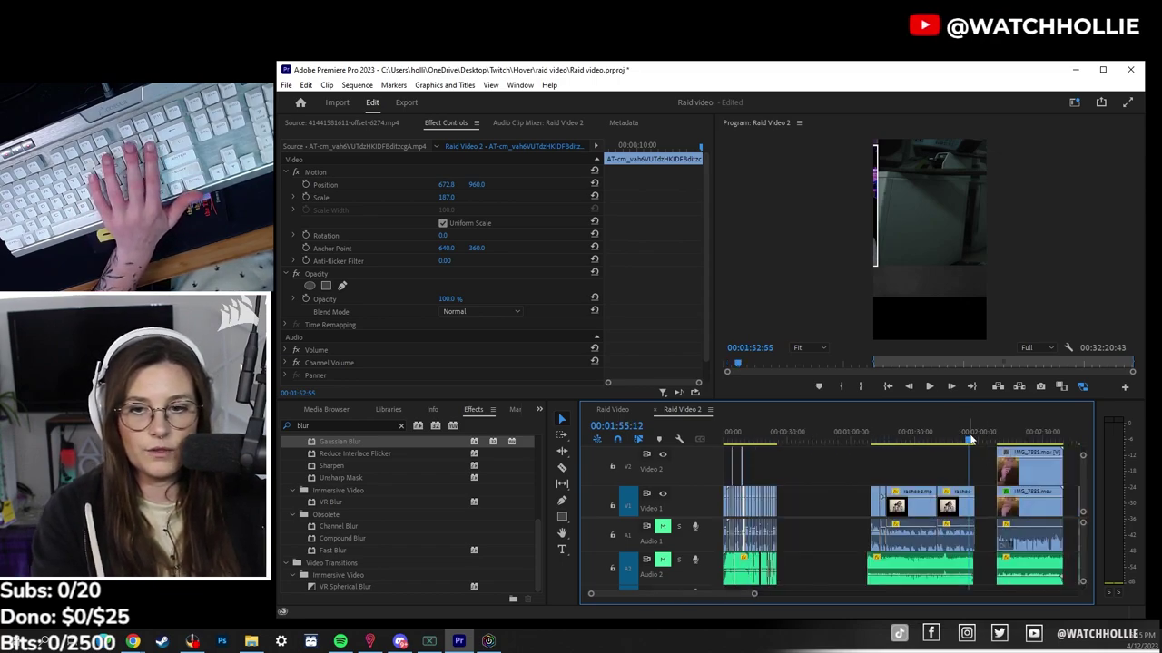
key("equal")
key("equal")
key("equal")
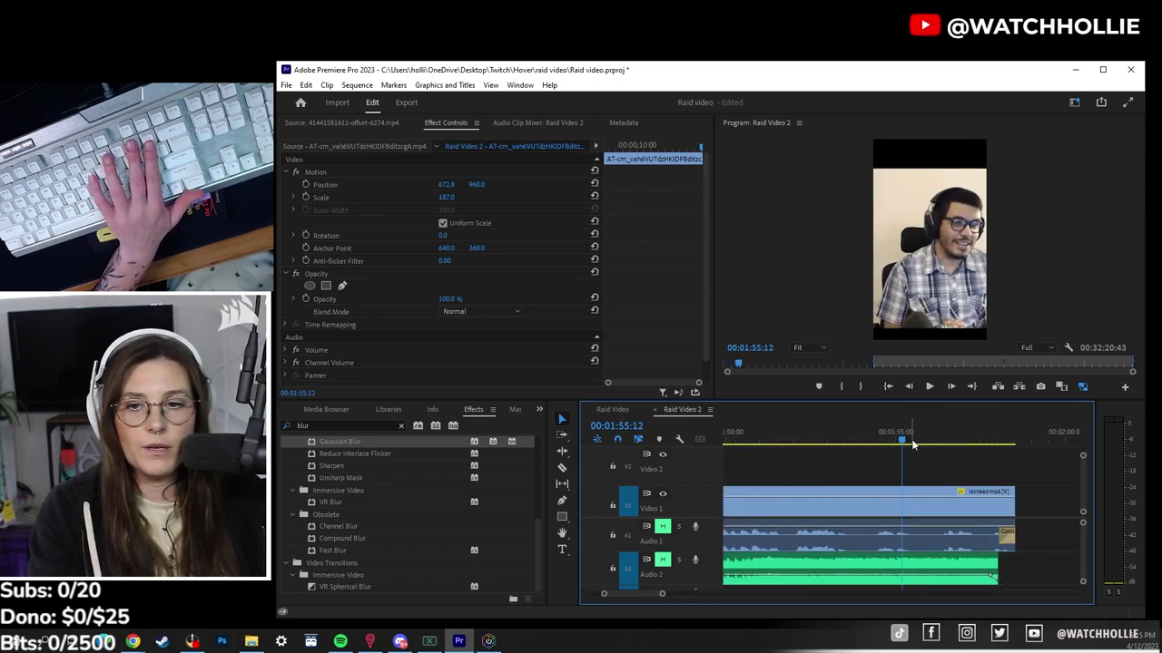
Play the talking-head clip from about 00:01:51 and place the playhead at 00:01:53:51
left_click_drag(944, 436, 756, 432)
key("space")
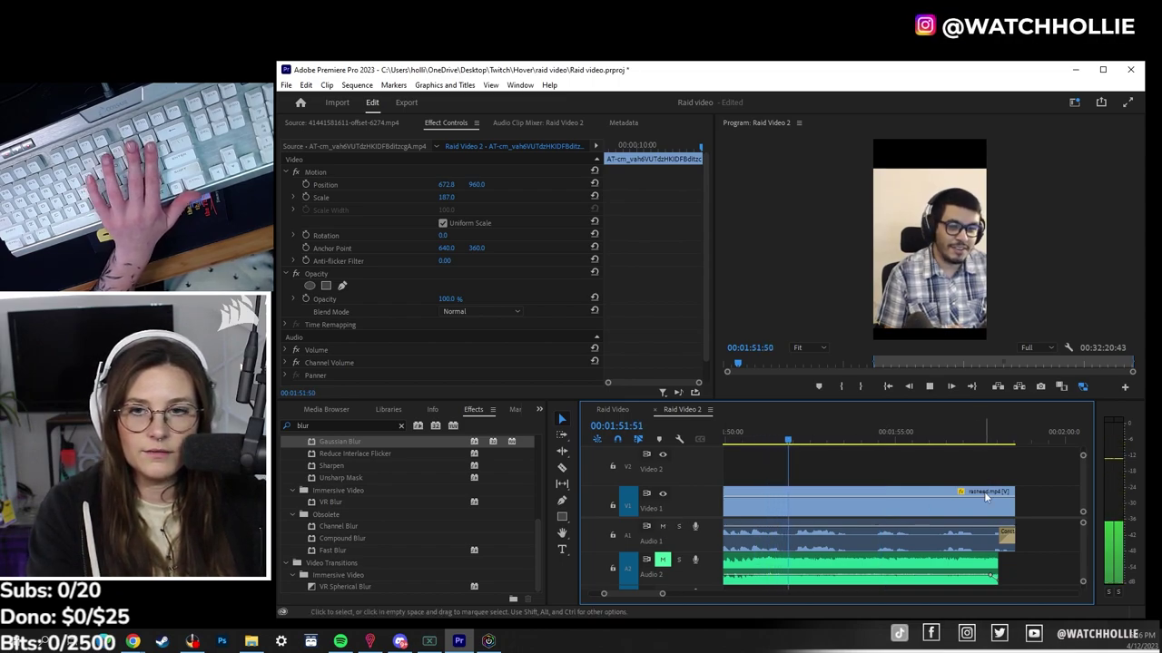
key("space")
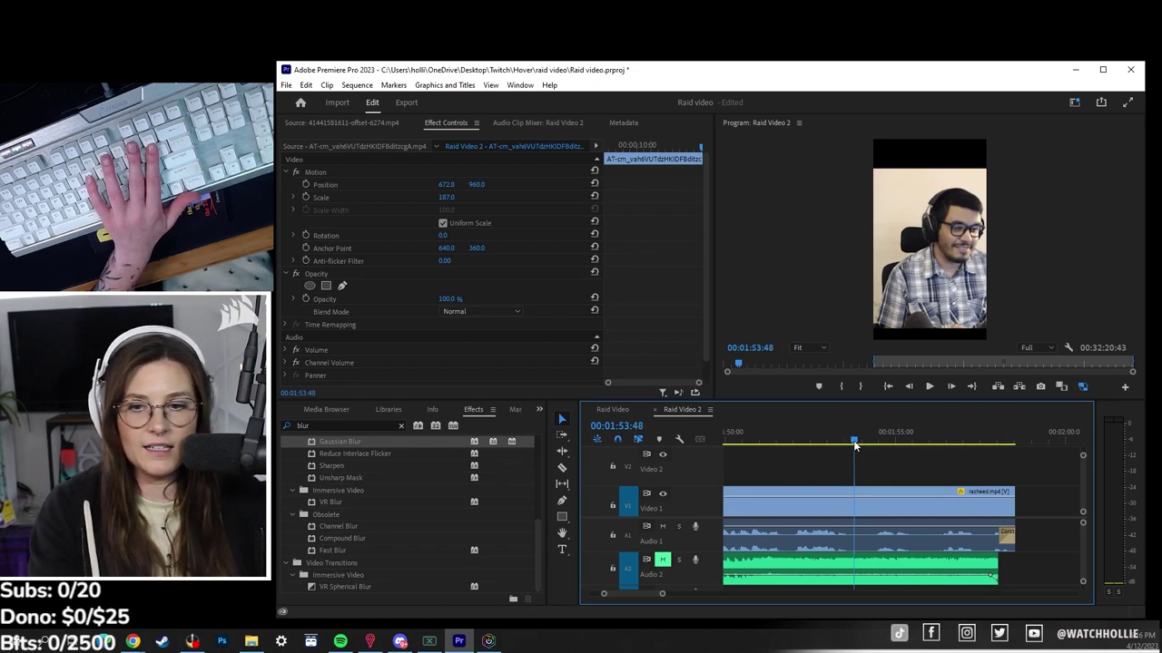
left_click_drag(854, 445, 857, 446)
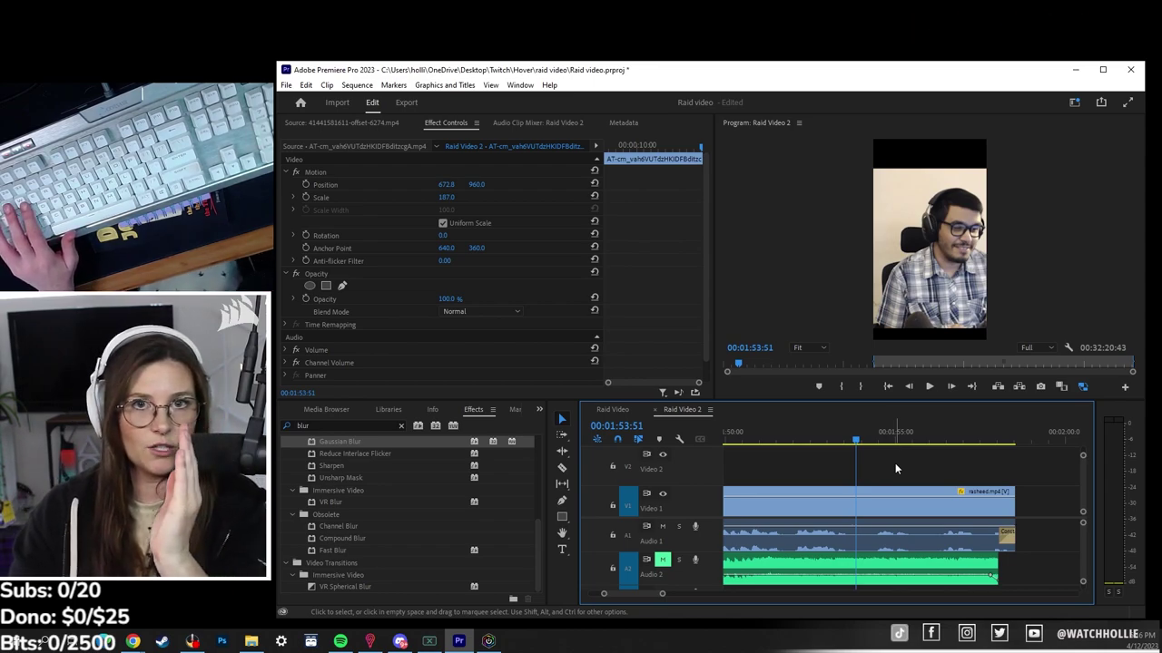
Try ripple trimming the clips after the playhead, first with Audio 2 unlocked and again with it locked, undoing each trim
key("w")
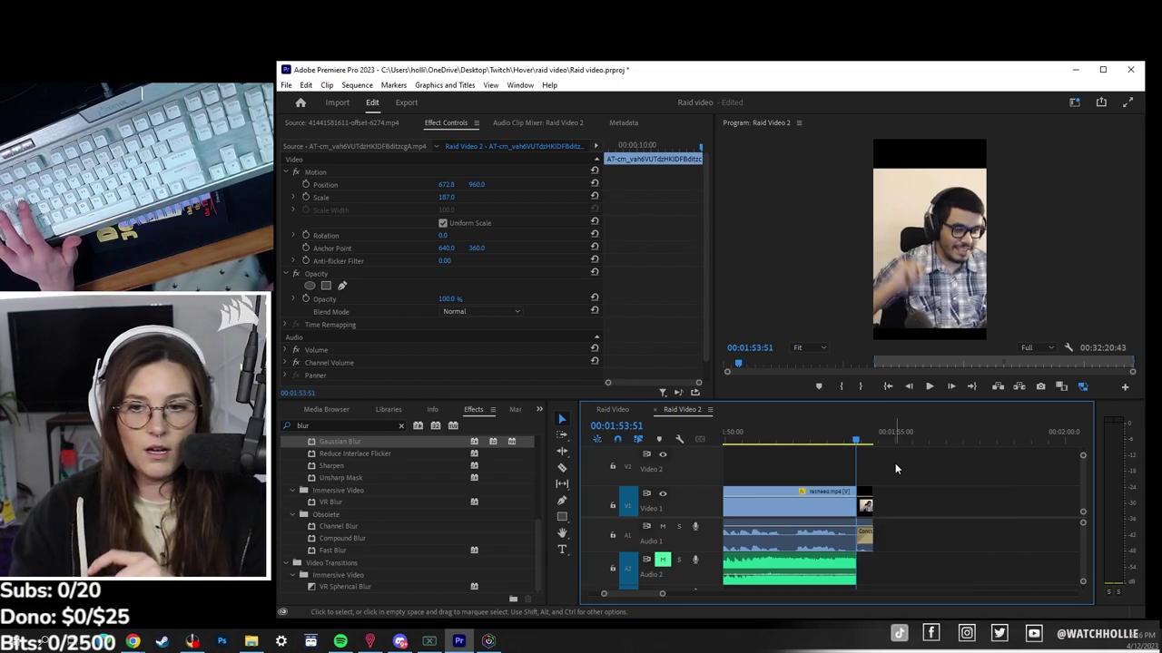
key("ctrl+z")
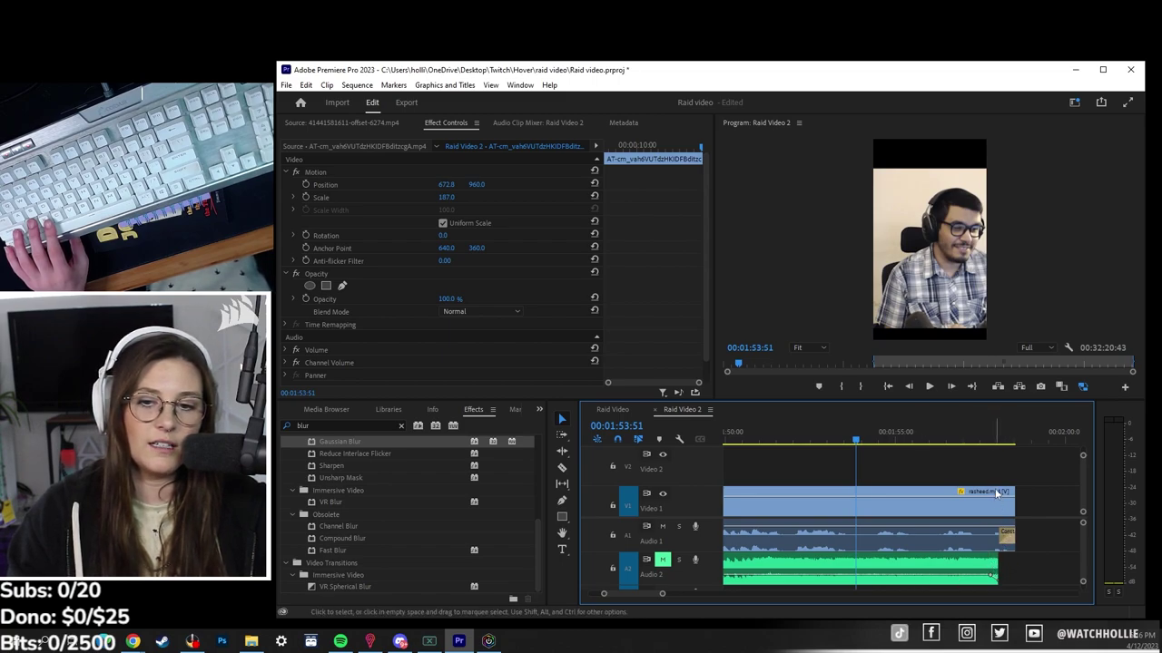
left_click(614, 571)
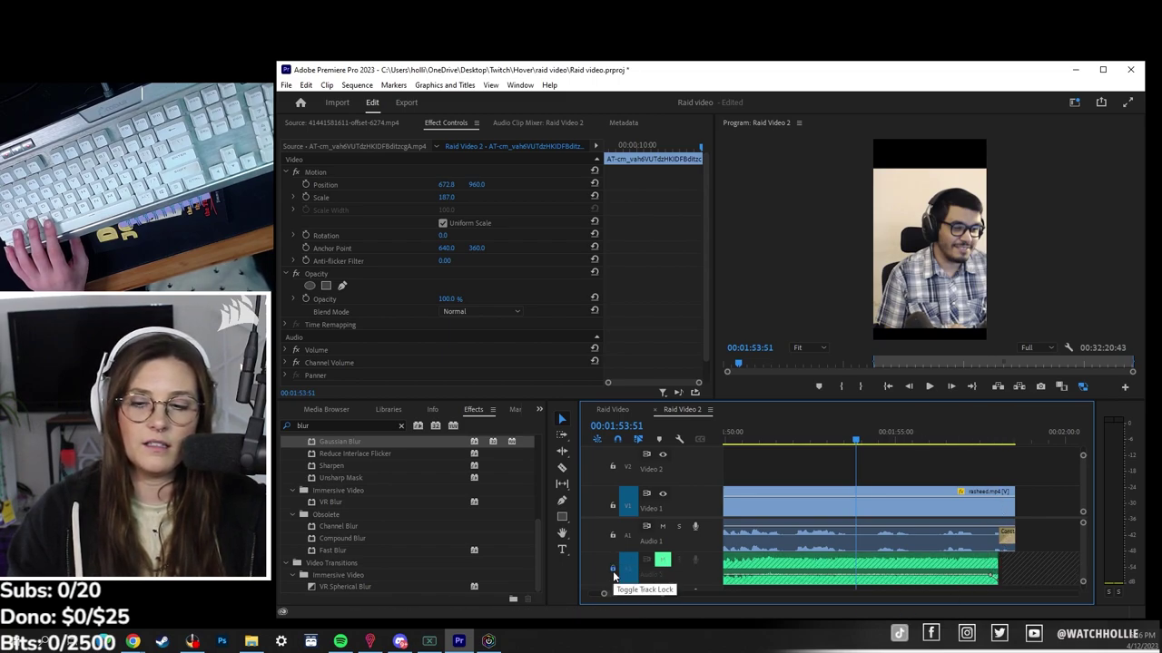
key("w")
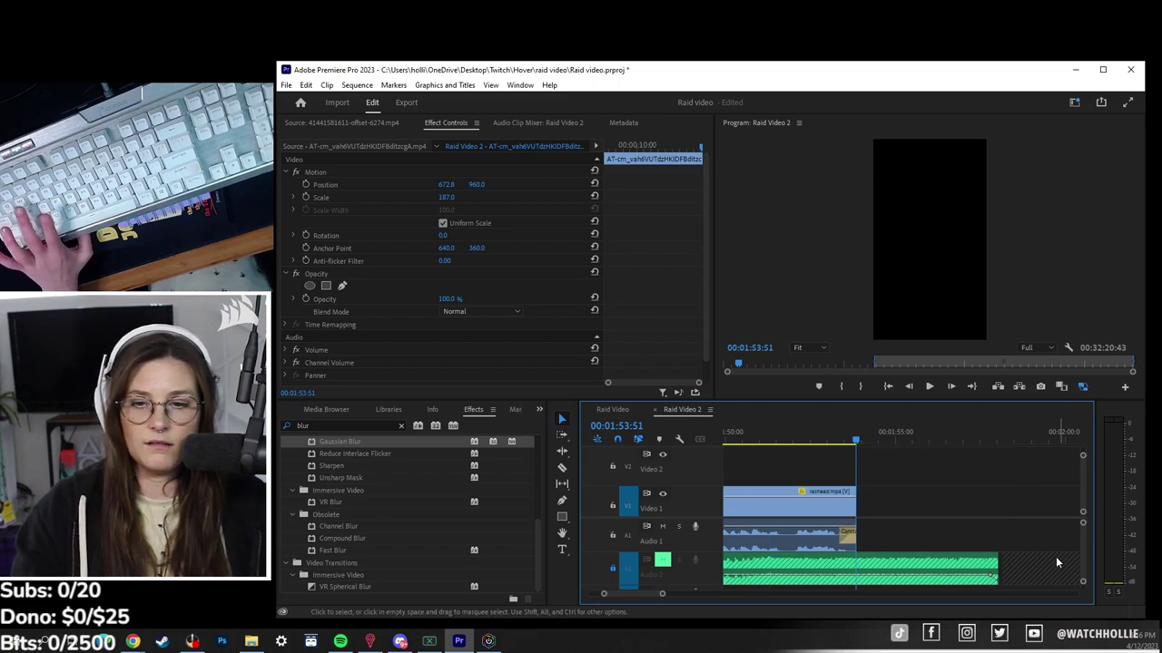
key("ctrl+z")
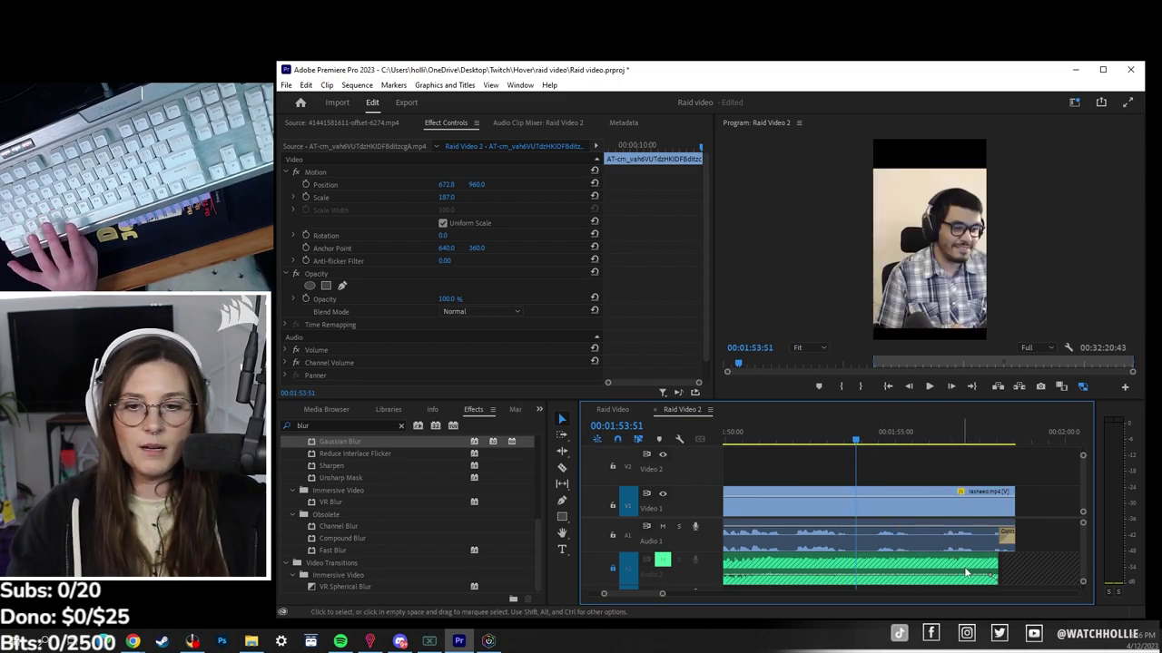
Unlock Audio 2, try the ripple trim at the playhead once more, and undo it
left_click(614, 570)
key("w")
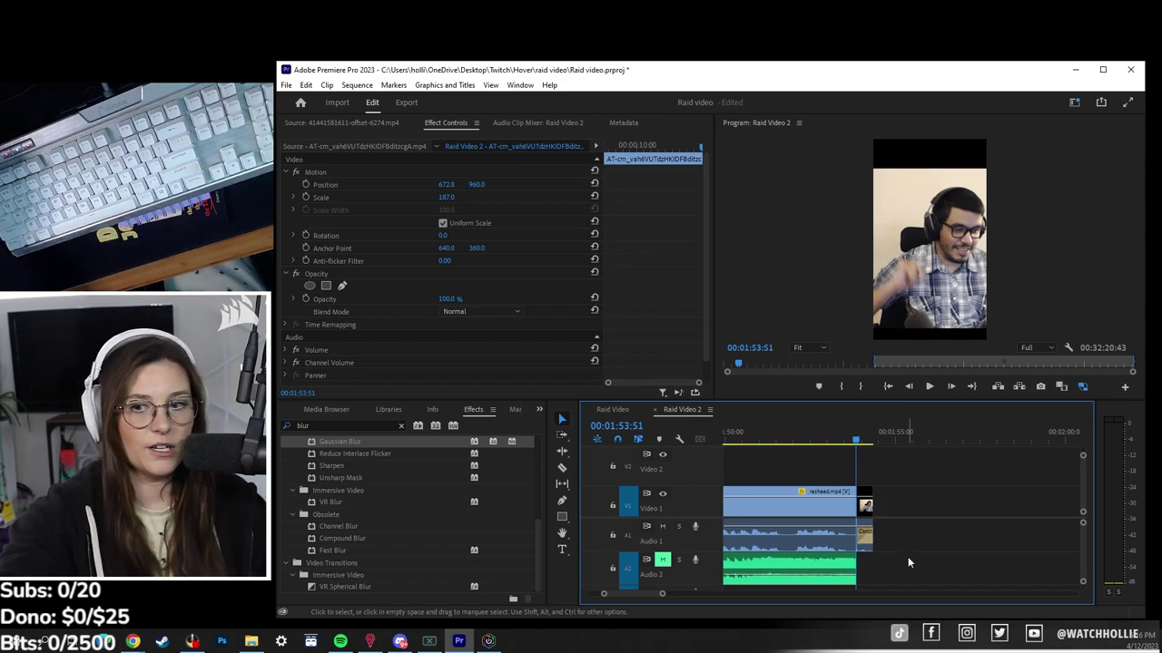
key("ctrl+z")
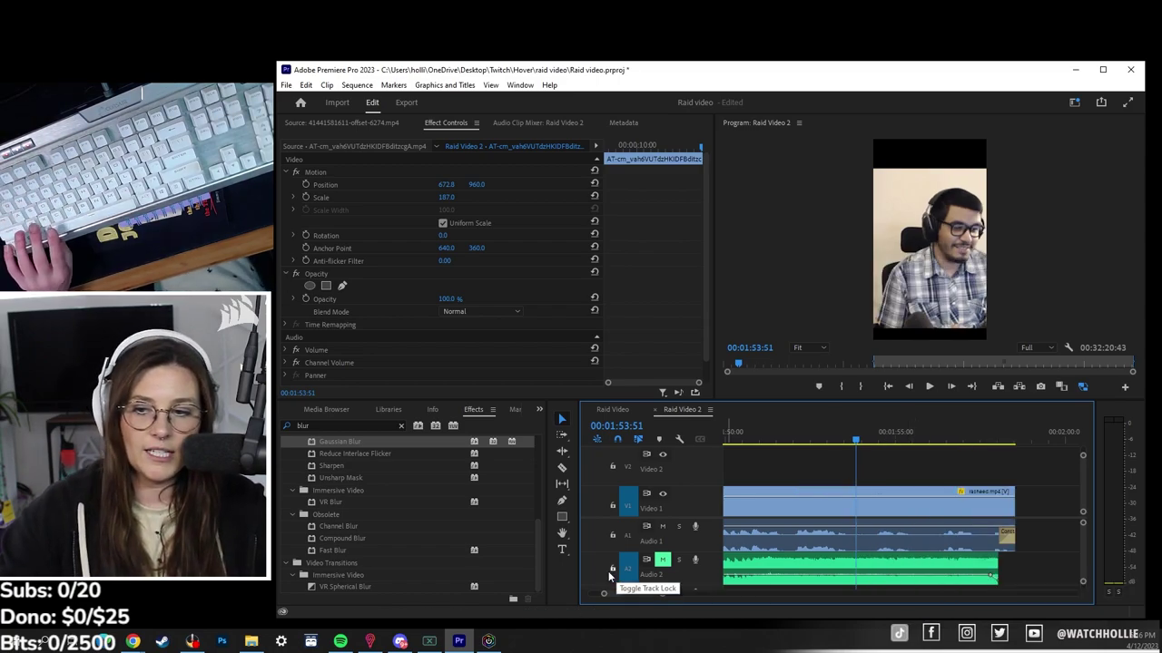
Lock the Audio 2 music track, and lock and unlock Audio 1
left_click(612, 570)
left_click(612, 539)
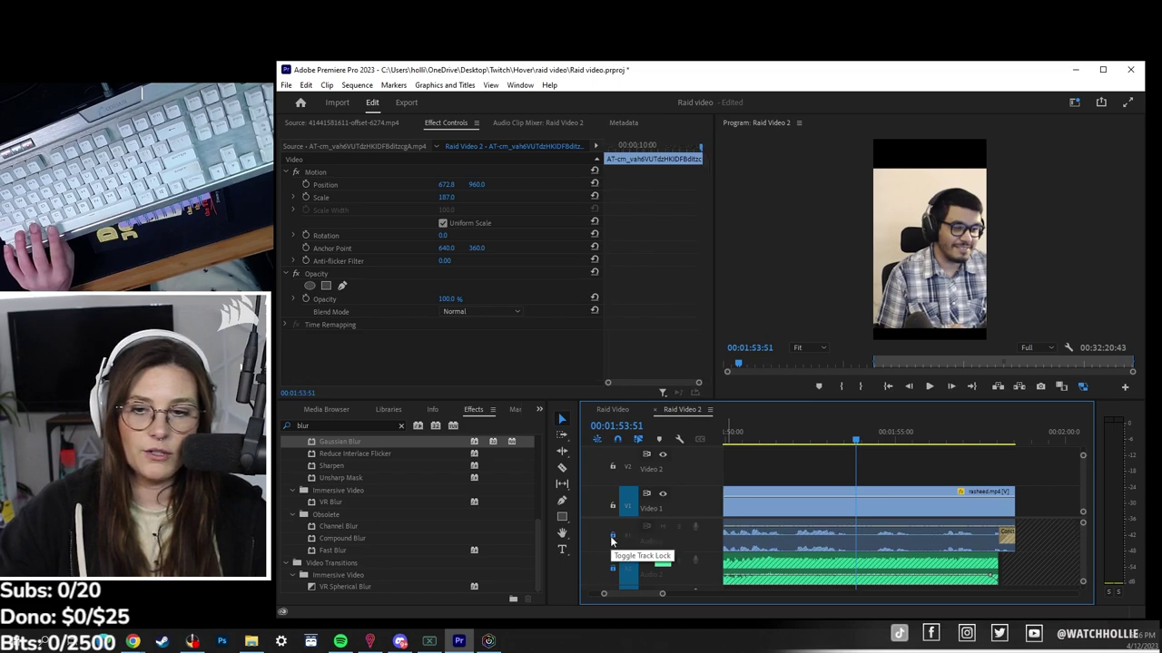
left_click(613, 538)
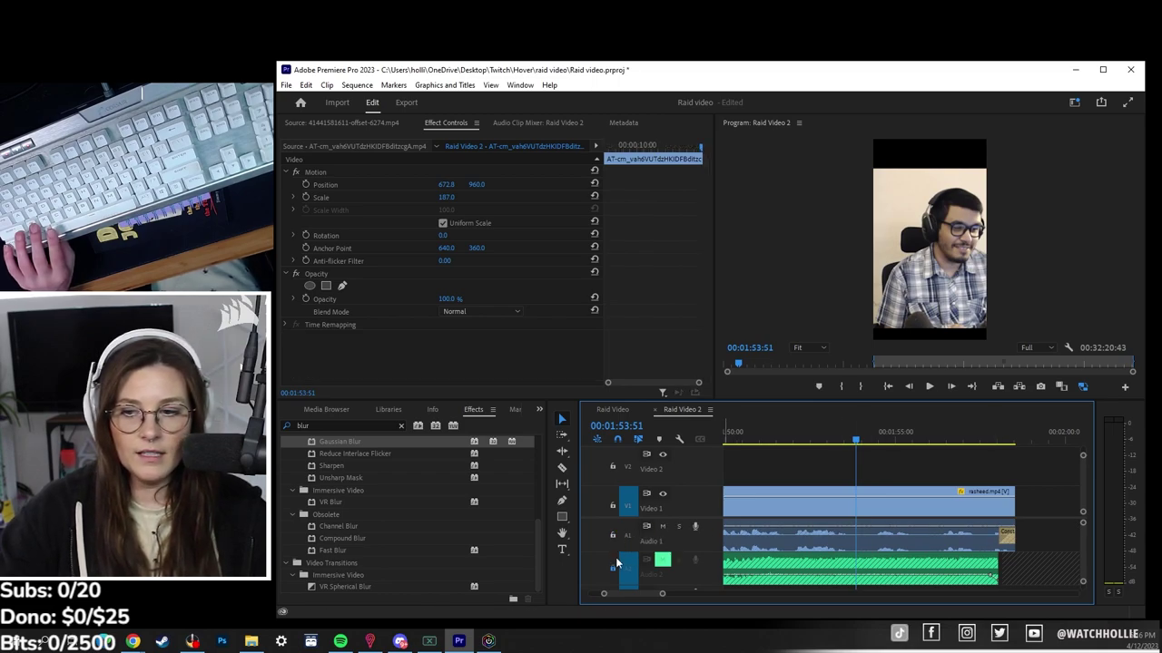
Unlock the Audio 2 music track
left_click(614, 567)
left_click(614, 567)
left_click(614, 567)
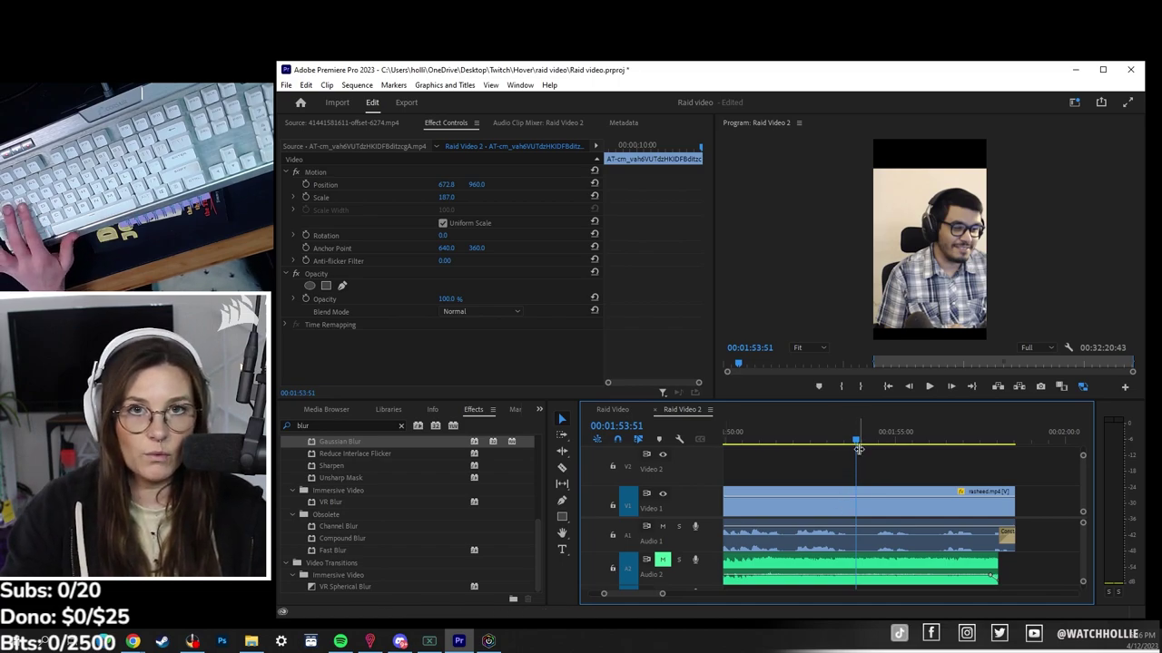
Play the start of the first rasheed.mp4 clip, try ripple trimming everything before 00:01:10:54, and undo the trim
key("Up")
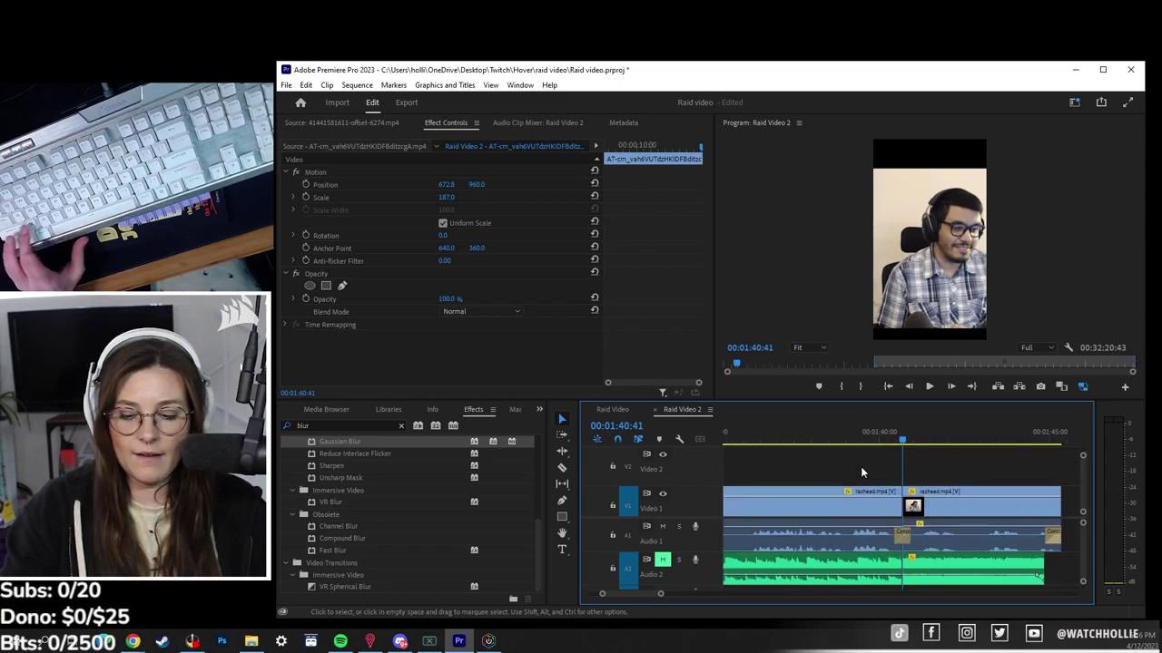
key("minus")
key("minus")
key("minus")
key("minus")
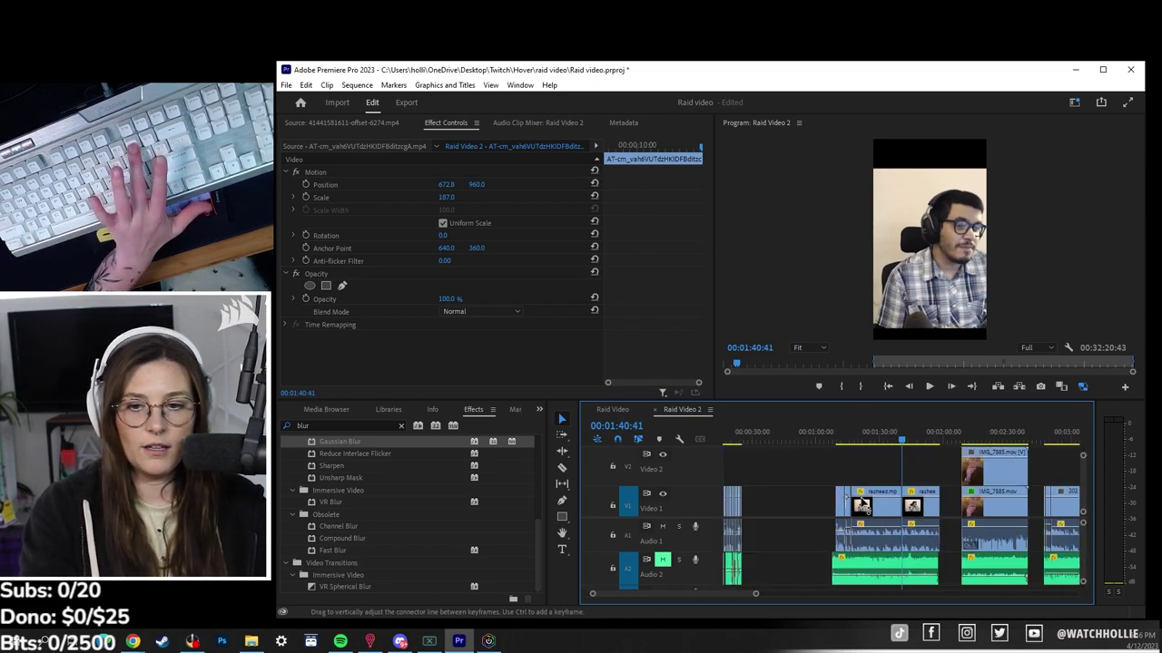
left_click(842, 442)
key("equal")
key("equal")
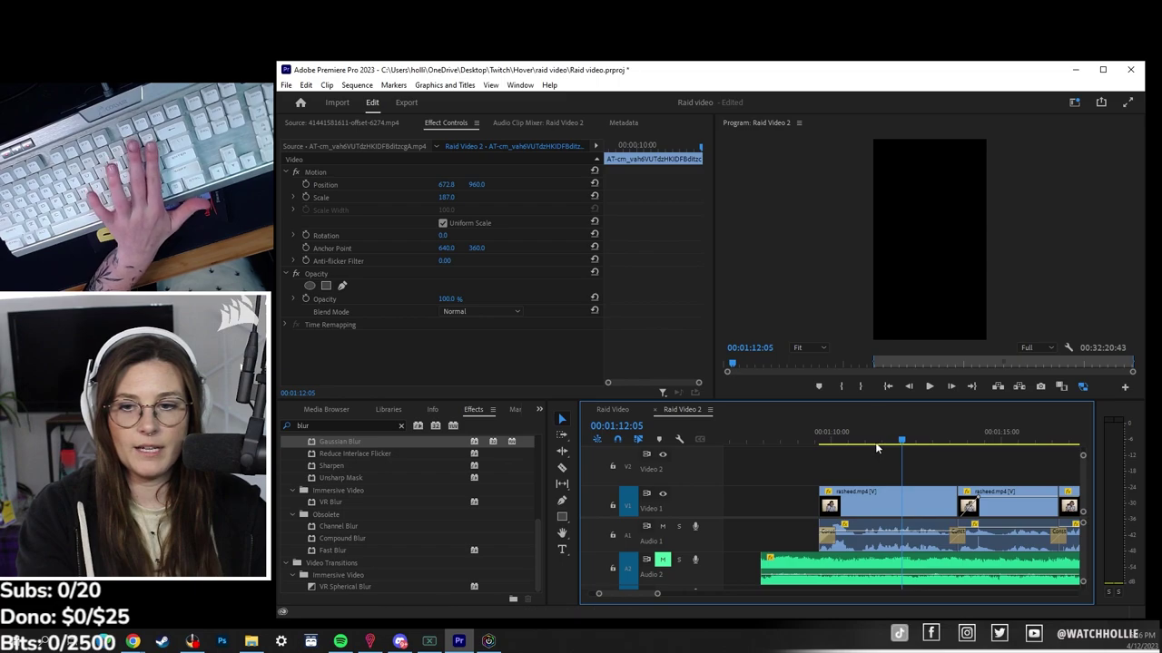
key("Up")
key("space")
key("space")
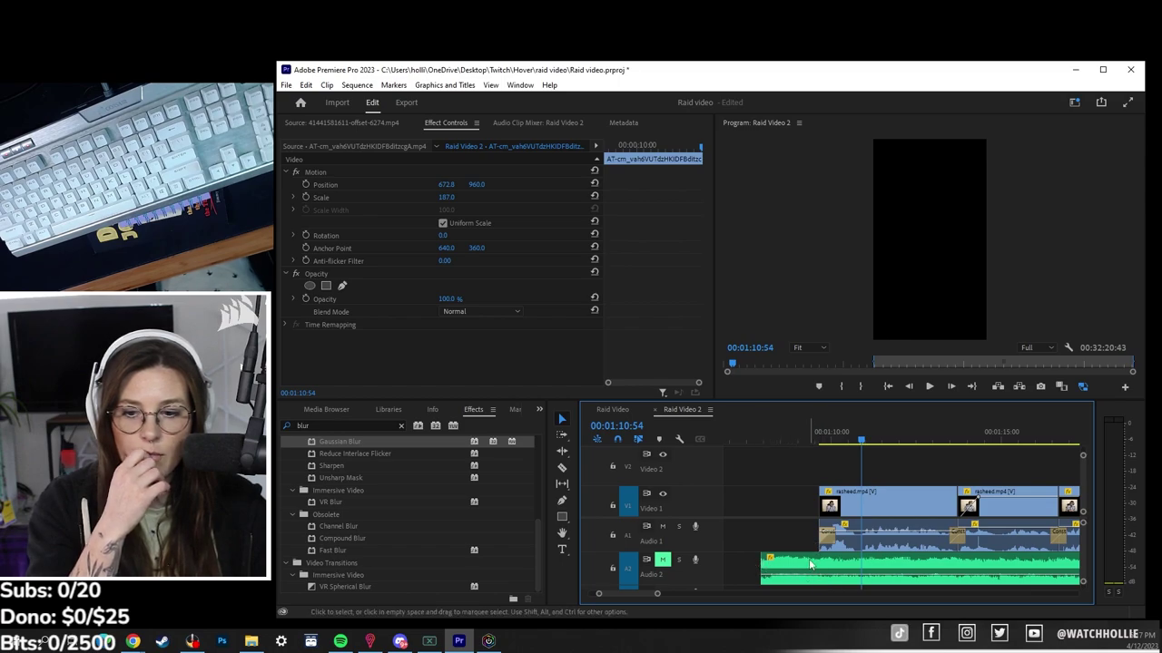
key("q")
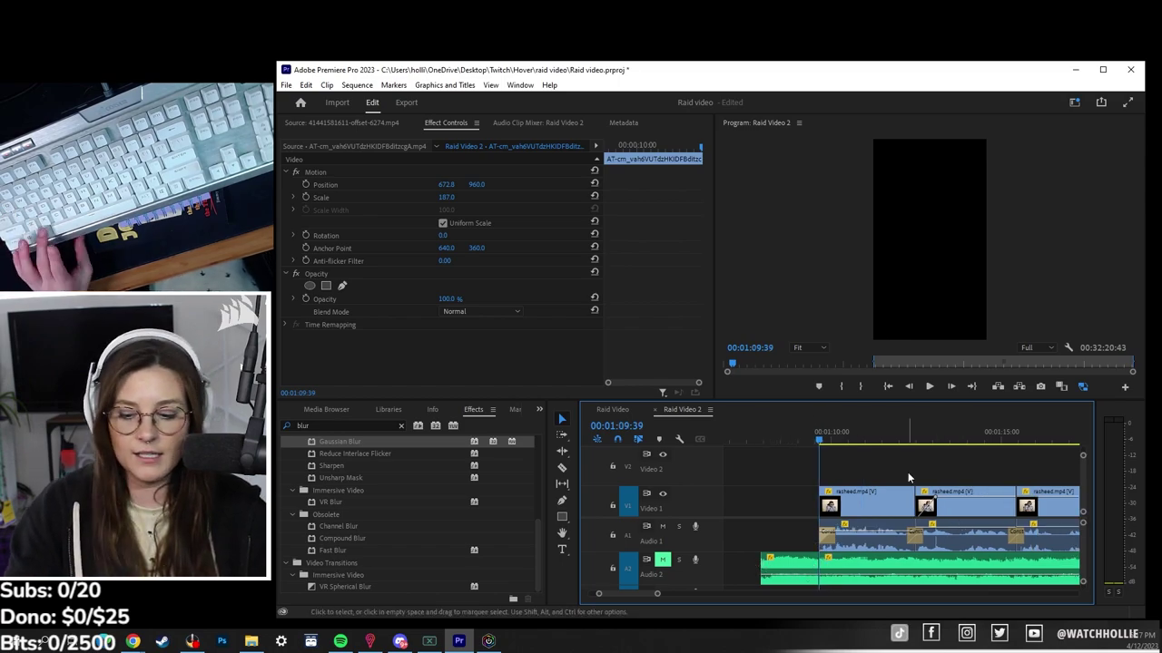
key("ctrl+z")
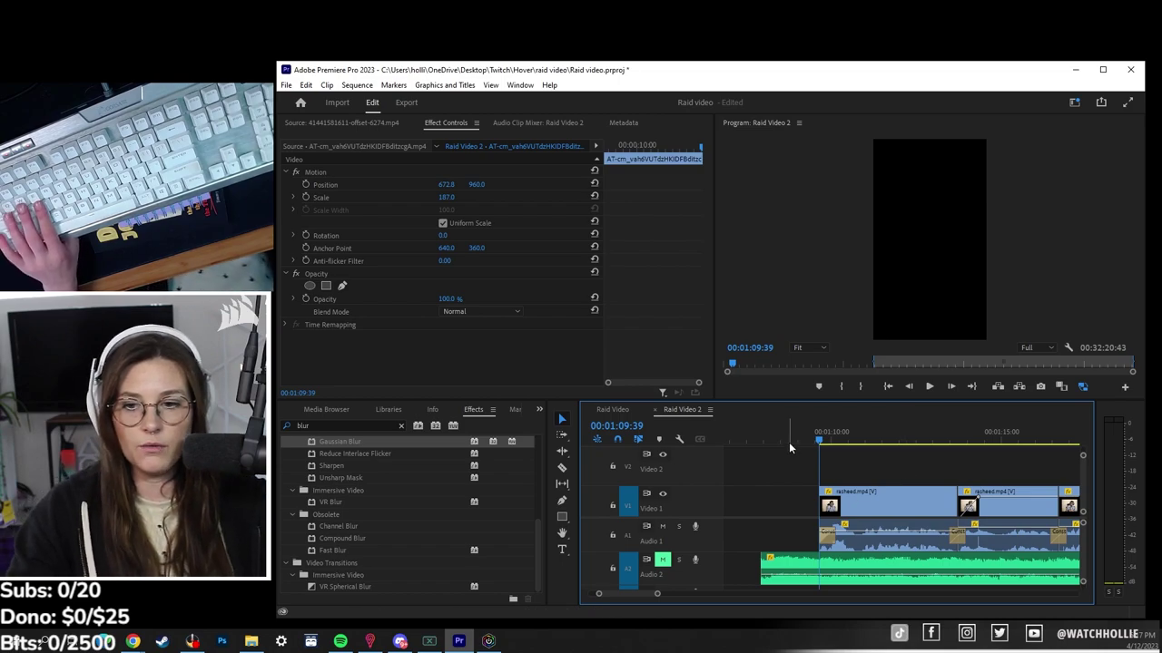
Try ripple trimming the empty gap before the first rasheed.mp4 clip from 00:01:08:41, and undo the trims
key("ctrl+z")
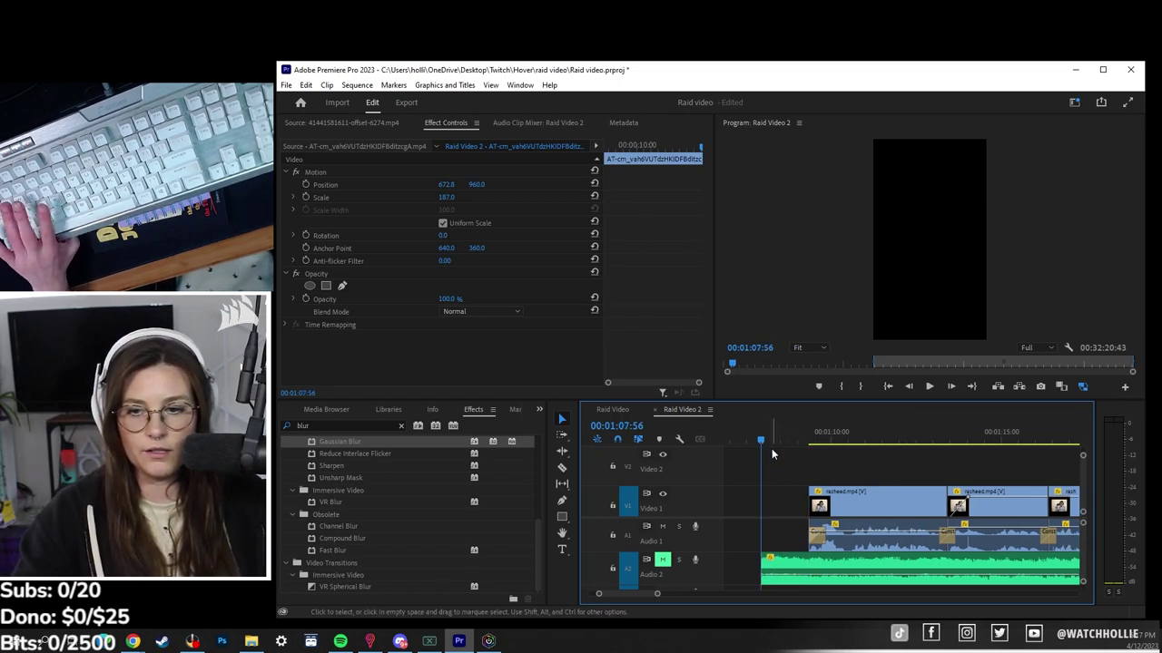
left_click(787, 441)
key("w")
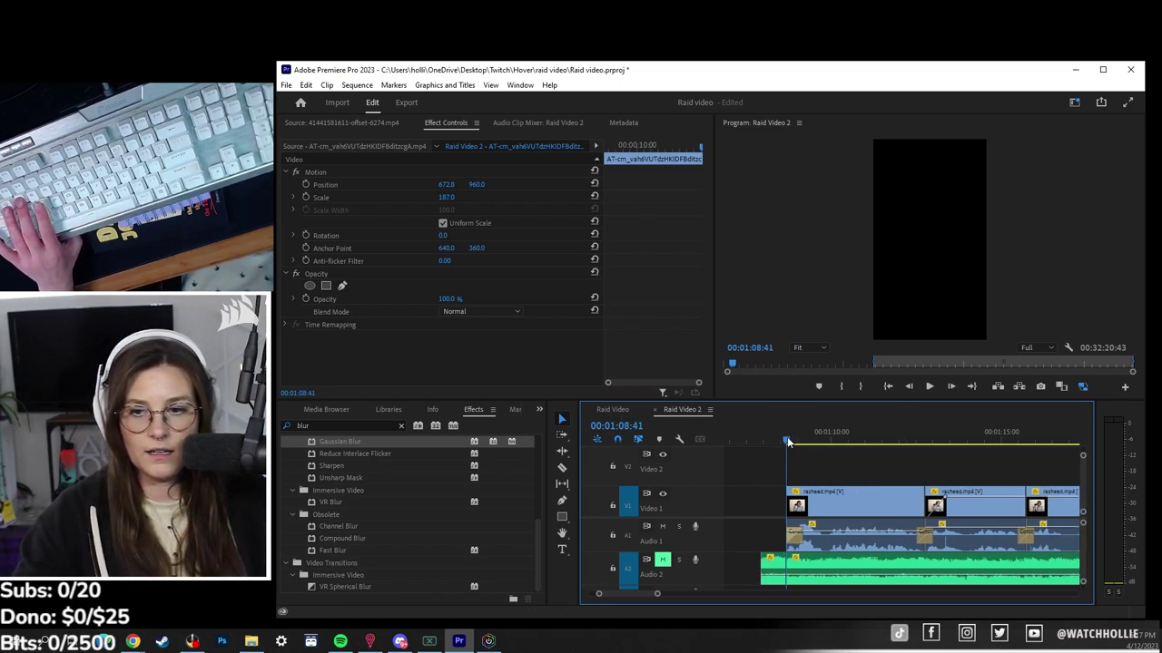
key("ctrl+z")
key("ctrl+z")
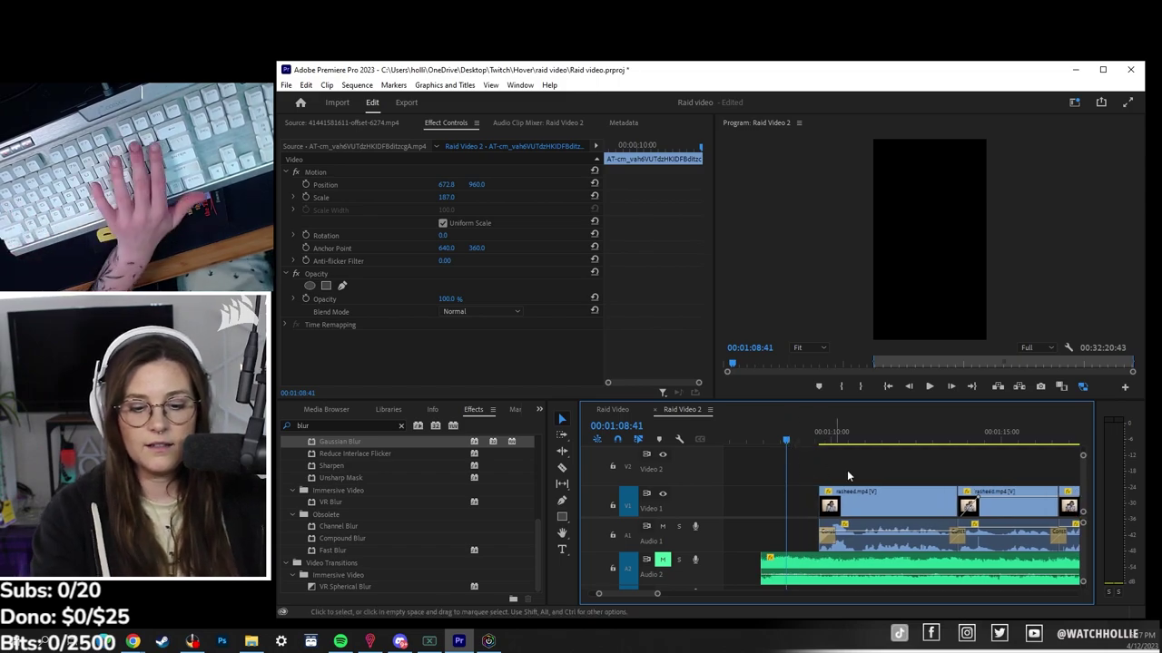
Return to the start of the sequence and place the playhead on the stacked webcam-and-gameplay clip at 00:00:09:01
key("minus")
key("minus")
key("minus")
key("minus")
key("minus")
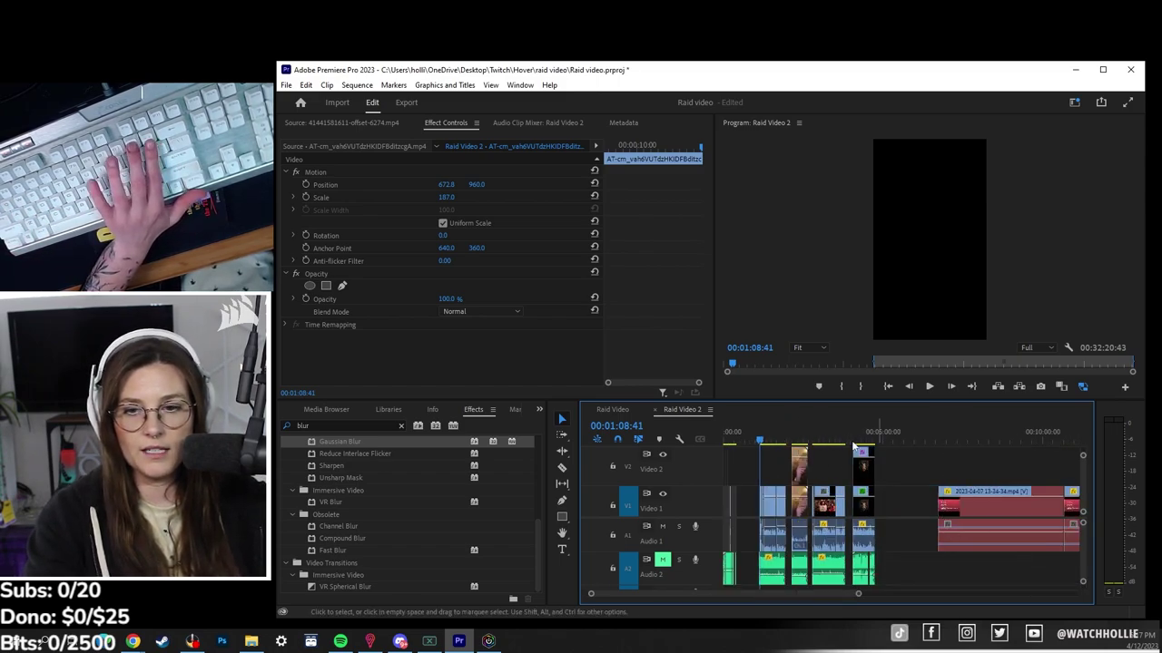
left_click_drag(747, 443, 713, 446)
key("equal")
key("equal")
key("equal")
key("equal")
key("equal")
key("equal")
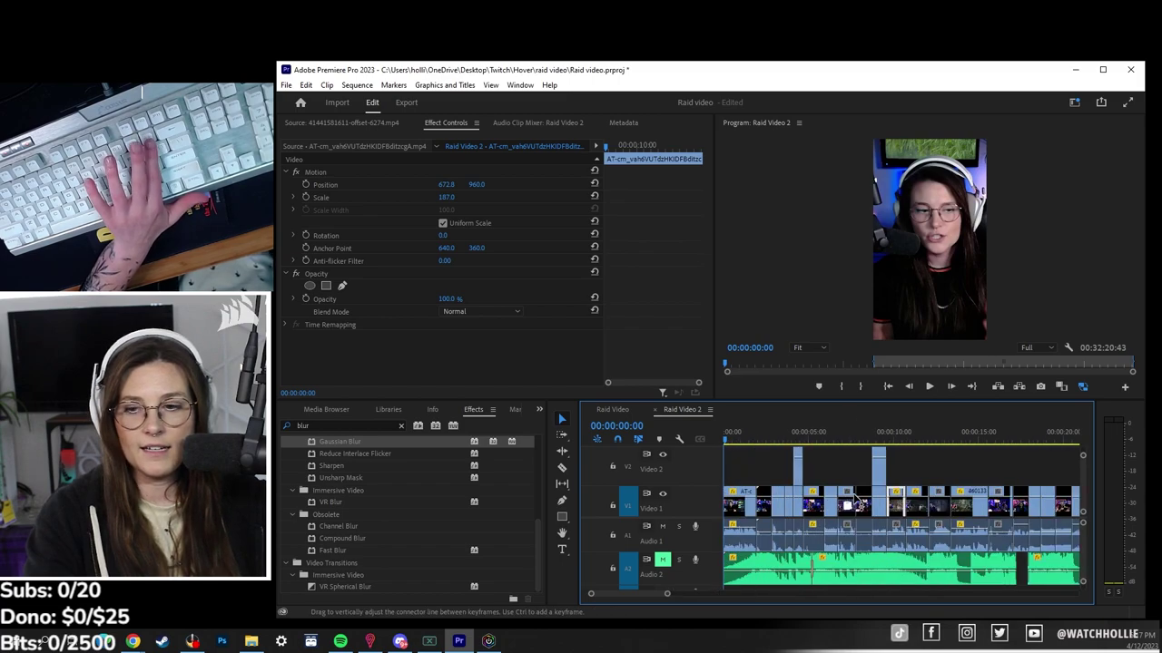
key("minus")
left_click(853, 474)
left_click(910, 440)
key("equal")
key("equal")
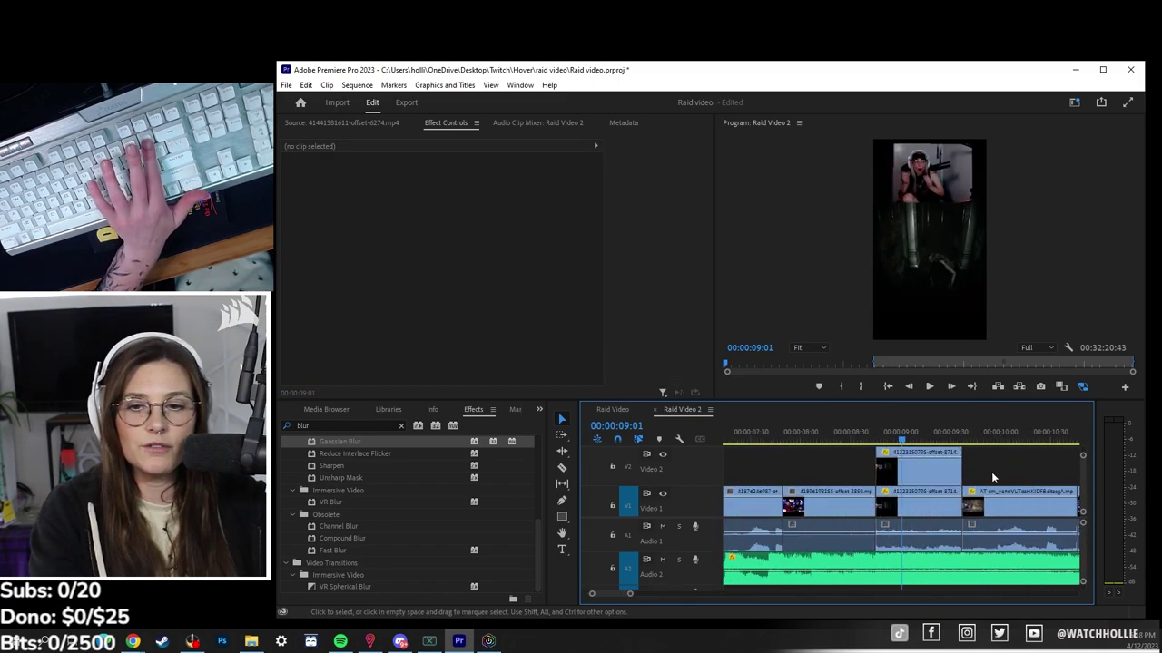
Duplicate the video of the AT-cm_vah6VUTdzHKIDFBditzcgA clip from Video 1 onto Video 2 directly above it
left_click(965, 511)
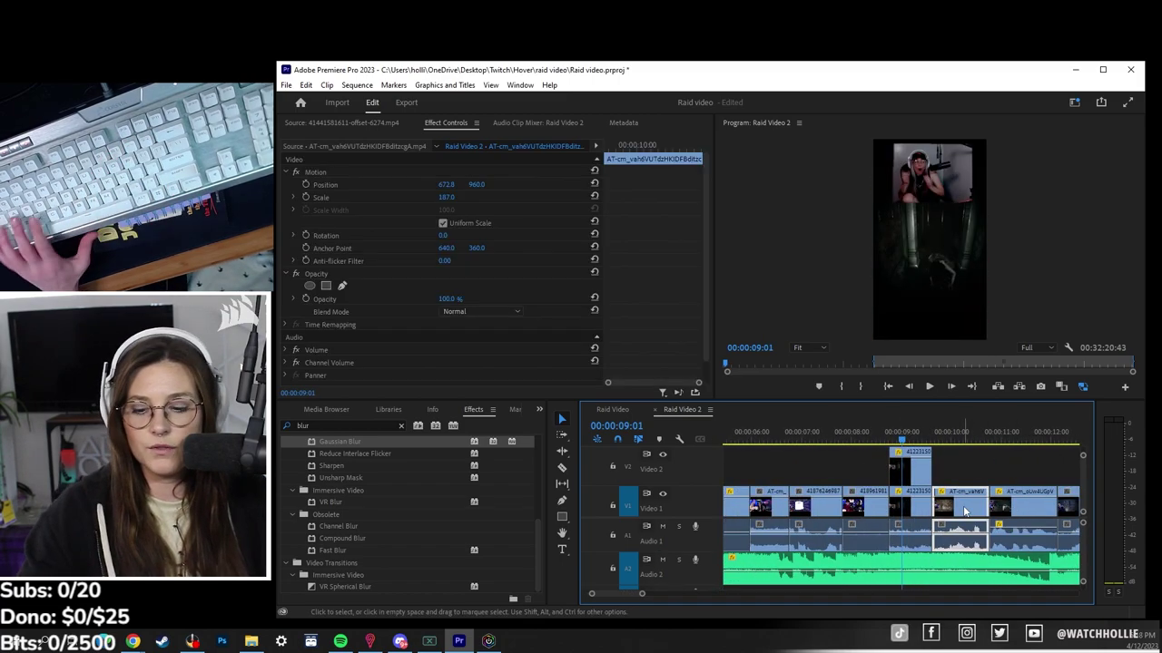
left_click_drag(965, 511, 960, 498)
key("ctrl+c")
key("Down")
key("ctrl+v")
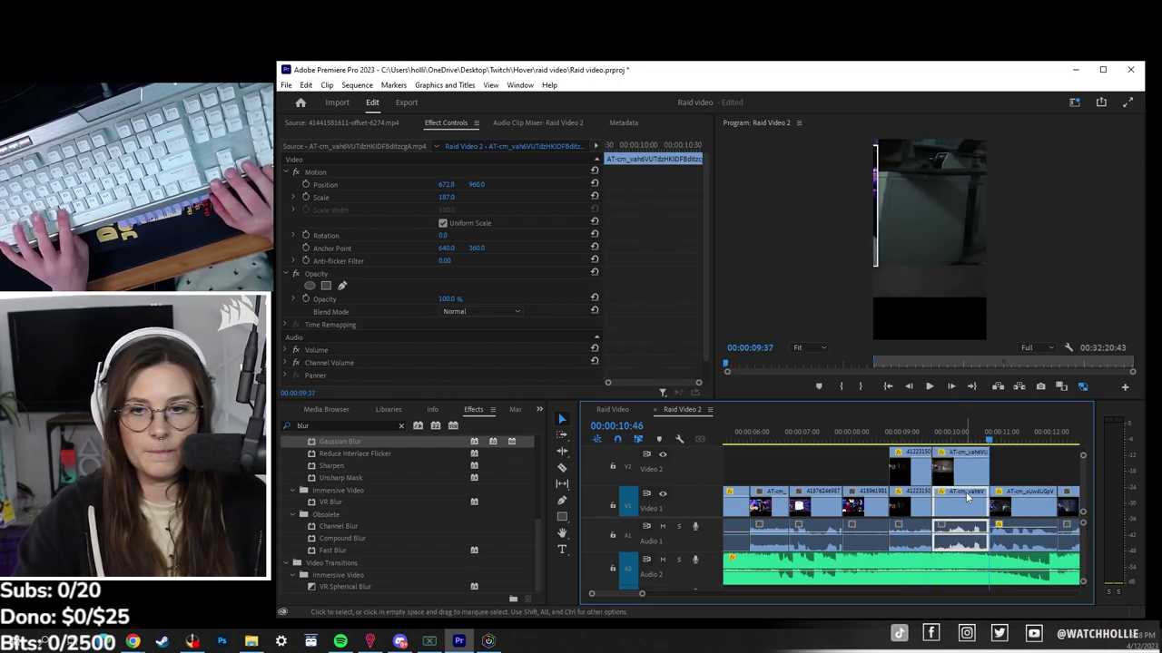
Mute Audio 1 and Audio 2 and place the playhead over the duplicated clip at 00:00:10:16
left_click(959, 443)
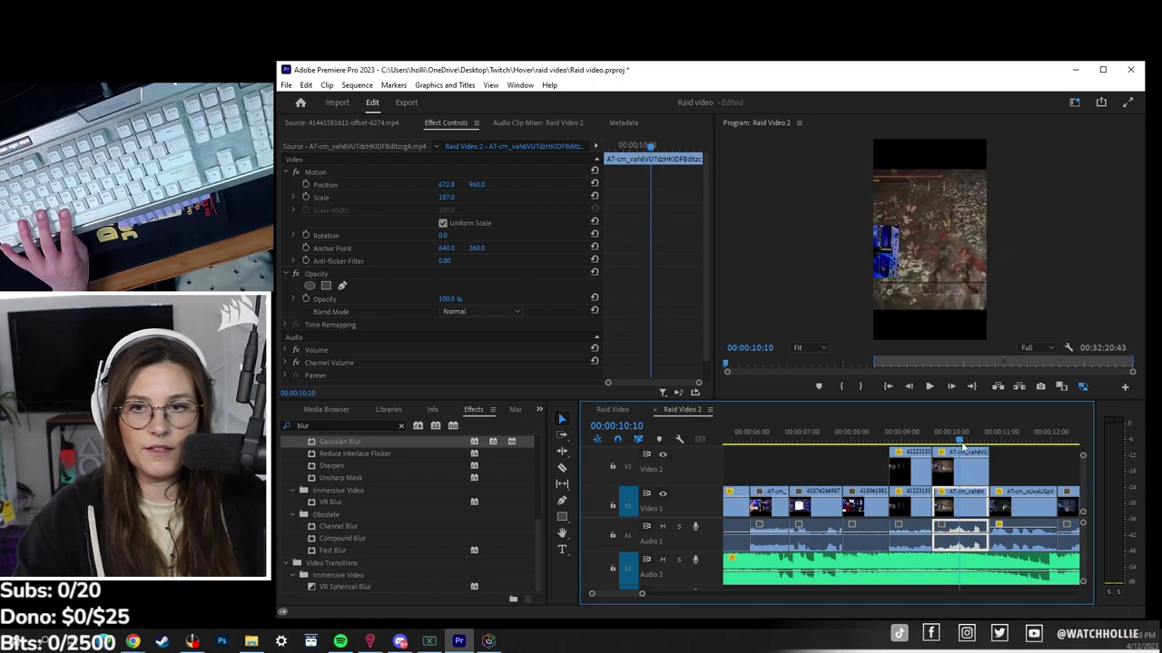
left_click(662, 526)
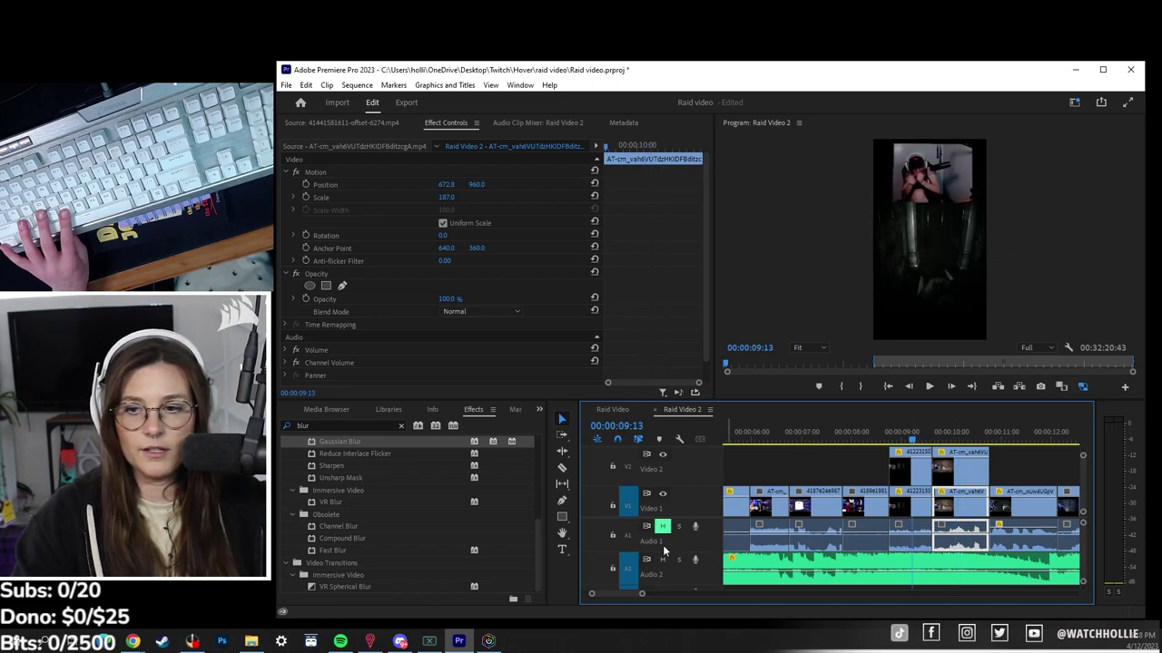
left_click(661, 559)
left_click(947, 434)
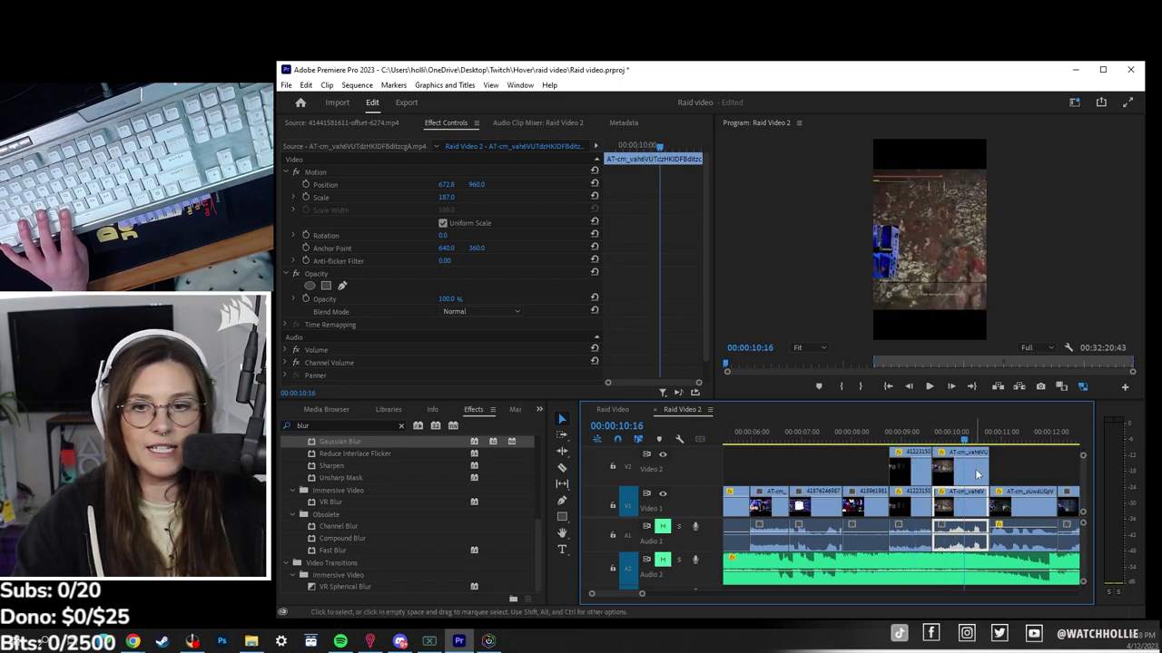
Paste the Motion, Opacity and Time Remapping attributes of the preceding Video 2 webcam clip onto the duplicated Video 2 clip
left_click(909, 434)
left_click(914, 470)
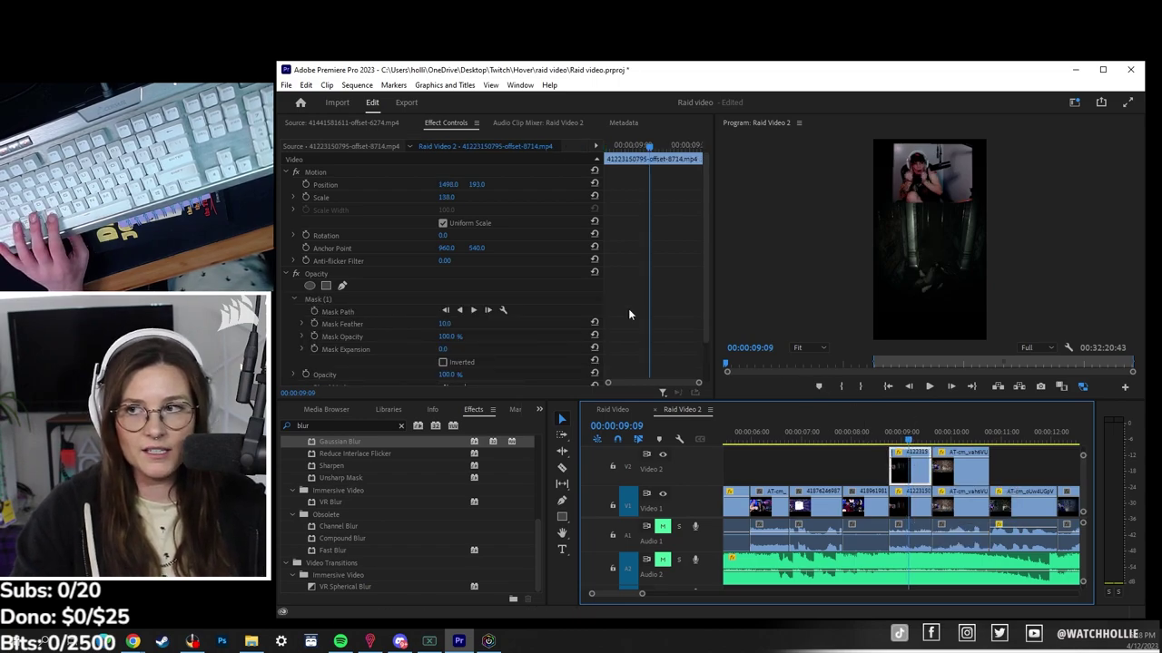
left_click(348, 168)
left_click(980, 454)
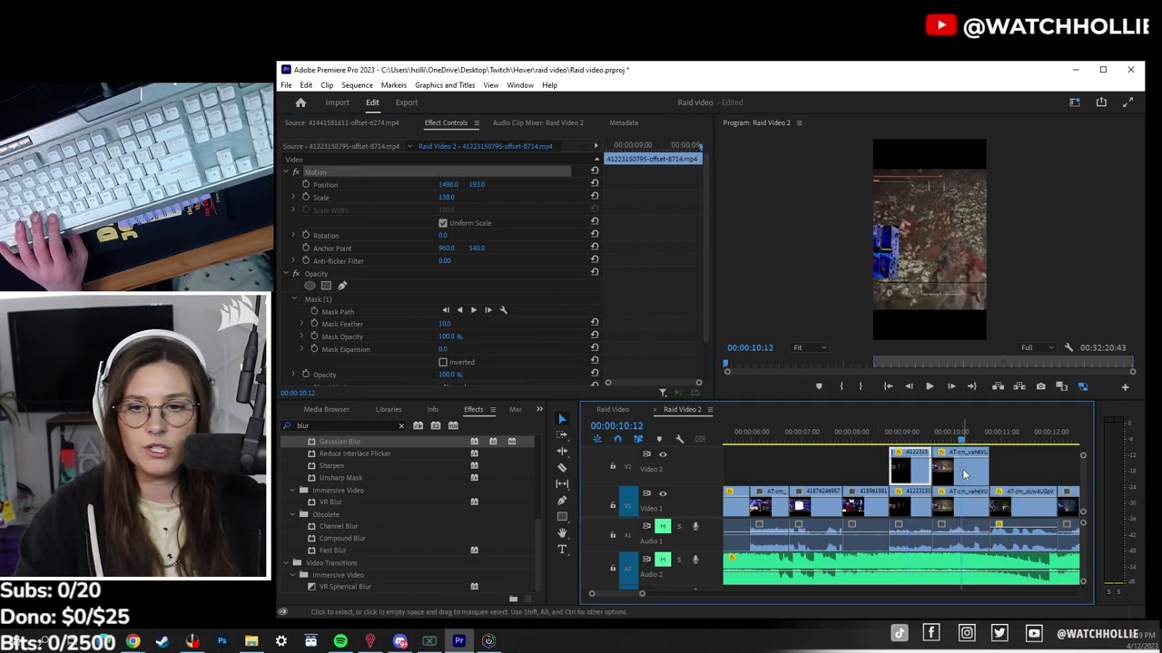
right_click(972, 454)
left_click(1020, 68)
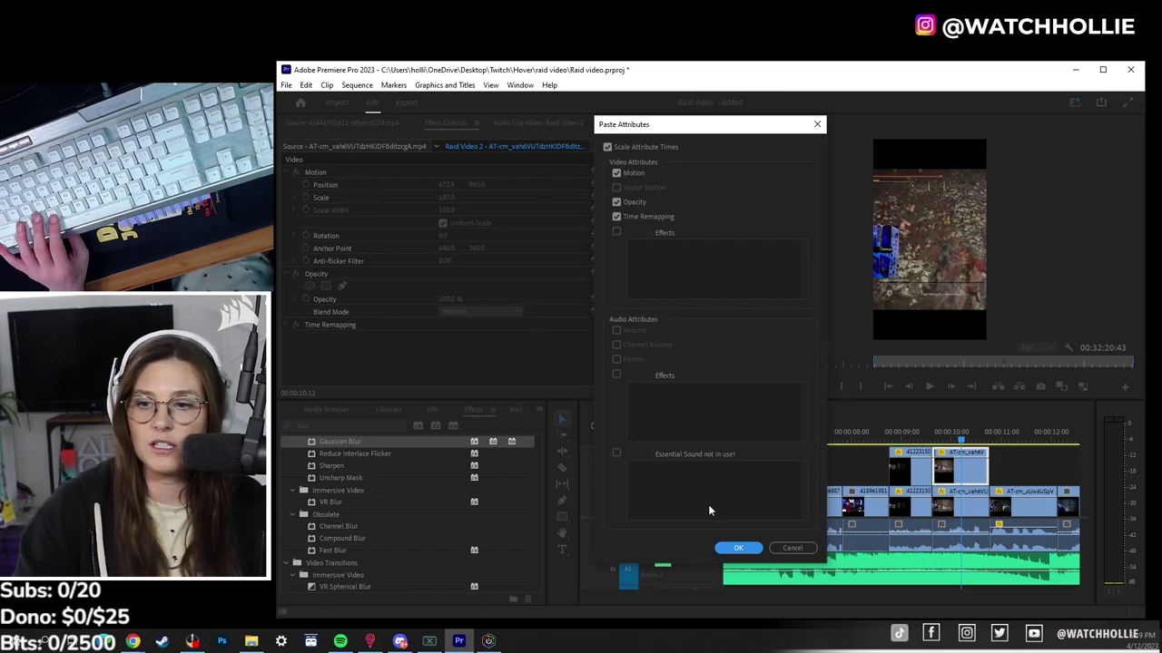
left_click(737, 547)
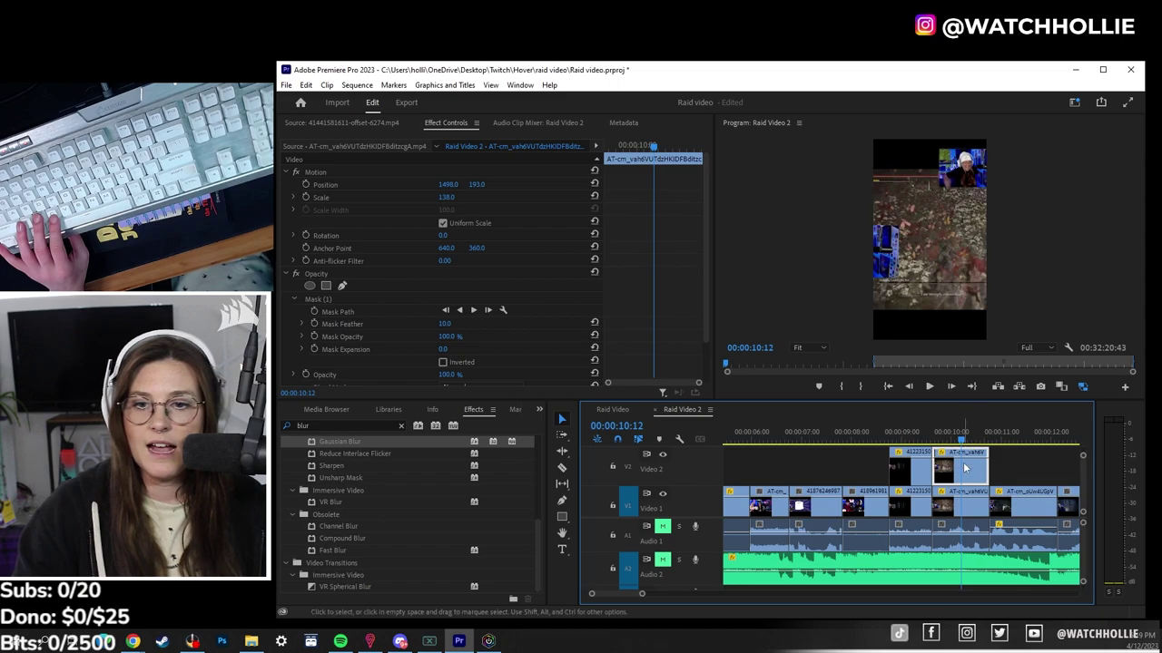
Scale the Video 2 webcam overlay to 280 and position it at about 1803.9, 233.5 to fill the frame's upper part
left_click(337, 186)
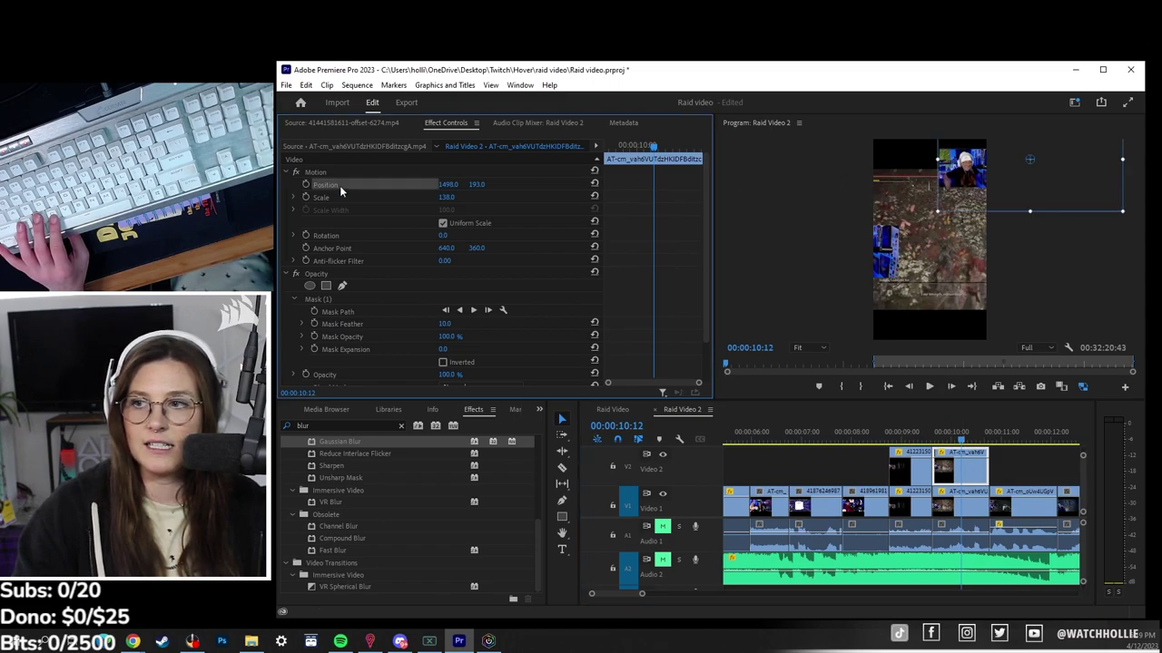
left_click_drag(448, 184, 287, 185)
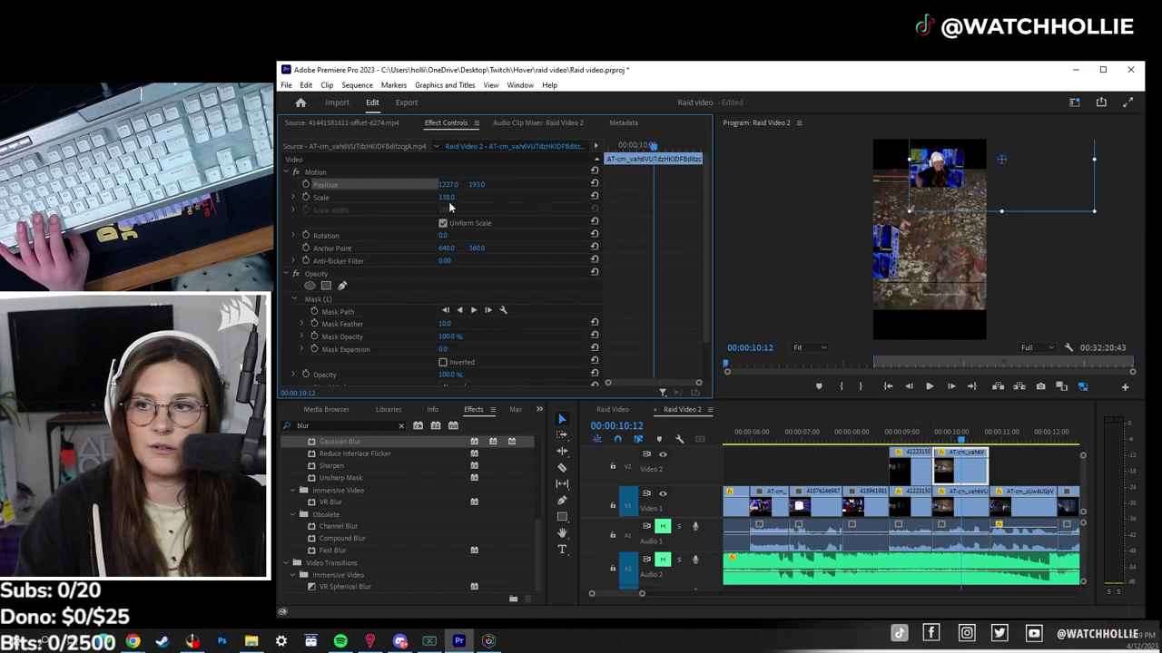
left_click_drag(447, 197, 578, 184)
left_click_drag(446, 197, 558, 189)
left_click_drag(913, 198, 957, 202)
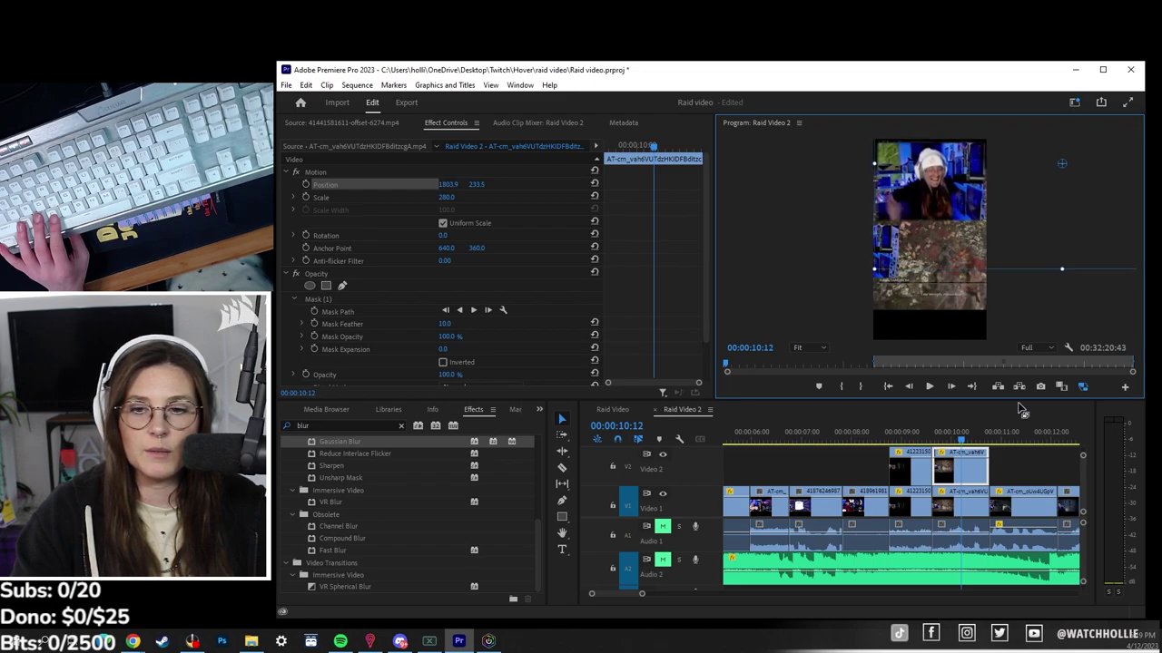
Select Mask (1) under the overlay's Opacity to inspect its outline, and move the playhead to 00:00:10:07
left_click(327, 275)
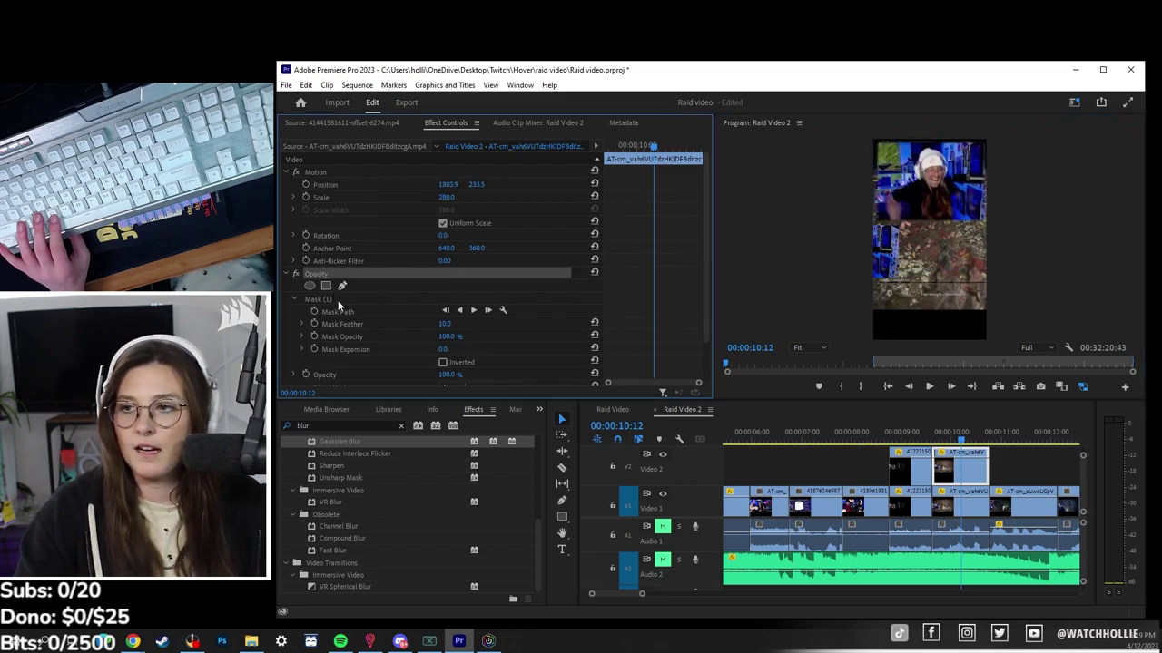
left_click(360, 299)
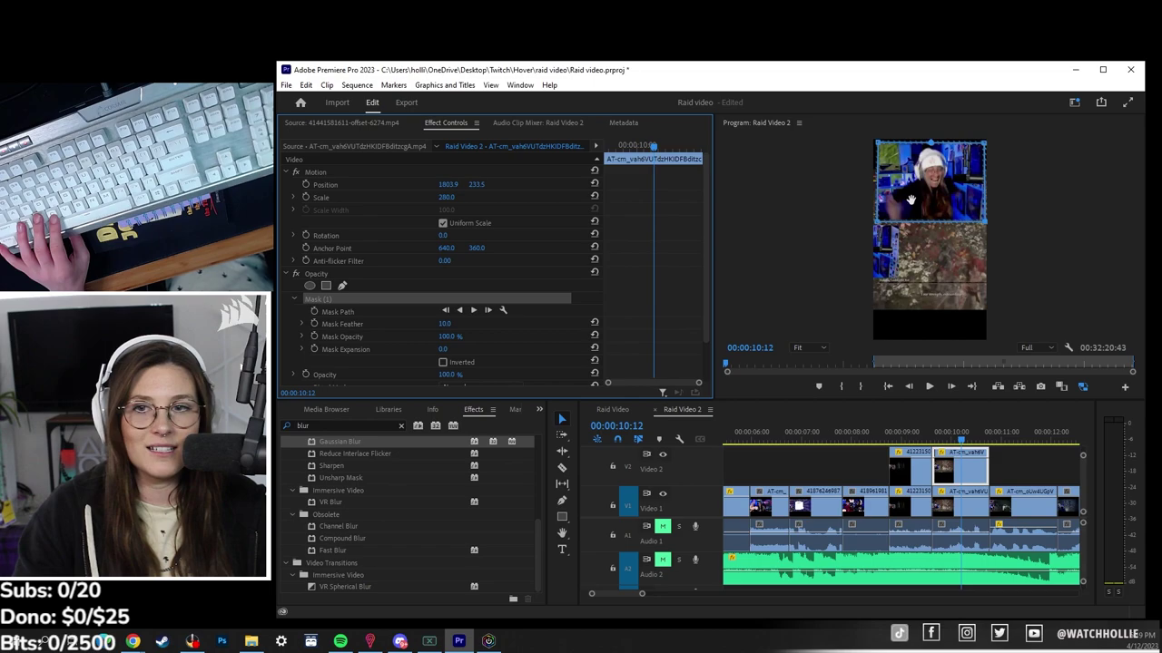
mouse_move(965, 436)
left_mouse_down()
mouse_move(930, 440)
mouse_move(957, 440)
left_mouse_up()
Paste the Motion, Opacity and Time Remapping attributes of the preceding Video 1 gameplay clip onto the Video 1 clip under the overlay
left_click(964, 512)
left_click(918, 506, "alt")
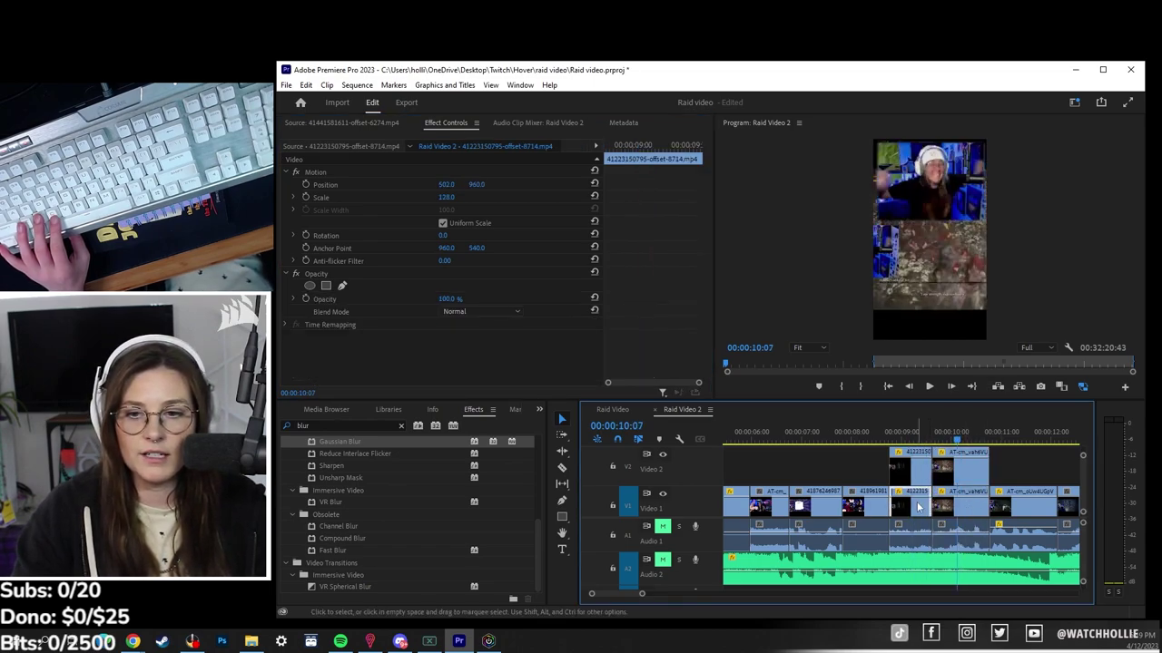
right_click(967, 523)
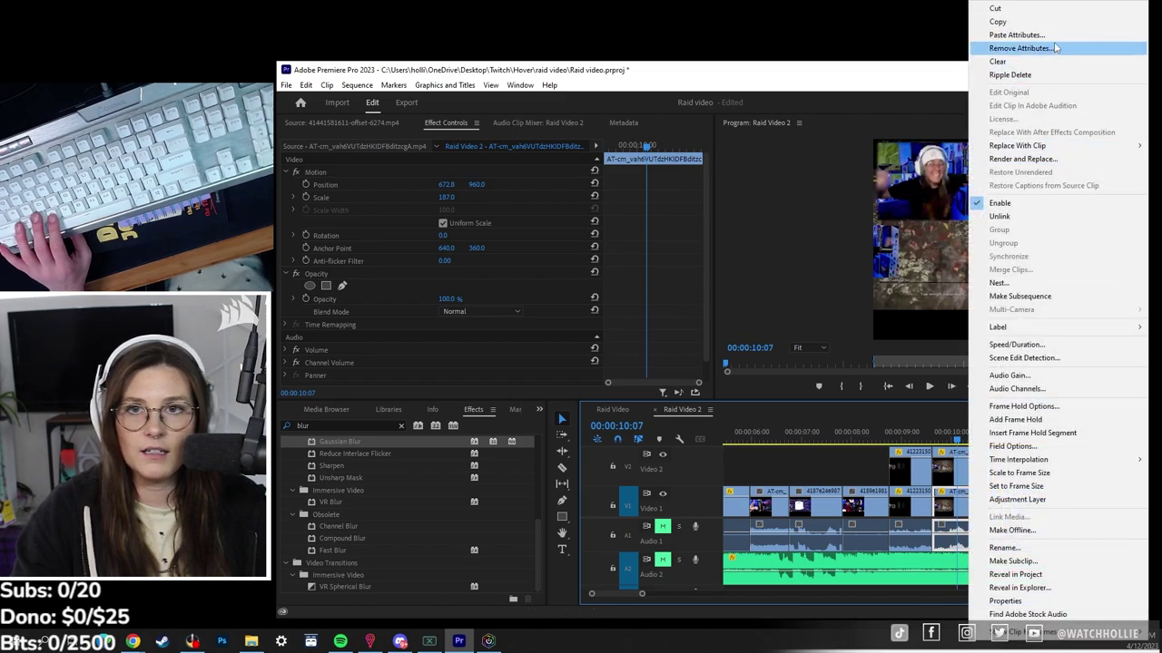
left_click(1016, 34)
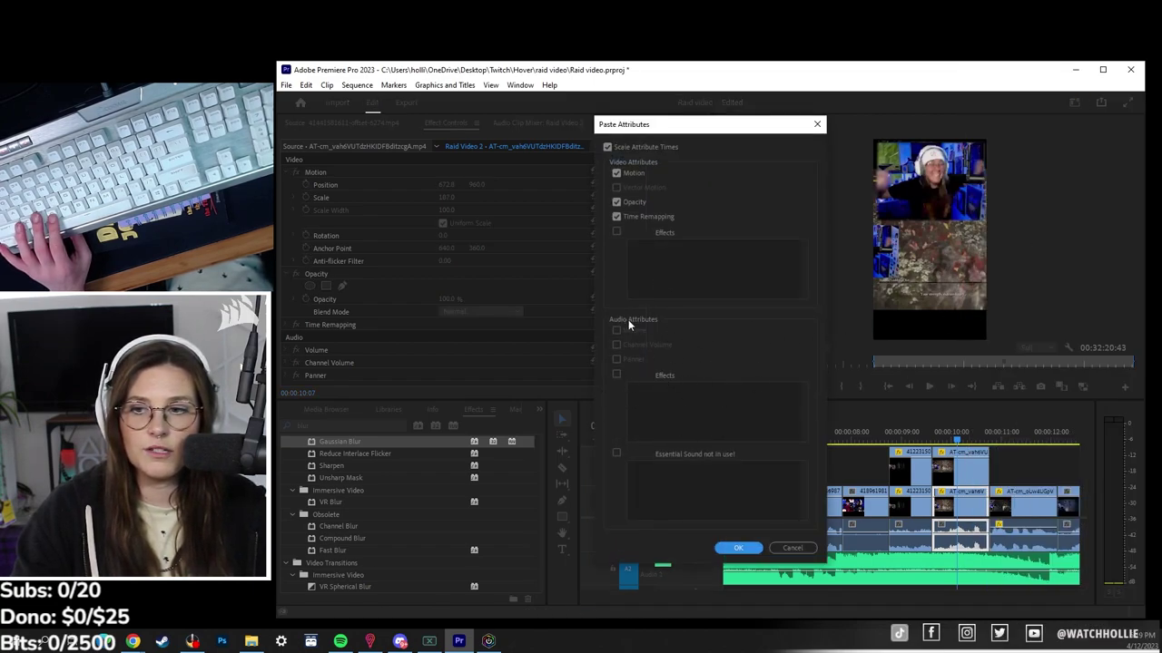
left_click(745, 550)
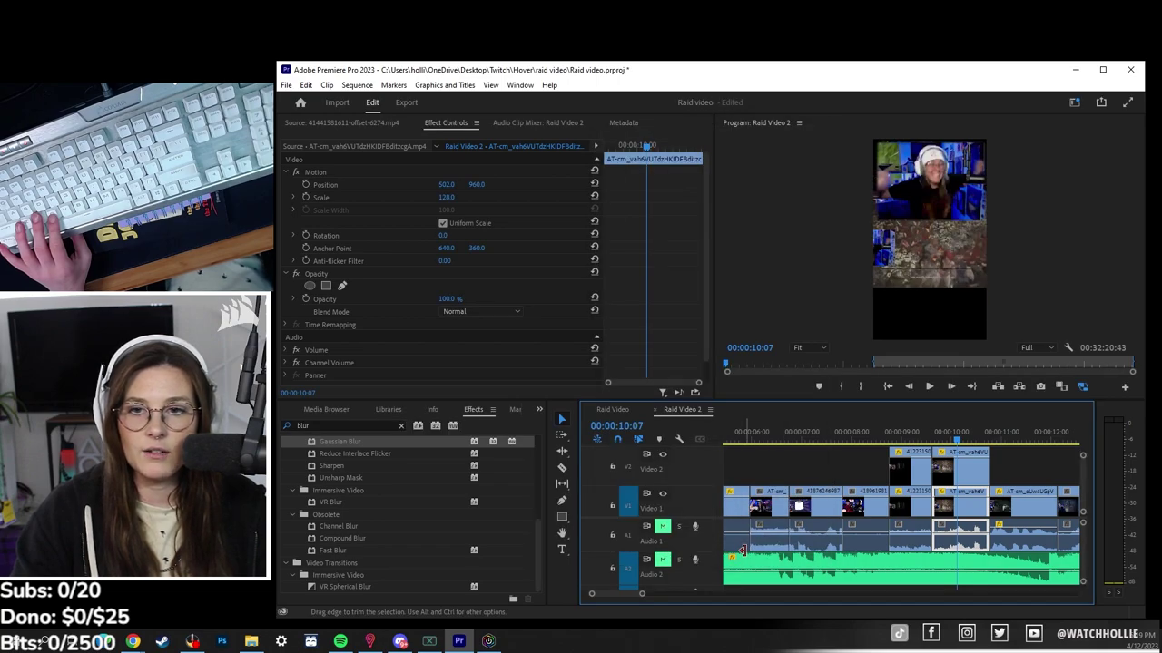
Compare the pasted framing with the preceding stacked clip at 00:00:09:11, and reselect the Video 1 clip under the new overlay
left_click(962, 433)
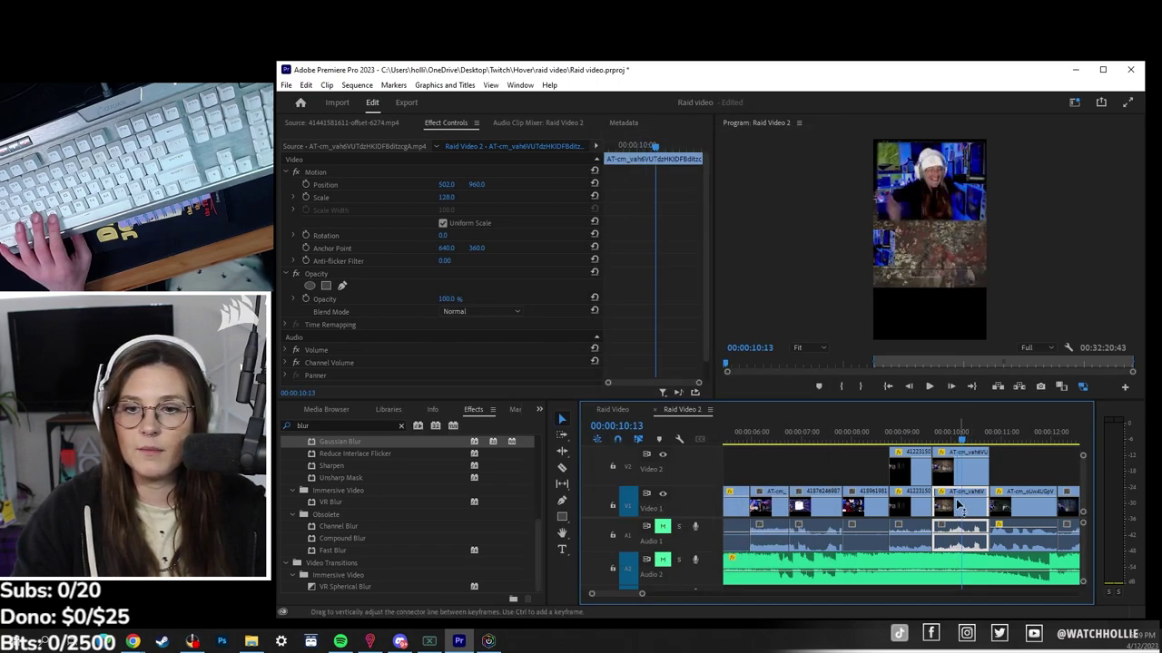
left_click(911, 430)
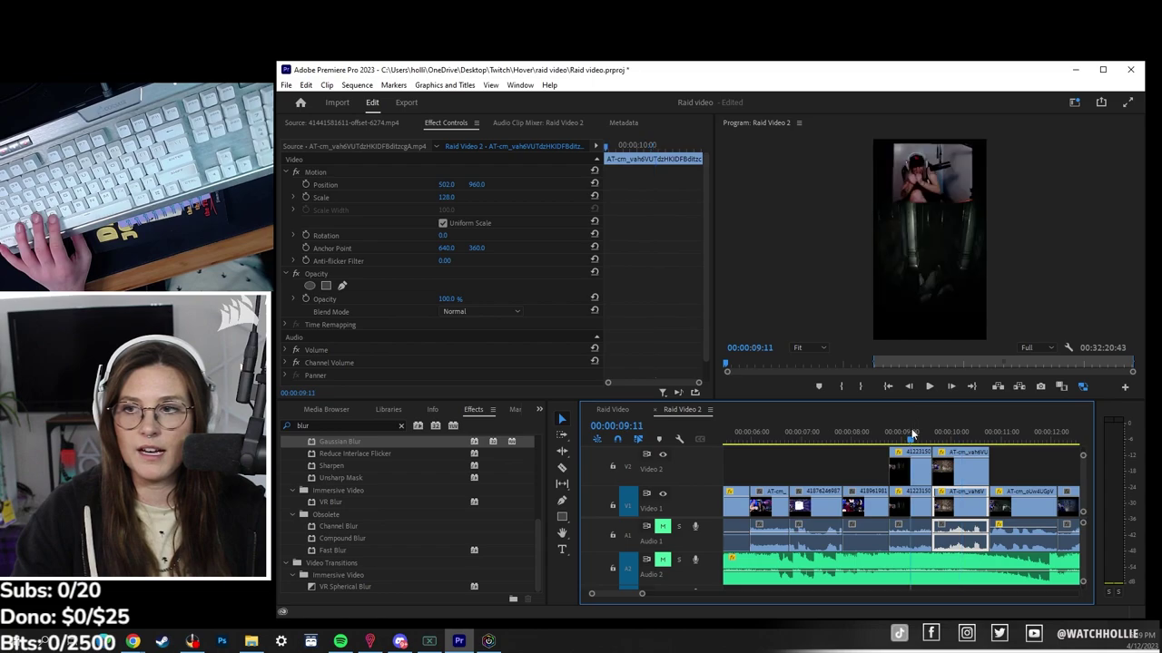
left_click(918, 504)
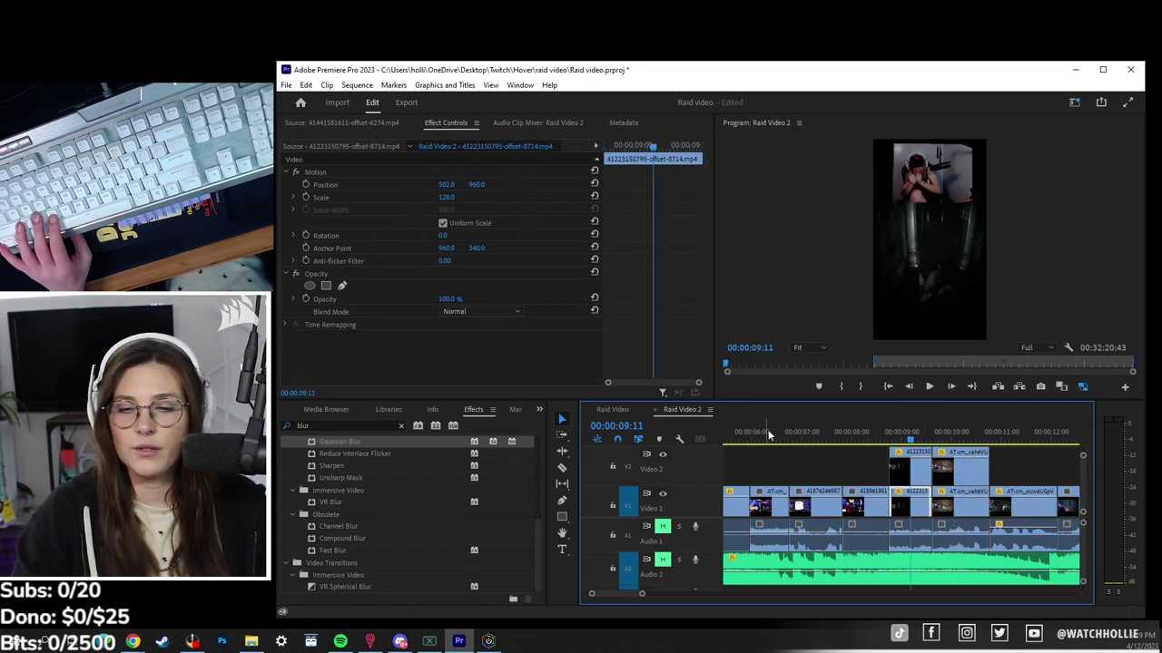
left_click(960, 518)
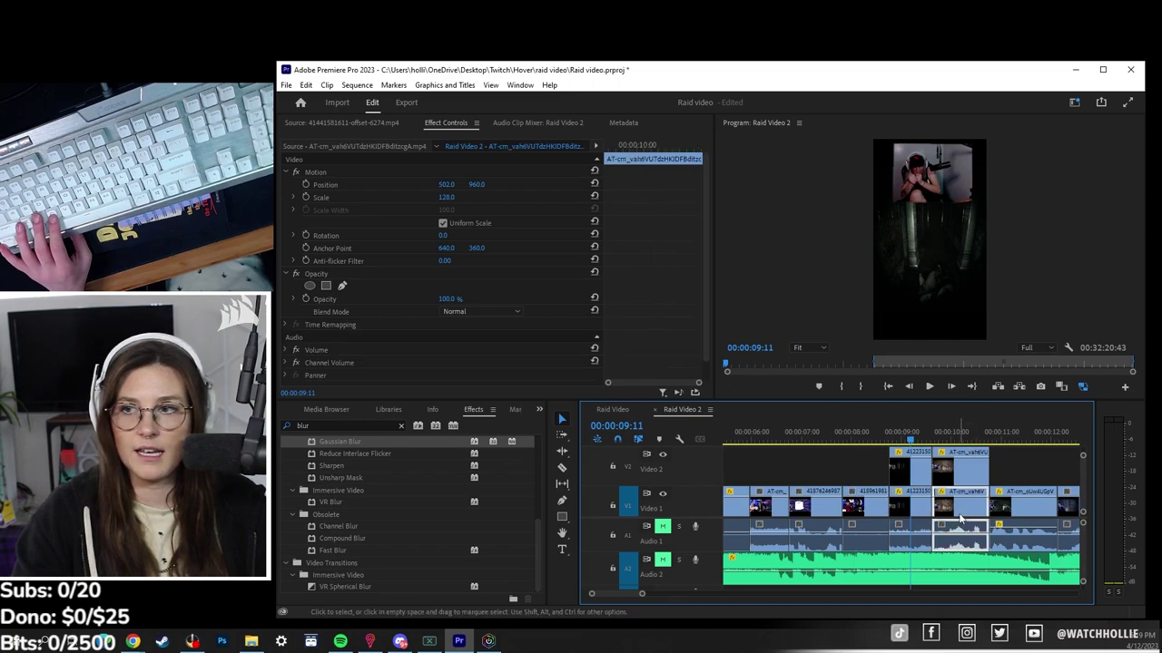
Set the Position of the Video 1 gameplay clip under the overlay to 447, 1360, checking the framing at 00:00:10:02
left_click(898, 513)
left_click(961, 511)
left_click(962, 509, "shift")
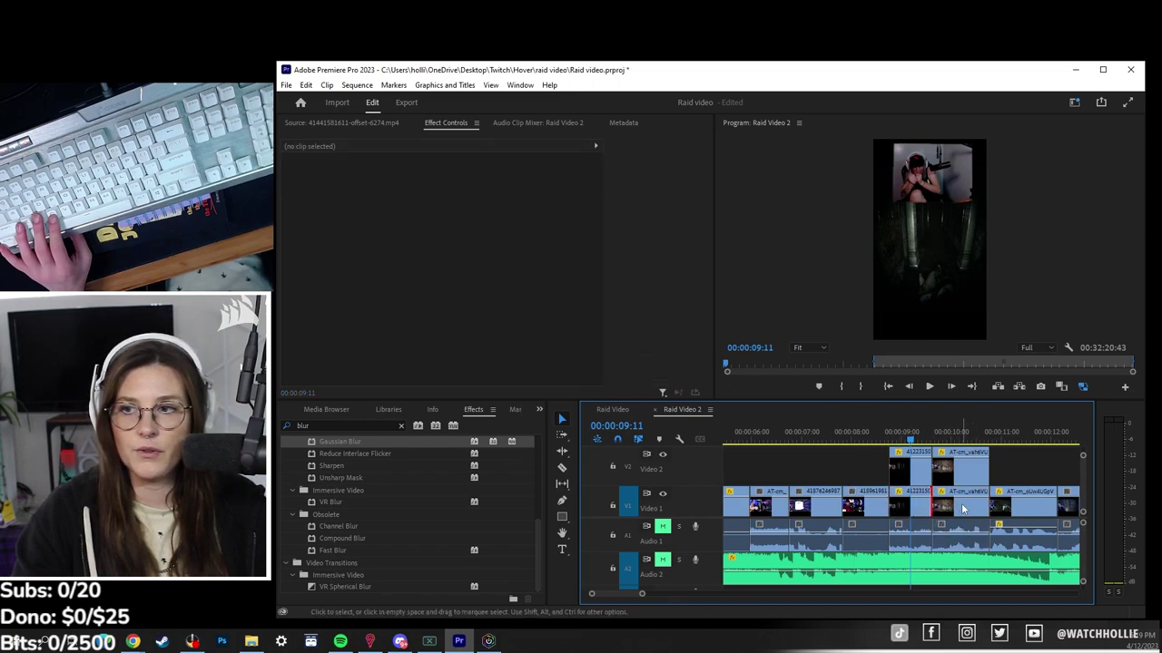
left_click(963, 508)
left_click(964, 510)
left_click(955, 442)
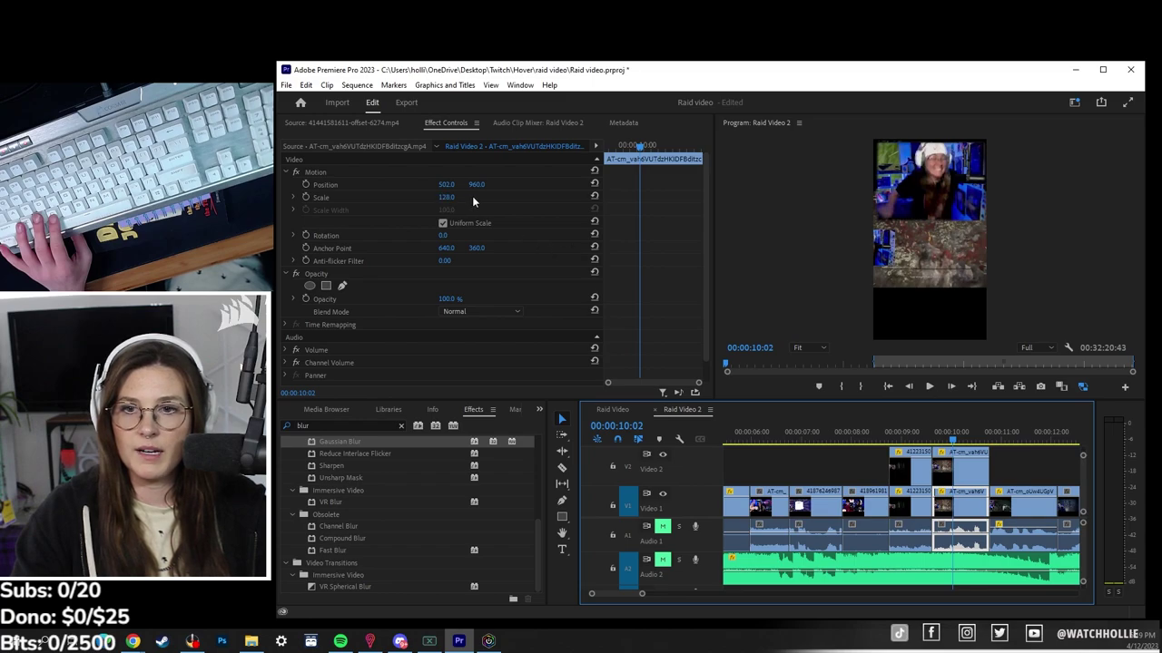
left_click_drag(476, 184, 585, 218)
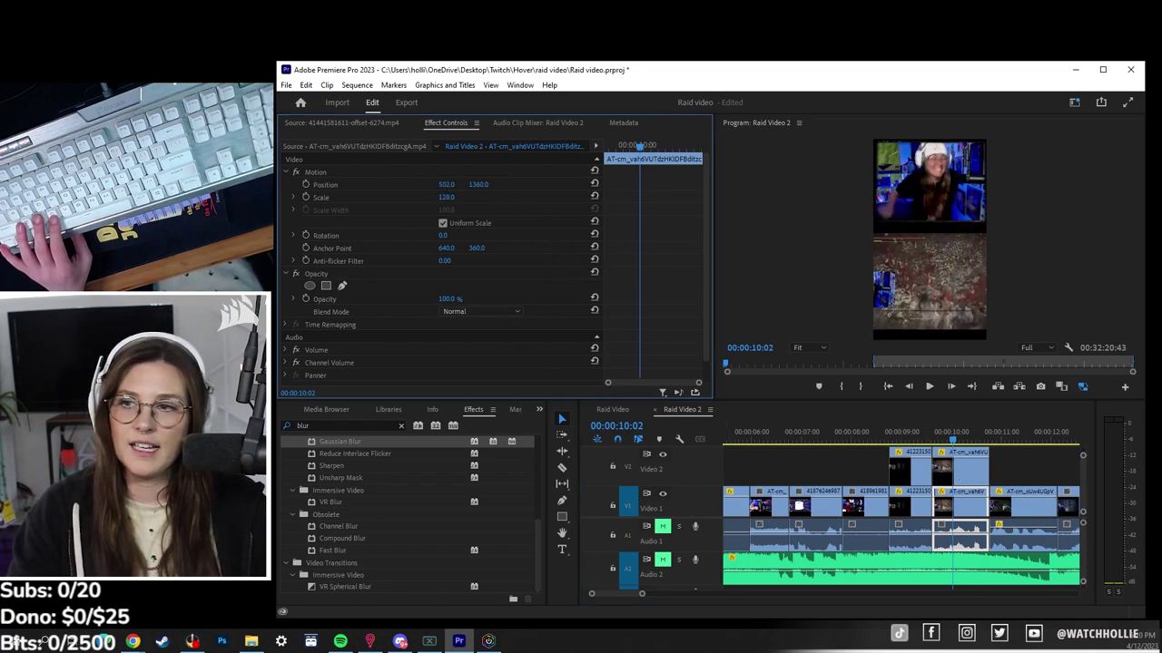
mouse_move(446, 185)
left_mouse_down()
mouse_move(345, 184)
mouse_move(601, 184)
mouse_move(381, 184)
mouse_move(433, 184)
left_mouse_up()
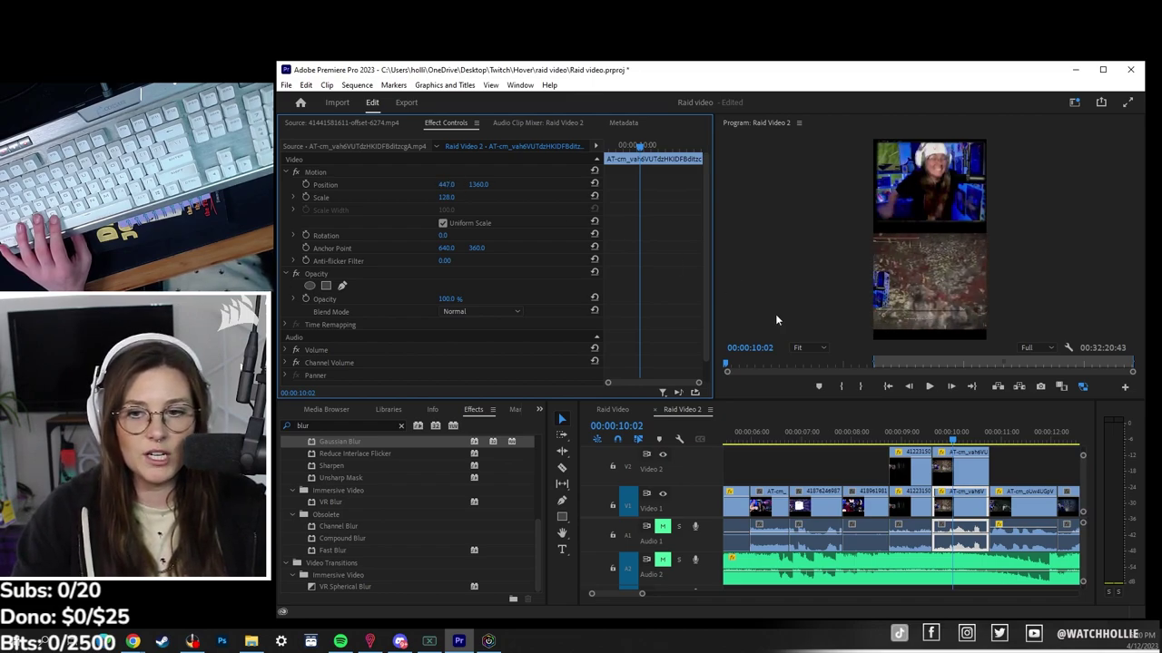
Move the playhead to 00:00:04:36 and select the Video 1 clip there to inspect its Scale and Gaussian Blur settings
left_click_drag(868, 436, 782, 444)
key("minus")
key("minus")
key("equal")
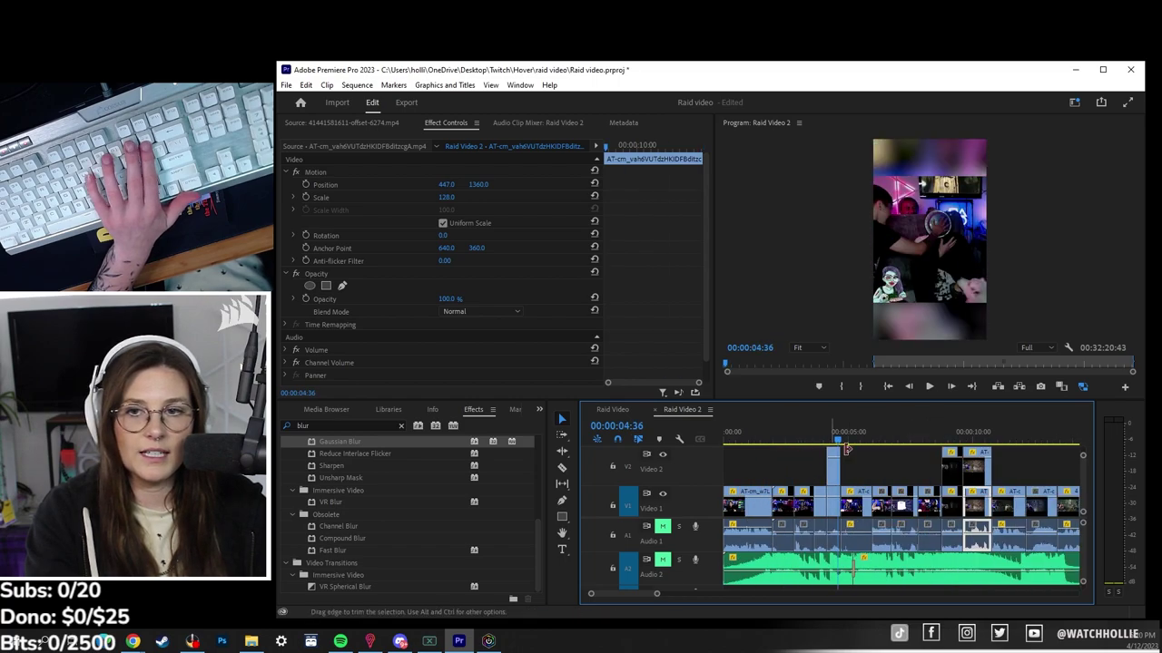
key("equal")
left_click(894, 505)
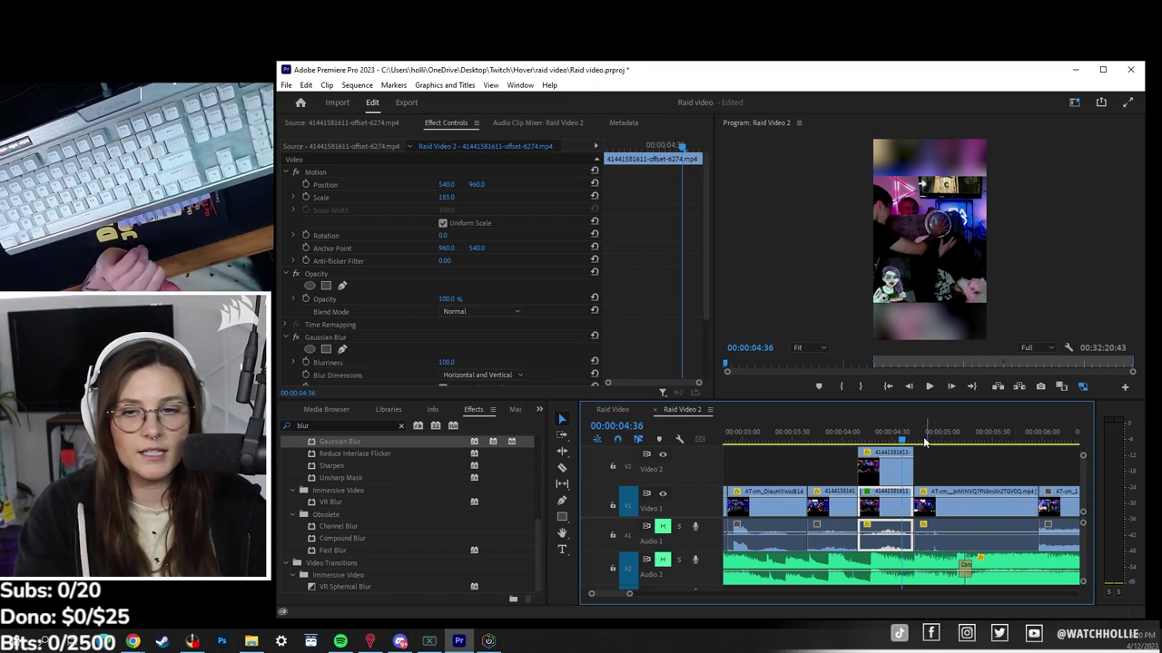
Survey the Raid Video 2 timeline, from the edited section around 00:00:10:09 to the leftover footage after it
left_click(892, 437)
key("minus")
key("minus")
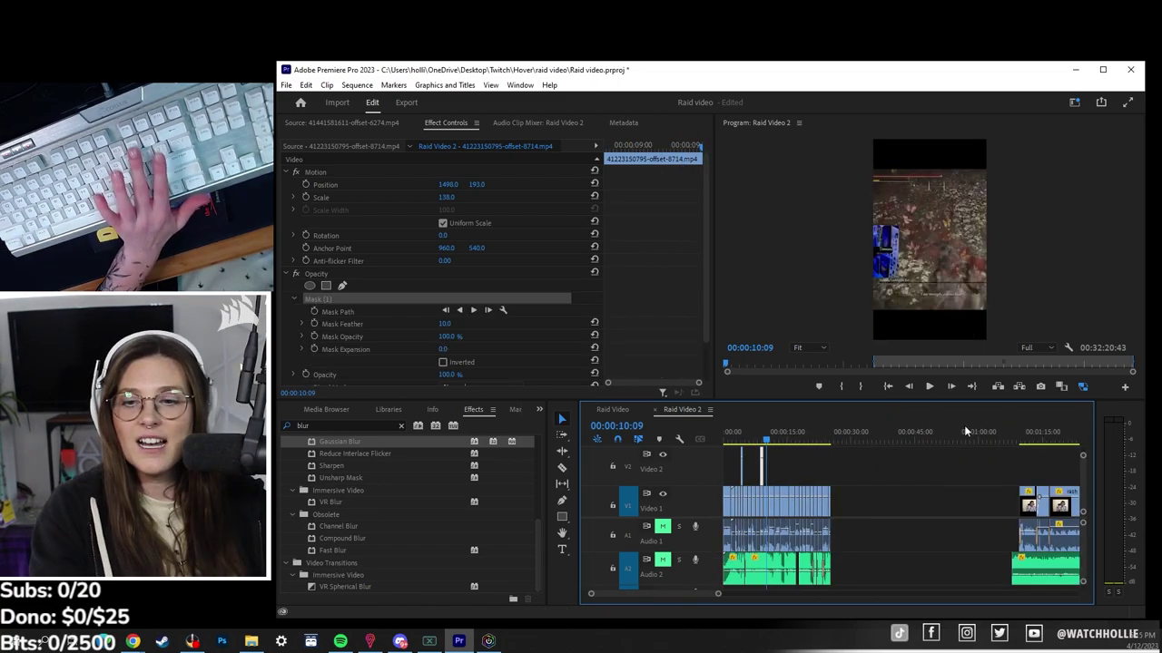
key("minus")
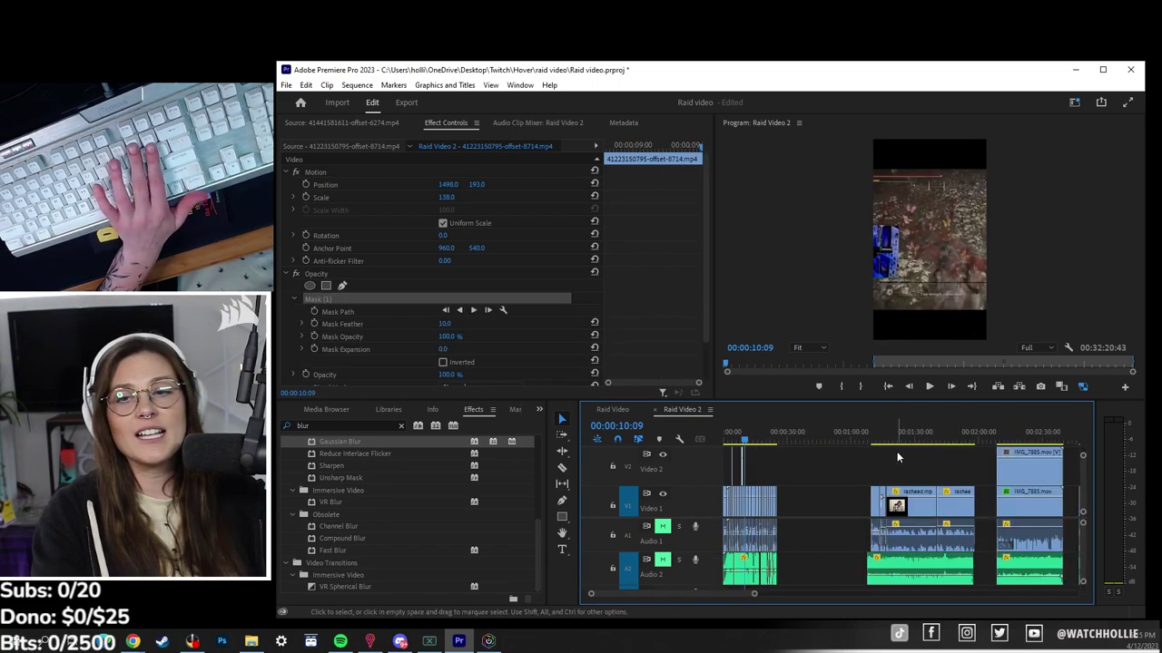
key("equal")
key("equal")
key("equal")
key("minus")
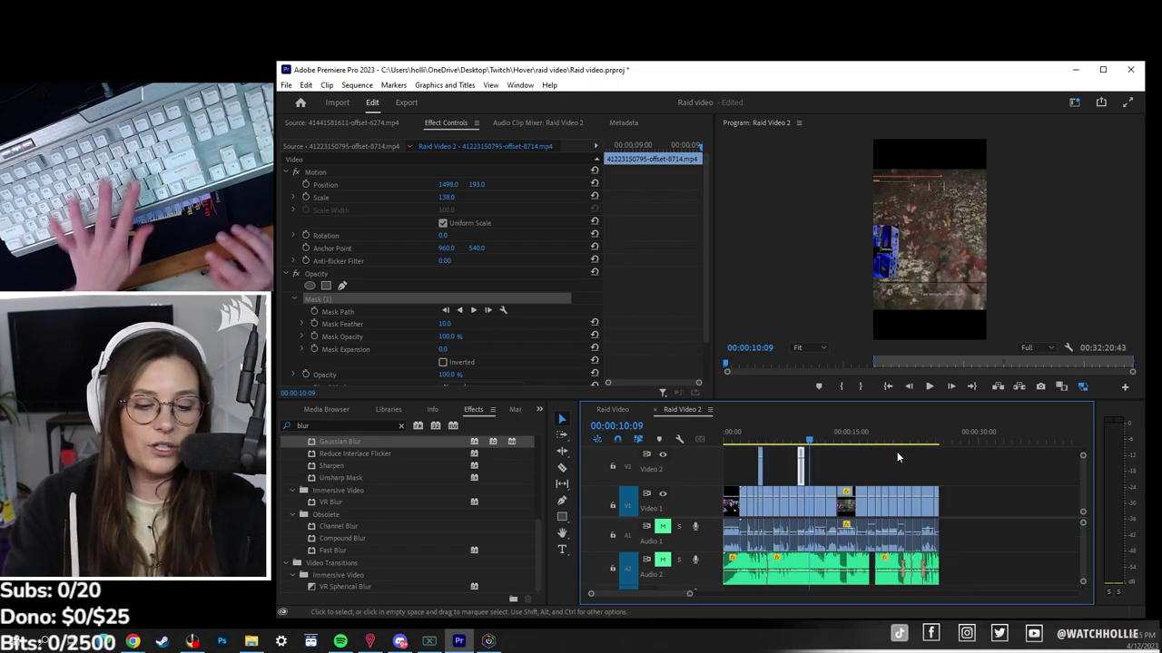
Examine the clips around 00:00:10:09 and select the Video 1 clip at the playhead to inspect its Motion values
key("equal")
key("equal")
key("equal")
key("equal")
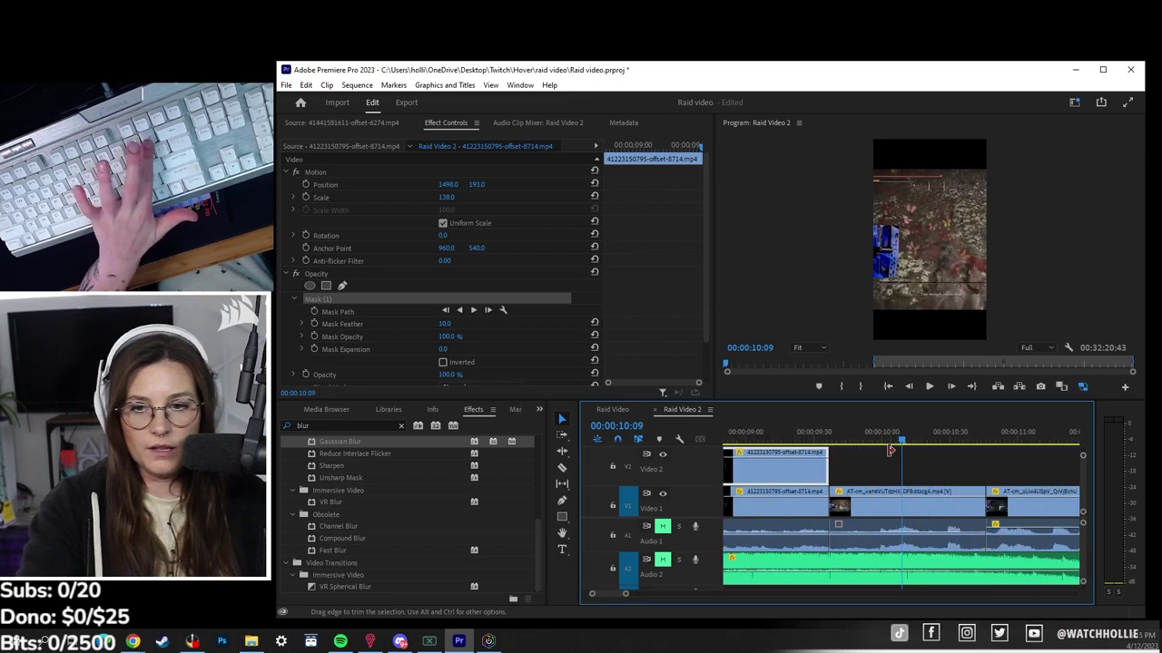
key("minus")
key("equal")
key("minus")
key("minus")
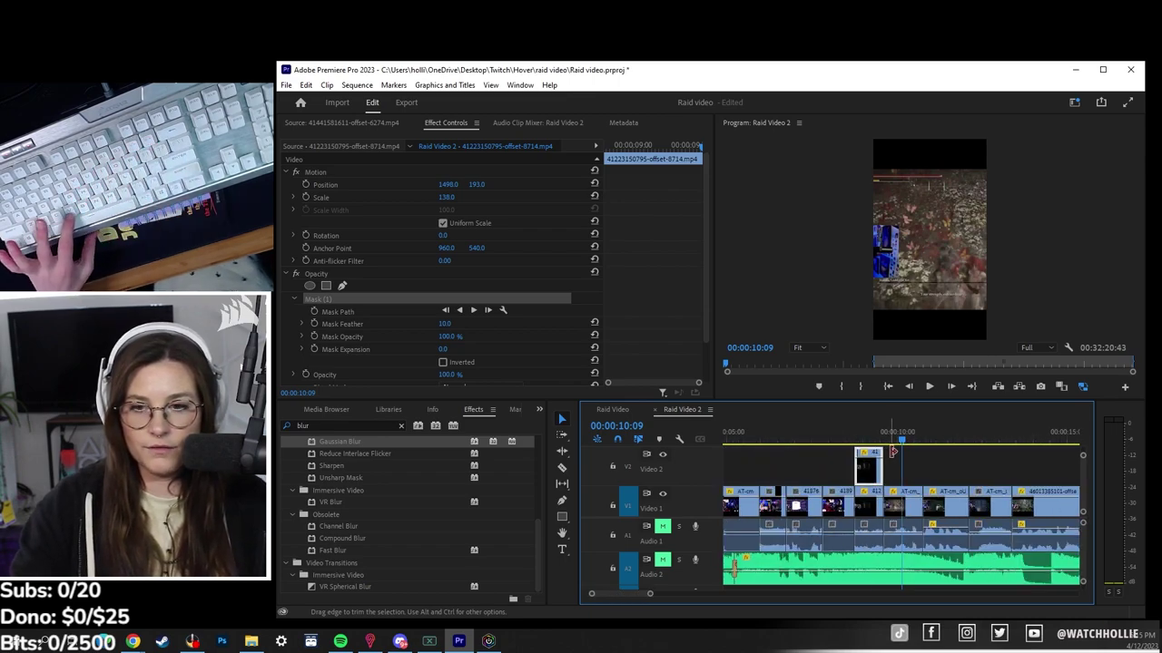
left_click(945, 489)
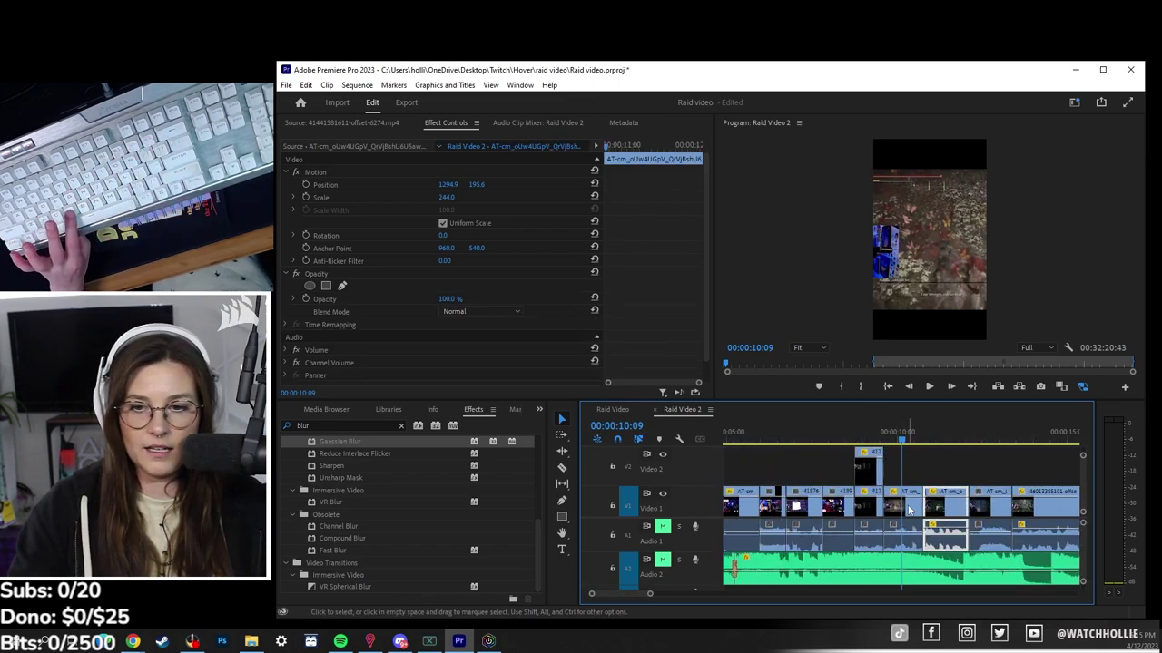
left_click(909, 510)
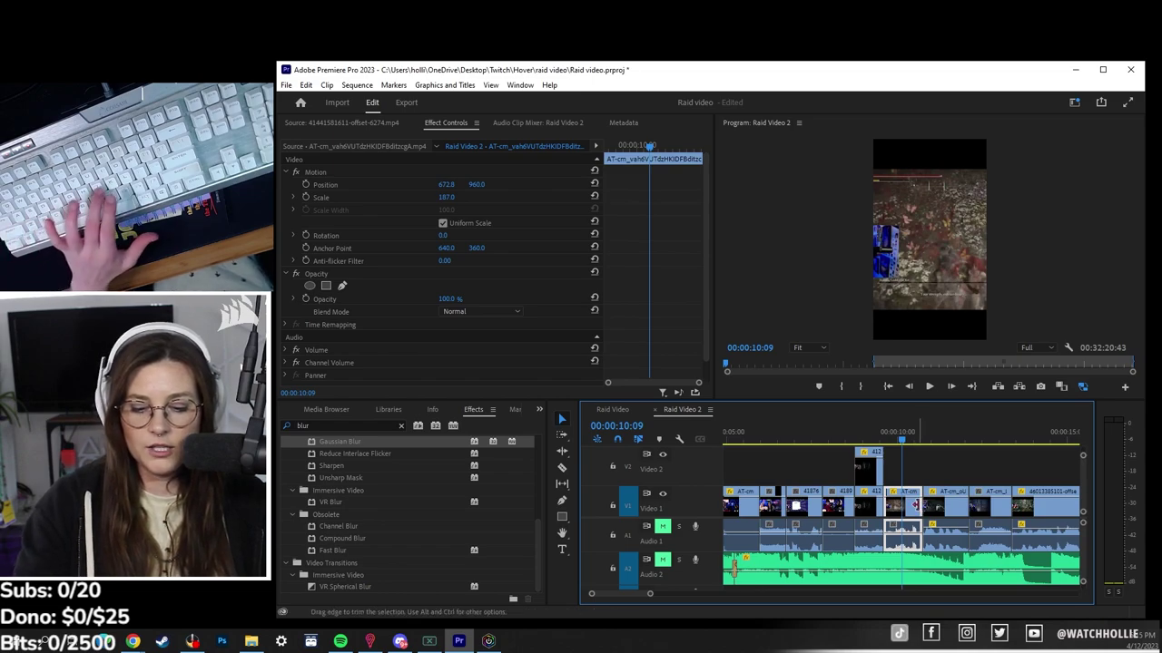
Play through the edited clips preceding the selected Video 1 clip
key("space")
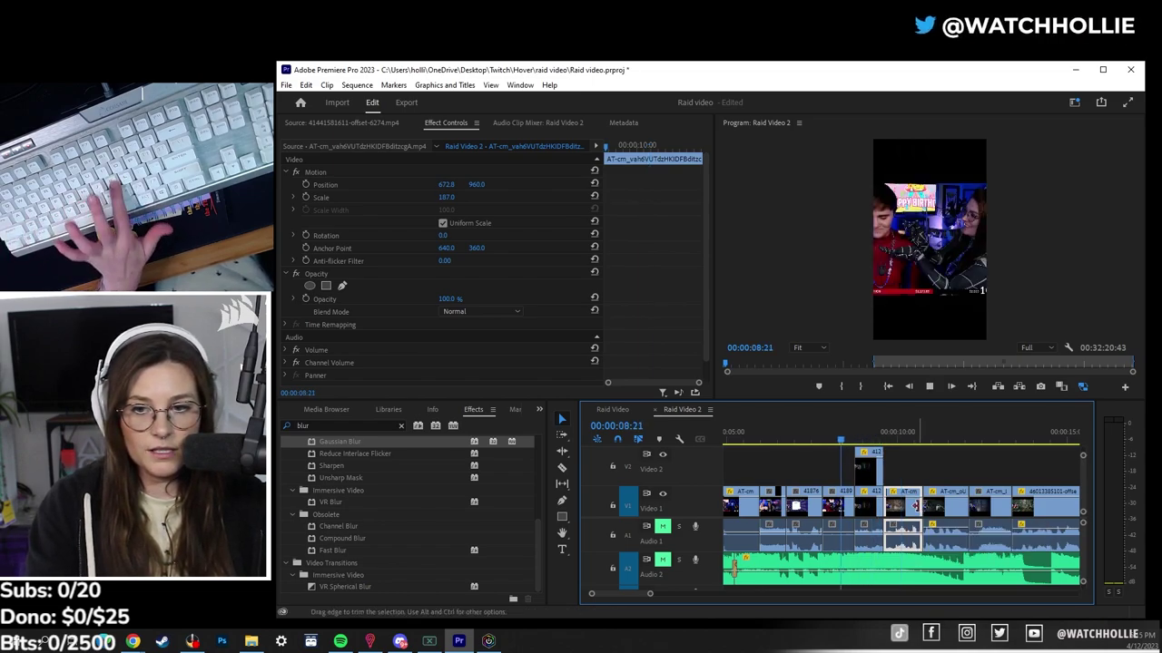
key("space")
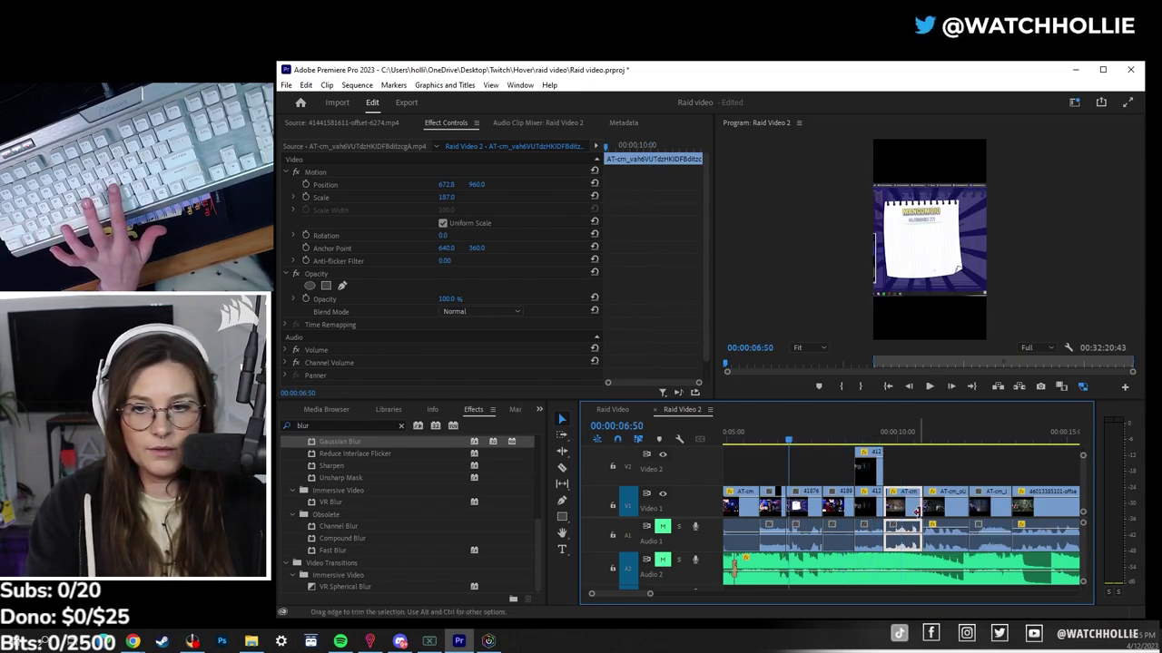
key("space")
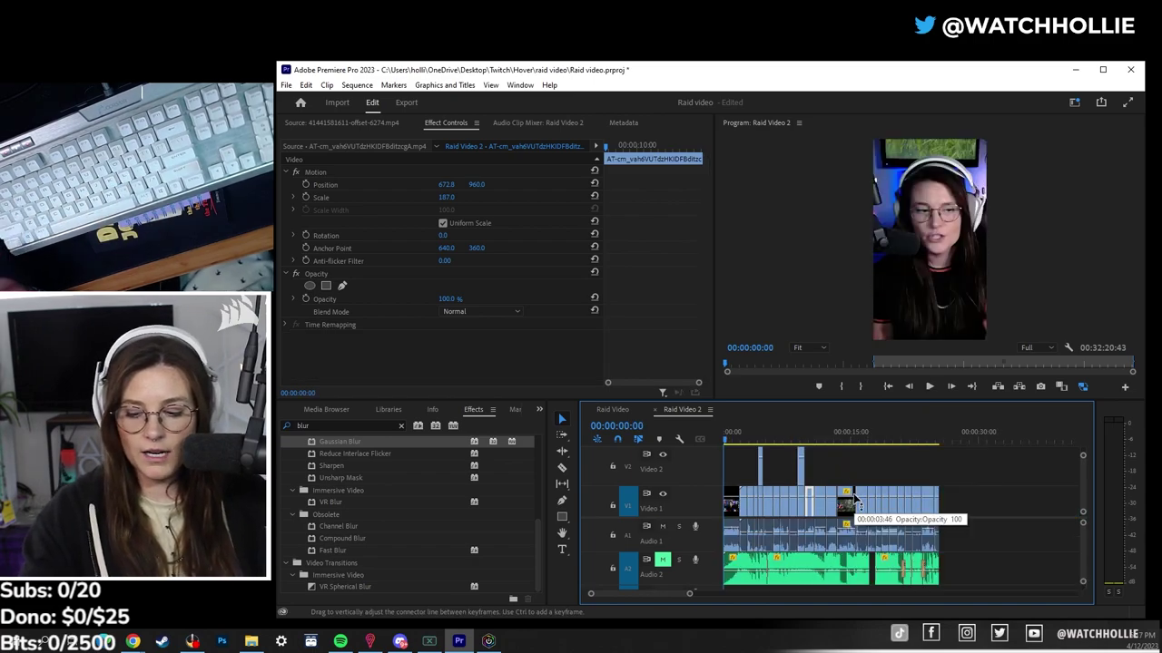
Move the playhead to 00:00:20:39 near the end of the edited section and unmute Audio 2
left_click(893, 434)
key("equal")
key("equal")
key("minus")
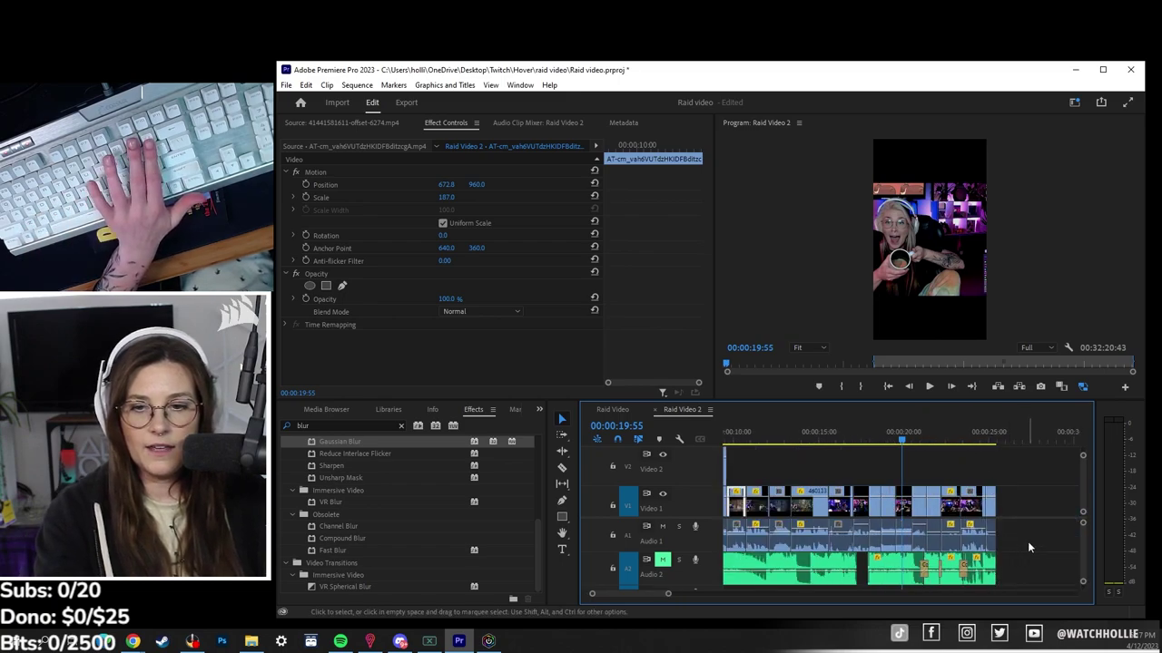
left_click_drag(1028, 547, 753, 503)
key("equal")
key("minus")
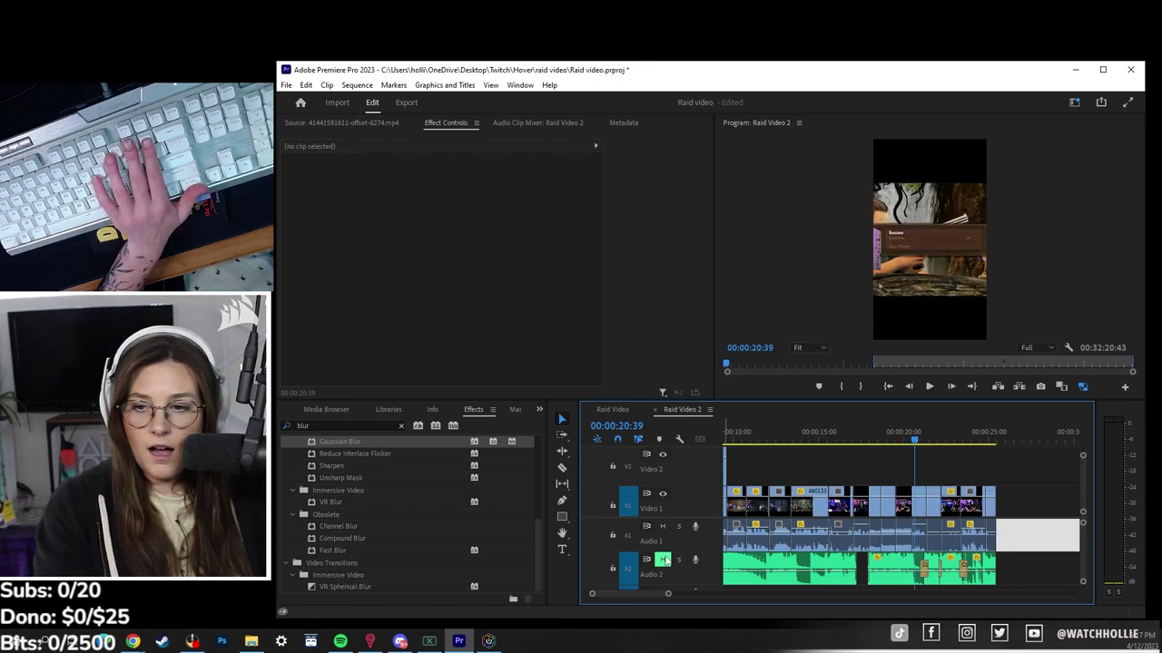
key("minus")
Look over the full-length timeline, including the leftover 2023-04-07 recordings and the frame at 00:04:39:08
key("ctrl+z")
key("ctrl+z")
key("ctrl+z")
key("ctrl+z")
key("ctrl+z")
key("ctrl+z")
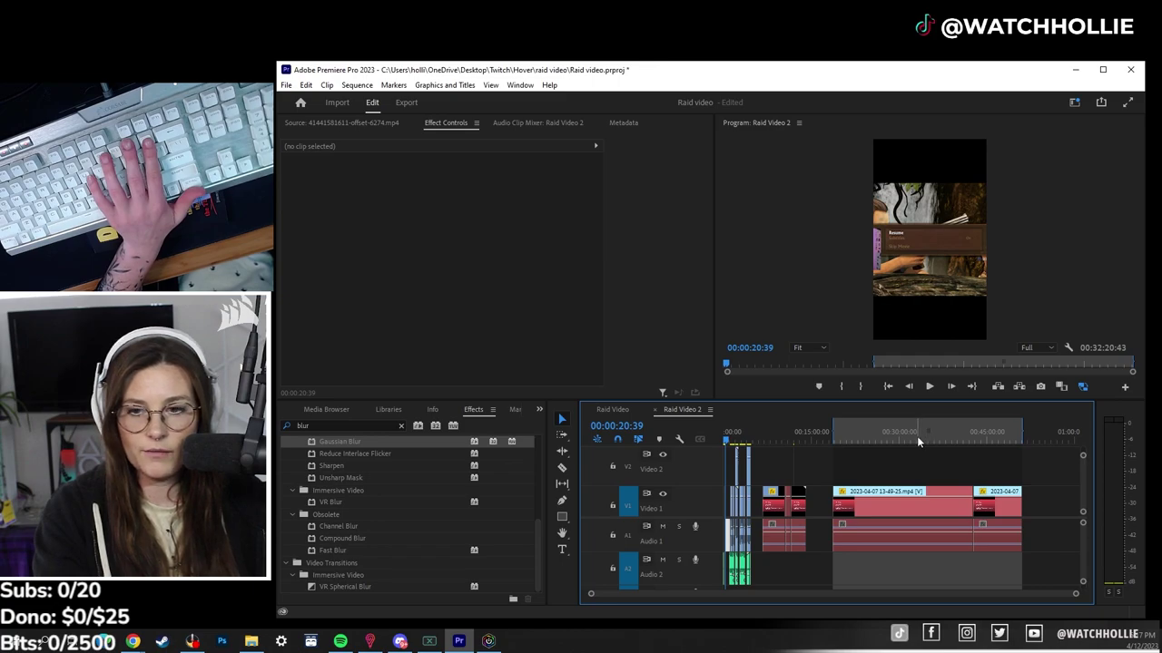
left_click_drag(781, 440, 688, 446)
key("=")
left_click(778, 440)
key("=")
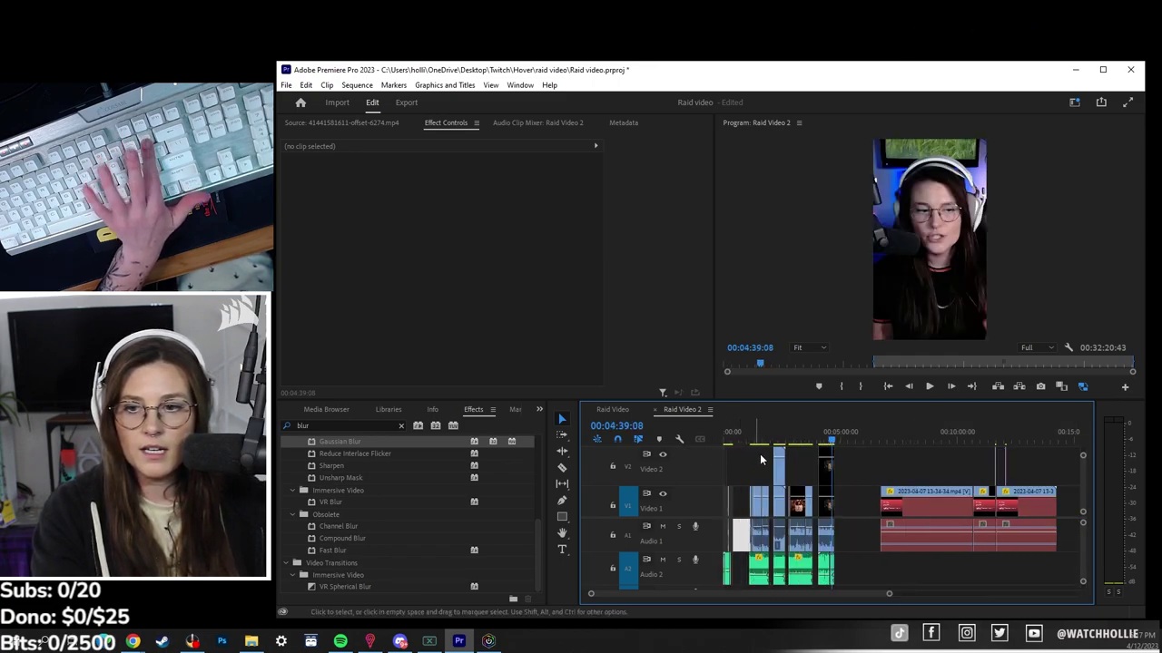
key("=")
key("=")
key("-")
key("-")
Return to the edited section at the sequence start, check 00:00:02:00, and move the playhead to 00:00:12:42
left_click_drag(776, 440, 734, 441)
key("=")
key("=")
key("=")
key("=")
key("=")
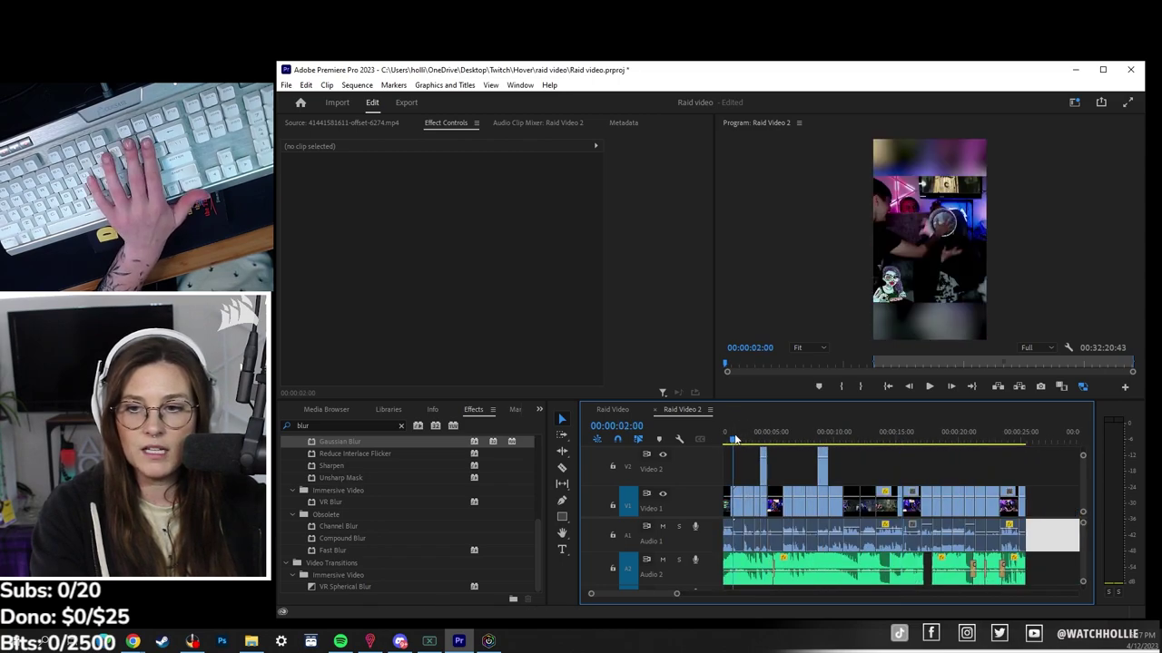
key("-")
key("=")
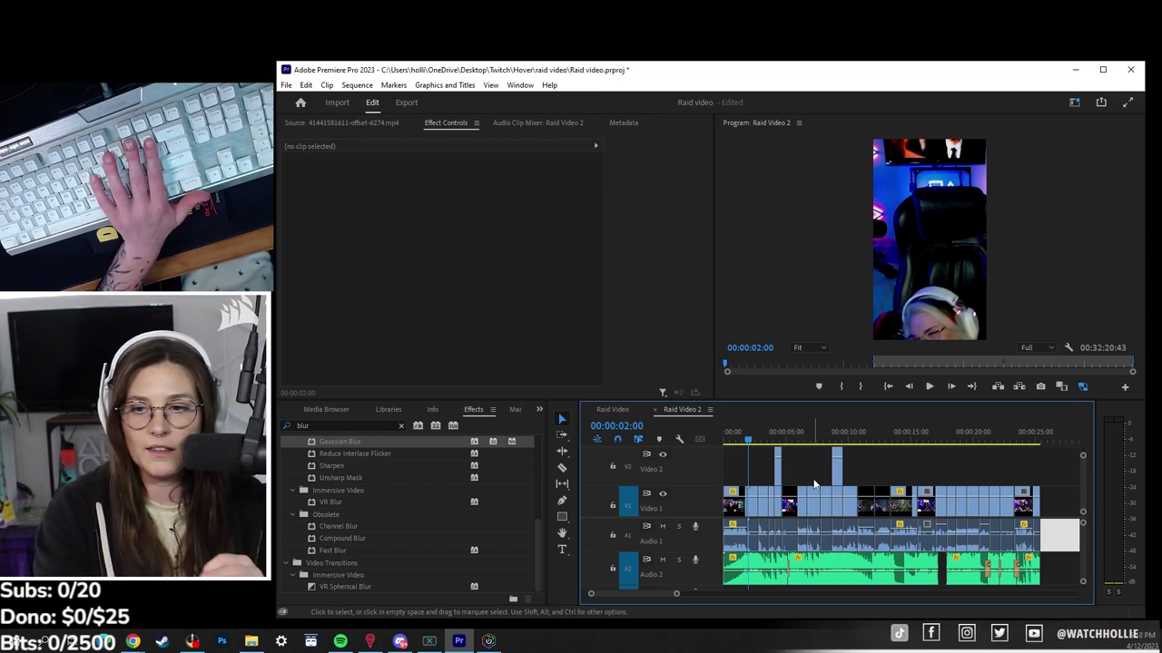
left_click(881, 443)
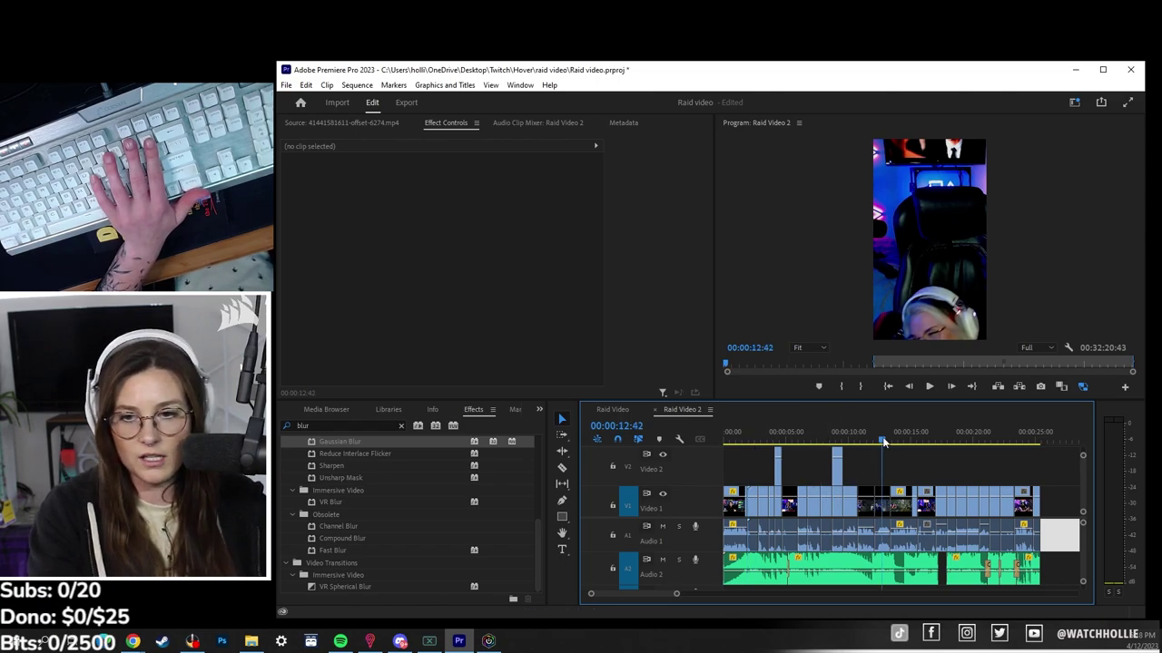